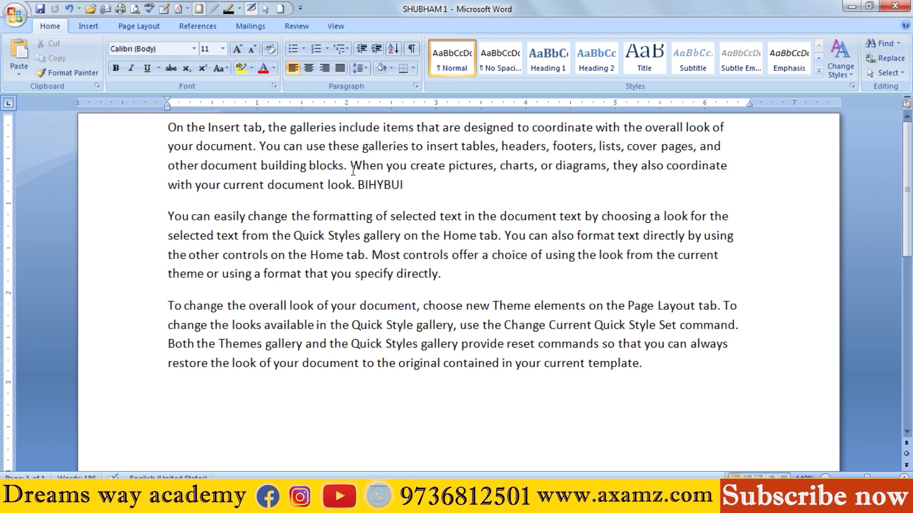
pyautogui.moveTo(357, 185); pyautogui.dragTo(494, 203)
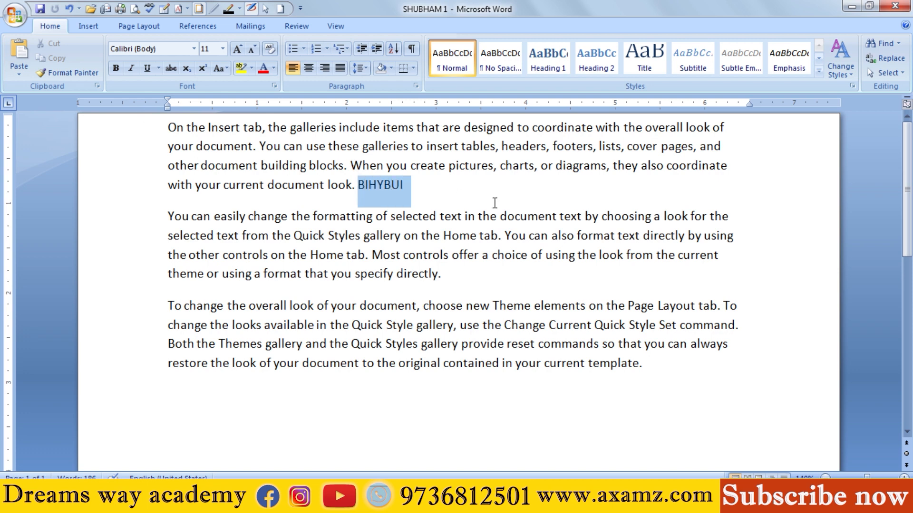
pyautogui.click(405, 184)
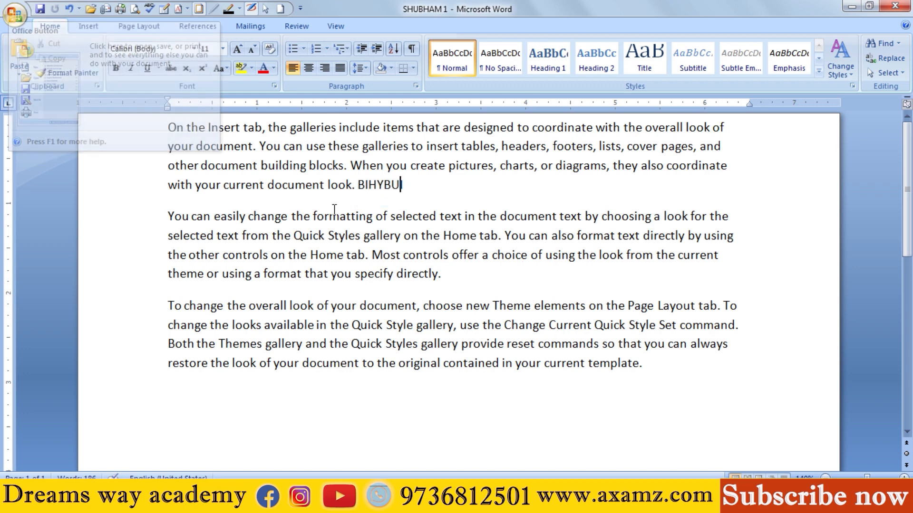
pyautogui.moveTo(162, 127); pyautogui.dragTo(400, 195)
pyautogui.doubleClick(278, 254)
# Step: Save a copy of the document in the Documents library as a Word Document, appending 2 to the current file name
pyautogui.click(14, 14)
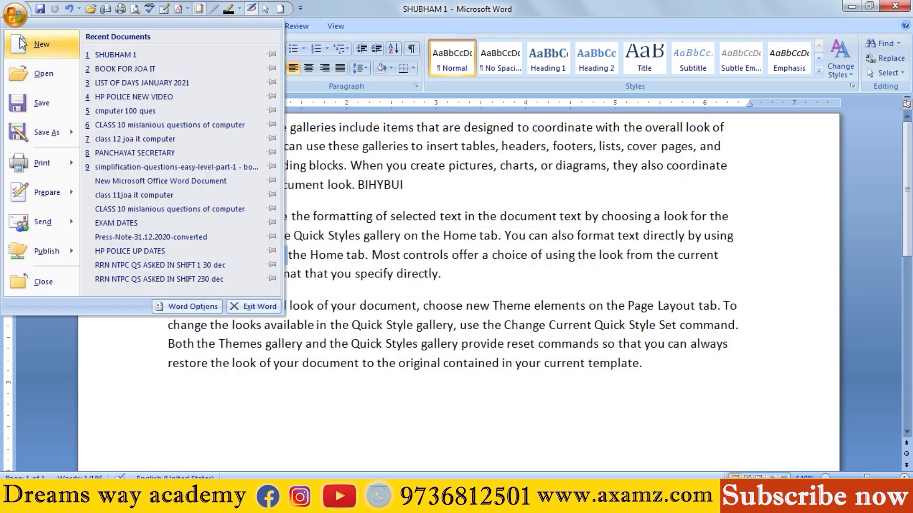
pyautogui.click(42, 141)
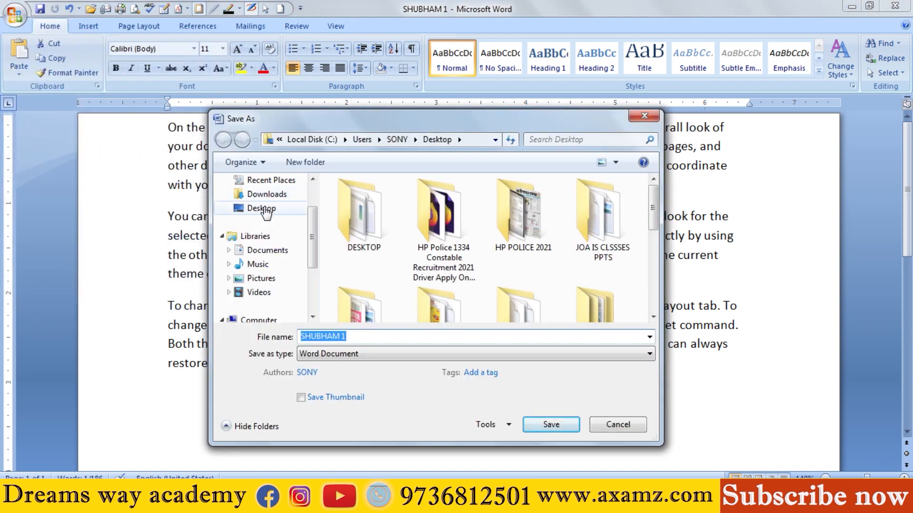
pyautogui.click(278, 255)
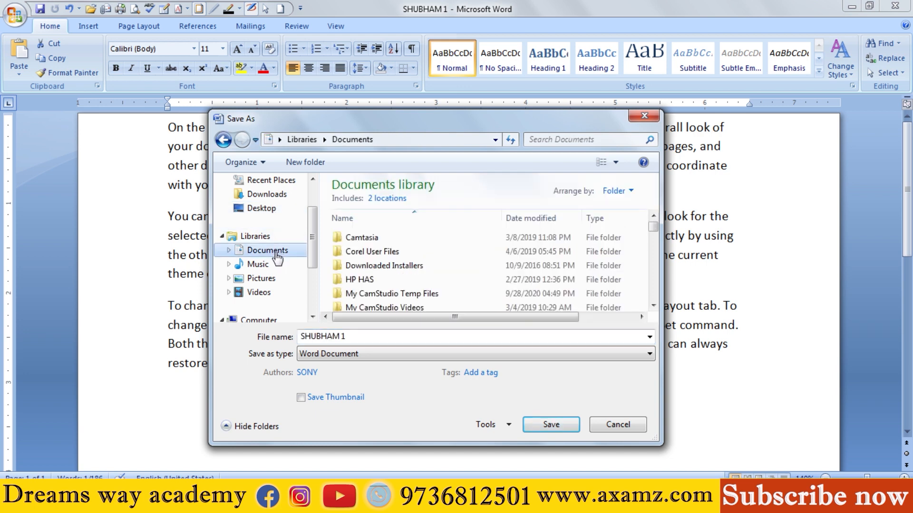
pyautogui.click(349, 335)
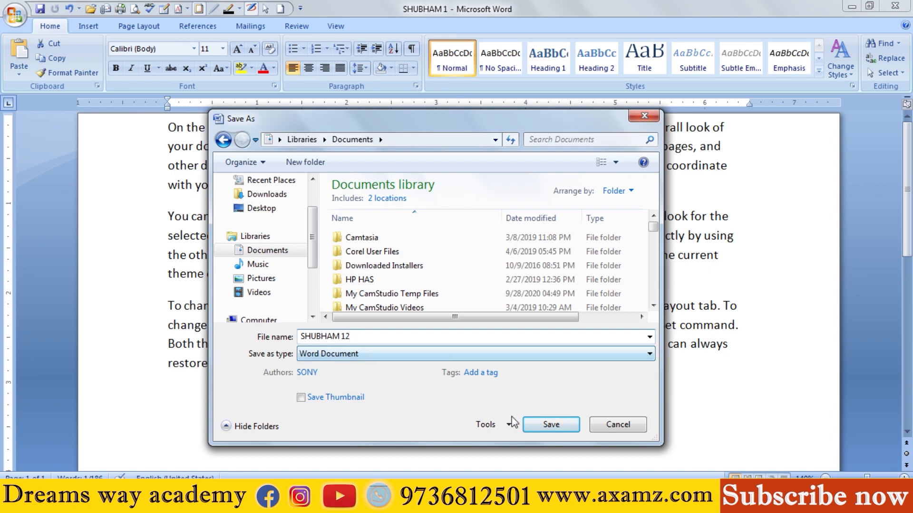
pyautogui.click(535, 423)
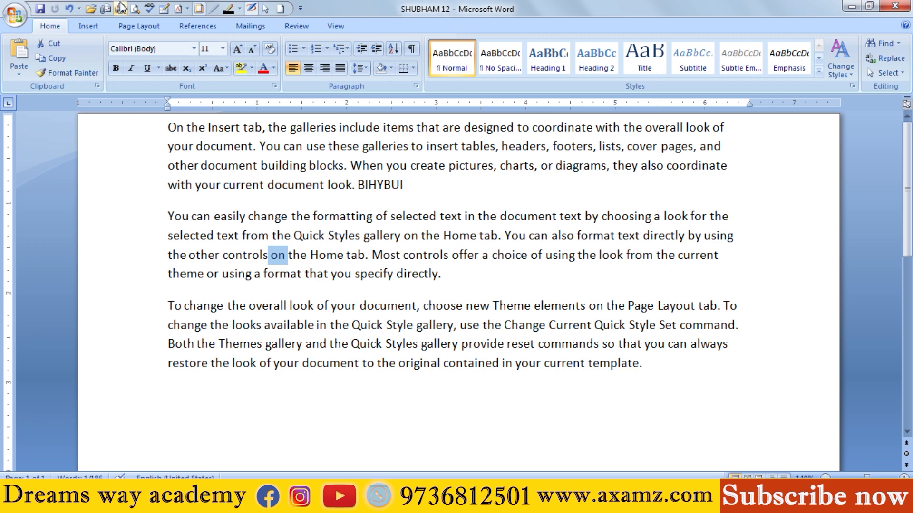
pyautogui.click(14, 15)
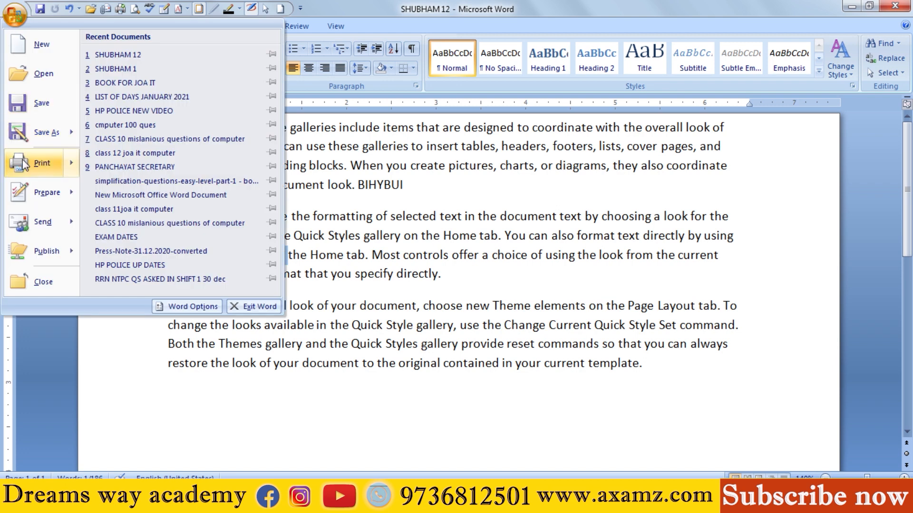
pyautogui.moveTo(25, 164)
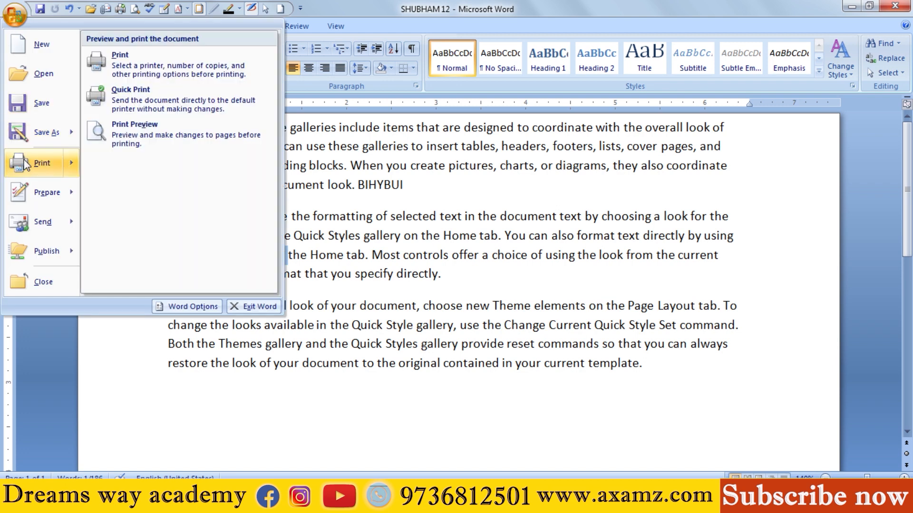
pyautogui.click(384, 172)
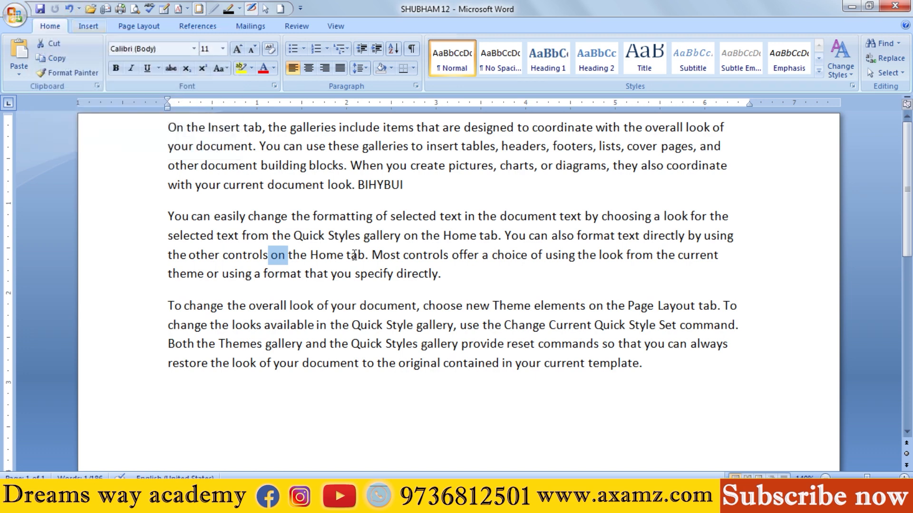
# Step: Add the text .DOCX at the end of the second paragraph
pyautogui.click(479, 274)
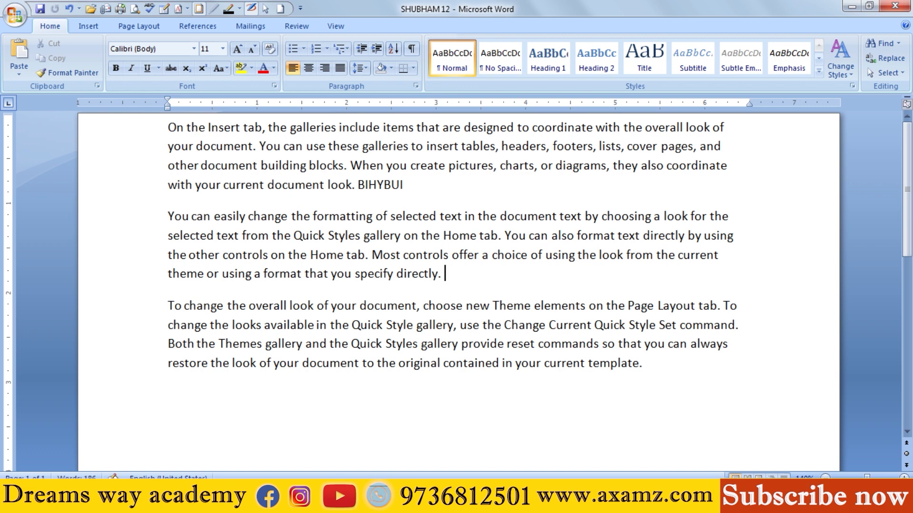
pyautogui.write('.DOCX')
# Step: Make the .DOCX text at the end of the second paragraph bold and highlight it in yellow
pyautogui.scroll(8, 534, 299)
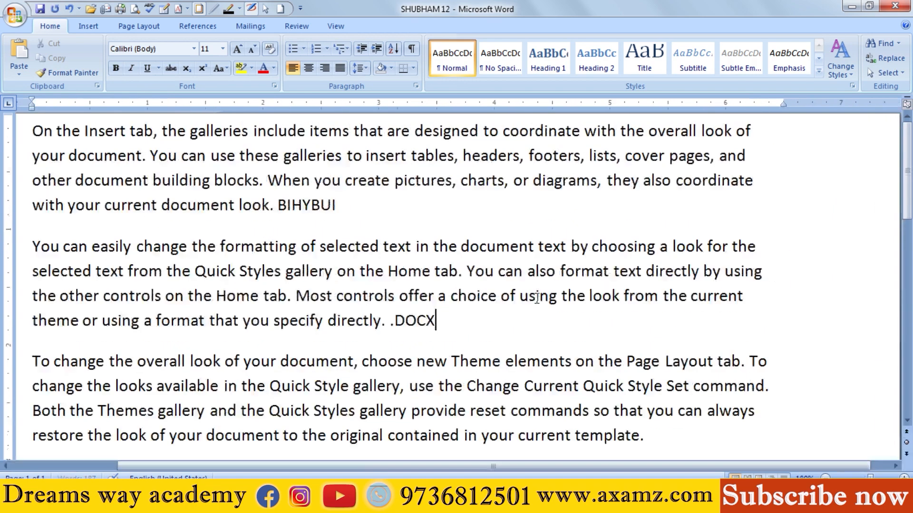
pyautogui.hotkey('shift', 'Left')
pyautogui.hotkey('shift', 'Left')
pyautogui.hotkey('shift', 'Left')
pyautogui.hotkey('shift', 'Left')
pyautogui.hotkey('shift', 'Left')
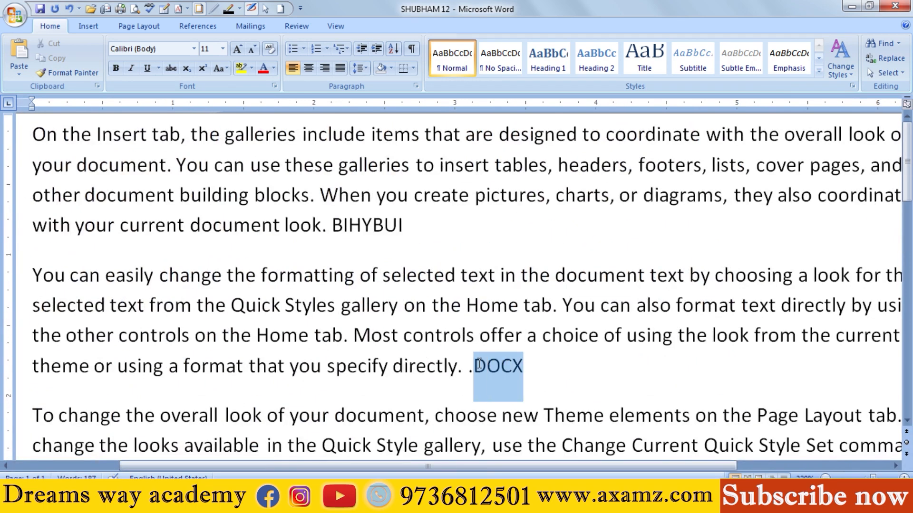
pyautogui.click(116, 68)
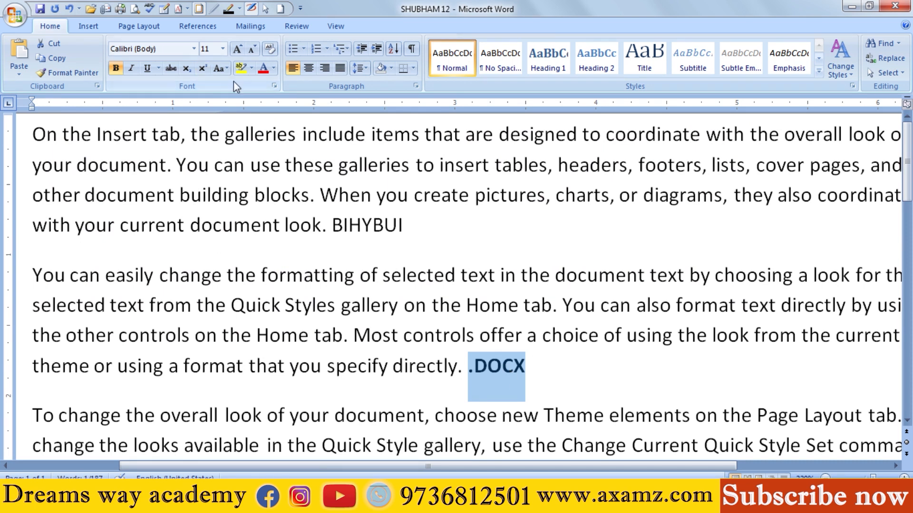
pyautogui.click(240, 68)
pyautogui.click(576, 367)
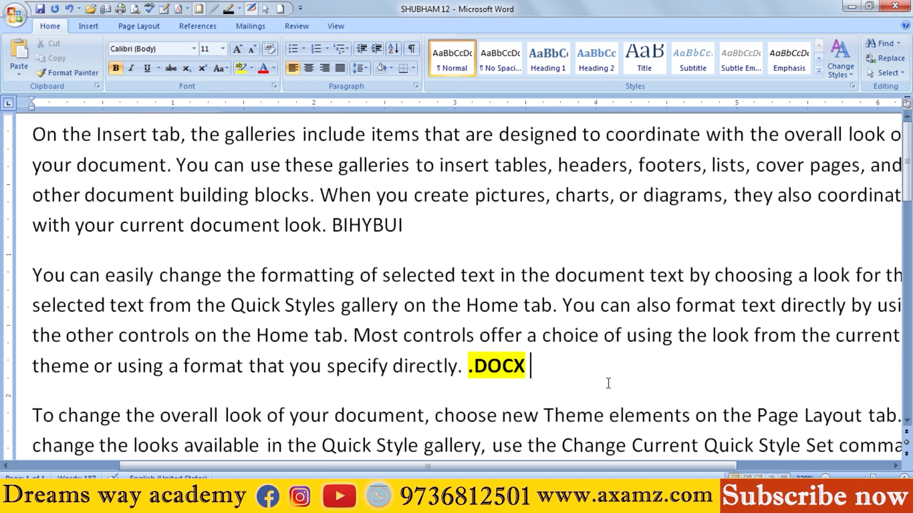
# Step: Add the extension .RTF after the highlighted .DOCX and delete it again
pyautogui.write('.RTF')
pyautogui.moveTo(532, 366); pyautogui.dragTo(575, 367)
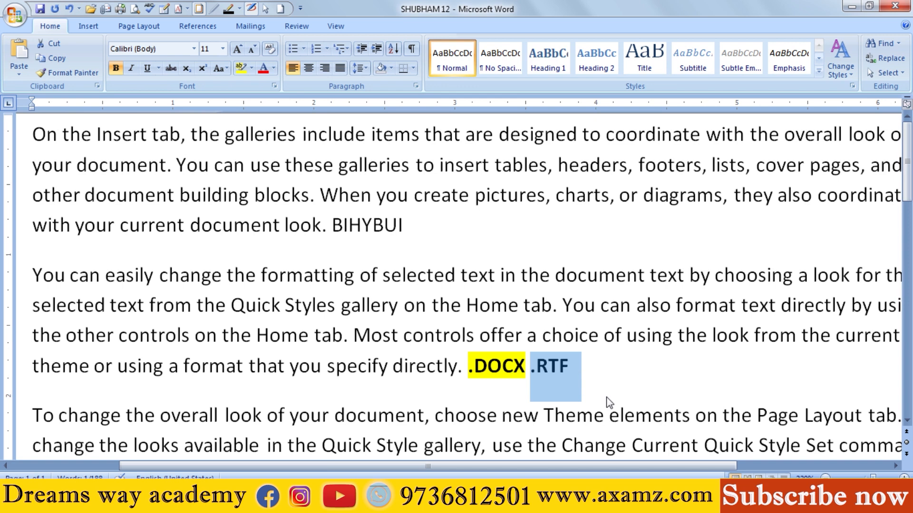
pyautogui.click(587, 366)
pyautogui.moveTo(587, 366); pyautogui.dragTo(532, 364)
pyautogui.press('Delete')
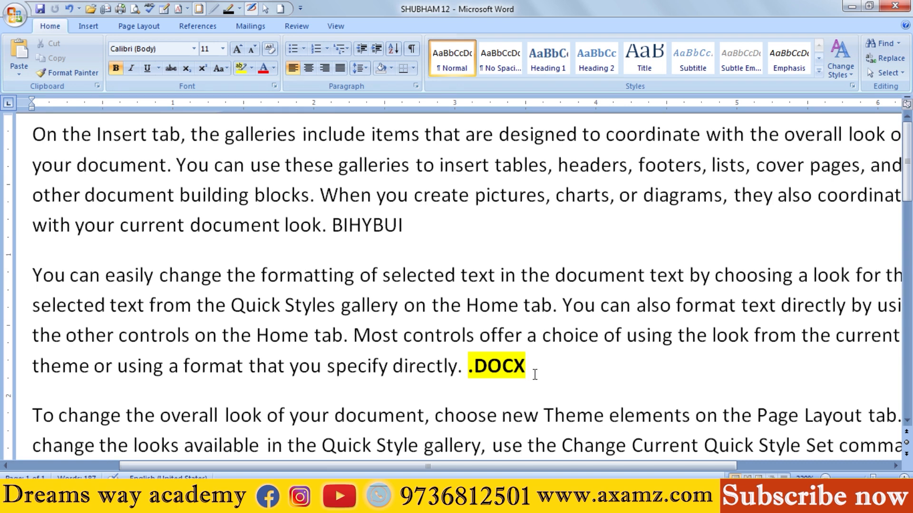
# Step: Add the extension .XLSX after the highlighted .DOCX and remove it again
pyautogui.write('.XLSX')
pyautogui.moveTo(579, 366); pyautogui.dragTo(537, 362)
pyautogui.press('BackSpace')
pyautogui.press('BackSpace')
pyautogui.click(14, 15)
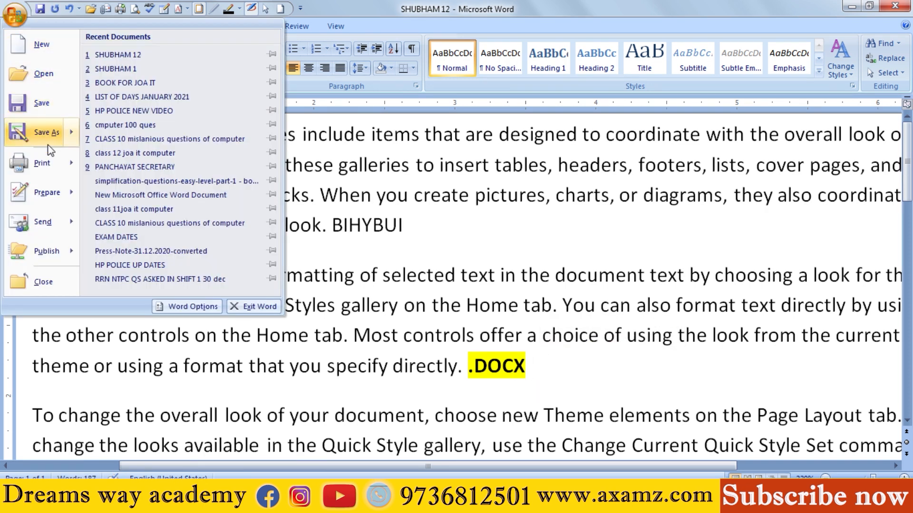
pyautogui.moveTo(50, 164)
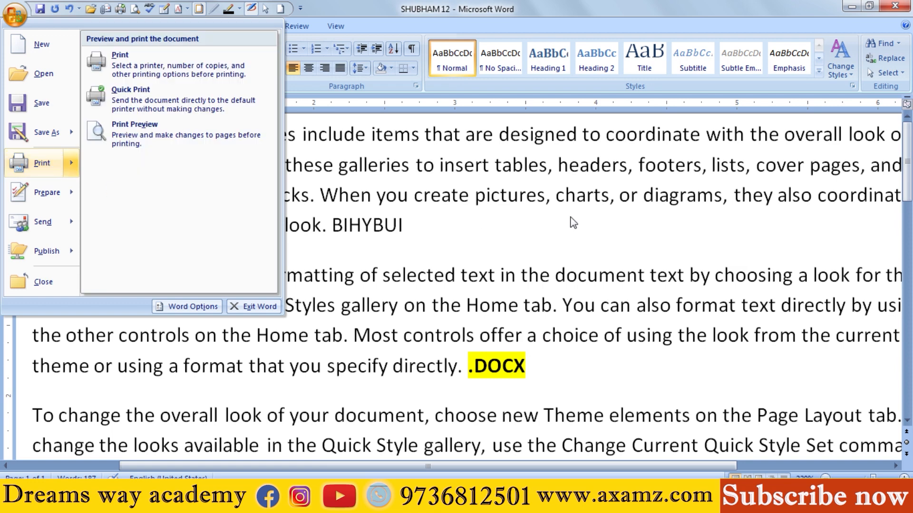
pyautogui.click(616, 314)
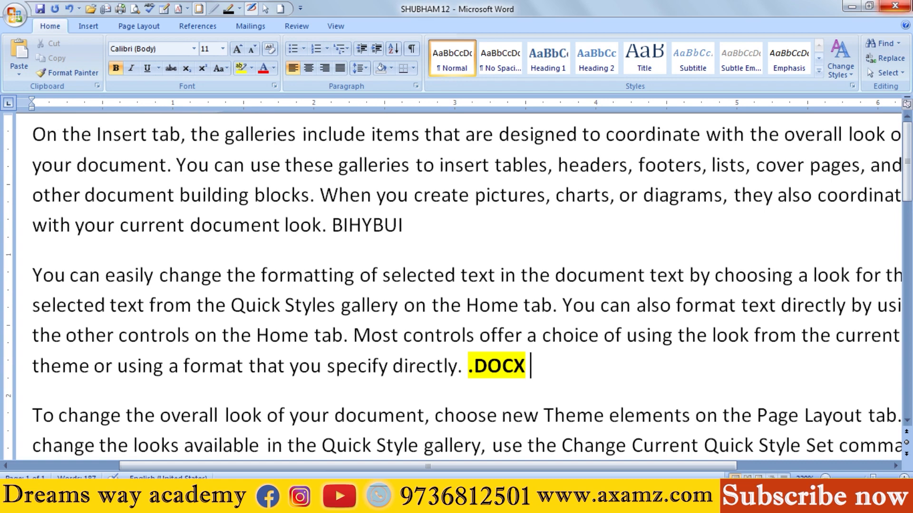
# Step: Open the document's print settings and set the number of copies to 4
pyautogui.click(18, 19)
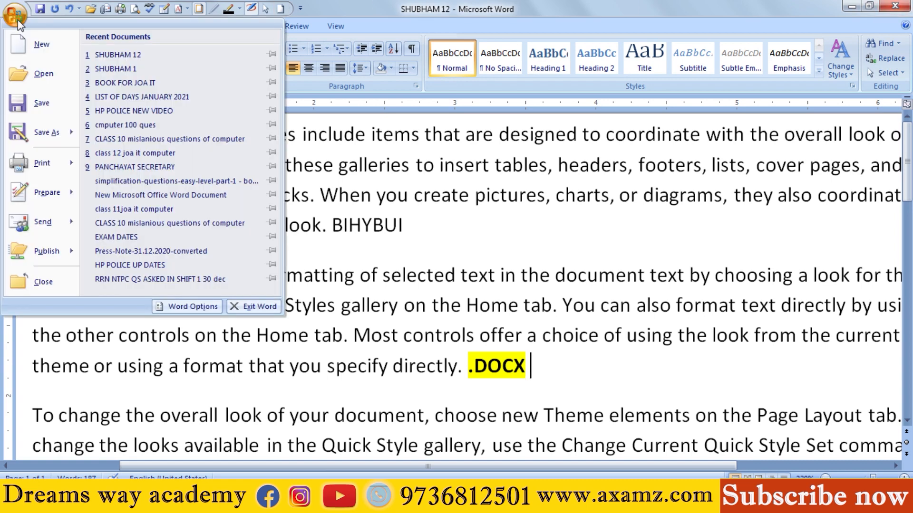
pyautogui.click(32, 166)
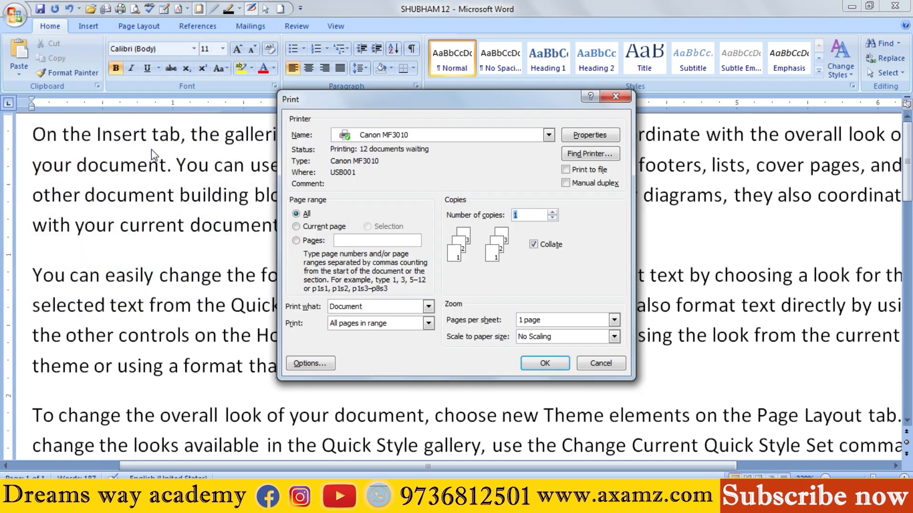
pyautogui.moveTo(429, 100); pyautogui.dragTo(318, 76)
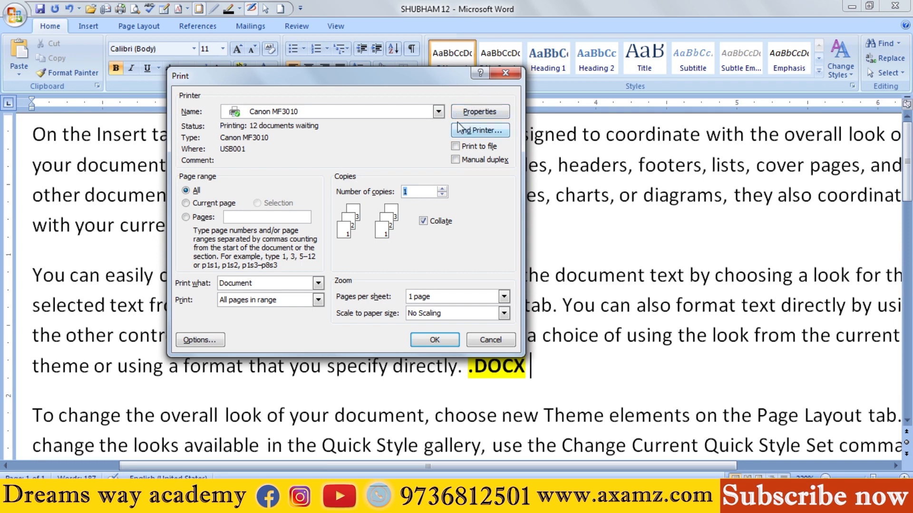
pyautogui.click(423, 194)
pyautogui.click(441, 190)
pyautogui.click(441, 191)
pyautogui.click(441, 195)
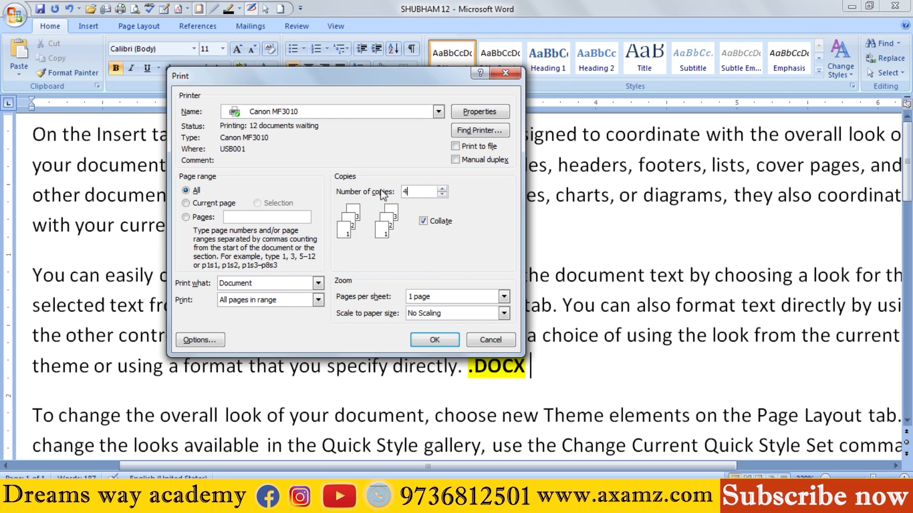
# Step: Restrict the print range to pages 7-10
pyautogui.click(186, 218)
pyautogui.write('1-')
pyautogui.press('BackSpace')
pyautogui.press('BackSpace')
pyautogui.write('1-')
pyautogui.press('BackSpace')
pyautogui.press('BackSpace')
pyautogui.press('BackSpace')
pyautogui.write('7')
# Step: Examine the choices for print content, odd or even pages and pages per sheet, and close the print settings without printing
pyautogui.click(264, 281)
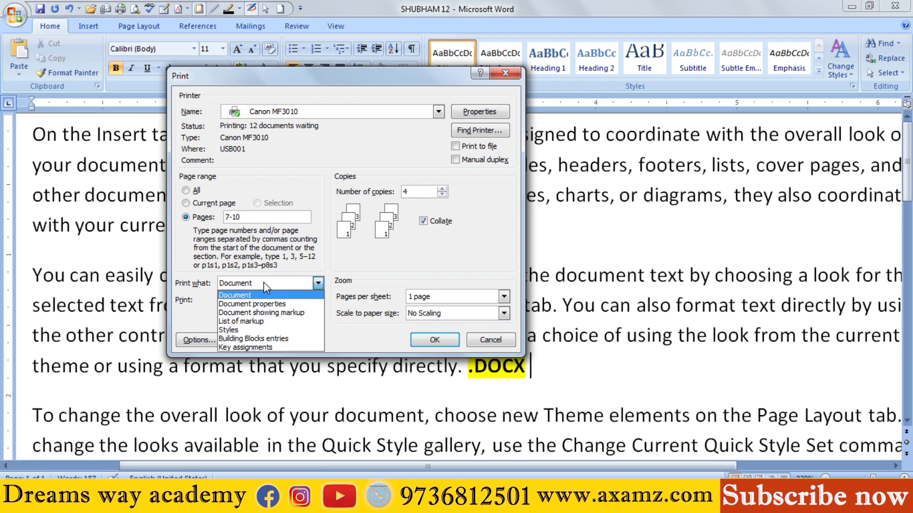
pyautogui.click(255, 293)
pyautogui.click(256, 297)
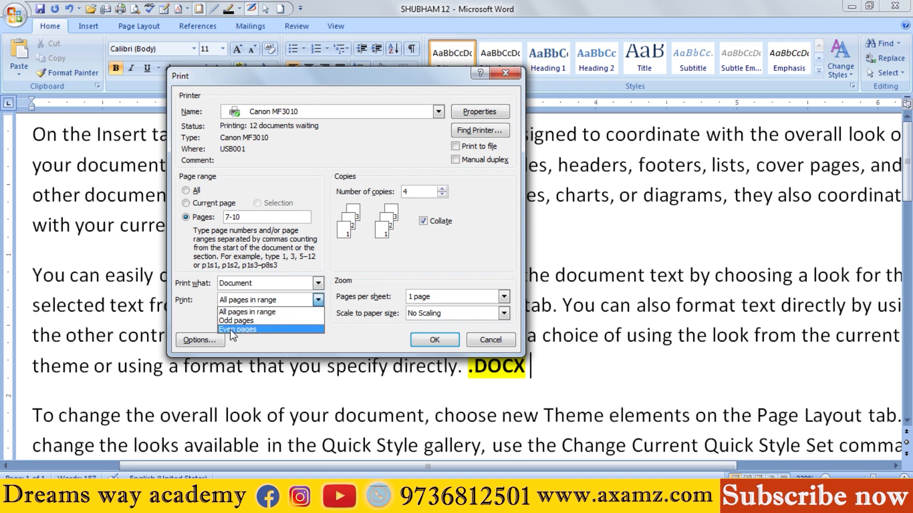
pyautogui.click(419, 272)
pyautogui.click(435, 301)
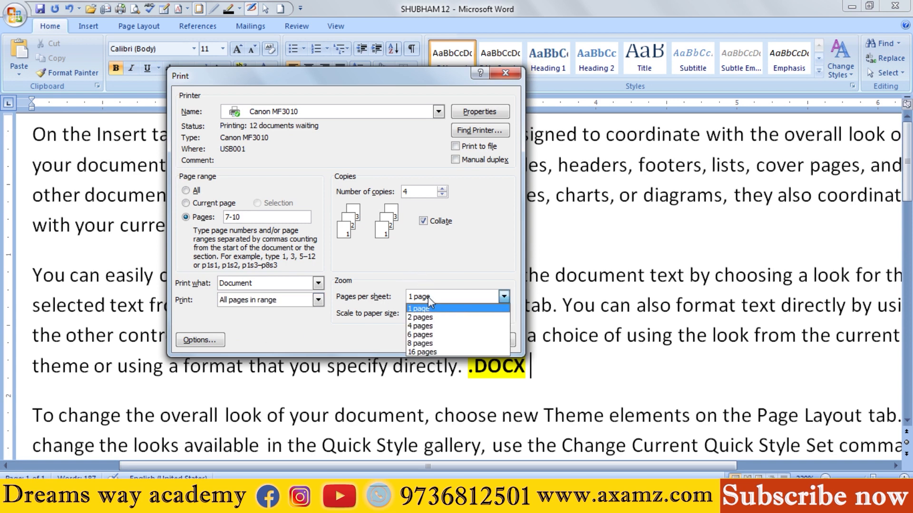
pyautogui.click(629, 258)
pyautogui.click(497, 76)
pyautogui.click(513, 76)
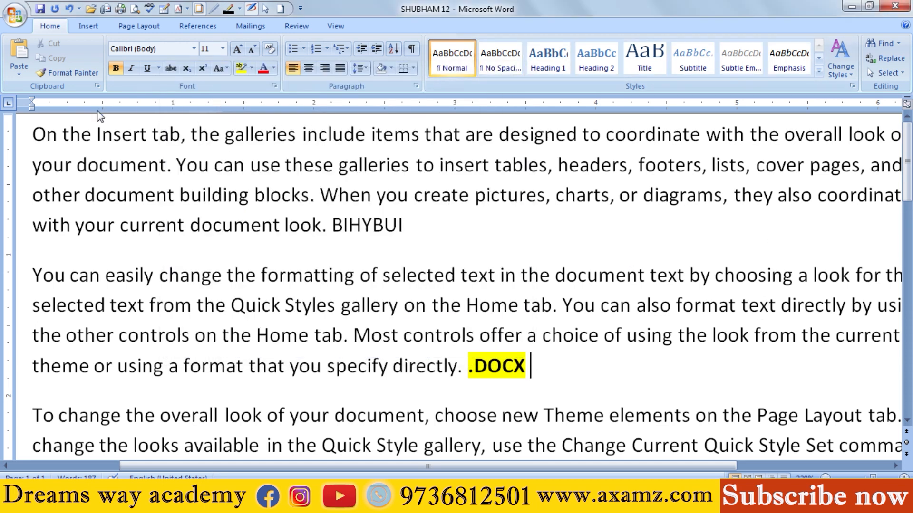
# Step: Reopen the print settings, examine the pages-per-sheet choices and close the settings without printing
pyautogui.moveTo(33, 134); pyautogui.dragTo(784, 316)
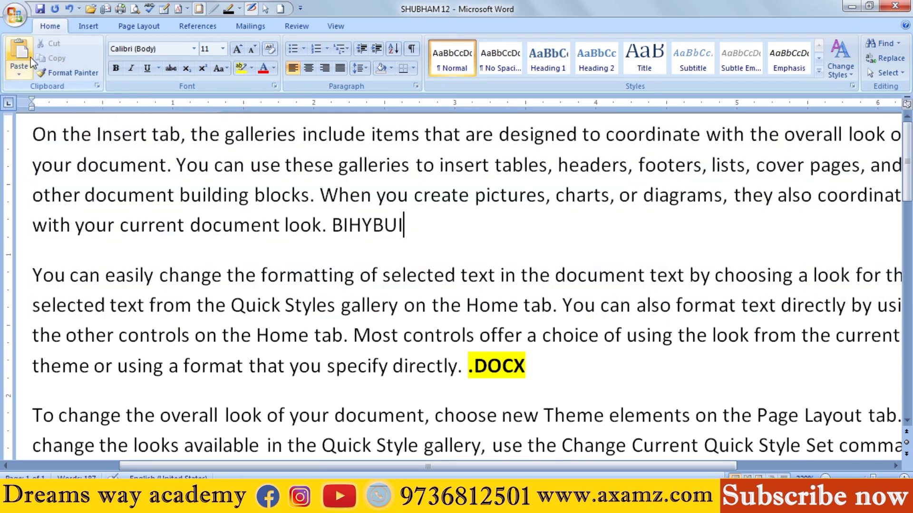
pyautogui.hotkey('ctrl', 'p')
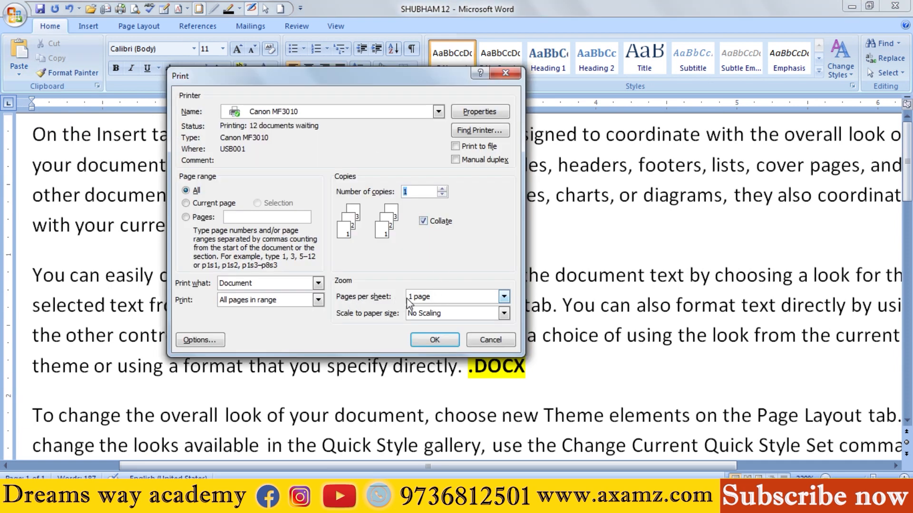
pyautogui.click(446, 297)
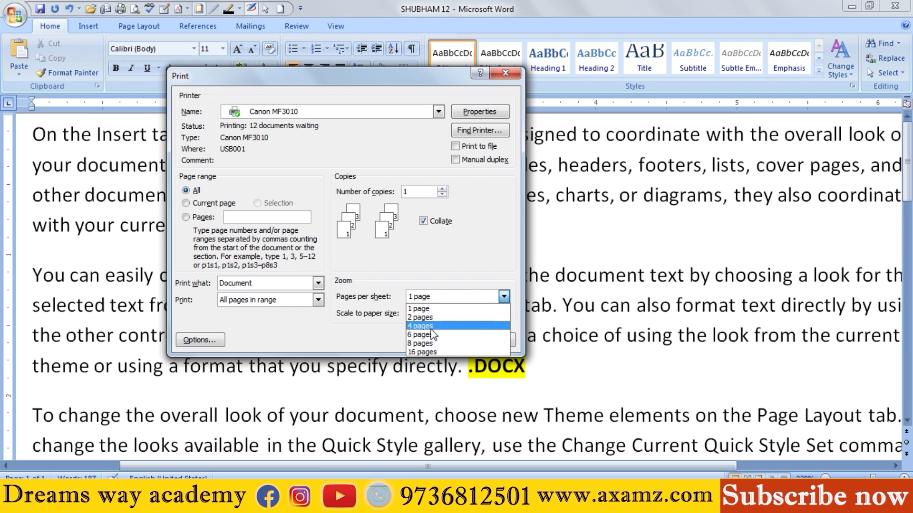
pyautogui.click(513, 73)
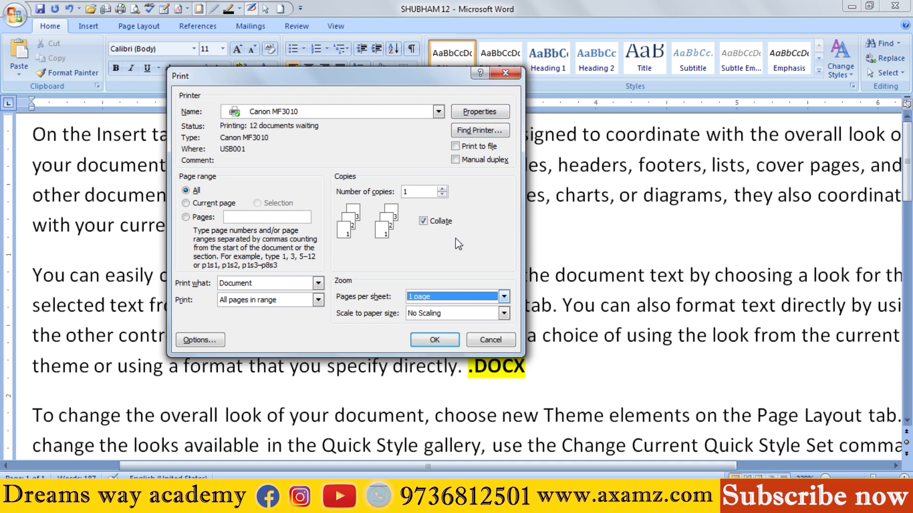
pyautogui.click(504, 73)
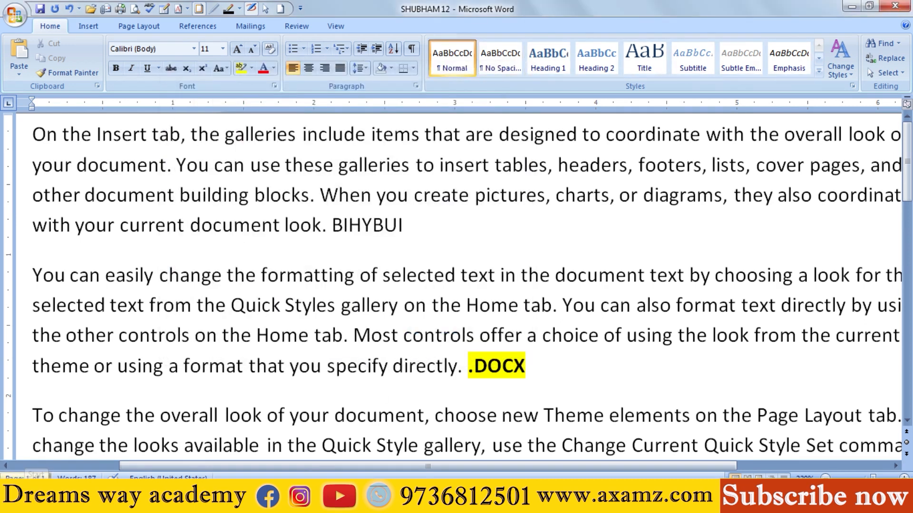
# Step: Open the print settings, keep 1 page per sheet, scale to A4 paper size and close the settings
pyautogui.scroll(-10, 132, 383)
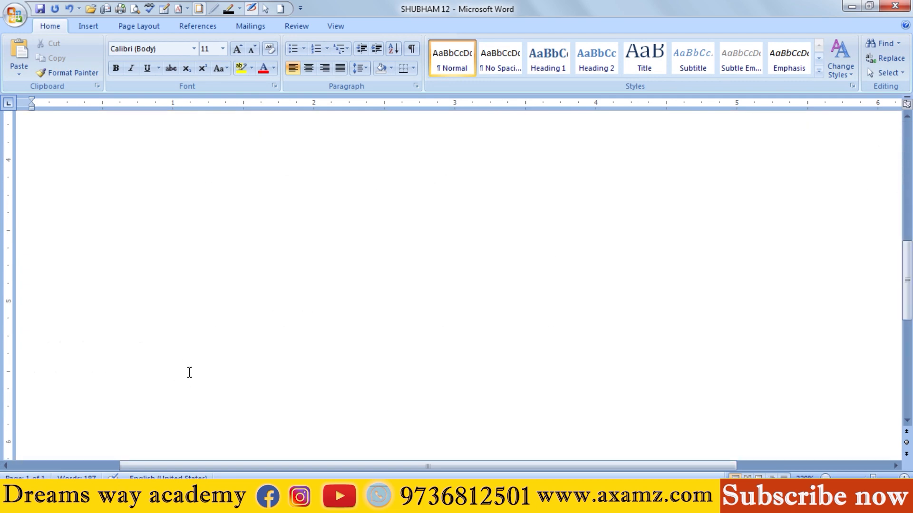
pyautogui.scroll(10, 188, 371)
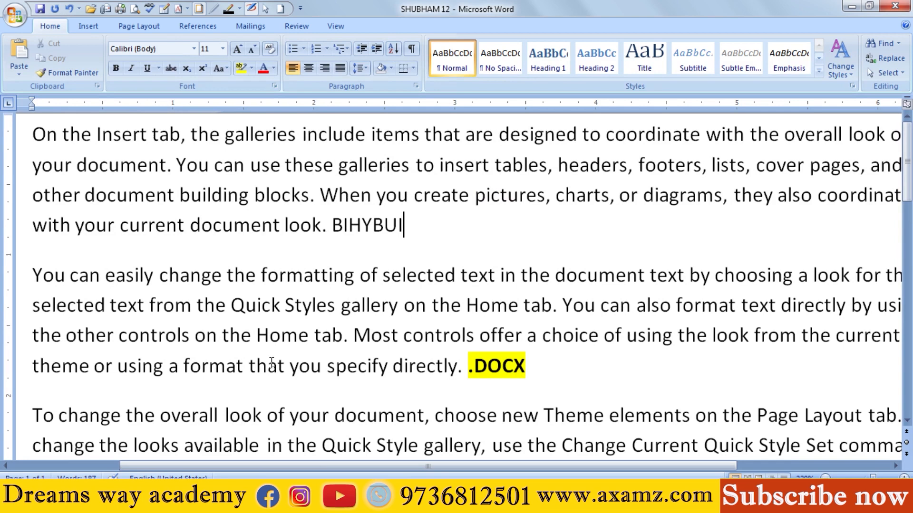
pyautogui.hotkey('ctrl', 'p')
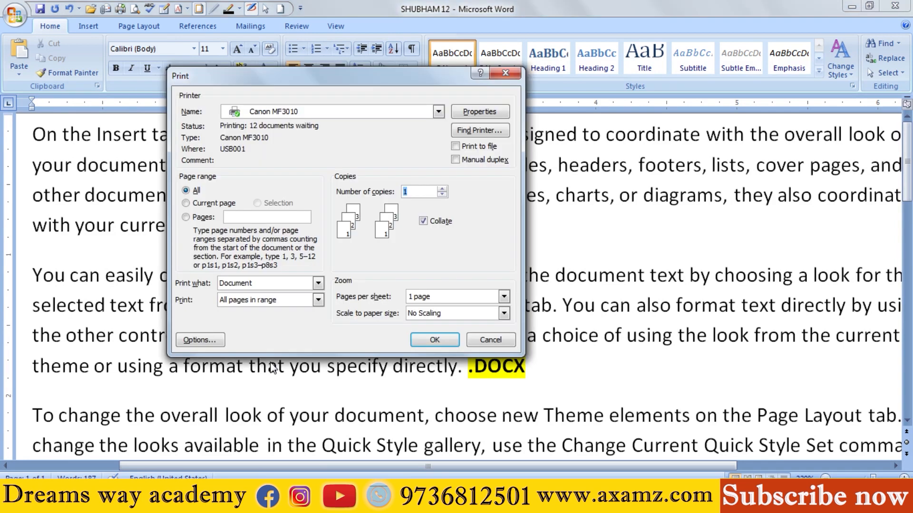
pyautogui.click(455, 299)
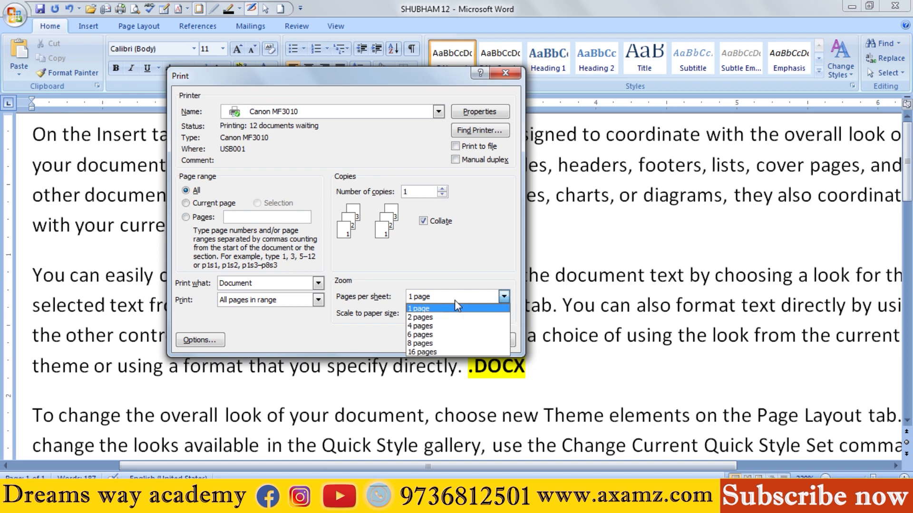
pyautogui.click(455, 307)
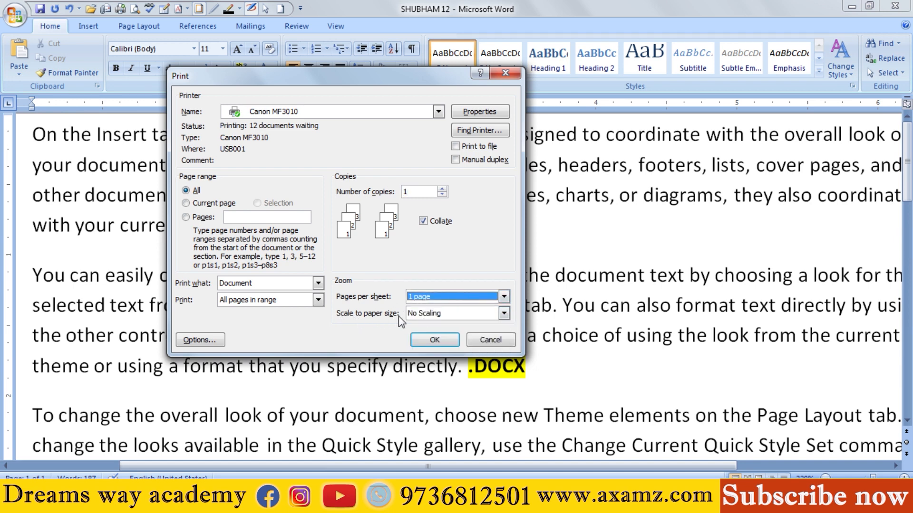
pyautogui.click(439, 315)
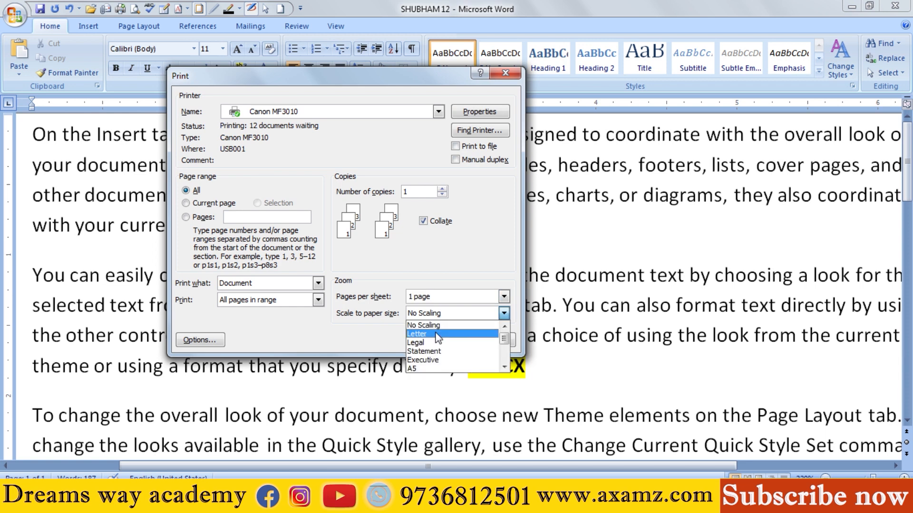
pyautogui.scroll(-1, 425, 366)
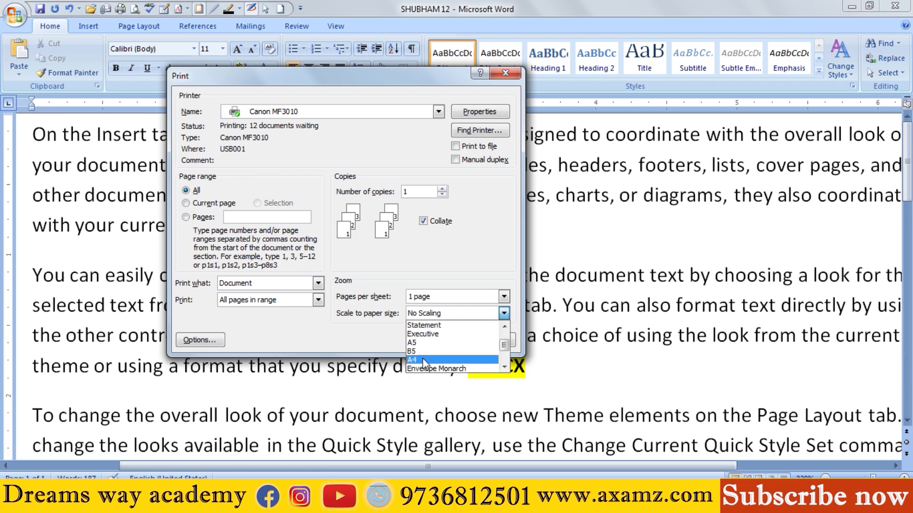
pyautogui.click(425, 360)
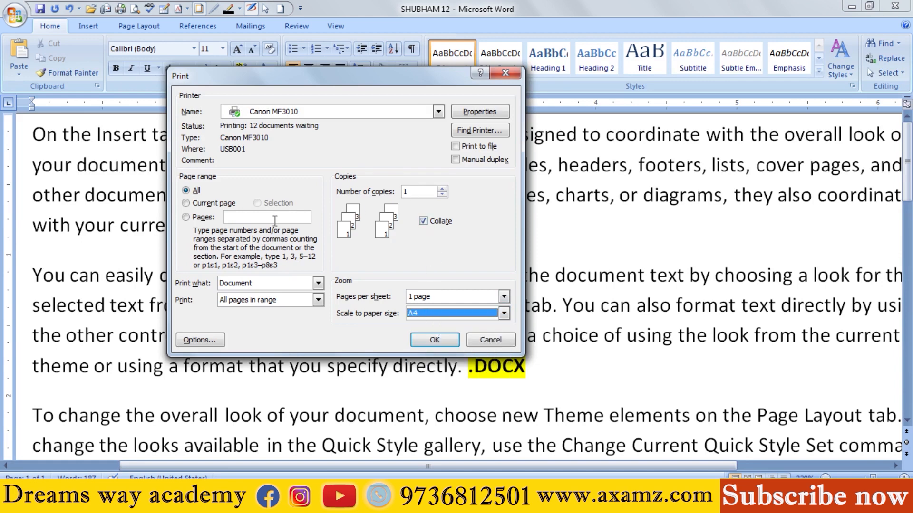
pyautogui.click(431, 192)
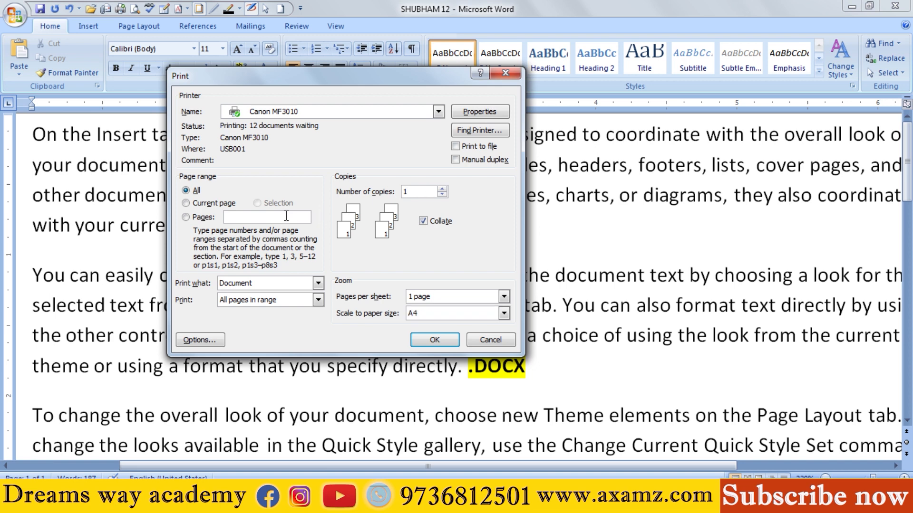
pyautogui.click(424, 341)
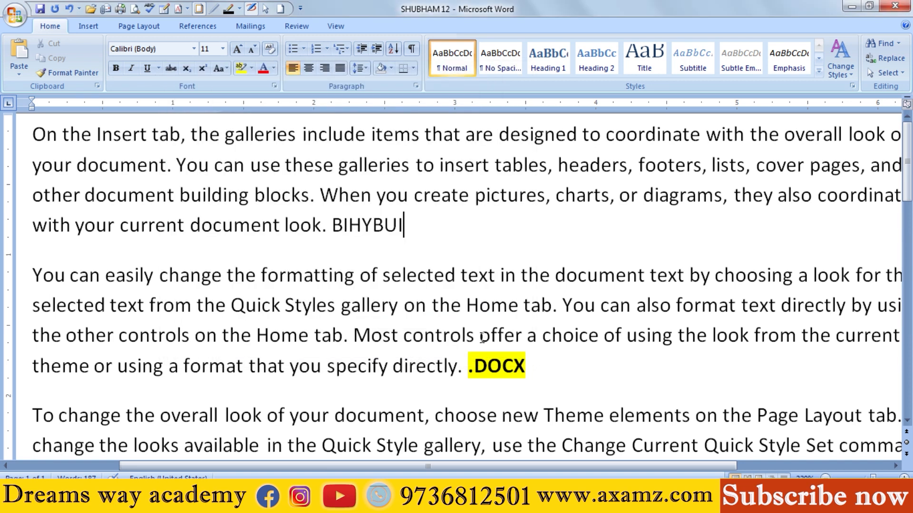
# Step: Examine the Office menu's Prepare, Send and Publish commands and leave the menu without choosing any
pyautogui.click(15, 14)
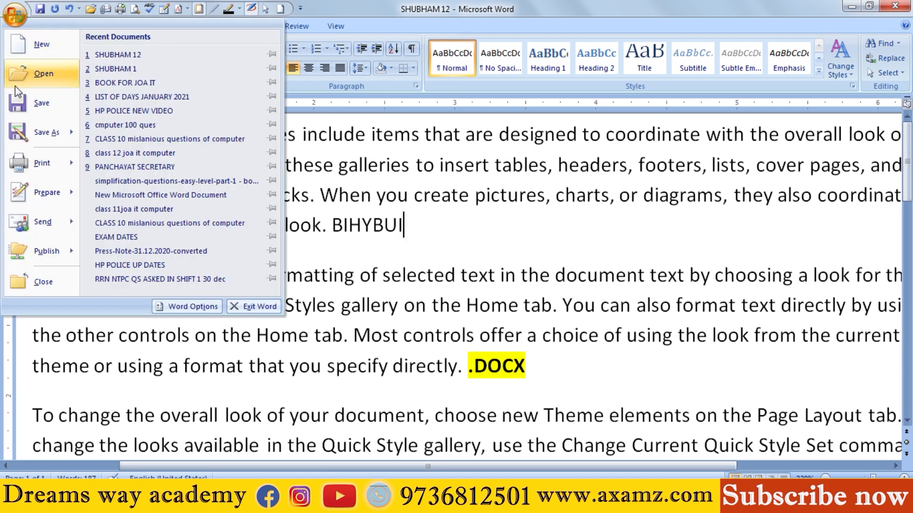
pyautogui.moveTo(61, 195)
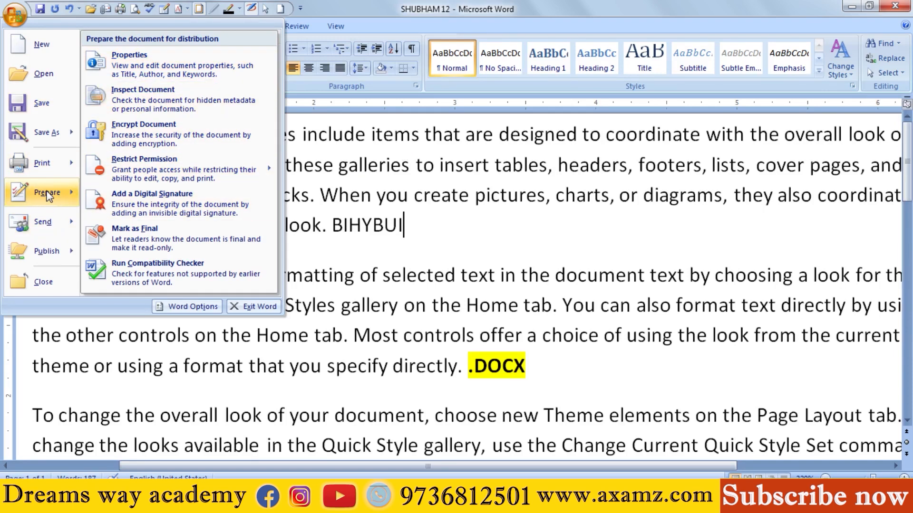
pyautogui.moveTo(39, 224)
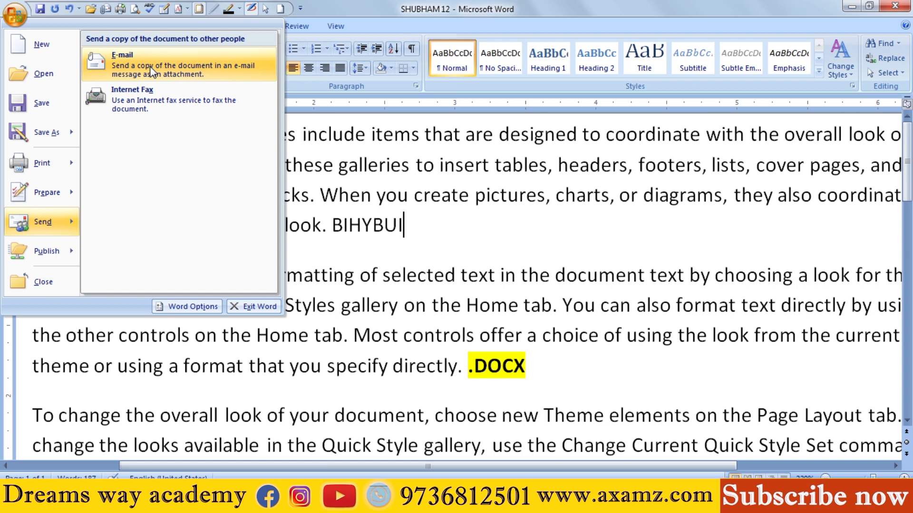
pyautogui.moveTo(47, 245)
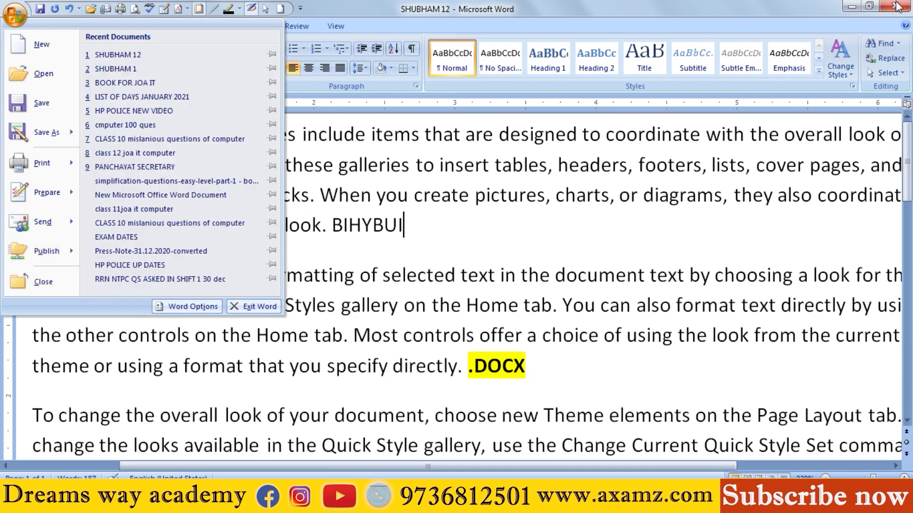
pyautogui.click(629, 206)
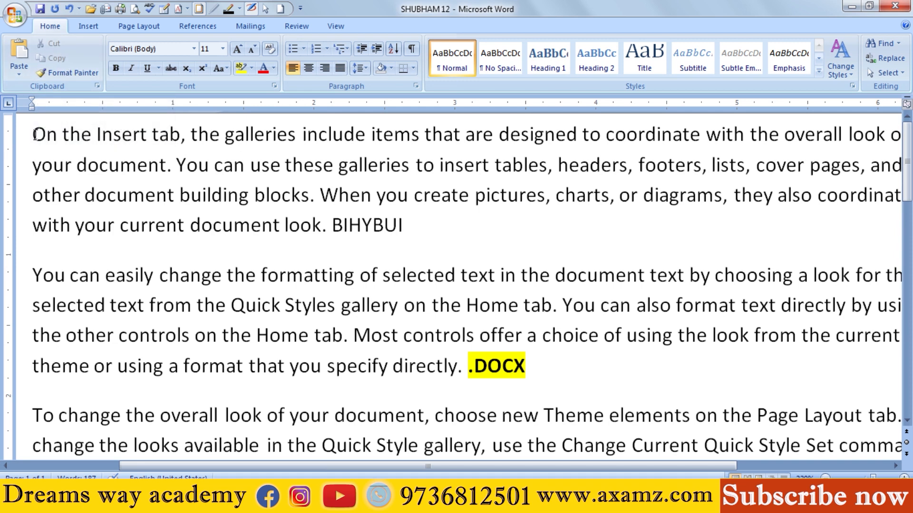
# Step: Cut the phrase "On the Insert tab, the galleries include items that" from the first paragraph and undo the cut
pyautogui.moveTo(33, 135); pyautogui.dragTo(395, 145)
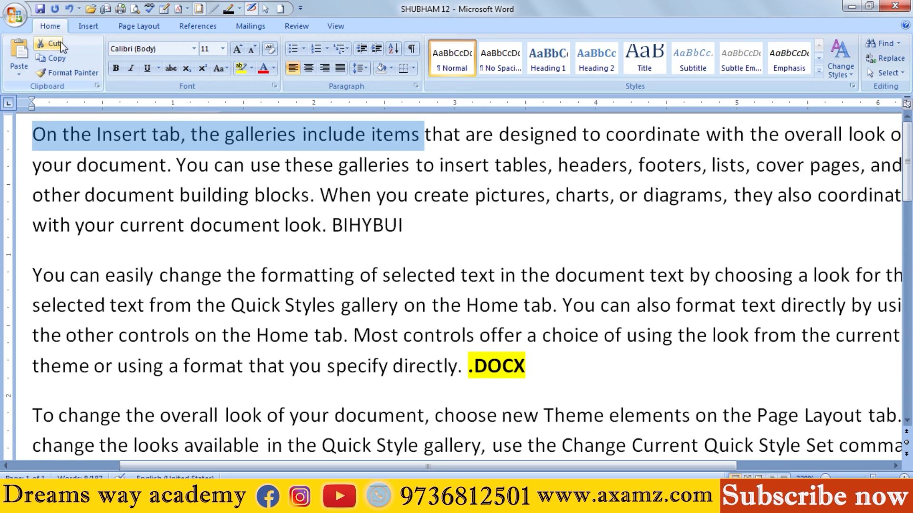
pyautogui.click(495, 259)
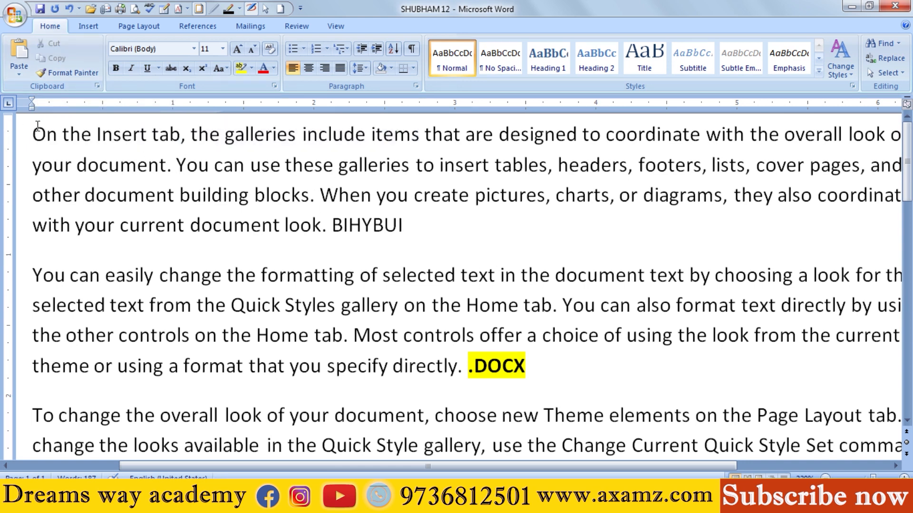
pyautogui.moveTo(34, 134); pyautogui.dragTo(439, 135)
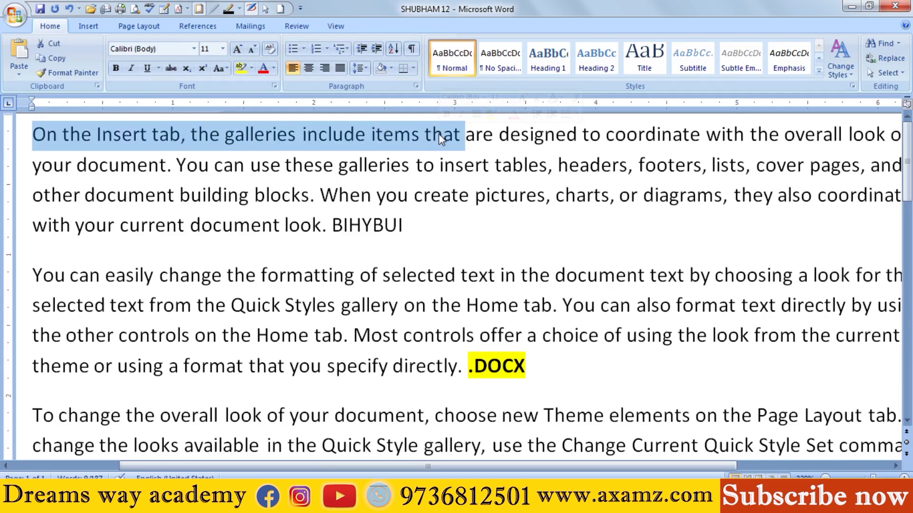
pyautogui.click(53, 44)
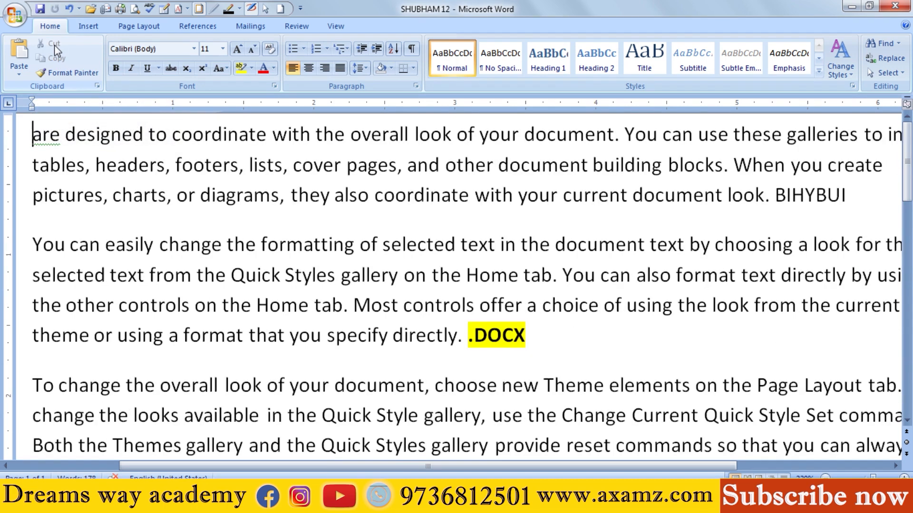
pyautogui.click(69, 9)
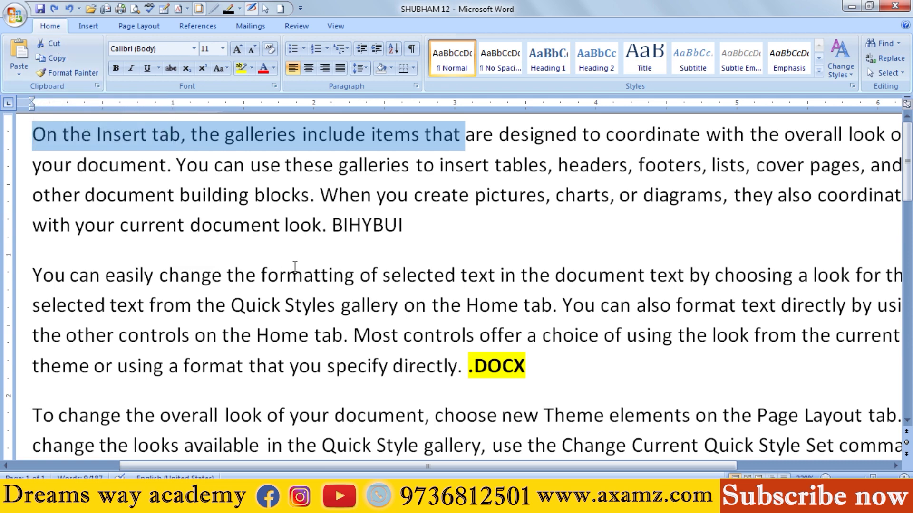
# Step: Cut the selected opening phrase two more times, undoing each cut
pyautogui.hotkey('ctrl', 'x')
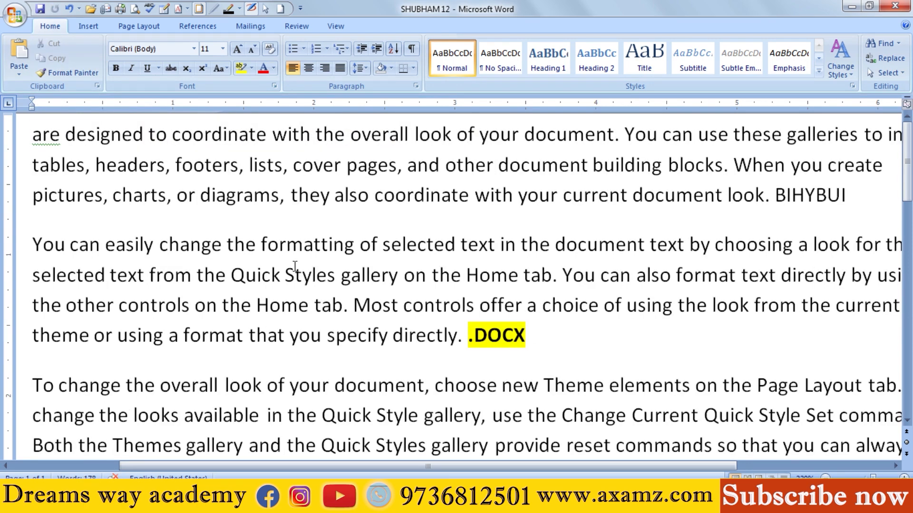
pyautogui.hotkey('ctrl', 'z')
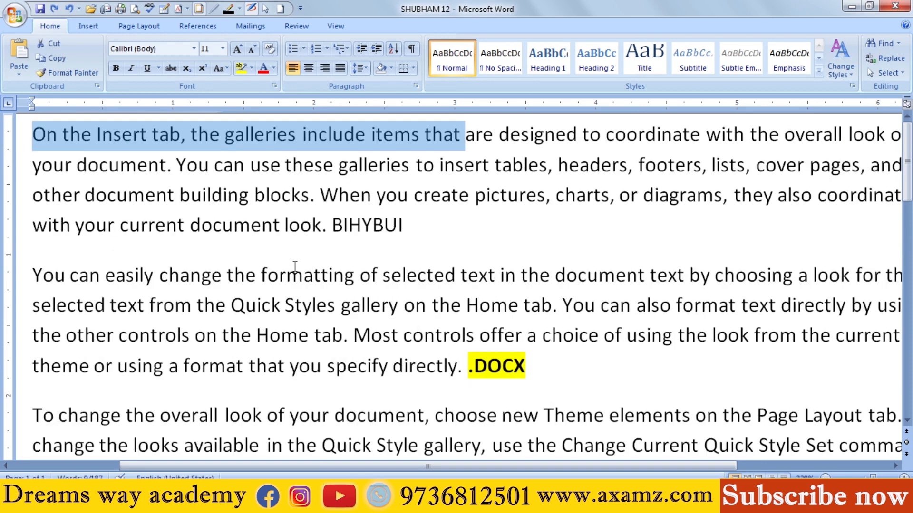
pyautogui.hotkey('ctrl', 'x')
pyautogui.hotkey('ctrl', 'z')
# Step: Copy the selected opening phrase and add an empty paragraph after the first paragraph, which ends in "BIHYBUI"
pyautogui.click(57, 59)
pyautogui.click(245, 165)
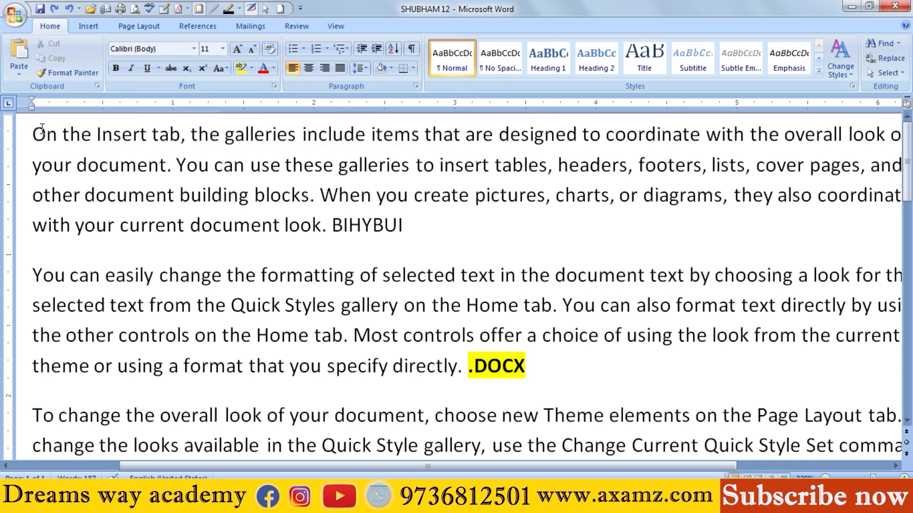
pyautogui.moveTo(34, 134); pyautogui.dragTo(443, 124)
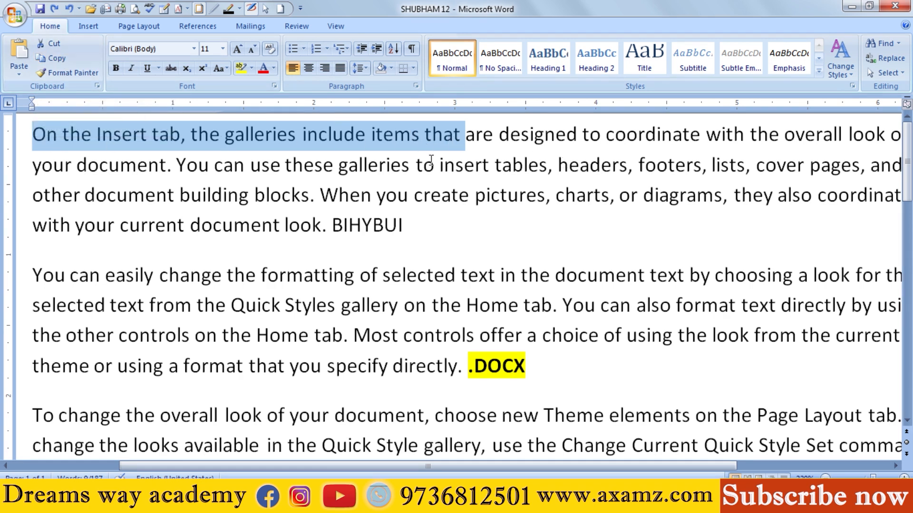
pyautogui.click(419, 219)
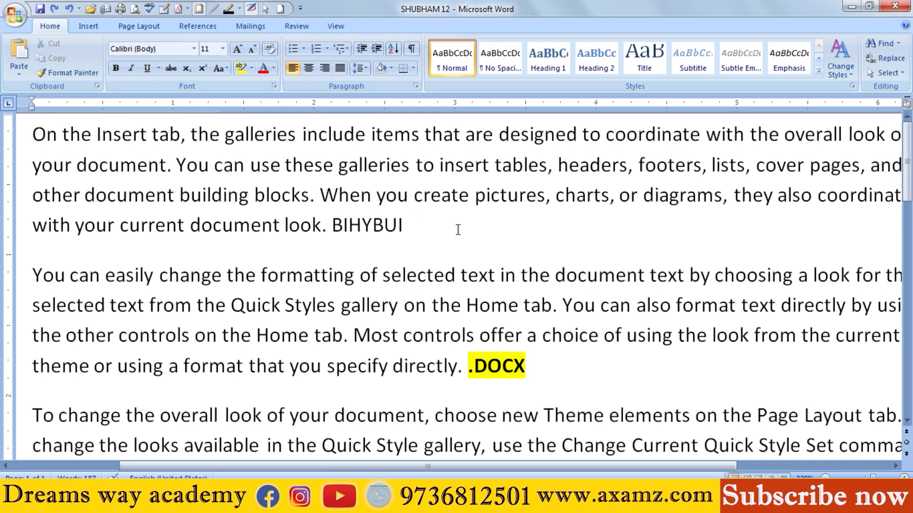
pyautogui.press('Return')
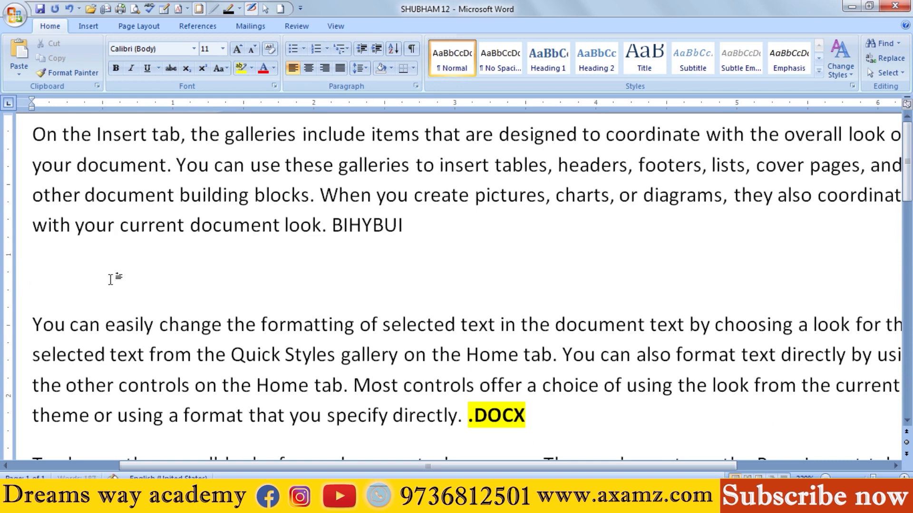
# Step: Copy "On the Insert tab, the galleries include items that a" from the first paragraph and paste it into the empty paragraph
pyautogui.moveTo(32, 134); pyautogui.dragTo(474, 136)
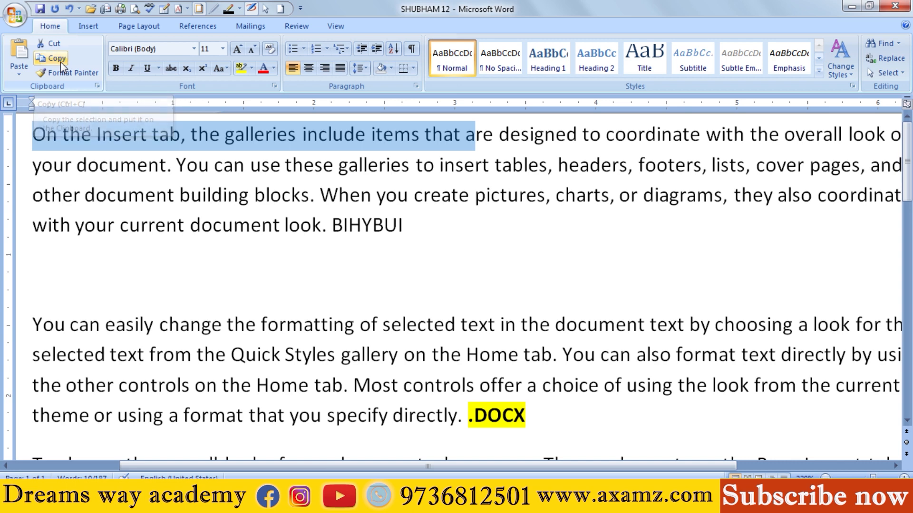
pyautogui.click(19, 67)
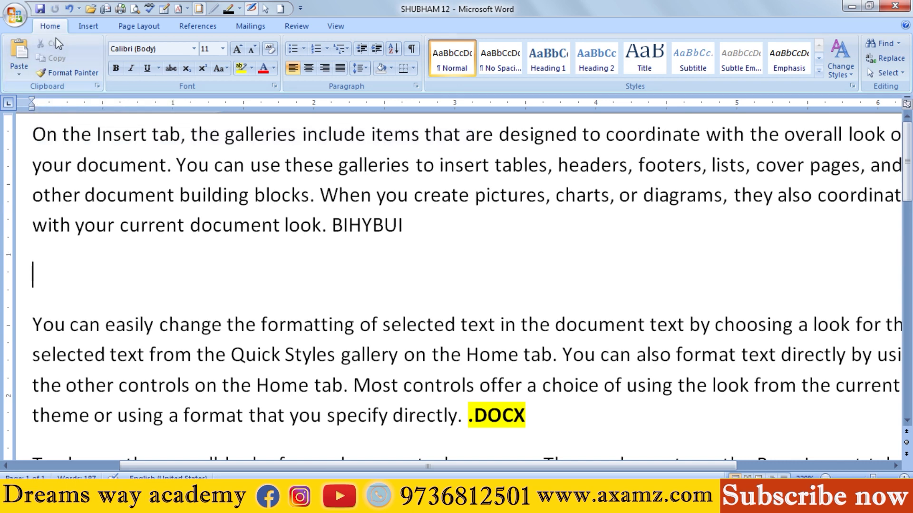
pyautogui.click(22, 60)
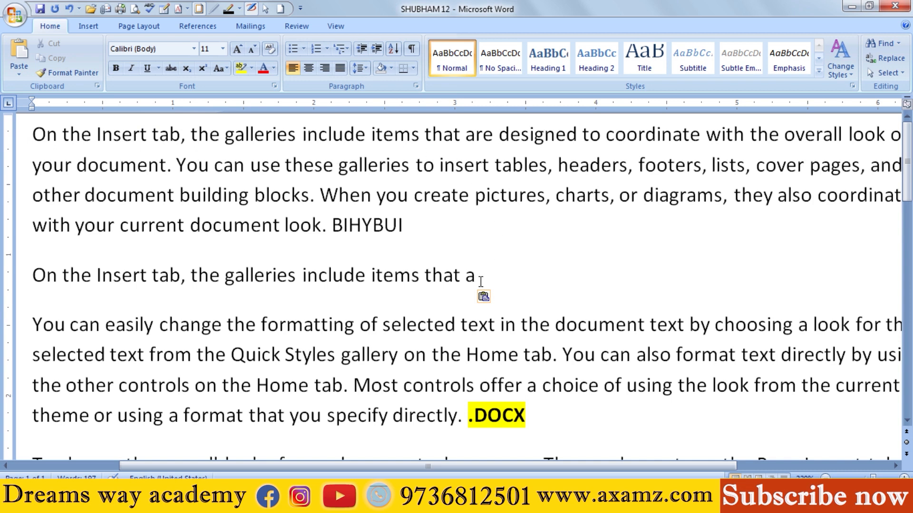
# Step: Start a new paragraph below the pasted line and paste the copied text into it five times
pyautogui.press('Return')
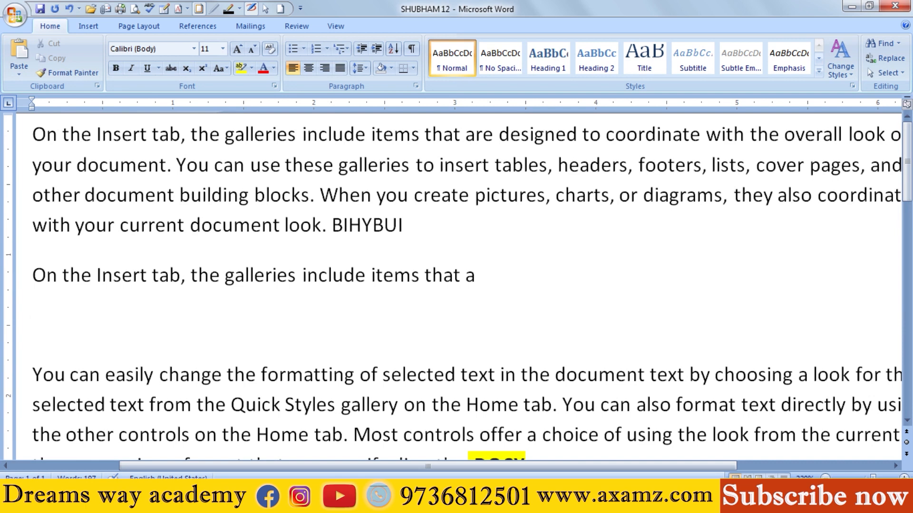
pyautogui.hotkey('ctrl', 'v')
pyautogui.hotkey('ctrl', 'v')
pyautogui.hotkey('ctrl', 'v')
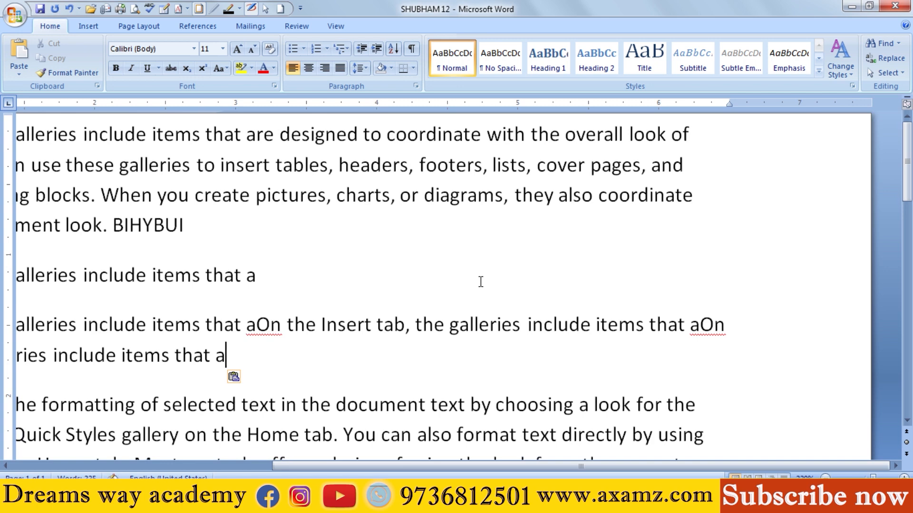
pyautogui.write('On the Insert tab, the galleries include items that a')
pyautogui.write('On the Insert tab, the galleries include items that a')
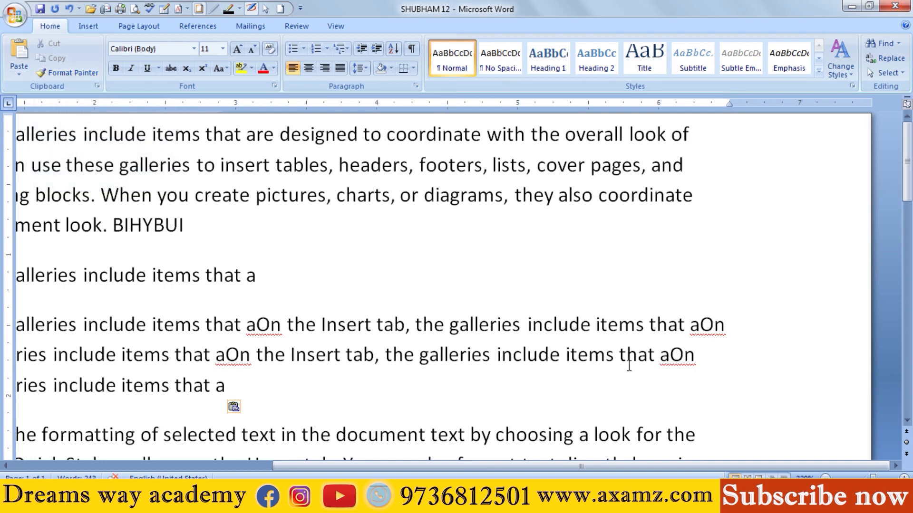
# Step: Set the font of the pasted line "On the Insert tab, the galleries include items that a" to Algerian
pyautogui.scroll(-12, 336, 316)
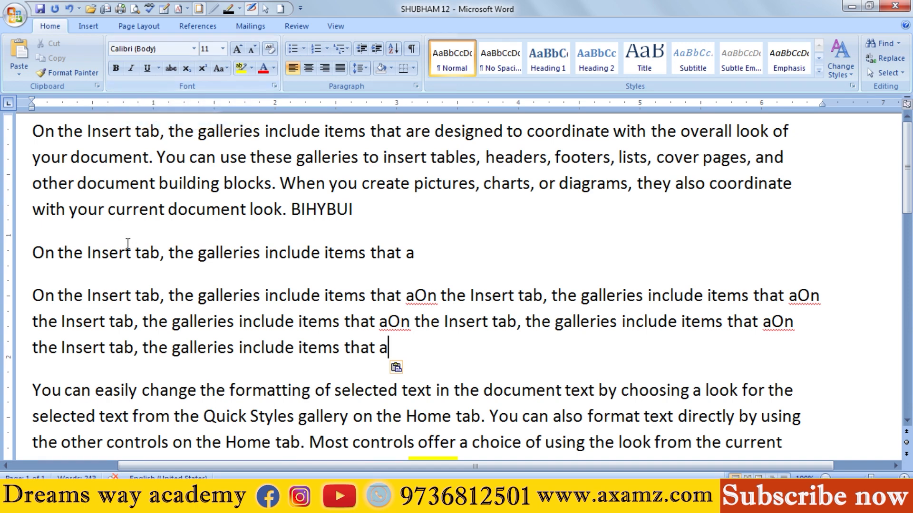
pyautogui.moveTo(38, 131); pyautogui.dragTo(354, 210)
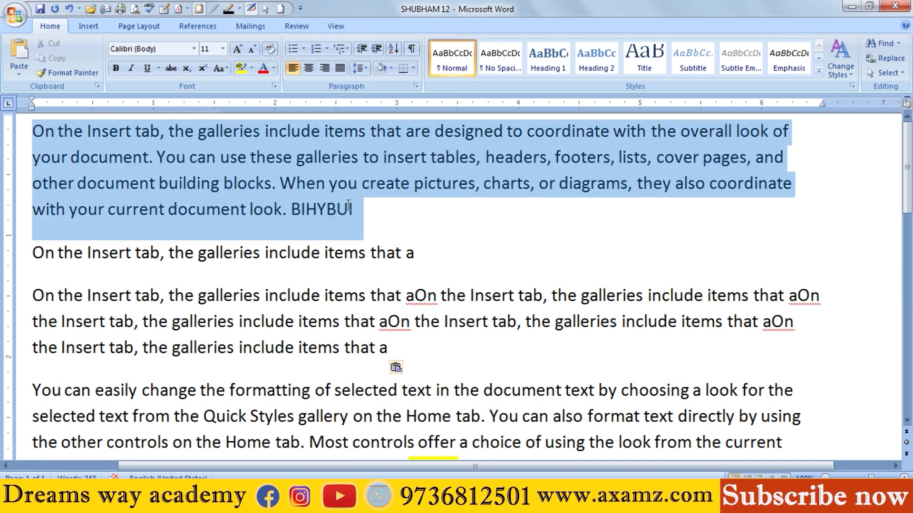
pyautogui.click(301, 295)
pyautogui.moveTo(33, 252); pyautogui.dragTo(426, 252)
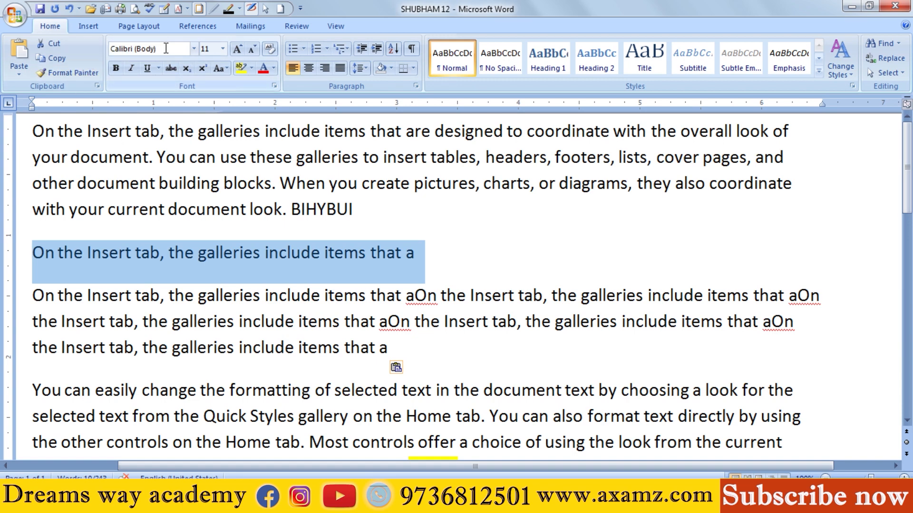
pyautogui.click(194, 49)
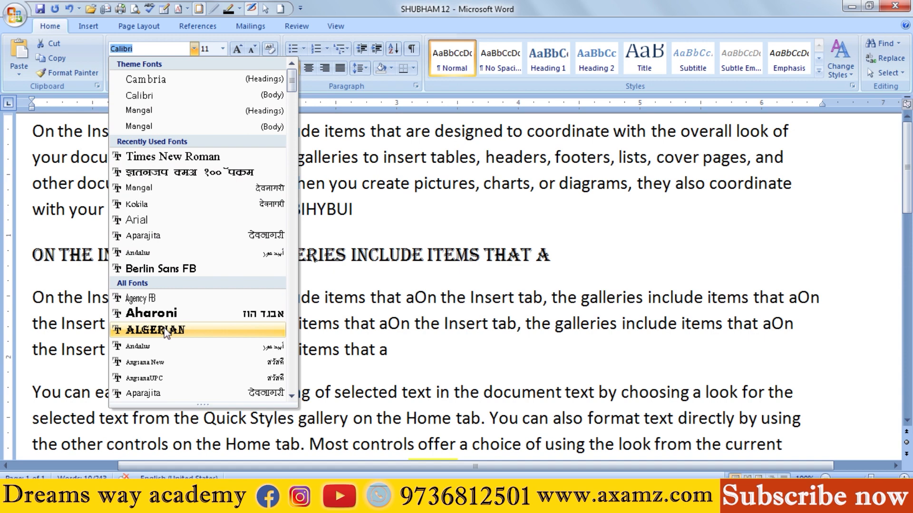
pyautogui.click(162, 330)
pyautogui.click(278, 299)
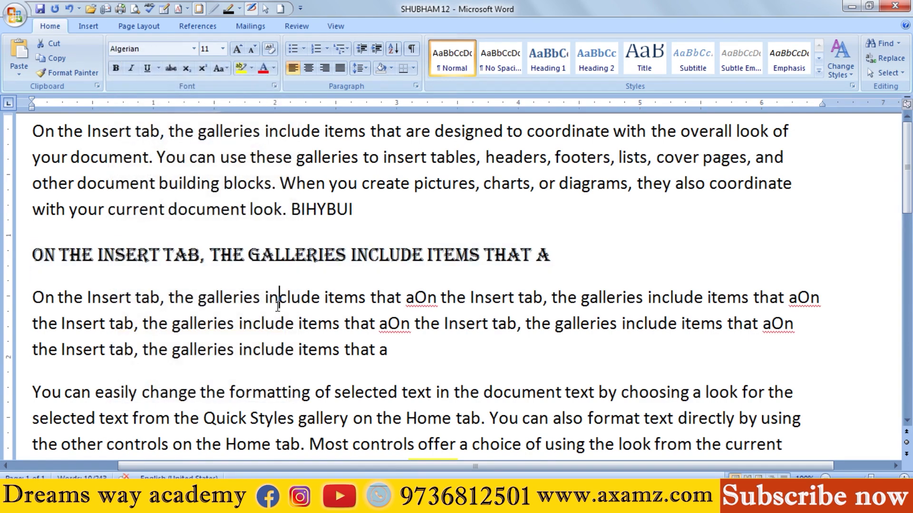
# Step: Select the whole Algerian line and choose Algerian from the font list for it again
pyautogui.click(211, 256)
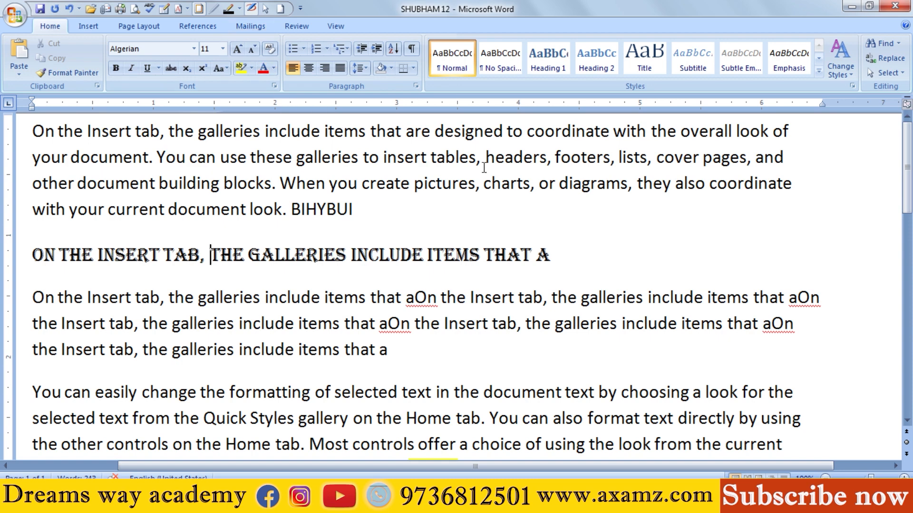
pyautogui.moveTo(554, 251); pyautogui.dragTo(2, 263)
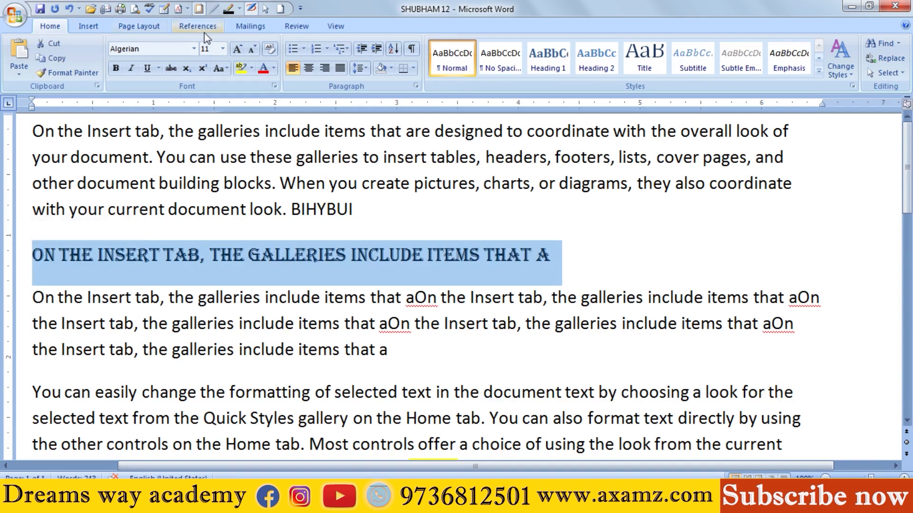
pyautogui.click(193, 48)
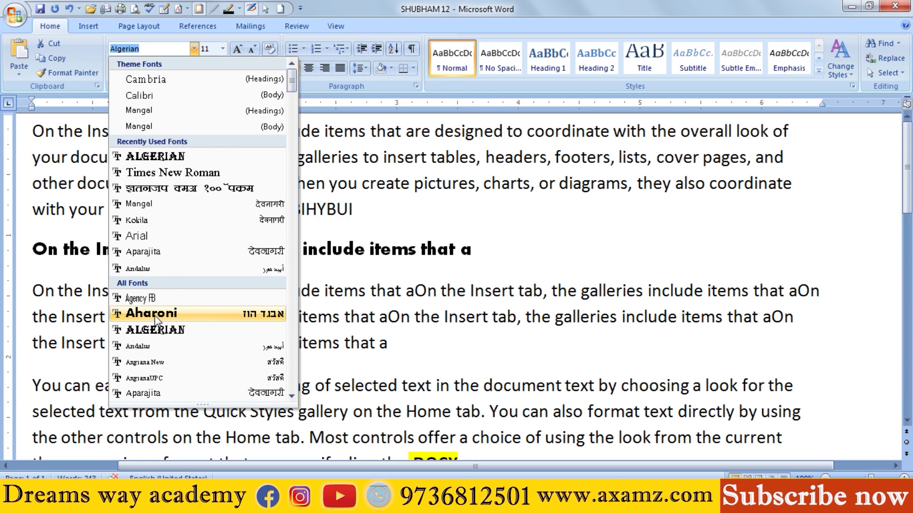
pyautogui.click(172, 332)
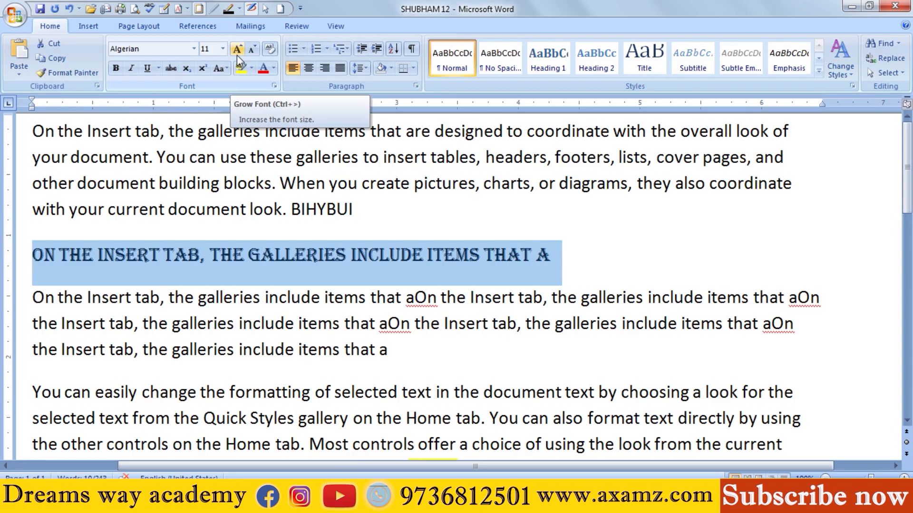
# Step: Set the selected Algerian line's font size to 200
pyautogui.click(223, 49)
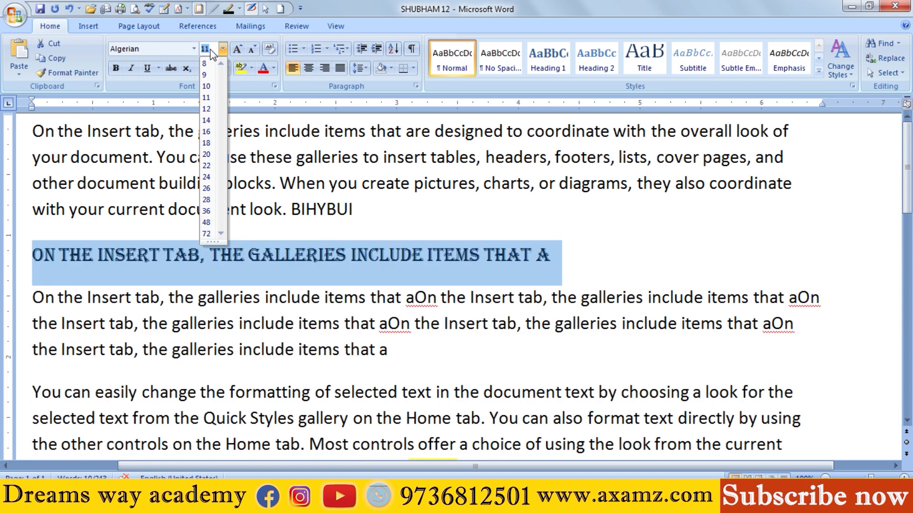
pyautogui.write('200')
pyautogui.press('Return')
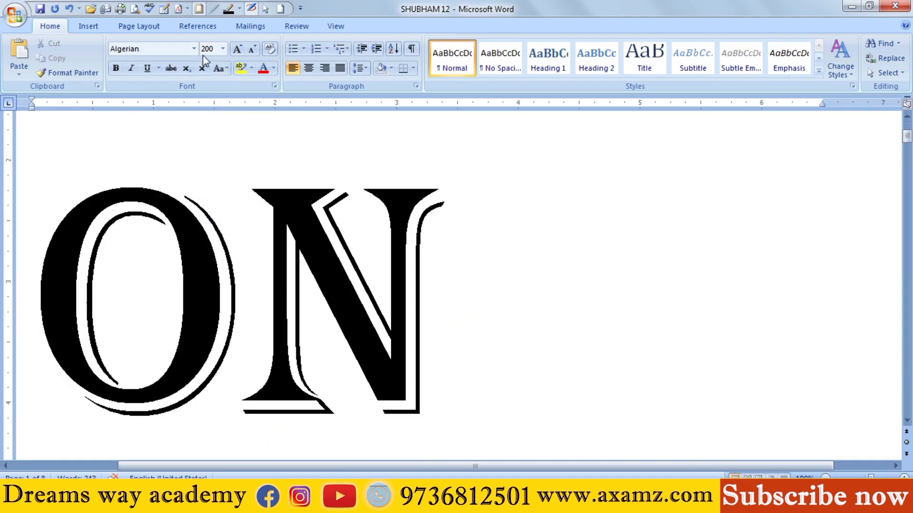
# Step: Set the font size of the enlarged word "ON" to 500, and undo both size changes
pyautogui.moveTo(95, 153); pyautogui.dragTo(424, 337)
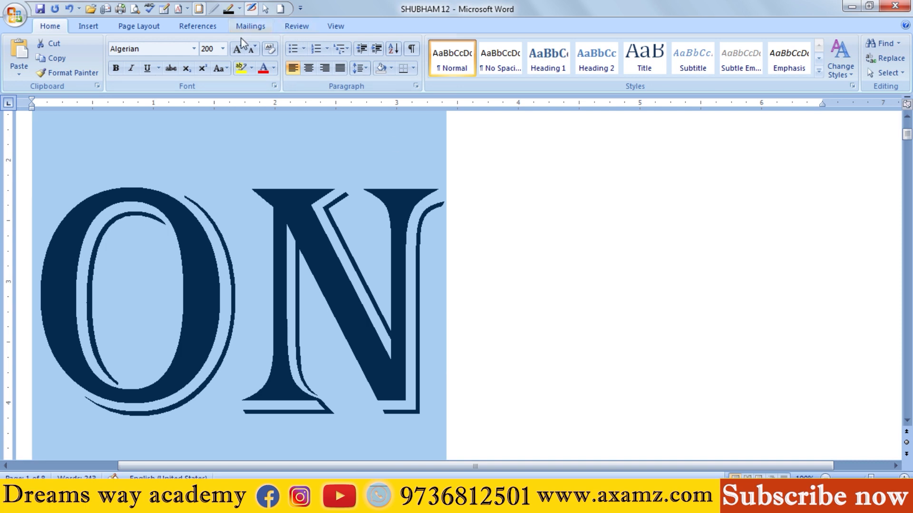
pyautogui.click(211, 47)
pyautogui.write('500')
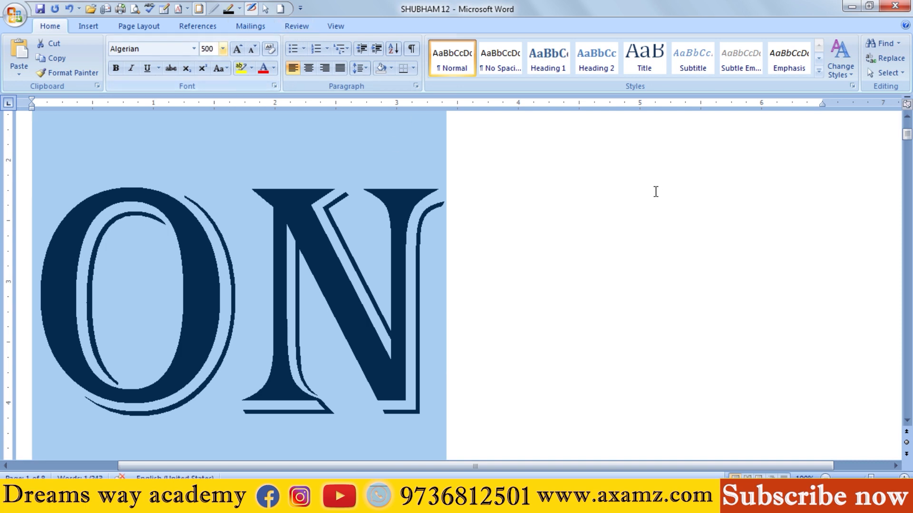
pyautogui.press('Return')
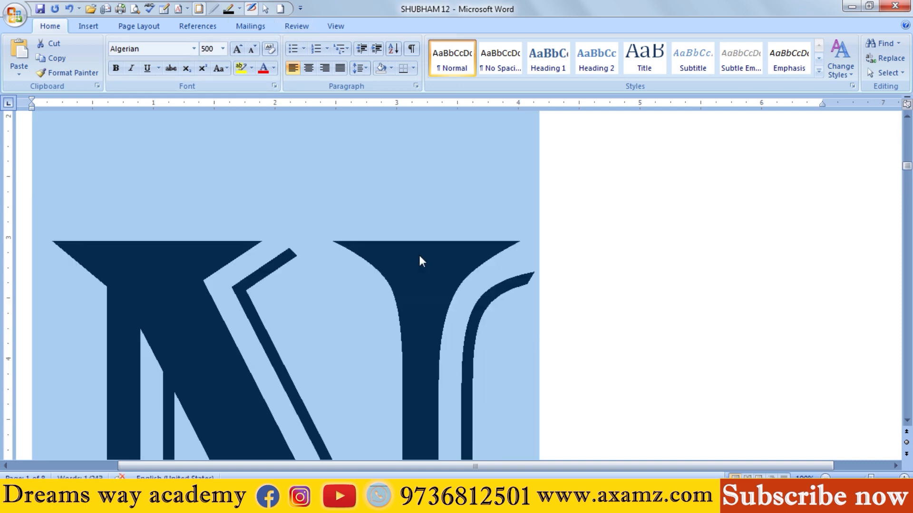
pyautogui.scroll(-5, 421, 256)
pyautogui.scroll(-5, 424, 260)
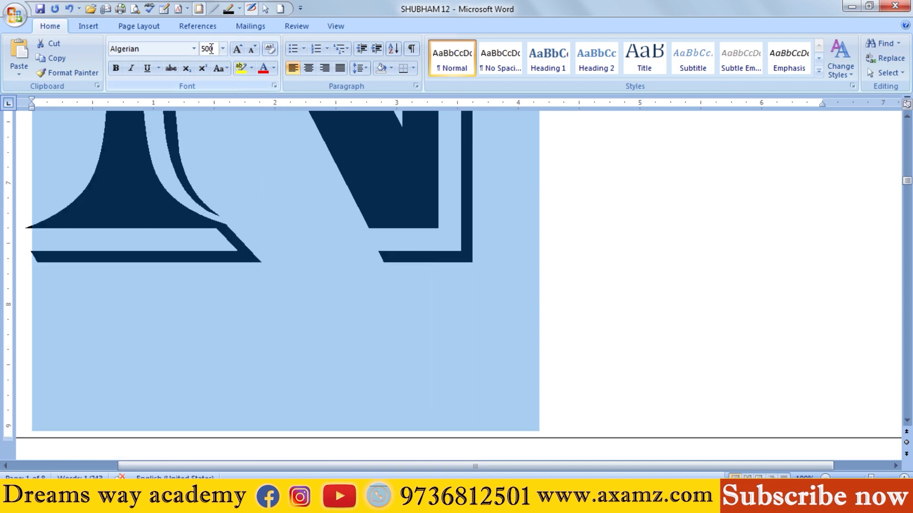
pyautogui.hotkey('ctrl', 'z')
pyautogui.hotkey('ctrl', 'z')
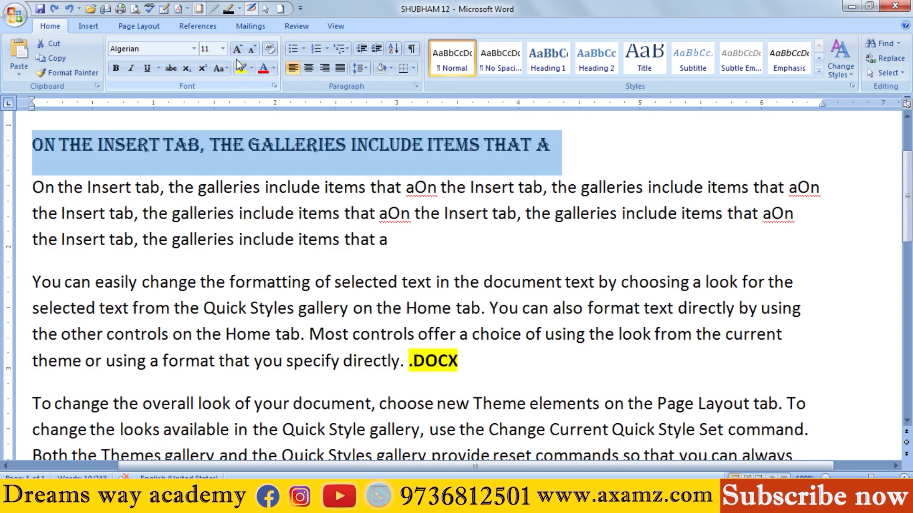
# Step: Set the Algerian line's font size to 12 and enlarge it stepwise to 26 with Grow Font
pyautogui.click(223, 49)
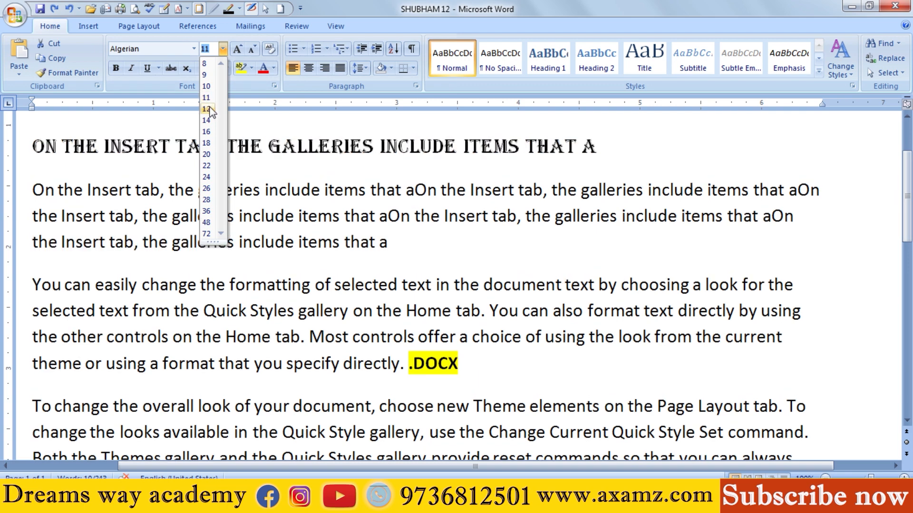
pyautogui.click(206, 109)
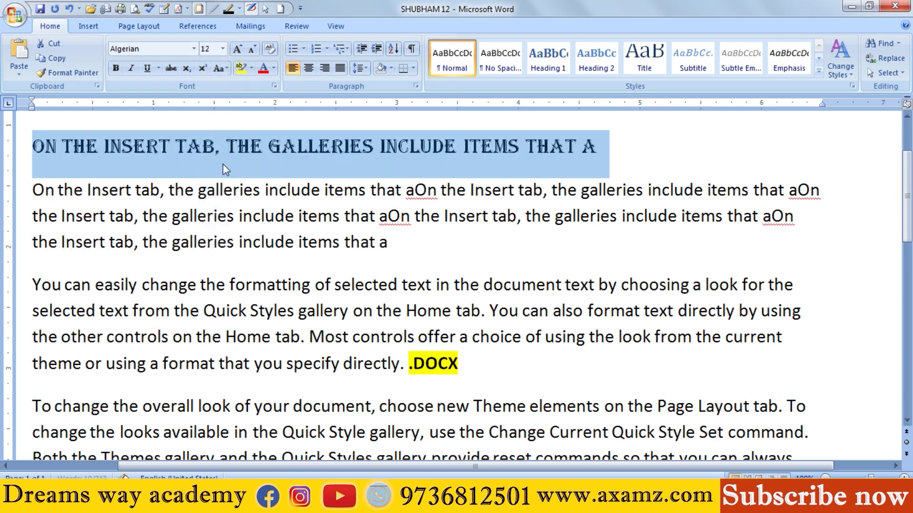
pyautogui.click(238, 51)
pyautogui.click(237, 51)
pyautogui.click(238, 51)
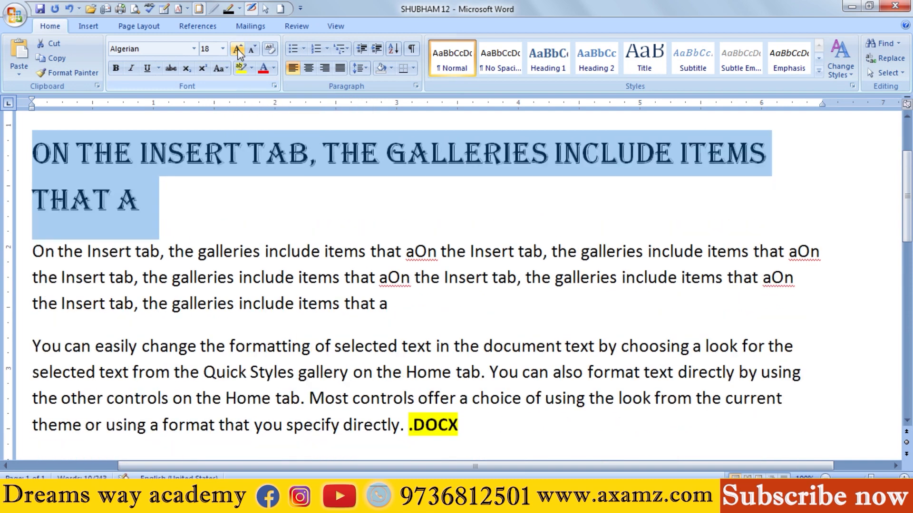
pyautogui.click(237, 51)
pyautogui.click(238, 51)
pyautogui.click(238, 50)
pyautogui.click(238, 50)
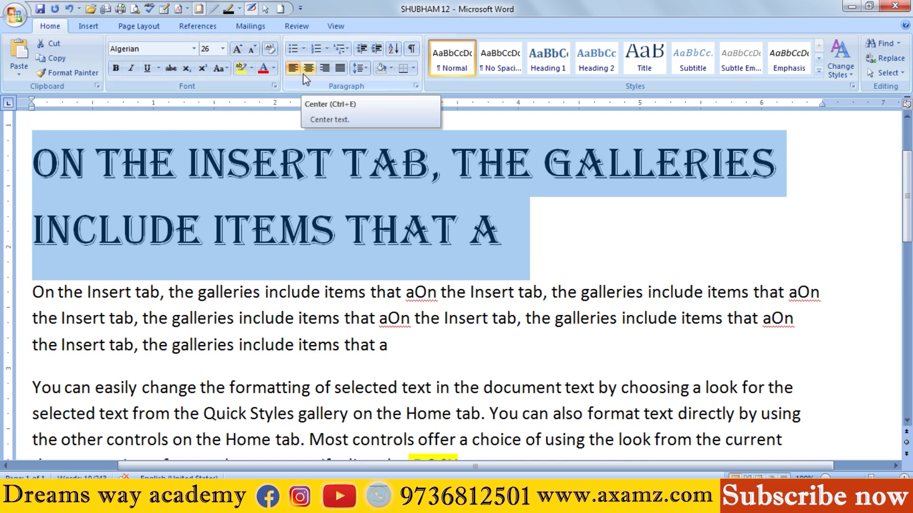
# Step: Reduce the Algerian line's font size stepwise to 20 with Shrink Font
pyautogui.click(252, 50)
pyautogui.click(252, 49)
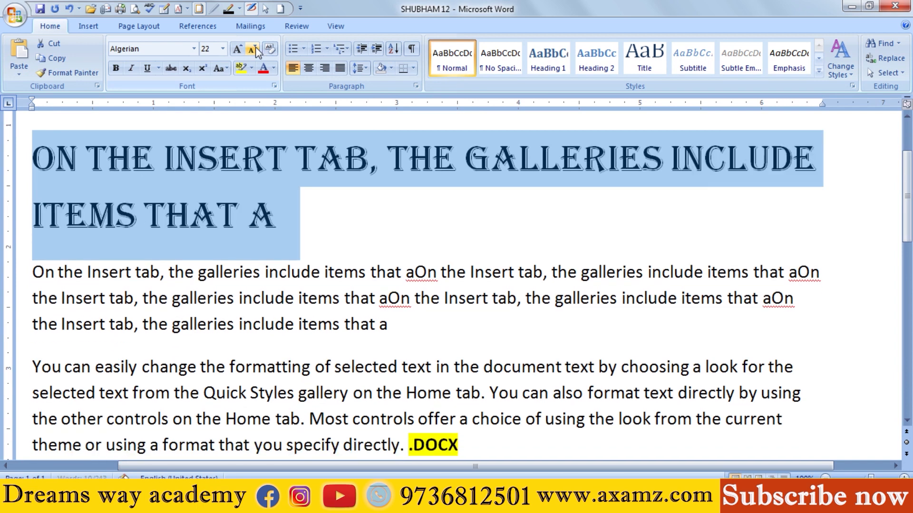
pyautogui.click(252, 49)
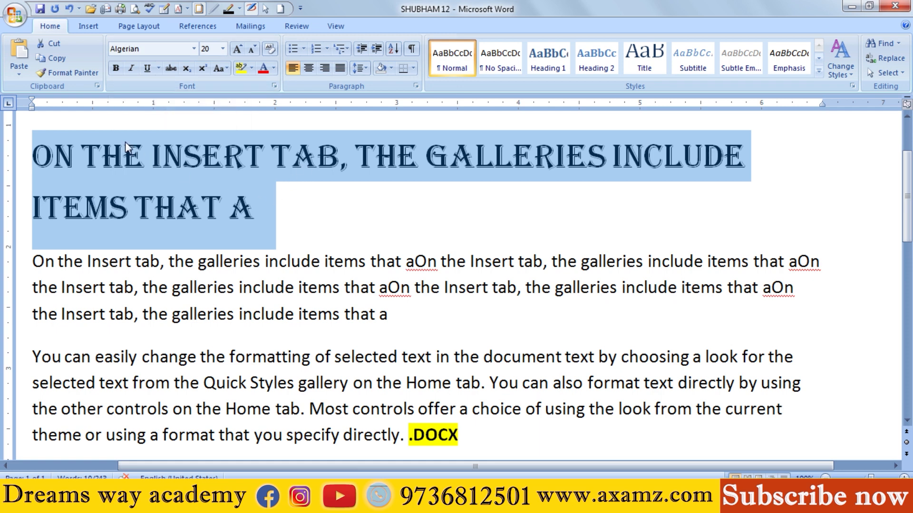
pyautogui.moveTo(134, 287); pyautogui.dragTo(319, 332)
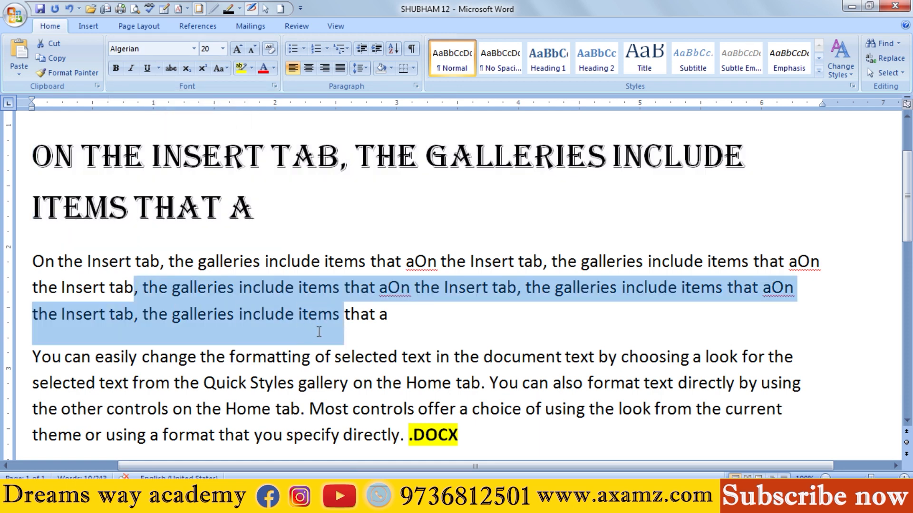
pyautogui.click(307, 408)
# Step: Clear all formatting from the whole Algerian line, and undo the clearing
pyautogui.moveTo(261, 216); pyautogui.dragTo(33, 151)
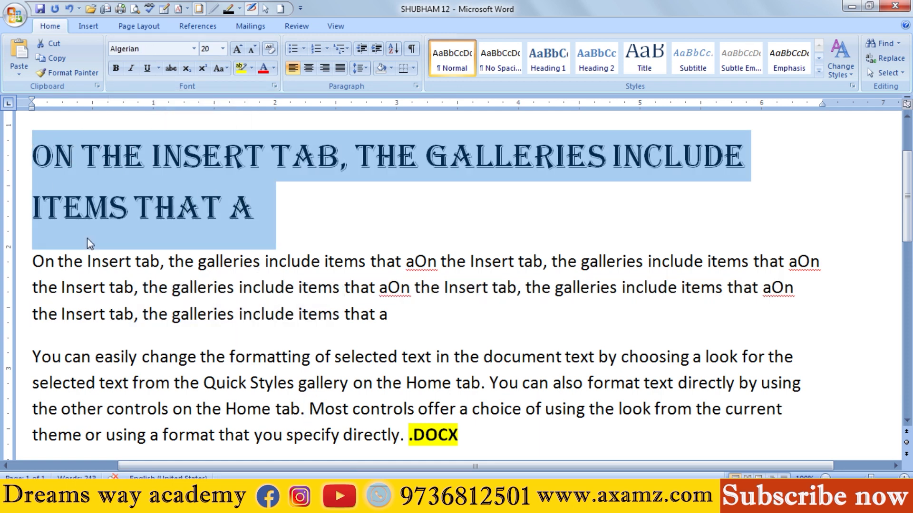
pyautogui.click(266, 50)
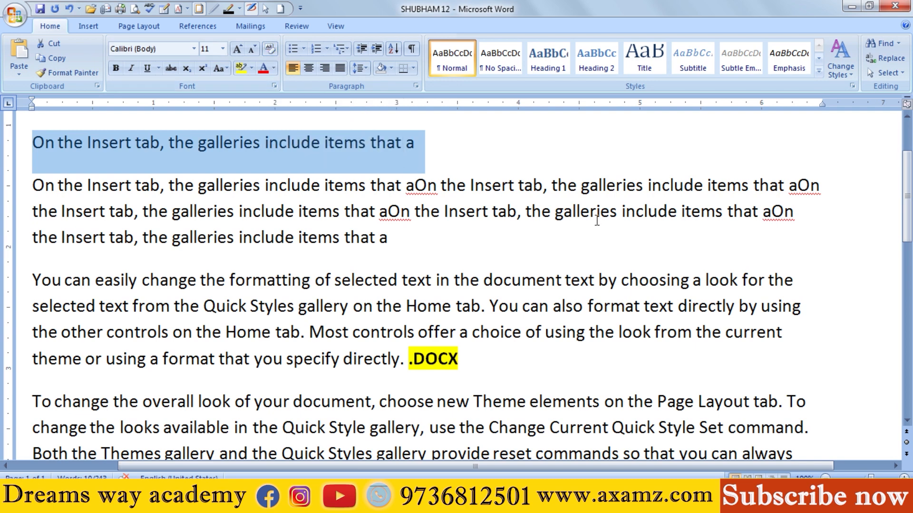
pyautogui.hotkey('ctrl', 'z')
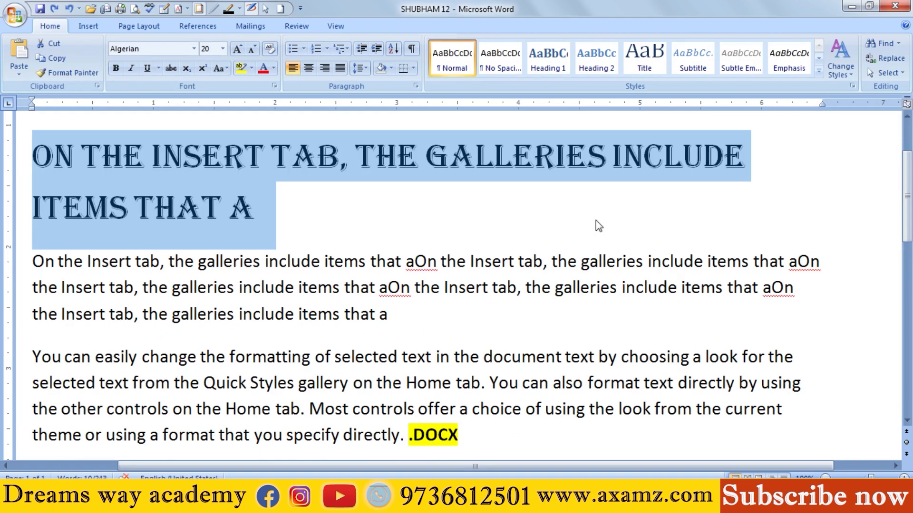
pyautogui.click(69, 74)
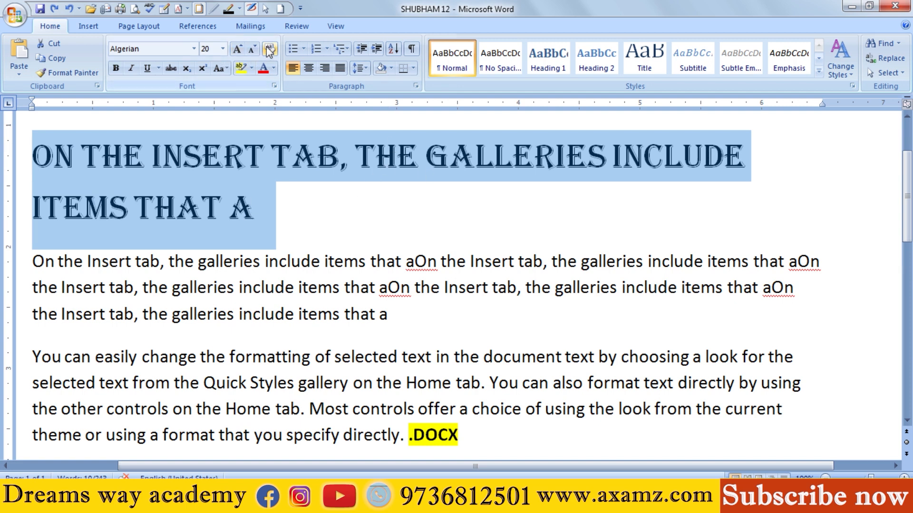
# Step: Make the Algerian line bold and italic, and switch its single underline on and off again
pyautogui.click(115, 70)
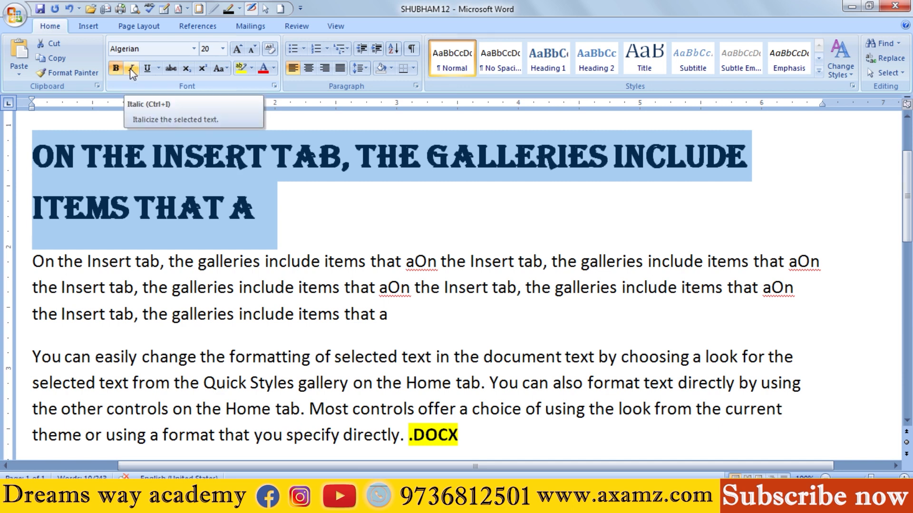
pyautogui.click(131, 70)
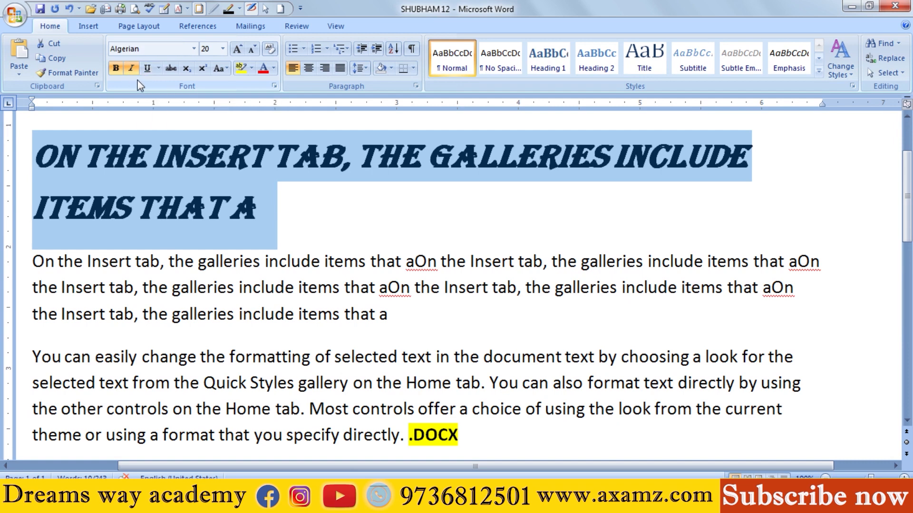
pyautogui.click(148, 69)
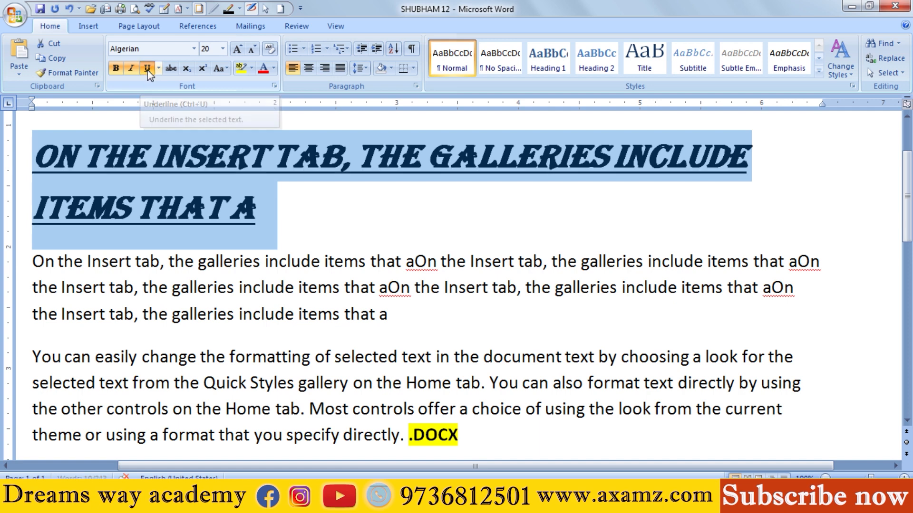
pyautogui.click(147, 68)
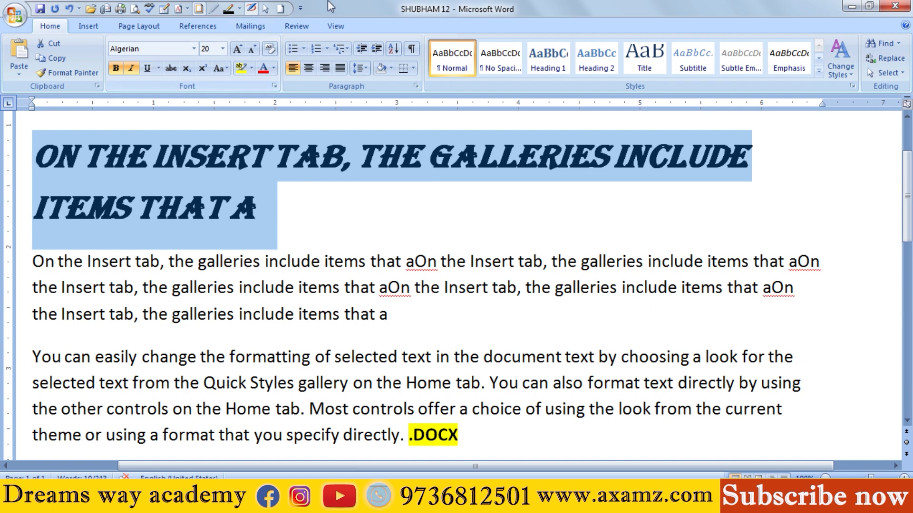
# Step: Open the additional underline options in the Font dialog, look over the font settings, and close it without changes
pyautogui.click(158, 68)
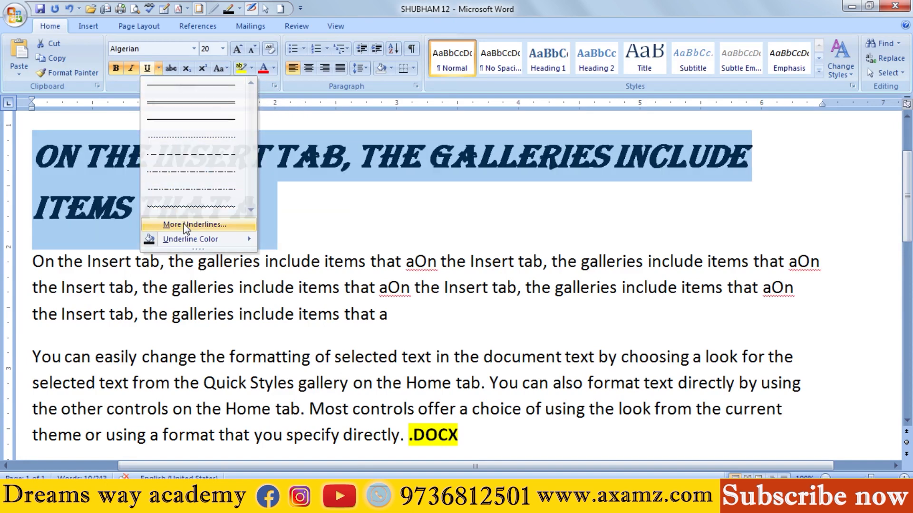
pyautogui.click(184, 224)
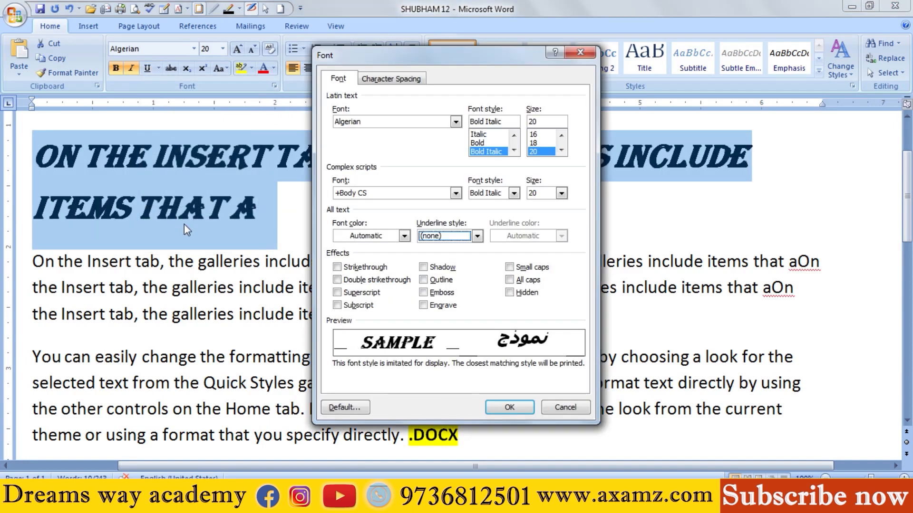
pyautogui.click(455, 122)
pyautogui.click(593, 198)
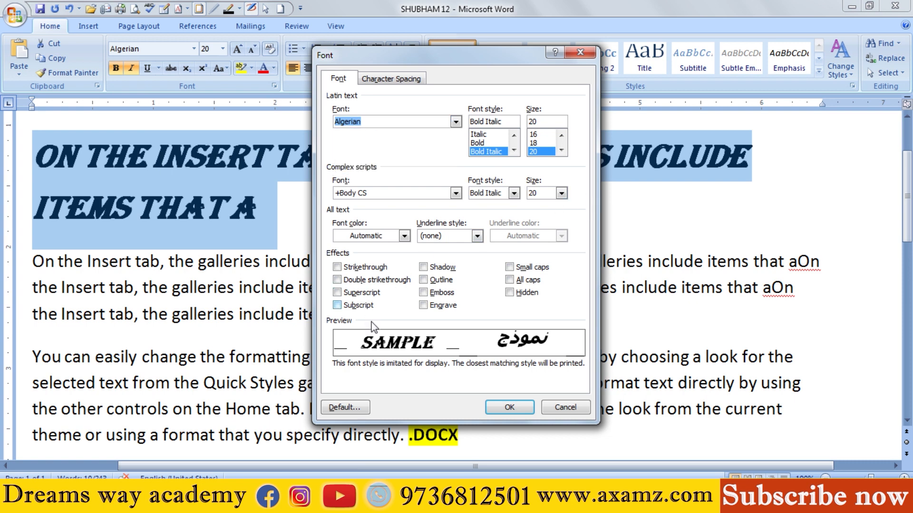
pyautogui.click(580, 52)
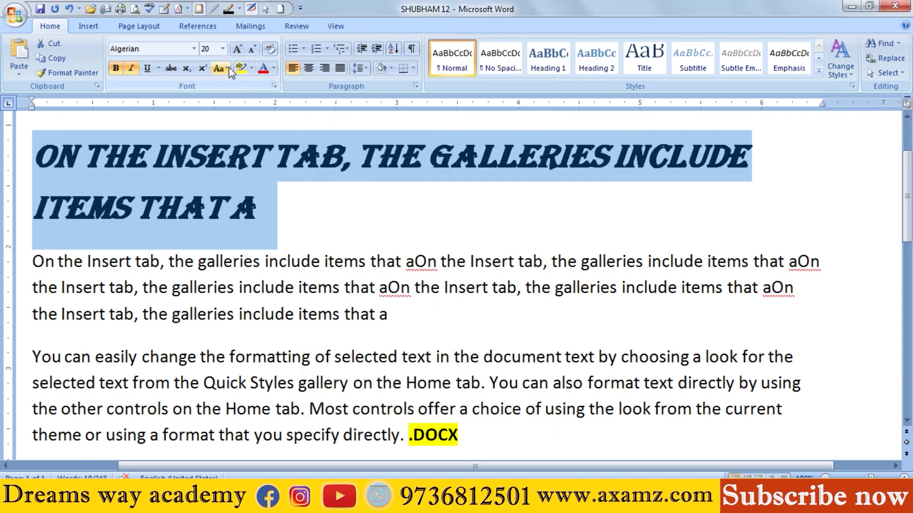
# Step: Give the whole Algerian line a double underline and strike it through
pyautogui.click(158, 68)
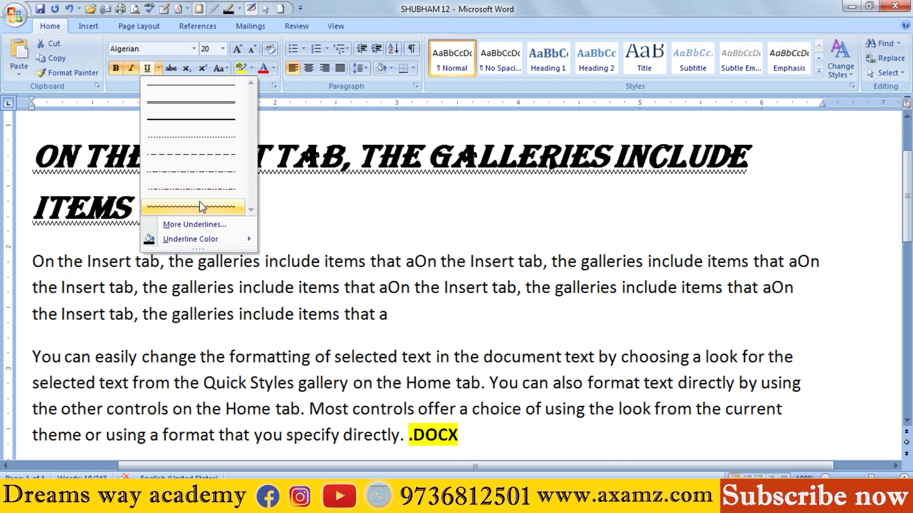
pyautogui.click(190, 104)
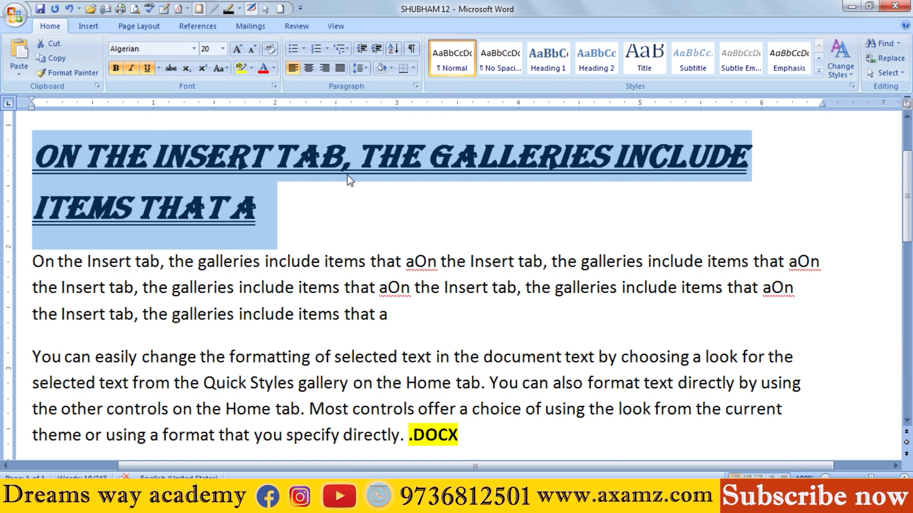
pyautogui.click(169, 71)
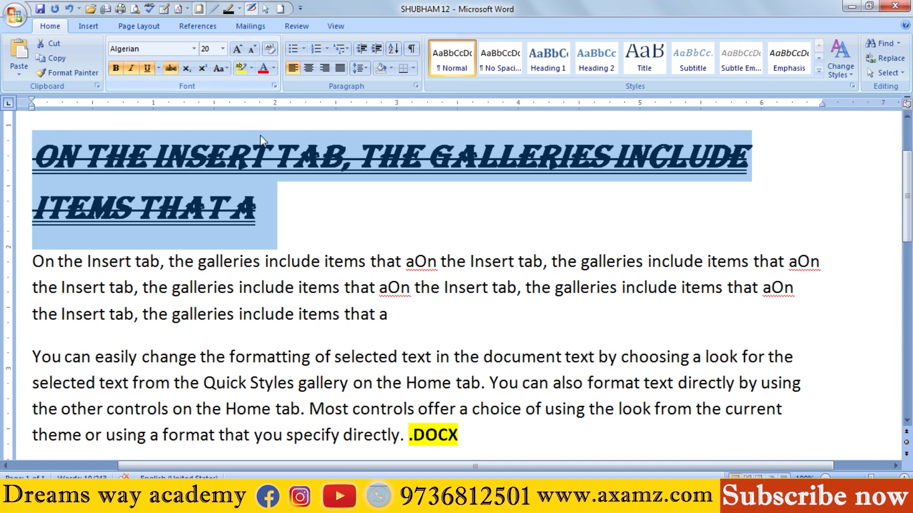
pyautogui.click(271, 195)
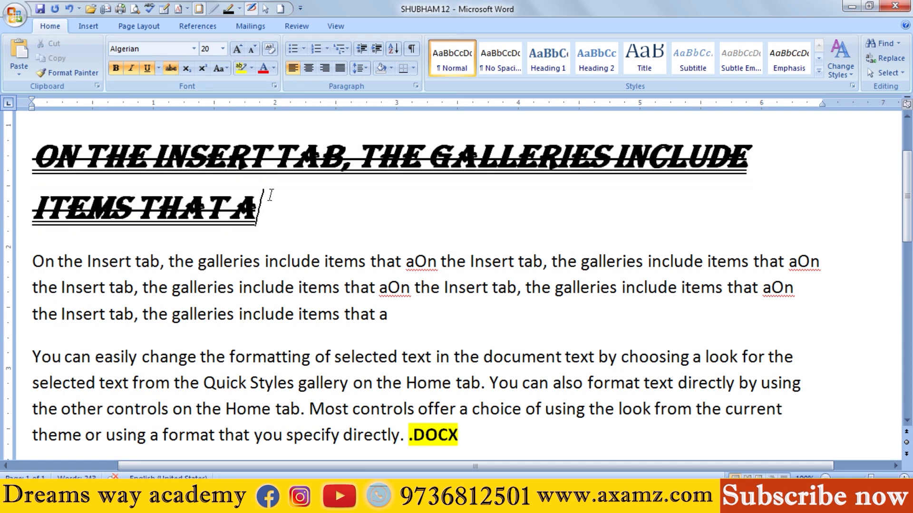
# Step: Delete the whole Algerian line, and undo the deletion
pyautogui.moveTo(294, 208); pyautogui.dragTo(45, 150)
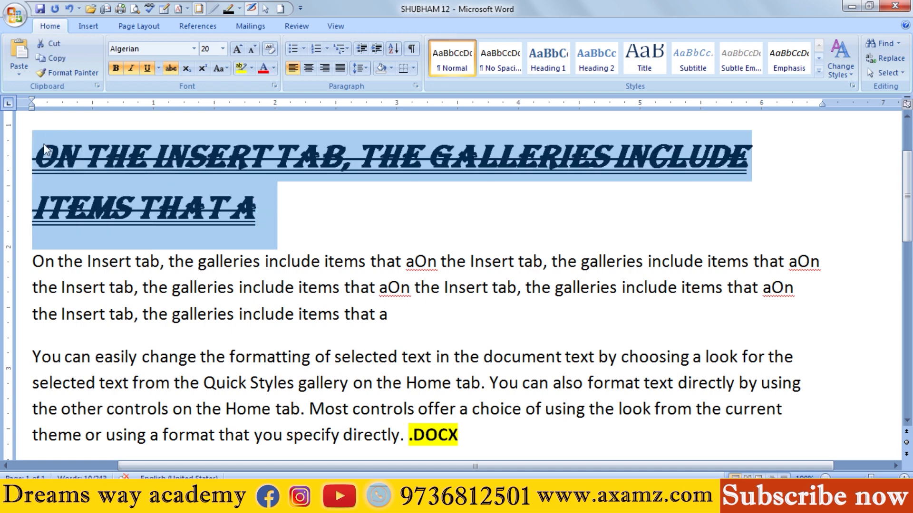
pyautogui.press('Delete')
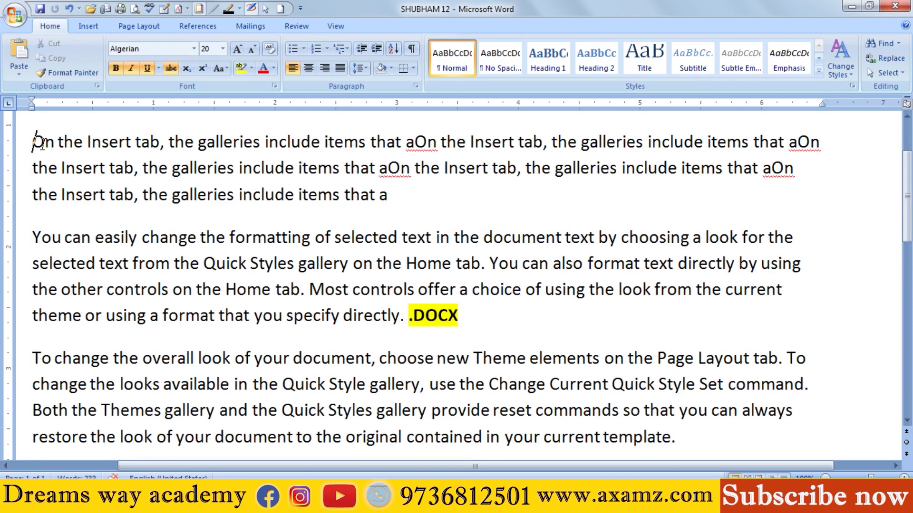
pyautogui.hotkey('ctrl', 'z')
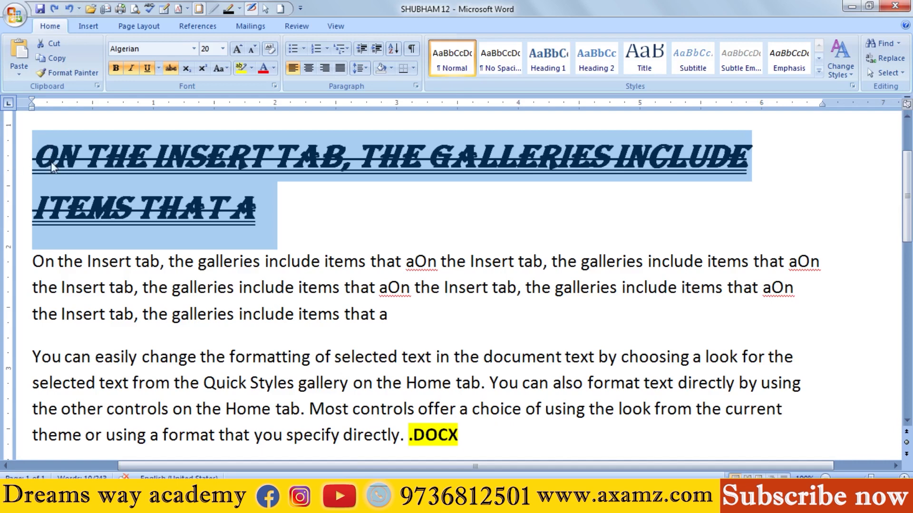
# Step: Add a new line below the Algerian heading text with the prices "1999/-" and "999/-", separated by spaces
pyautogui.click(302, 205)
pyautogui.press('Return')
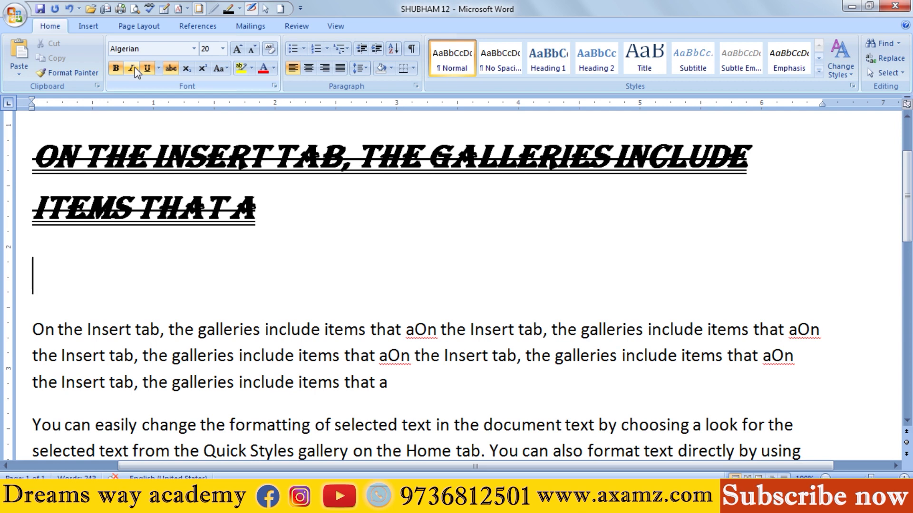
pyautogui.write('19999')
pyautogui.press('BackSpace')
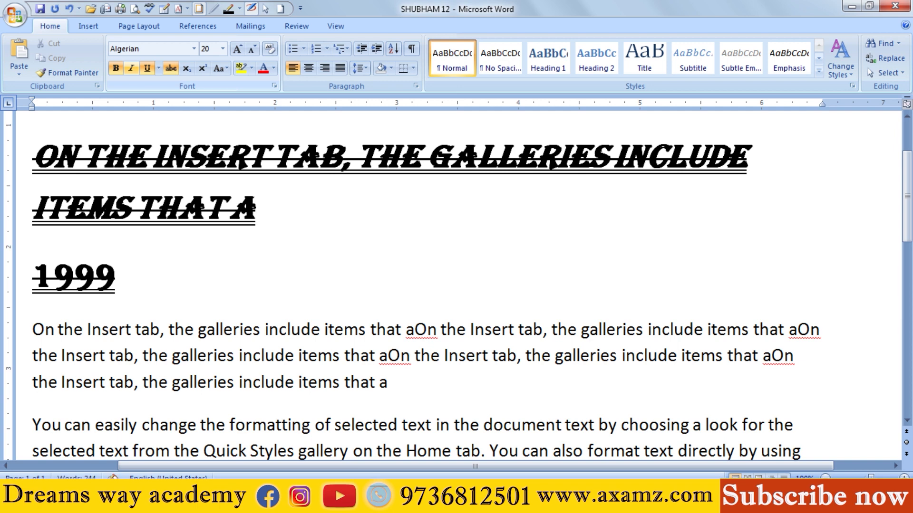
pyautogui.write('/-')
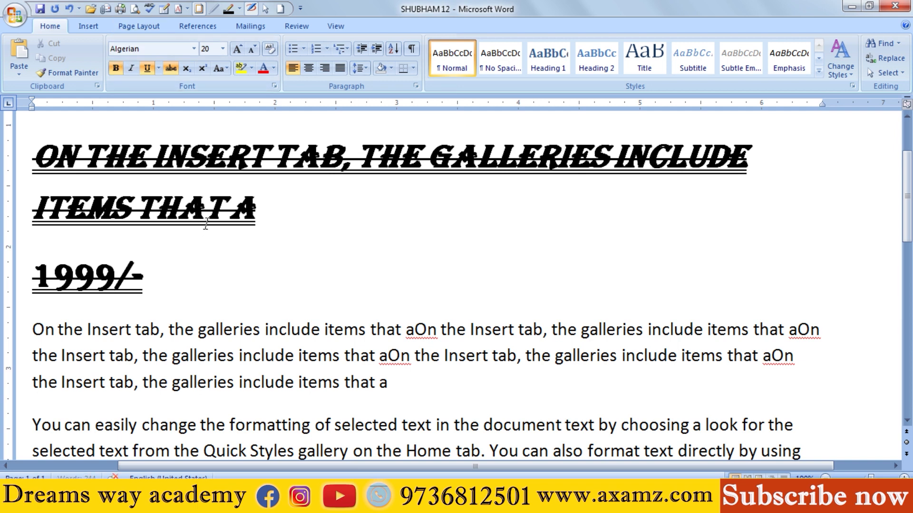
pyautogui.write('    999')
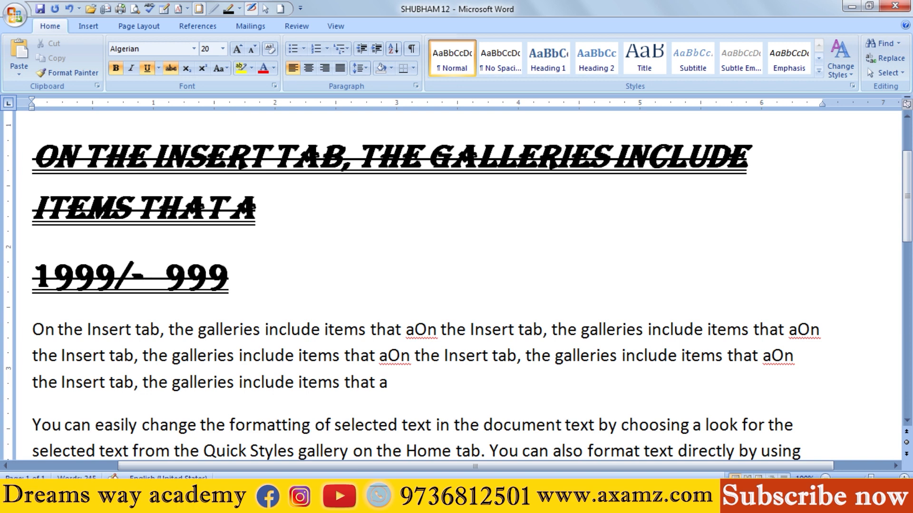
pyautogui.write('/-')
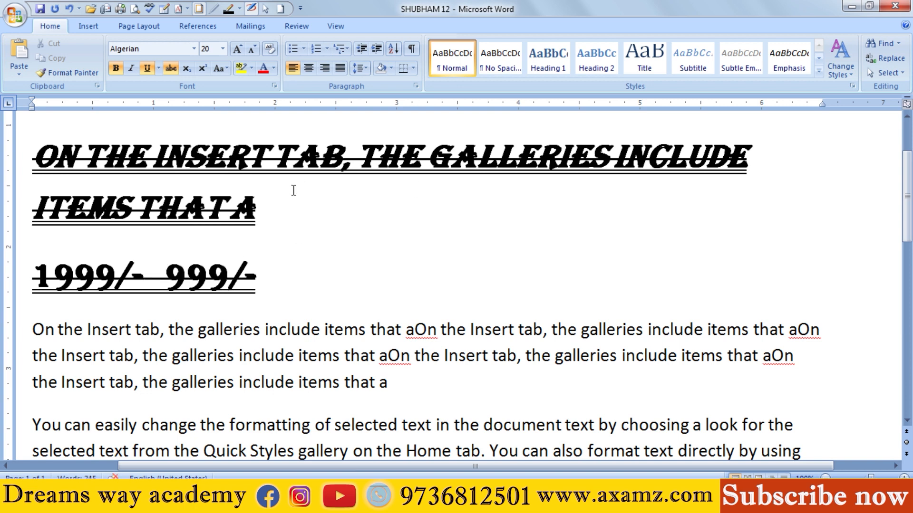
# Step: Remove the strikethrough from "999/-" and from the gap before it, widening the gap by one space
pyautogui.moveTo(261, 273); pyautogui.dragTo(164, 276)
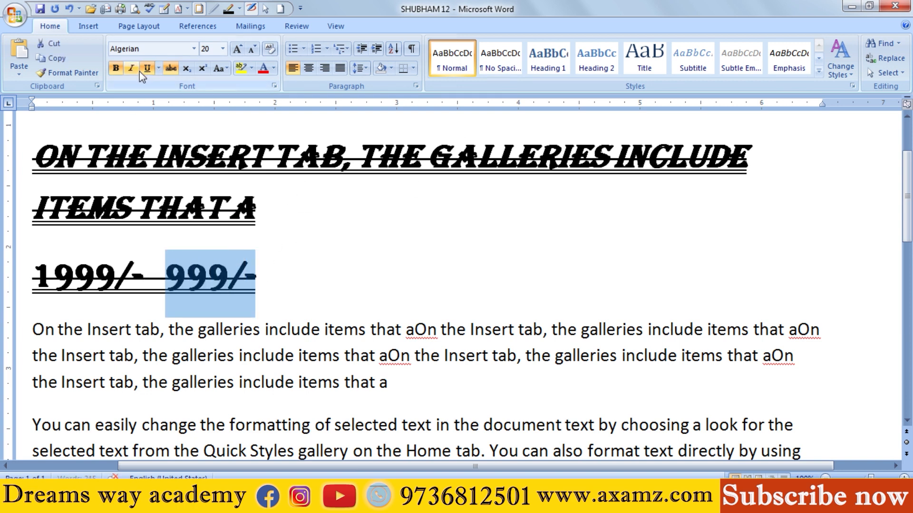
pyautogui.click(170, 71)
pyautogui.moveTo(303, 323); pyautogui.dragTo(270, 308)
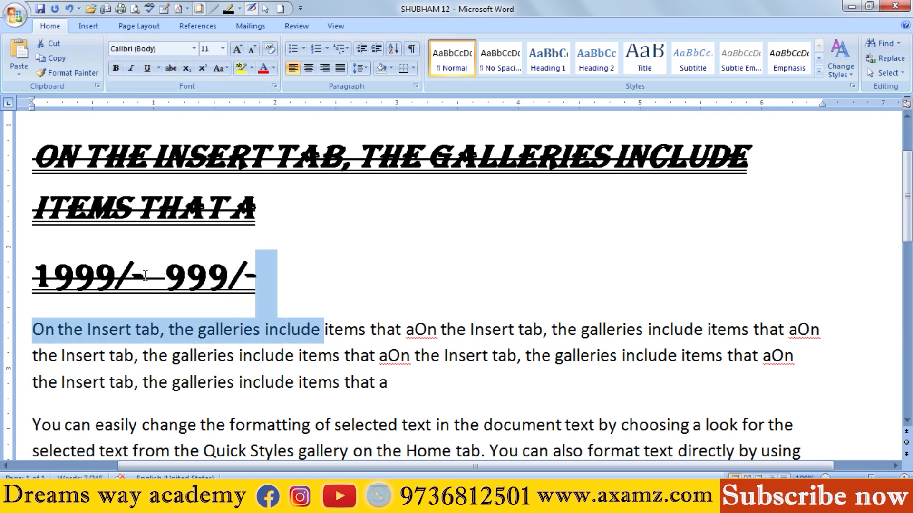
pyautogui.click(168, 279)
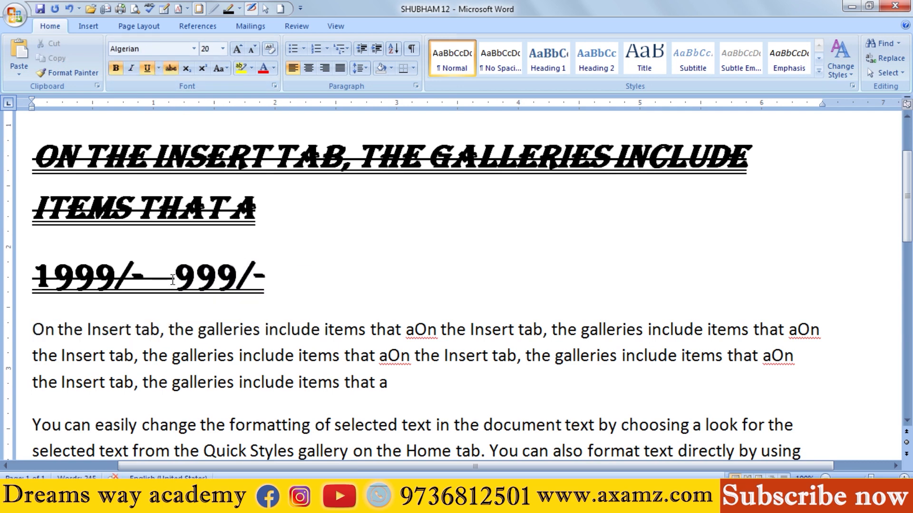
pyautogui.moveTo(174, 278); pyautogui.dragTo(143, 272)
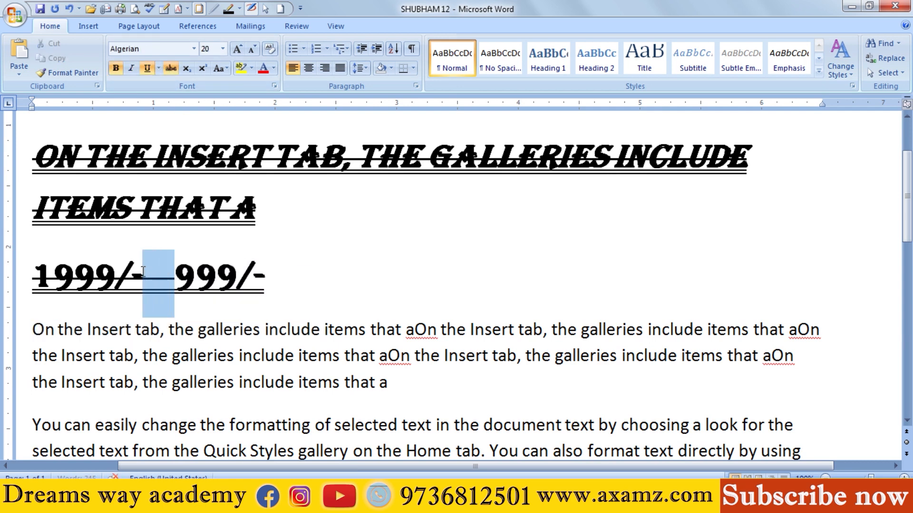
pyautogui.click(170, 68)
pyautogui.click(265, 281)
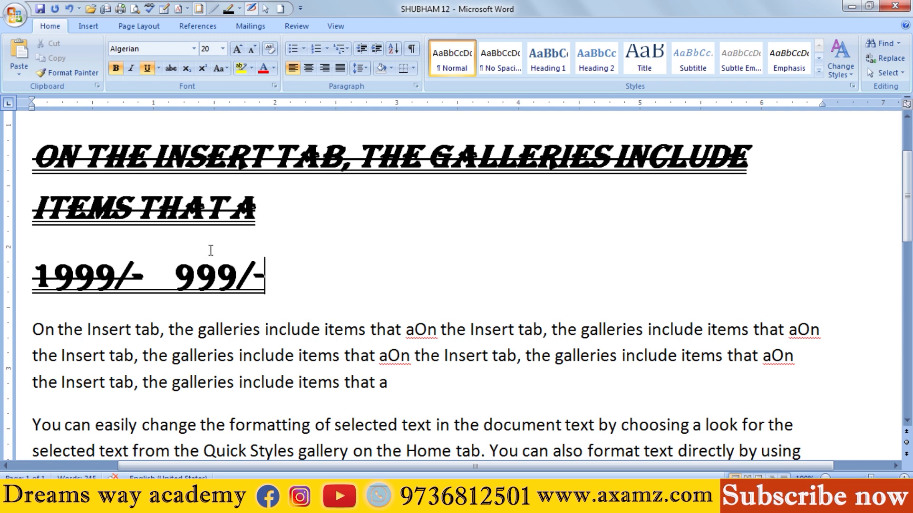
pyautogui.moveTo(35, 278); pyautogui.dragTo(143, 276)
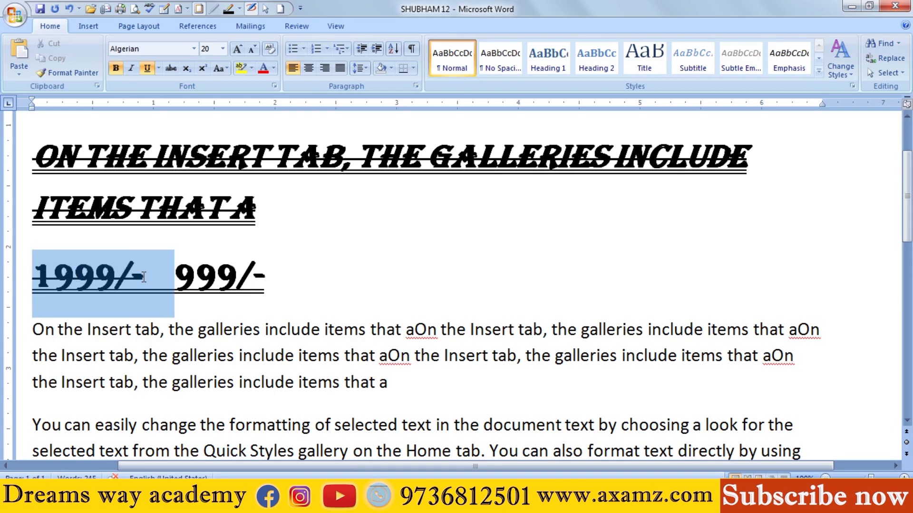
pyautogui.click(170, 68)
pyautogui.moveTo(175, 278); pyautogui.dragTo(285, 279)
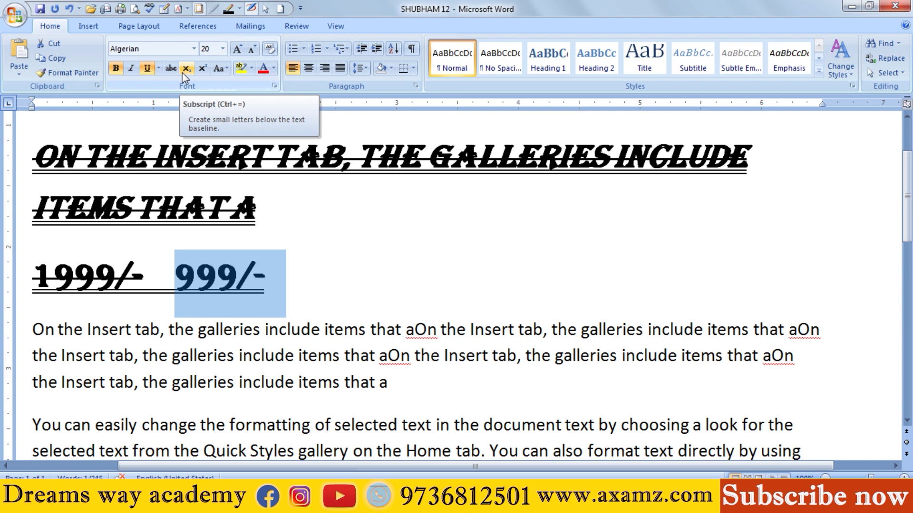
# Step: Add the formula "H2SO4" after "999/-" and insert an extra space in front of it
pyautogui.click(380, 266)
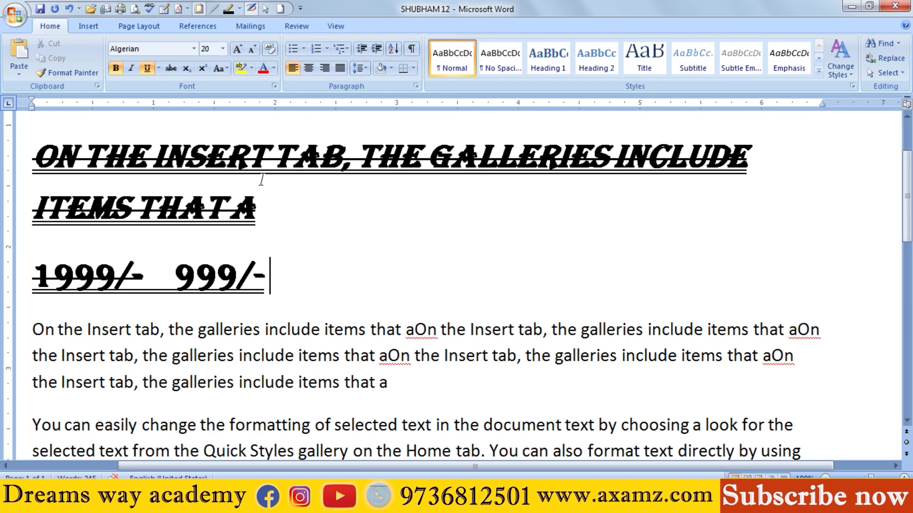
pyautogui.write('H')
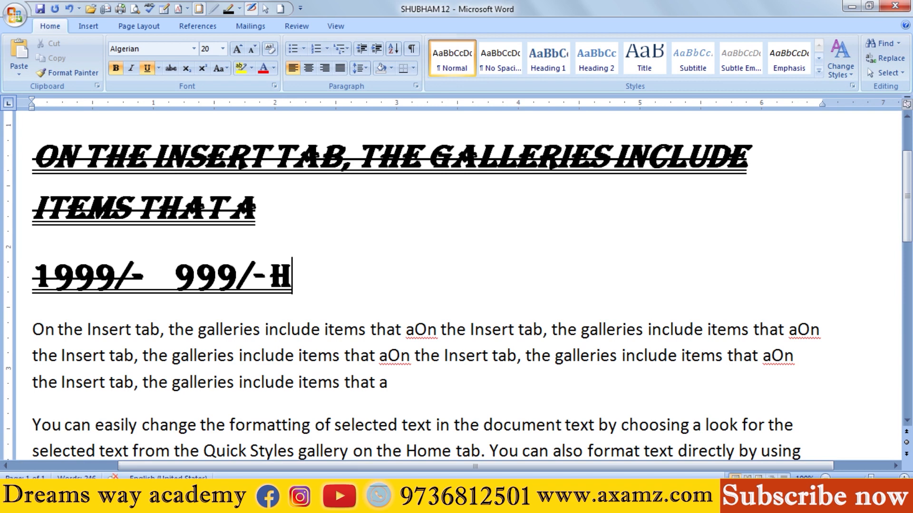
pyautogui.write('2SO')
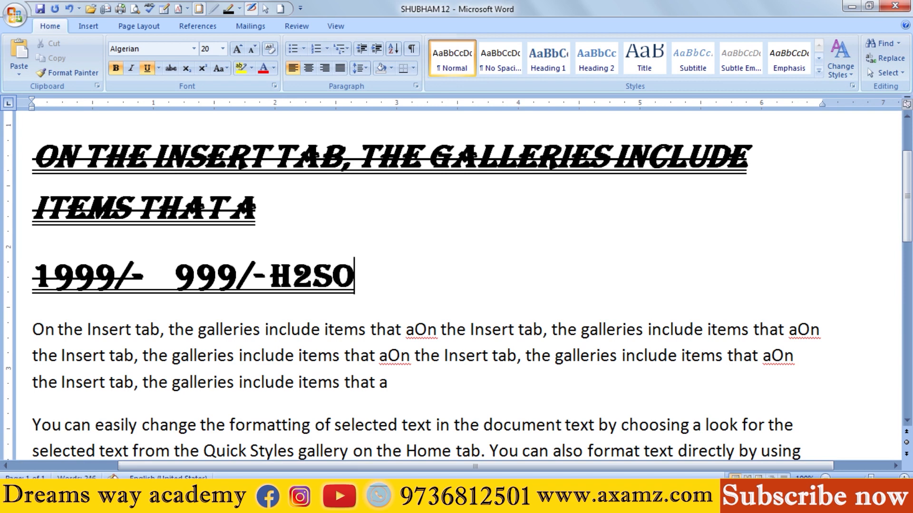
pyautogui.write('4')
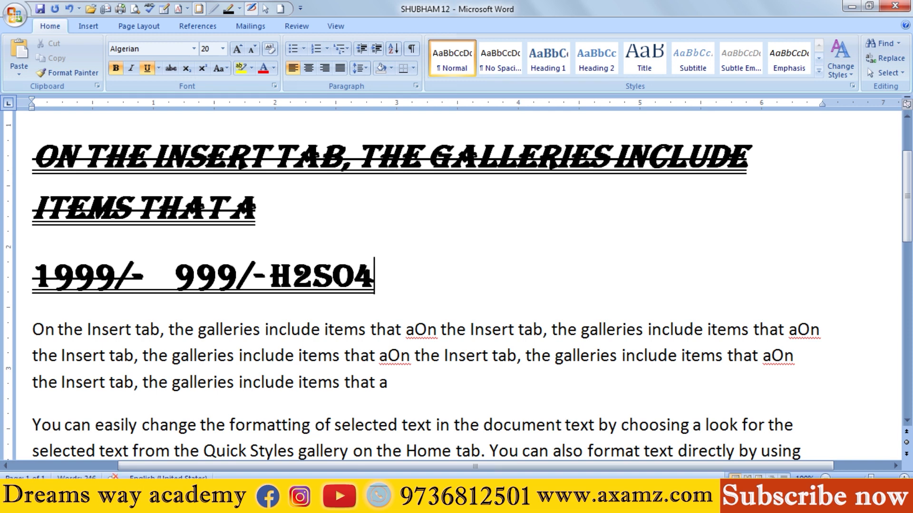
pyautogui.click(269, 276)
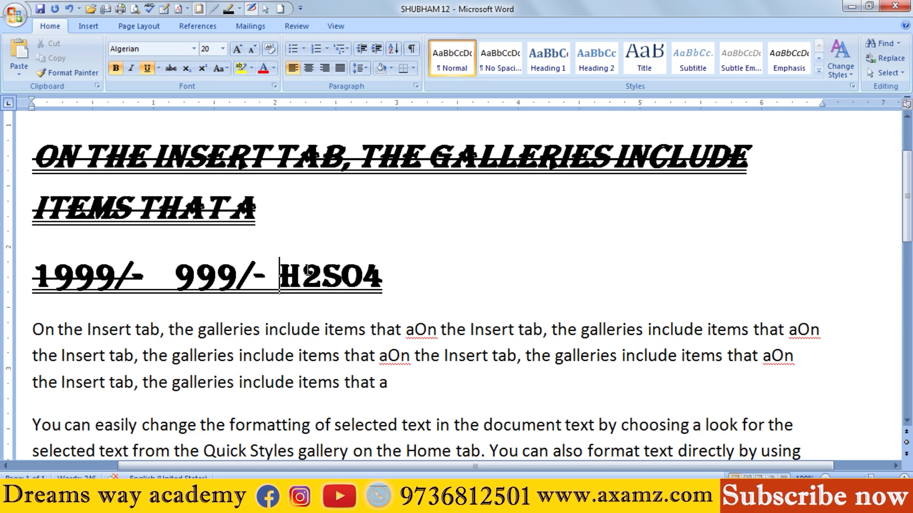
# Step: Format the 2 and the 4 in the H2SO4 formula as subscript
pyautogui.moveTo(308, 271); pyautogui.dragTo(316, 270)
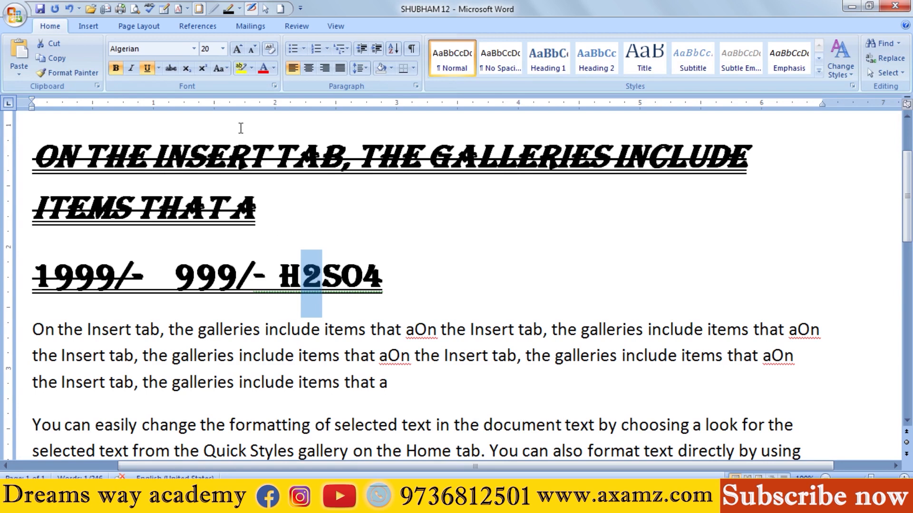
pyautogui.click(186, 67)
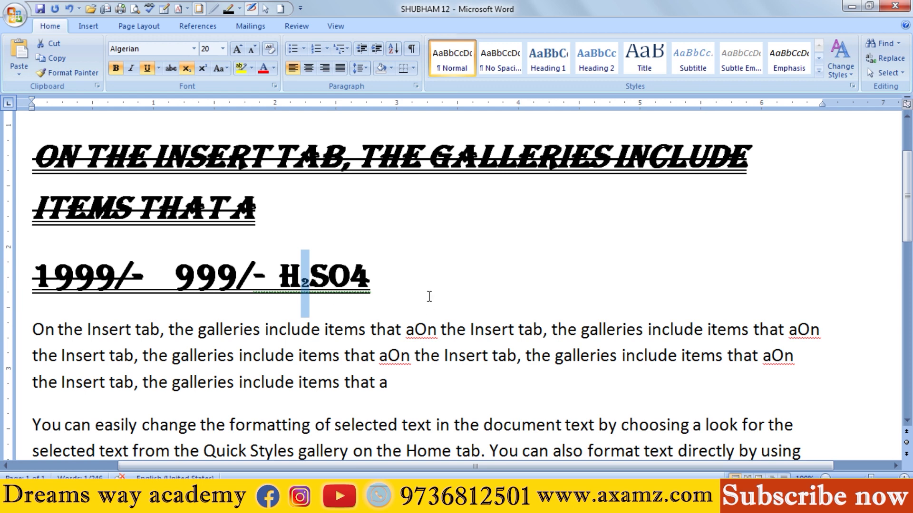
pyautogui.click(363, 278)
pyautogui.moveTo(363, 278); pyautogui.dragTo(351, 280)
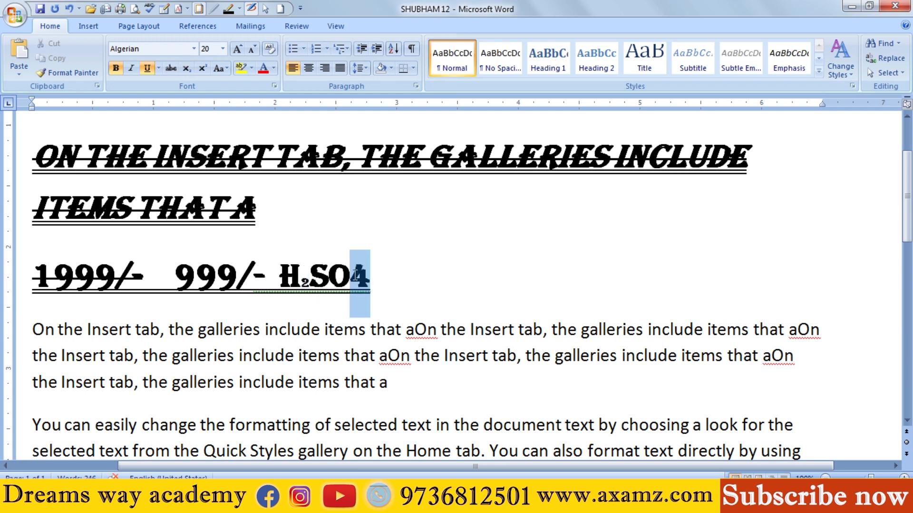
pyautogui.click(186, 68)
pyautogui.click(408, 271)
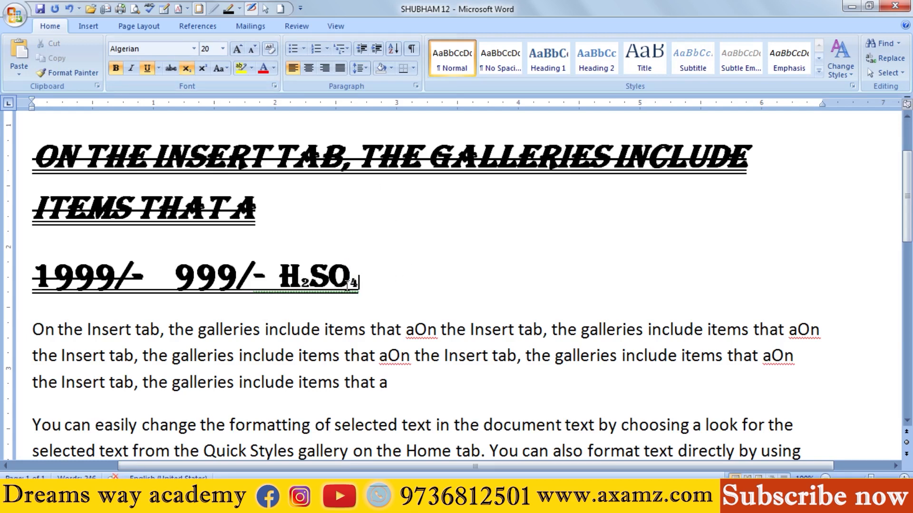
# Step: Turn off the subscript for the 4 in the formula
pyautogui.moveTo(360, 280); pyautogui.dragTo(351, 277)
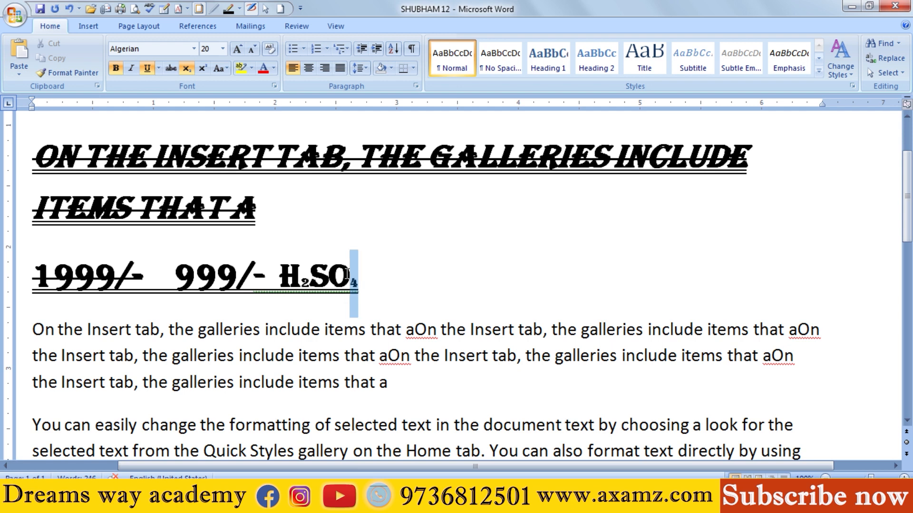
pyautogui.click(187, 67)
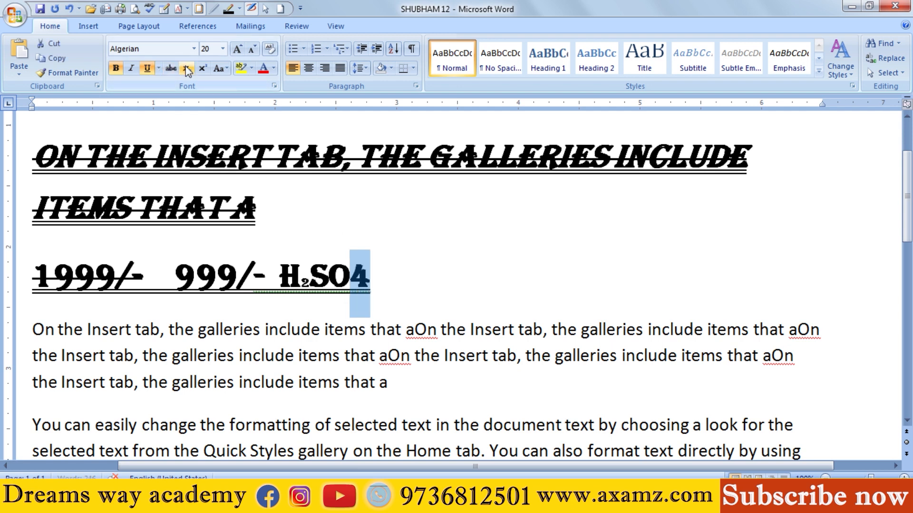
pyautogui.click(358, 270)
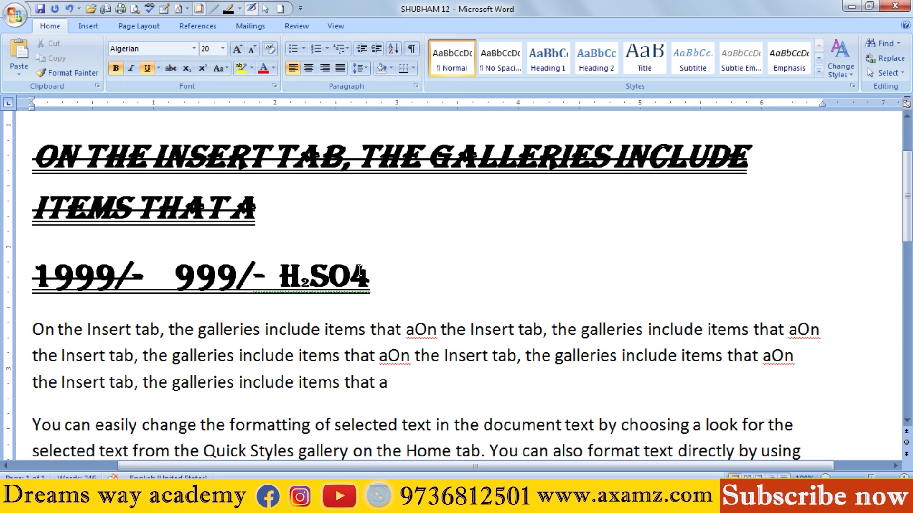
pyautogui.press('Return')
pyautogui.press('BackSpace')
# Step: Delete the 4 and the subscript 2 from the formula, leaving "HSO"
pyautogui.moveTo(373, 278); pyautogui.dragTo(359, 272)
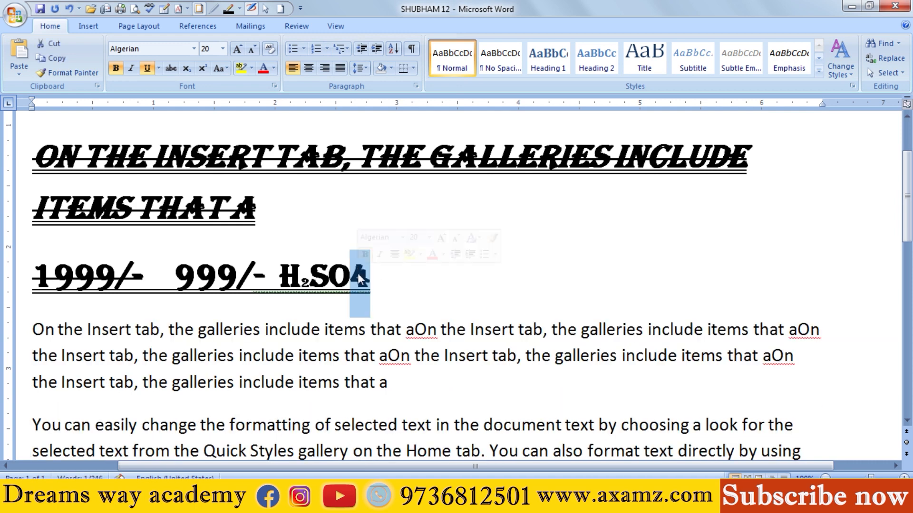
pyautogui.press('BackSpace')
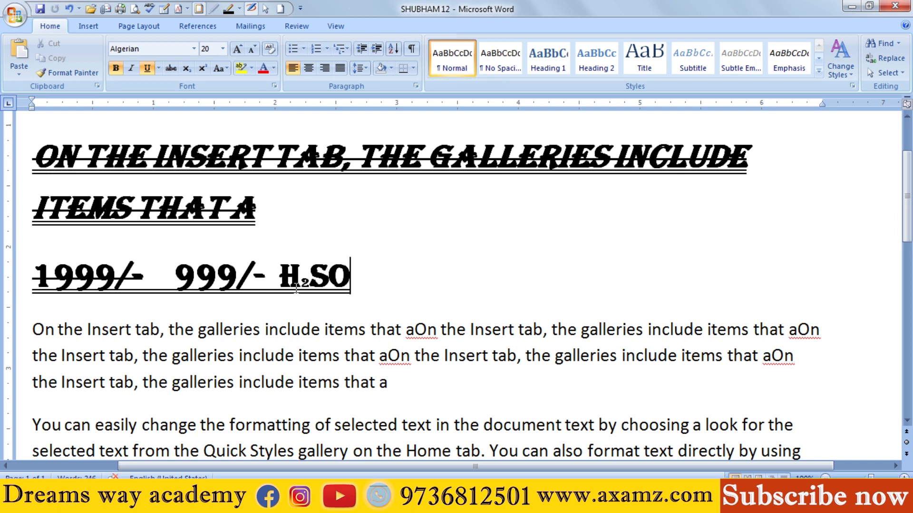
pyautogui.moveTo(310, 283); pyautogui.dragTo(302, 281)
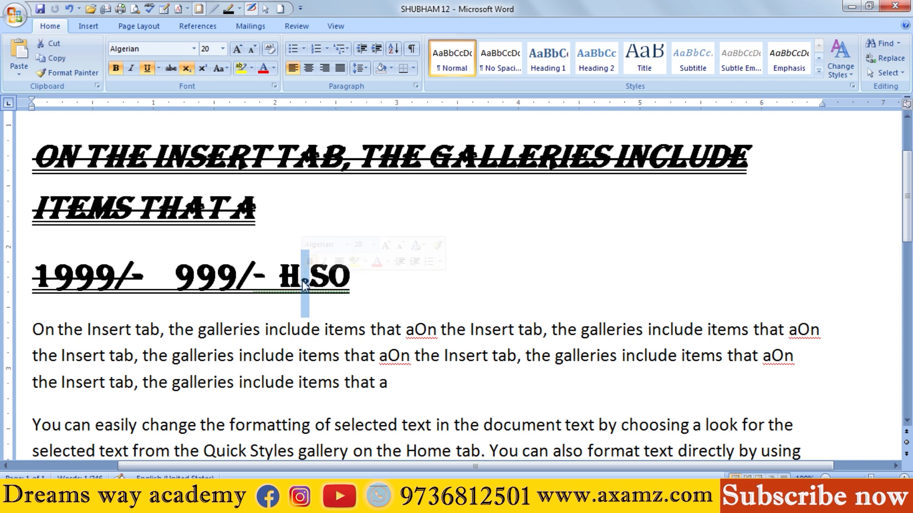
pyautogui.press('BackSpace')
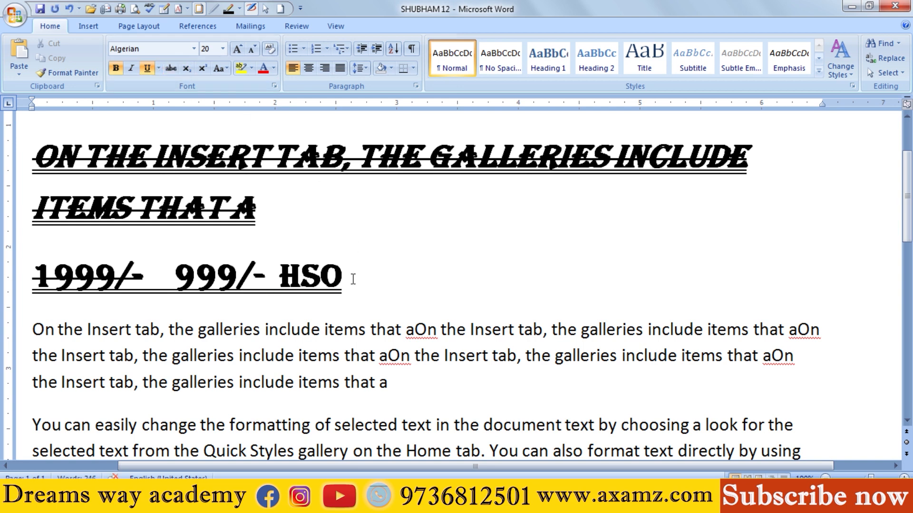
# Step: Replace "SO" in the "HSO" text to complete the formula H₂SO₄, entering the 2 and the 4 as subscripts
pyautogui.moveTo(344, 276); pyautogui.dragTo(310, 266)
pyautogui.press('BackSpace')
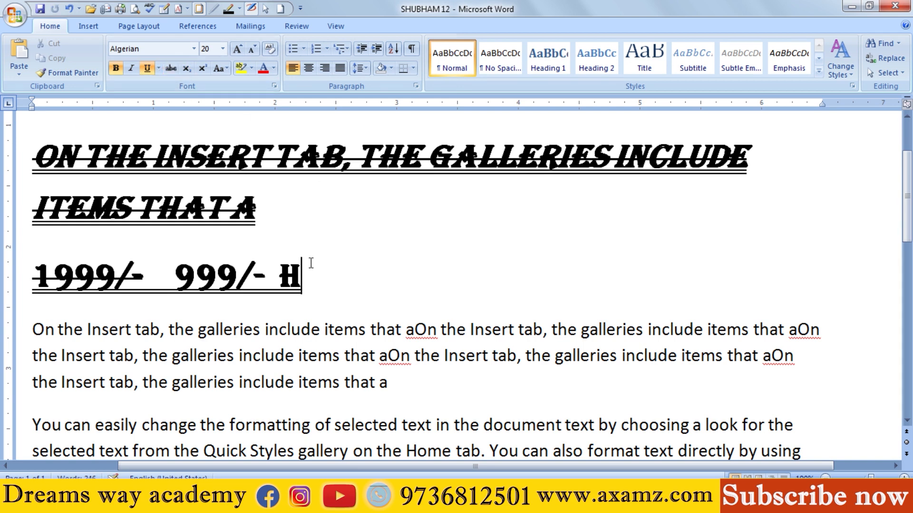
pyautogui.click(184, 70)
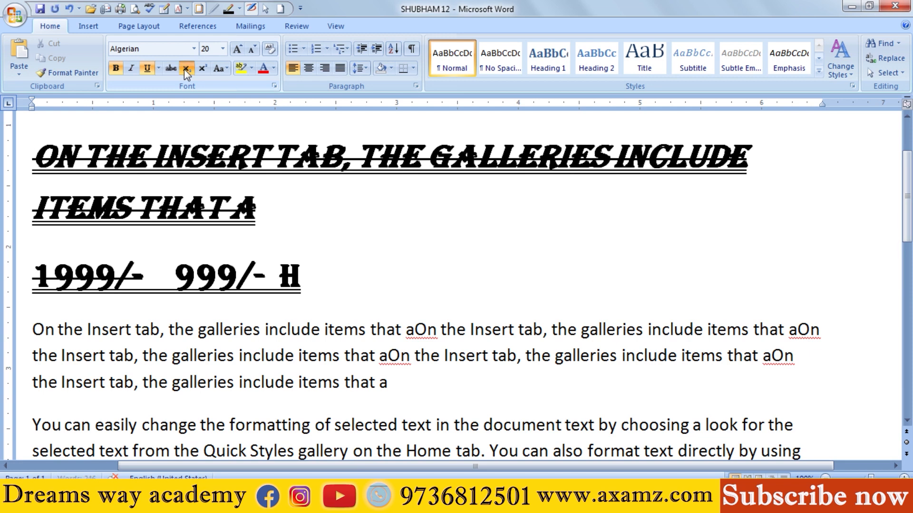
pyautogui.write('2')
pyautogui.click(187, 69)
pyautogui.write('S')
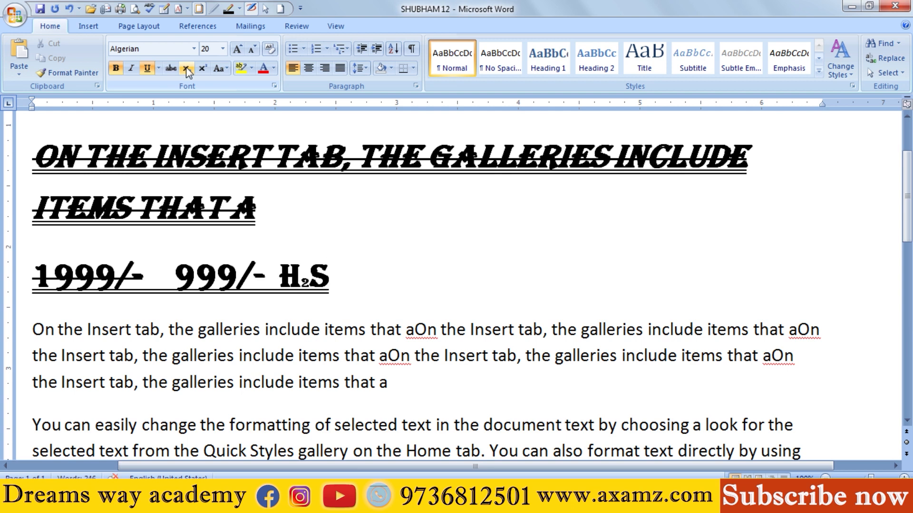
pyautogui.write('O')
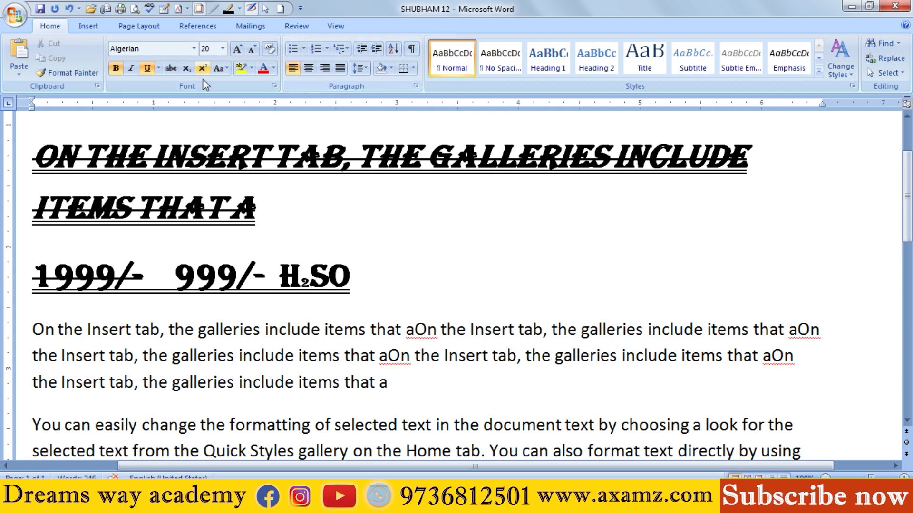
pyautogui.click(186, 69)
pyautogui.write('4')
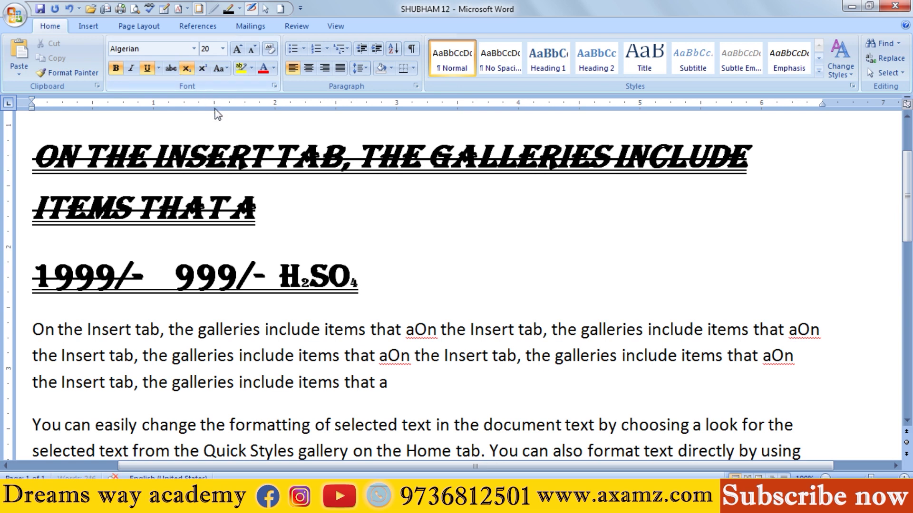
# Step: Turn the subscript formatting of the 4 in the H₂SO₄ formula off and on again
pyautogui.moveTo(360, 282); pyautogui.dragTo(352, 281)
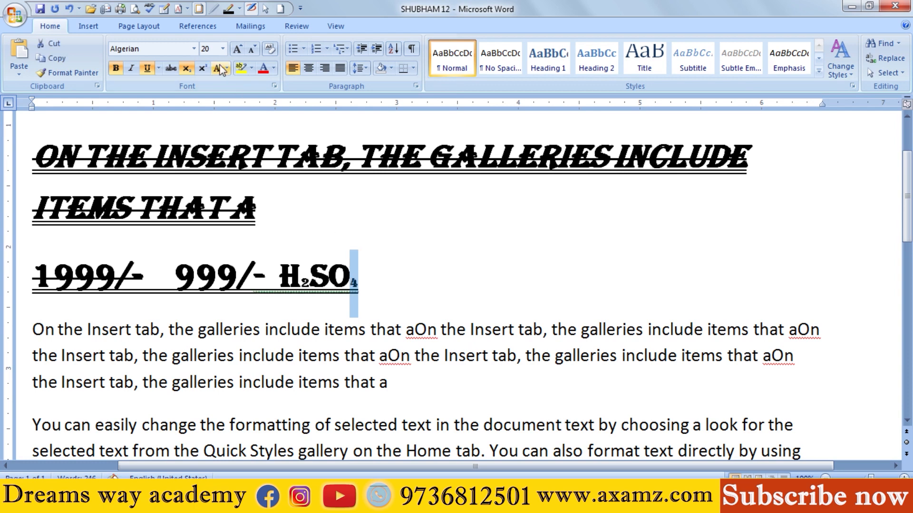
pyautogui.click(186, 70)
pyautogui.click(186, 70)
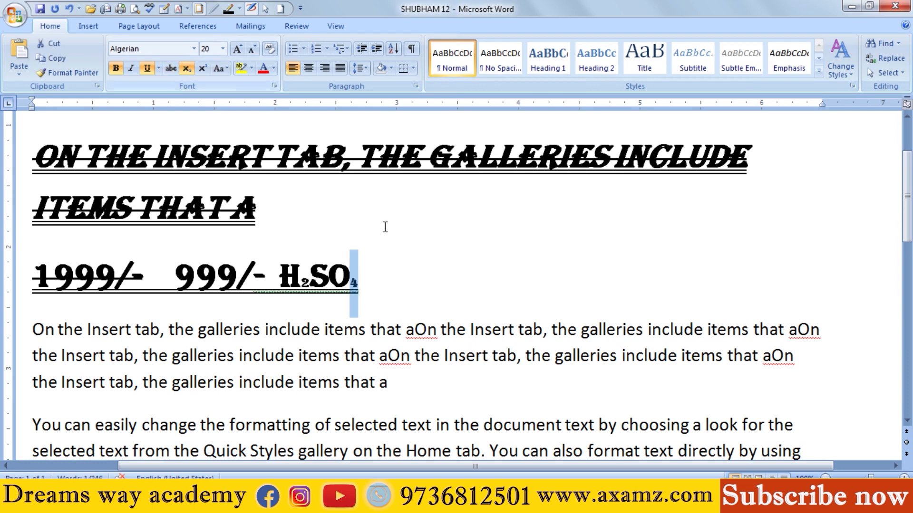
# Step: Add "10th" after the H₂SO₄ formula and format its "th" as superscript
pyautogui.click(423, 302)
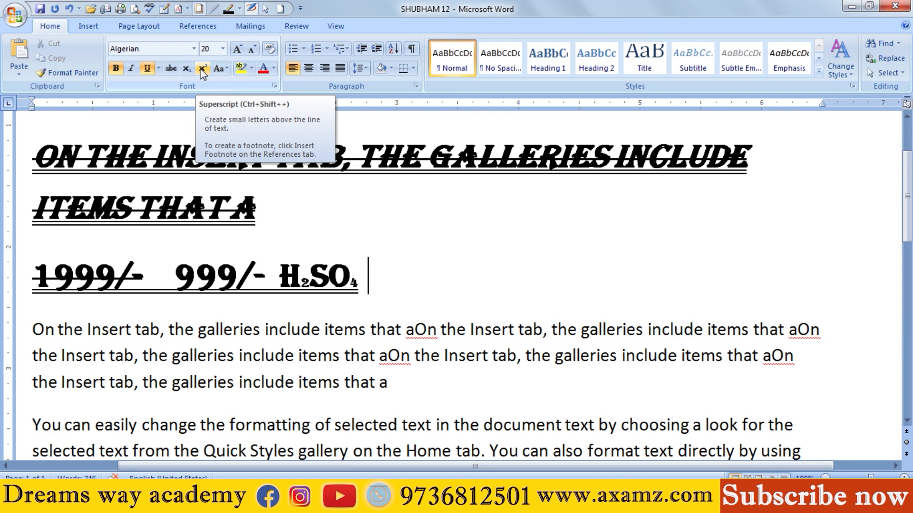
pyautogui.write('10')
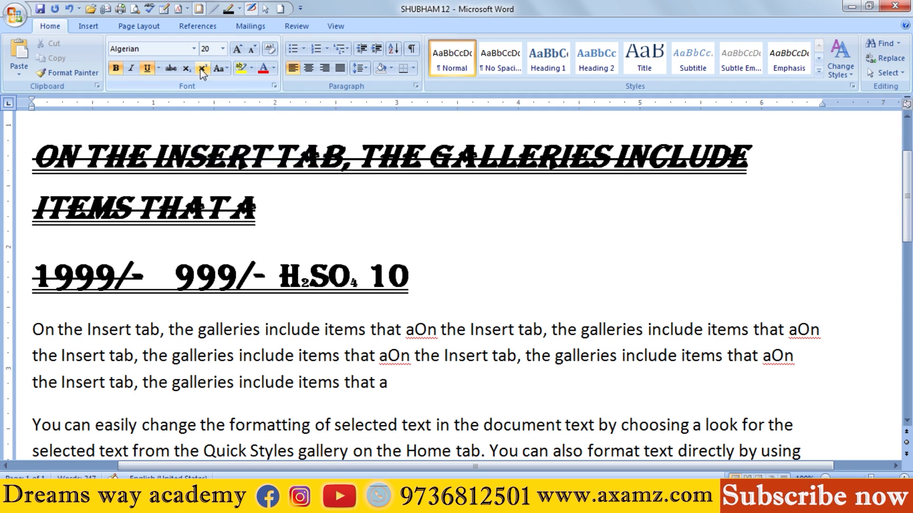
pyautogui.write('th')
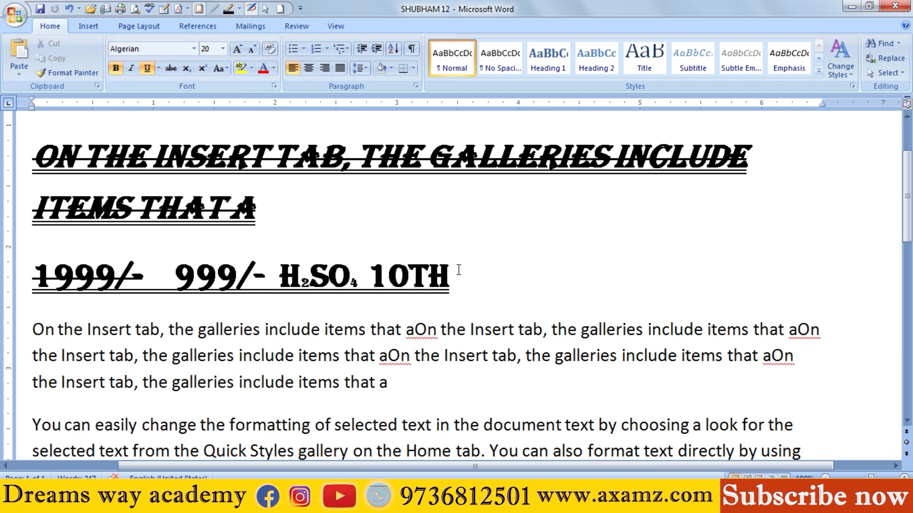
pyautogui.moveTo(459, 270); pyautogui.dragTo(410, 272)
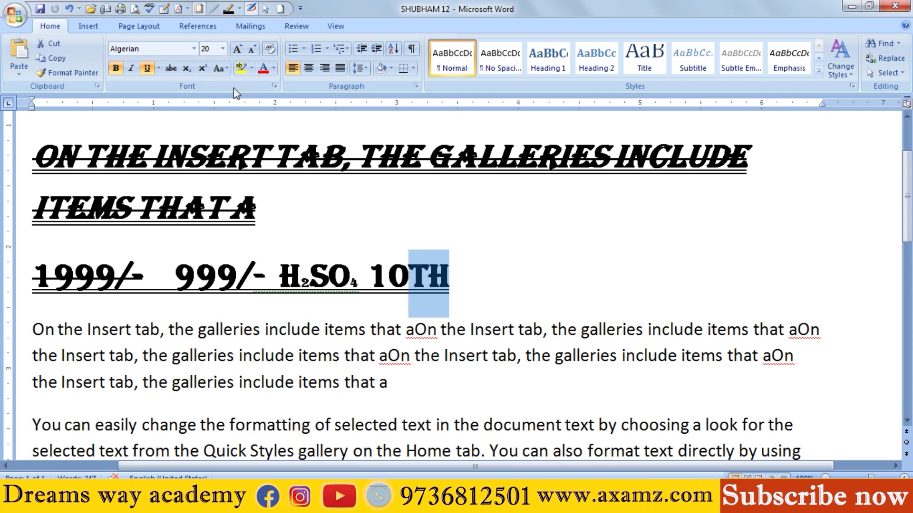
pyautogui.click(203, 69)
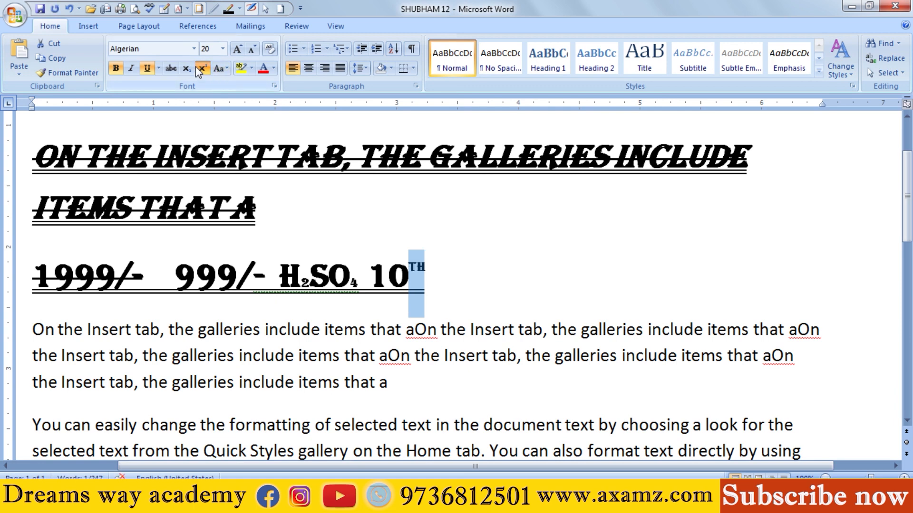
pyautogui.click(439, 278)
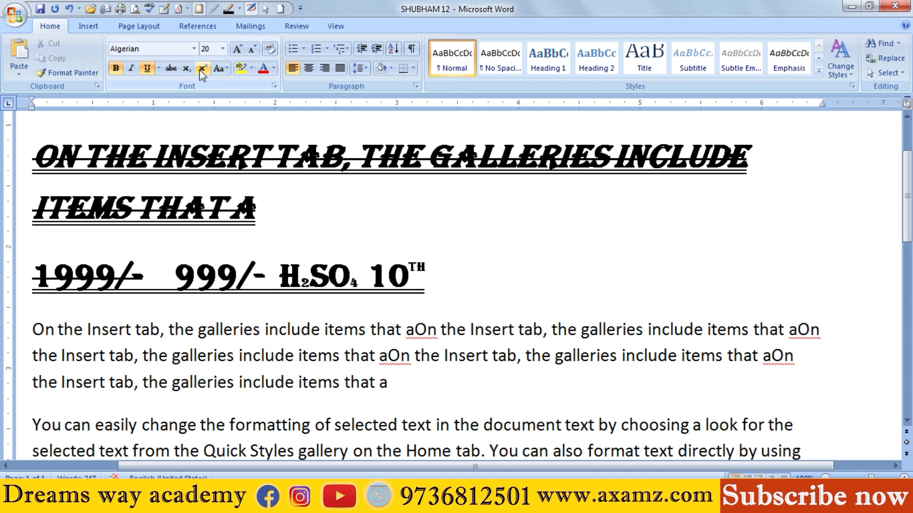
# Step: Add the expression "A2+B2+2AB" after "10th" on the same line
pyautogui.write('A2')
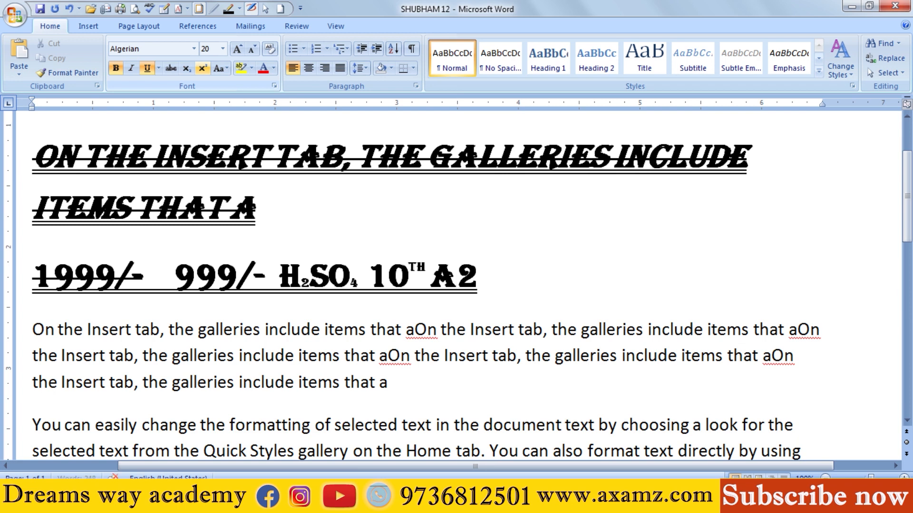
pyautogui.write('+')
pyautogui.write('B')
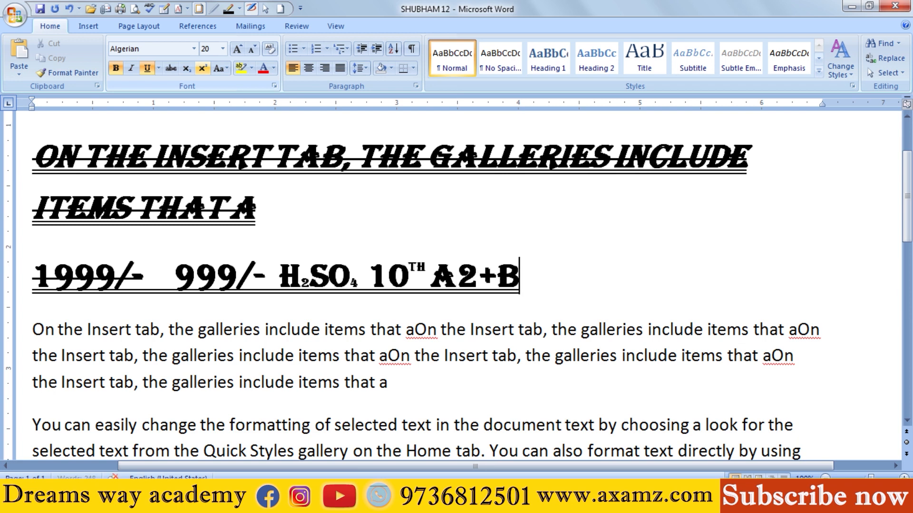
pyautogui.write('2+20')
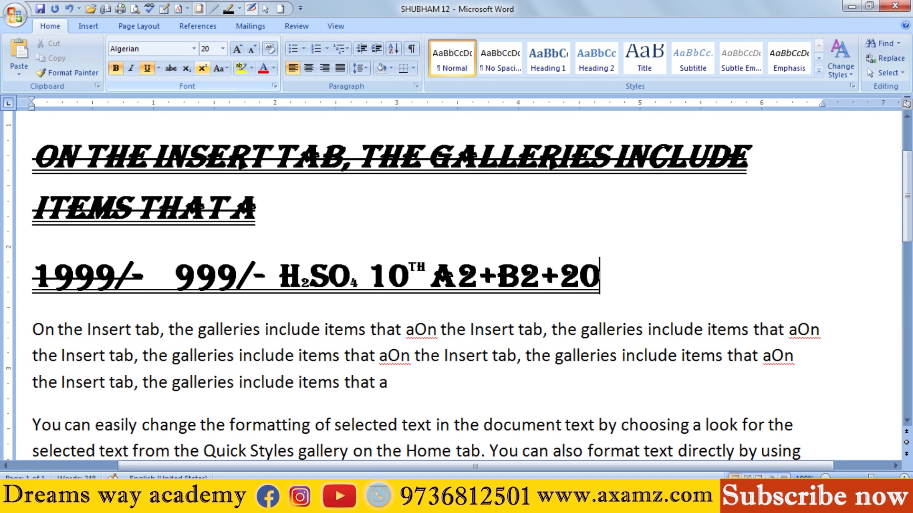
pyautogui.press('BackSpace')
pyautogui.write('AB')
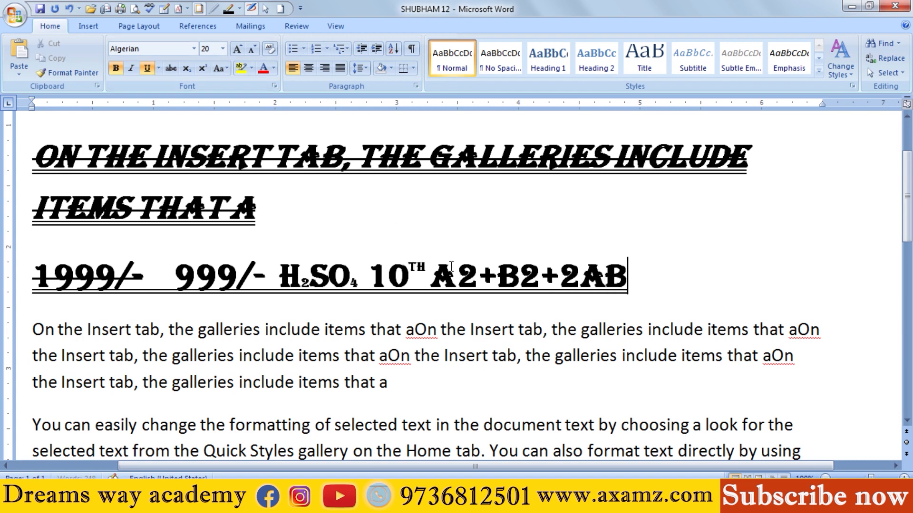
# Step: Format the 2 after A and the 2 after B as superscript, keeping the letter B as normal text
pyautogui.moveTo(457, 275); pyautogui.dragTo(477, 276)
pyautogui.click(202, 68)
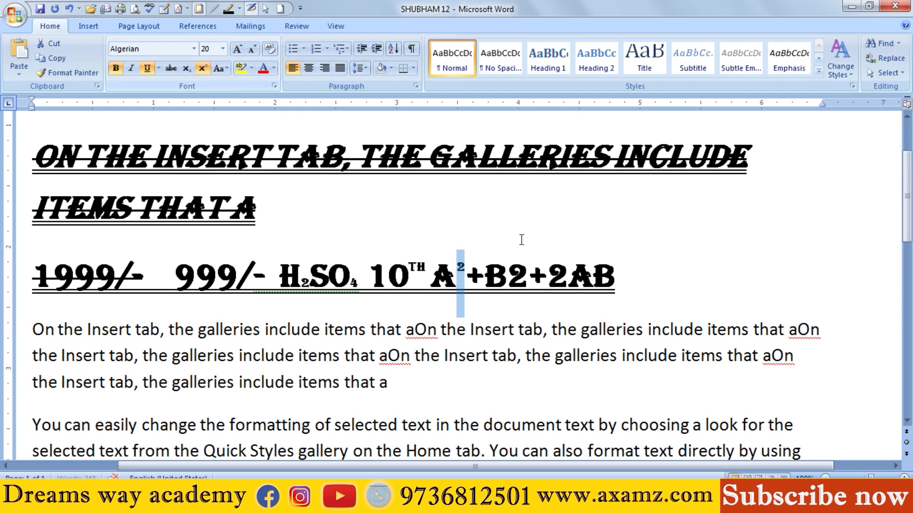
pyautogui.click(513, 273)
pyautogui.click(202, 68)
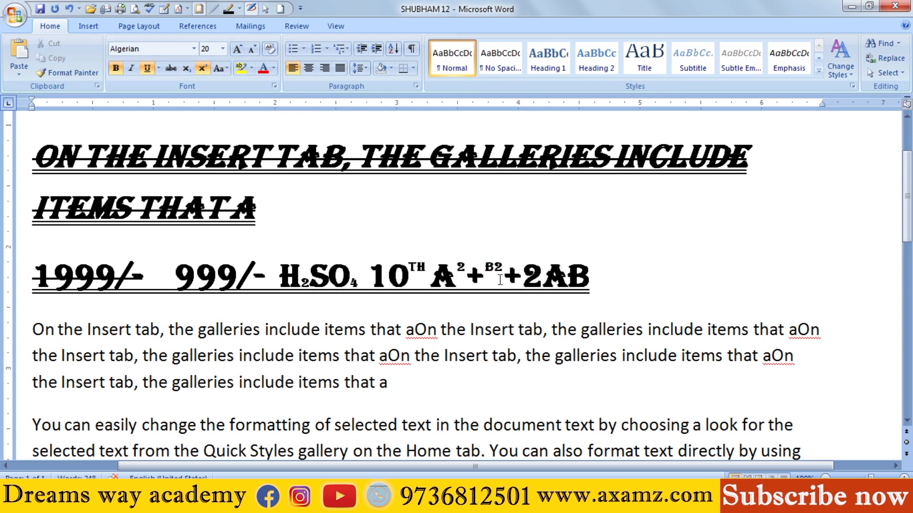
pyautogui.moveTo(495, 273); pyautogui.dragTo(485, 275)
pyautogui.click(202, 67)
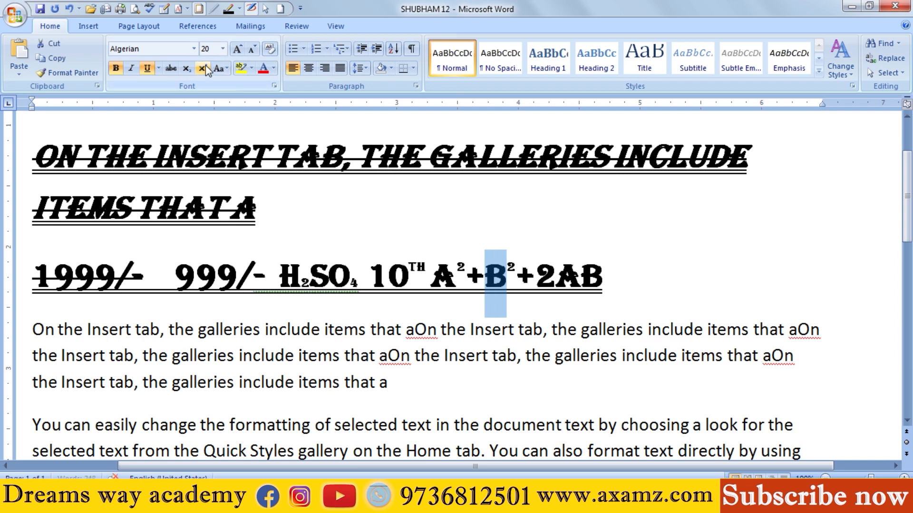
pyautogui.click(515, 274)
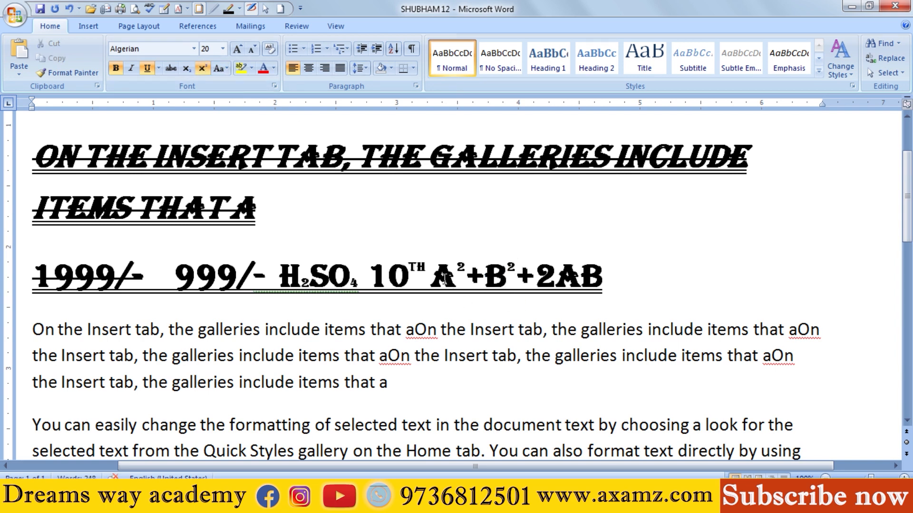
# Step: Delete the whole line that starts with "1999/-" and holds the formula examples
pyautogui.moveTo(442, 279); pyautogui.dragTo(577, 281)
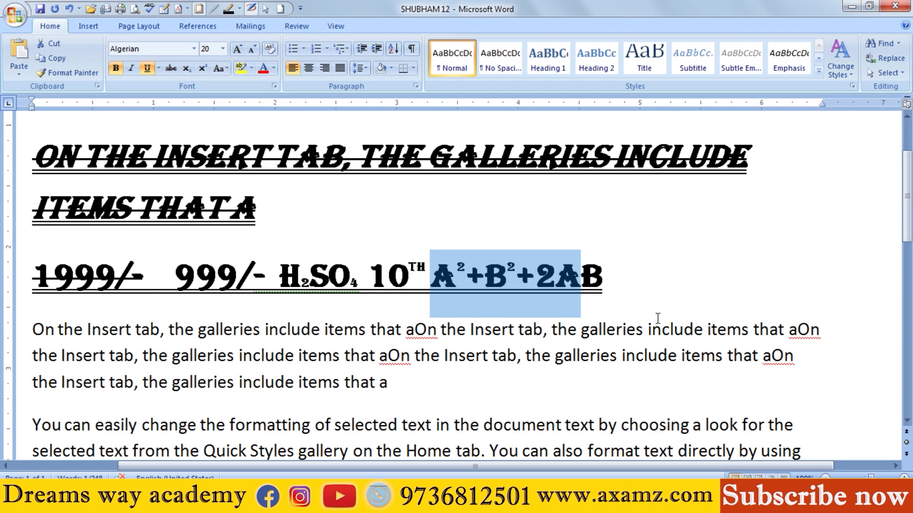
pyautogui.moveTo(652, 293); pyautogui.dragTo(2, 280)
pyautogui.press('Delete')
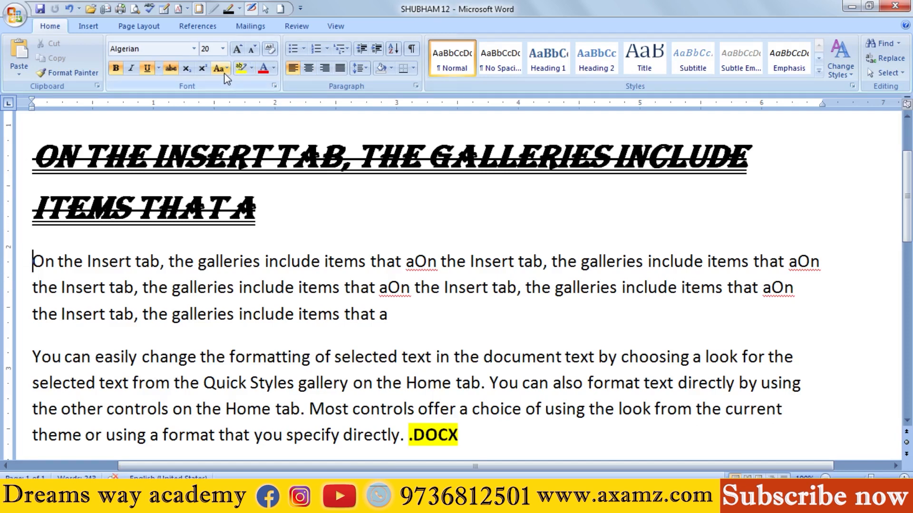
pyautogui.scroll(1, 88, 257)
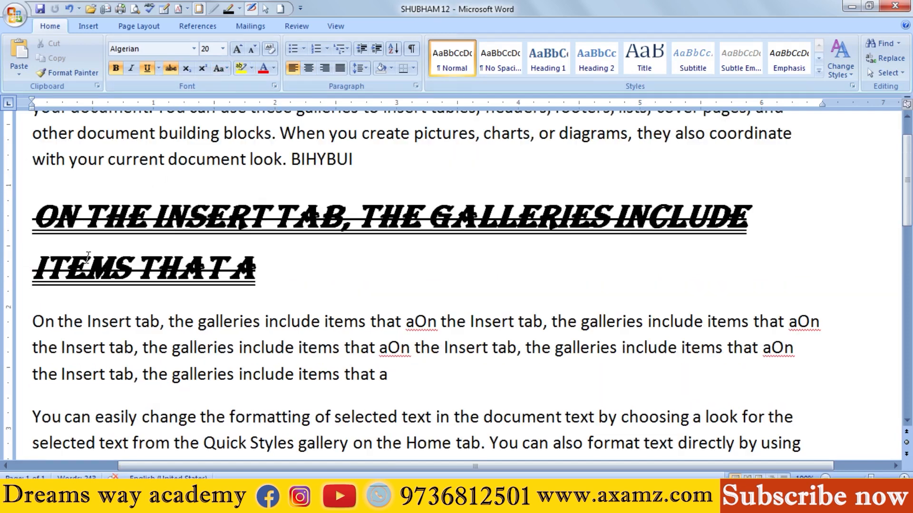
pyautogui.scroll(1, 120, 264)
pyautogui.click(217, 157)
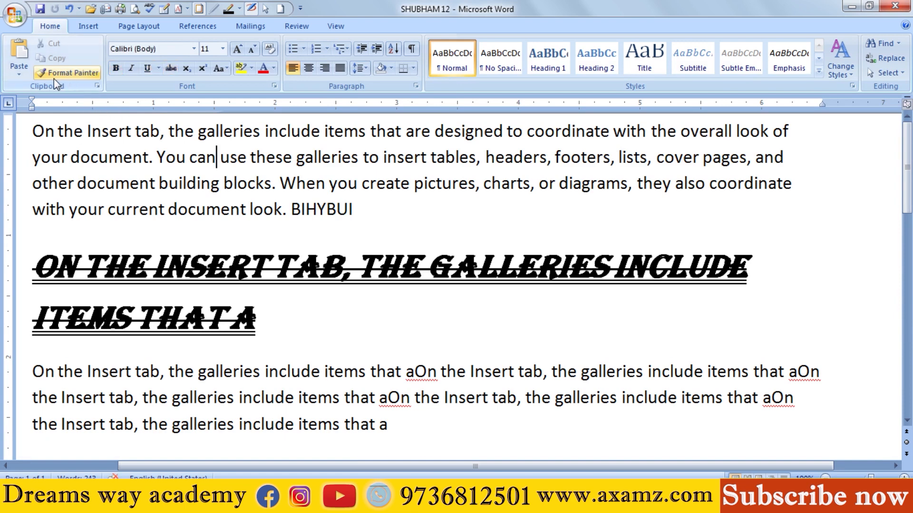
pyautogui.click(249, 153)
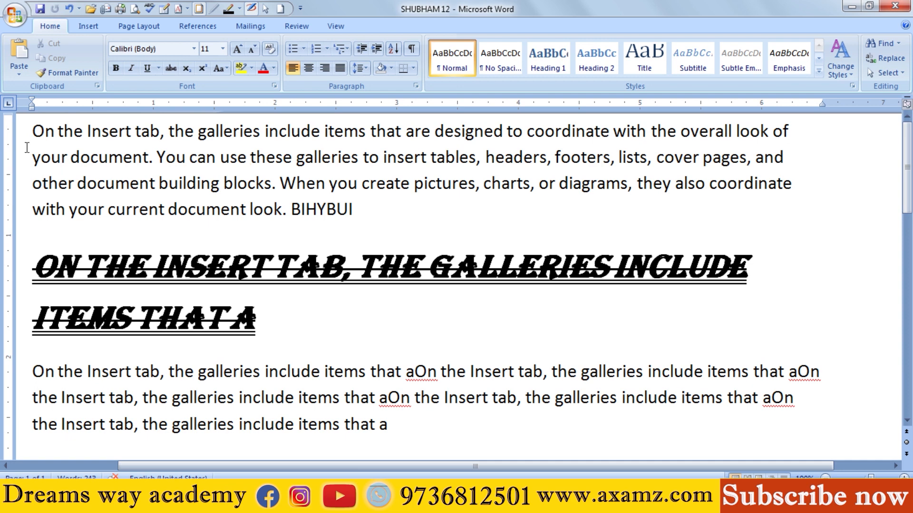
pyautogui.moveTo(110, 267); pyautogui.dragTo(183, 275)
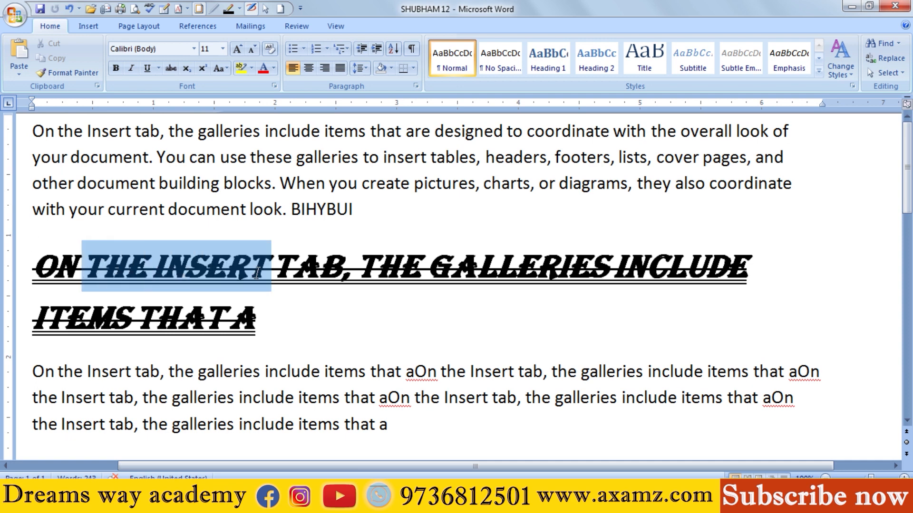
pyautogui.keyDown('ctrl'); pyautogui.click(56, 138); pyautogui.keyUp('ctrl')
pyautogui.click(129, 185)
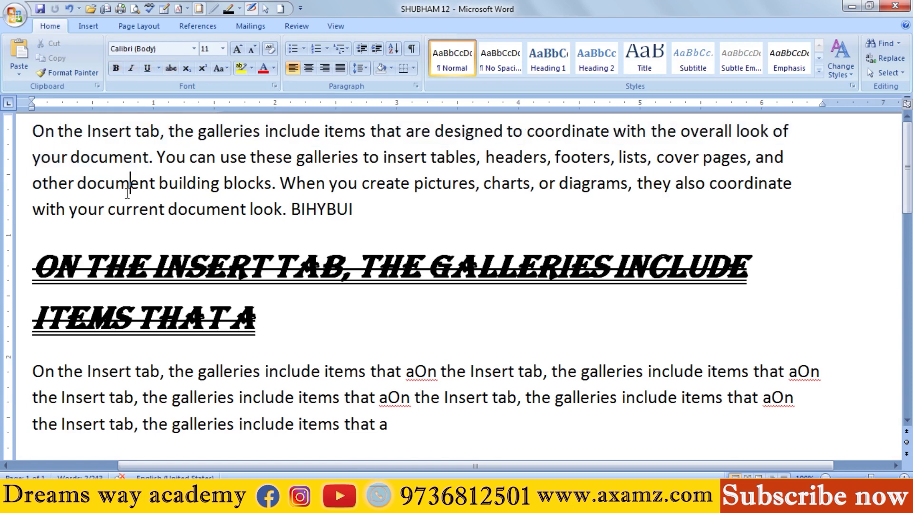
# Step: Highlight the two-line Algerian heading "On the Insert tab, the galleries include items that a" in yellow and set its font color to red
pyautogui.moveTo(35, 266); pyautogui.dragTo(267, 319)
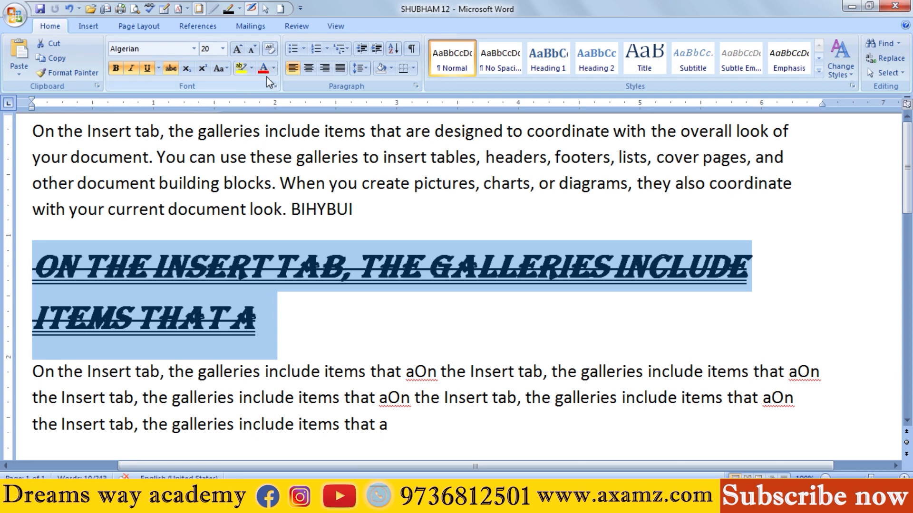
pyautogui.click(243, 69)
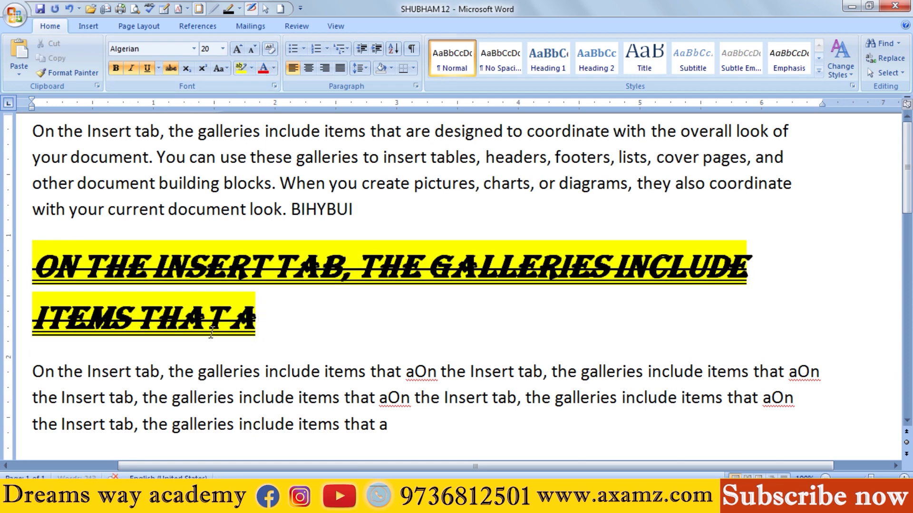
pyautogui.moveTo(259, 328); pyautogui.dragTo(54, 257)
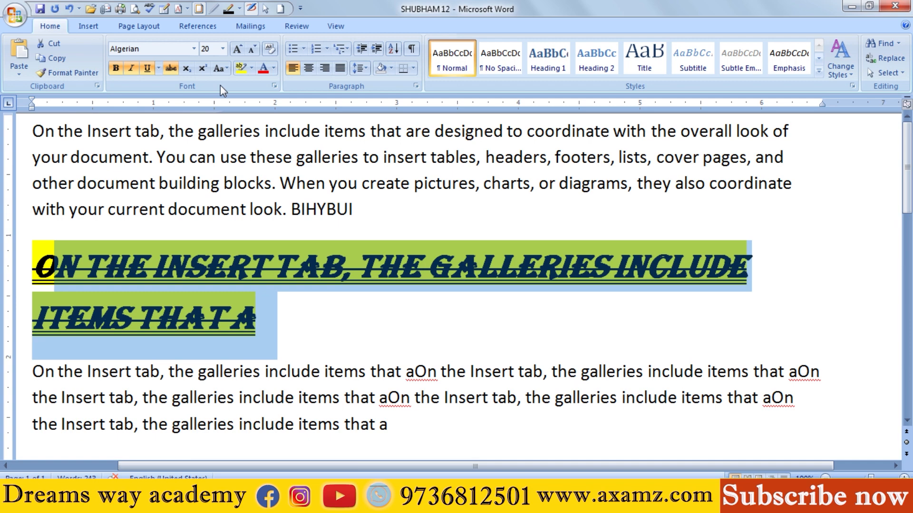
pyautogui.click(263, 68)
pyautogui.click(291, 209)
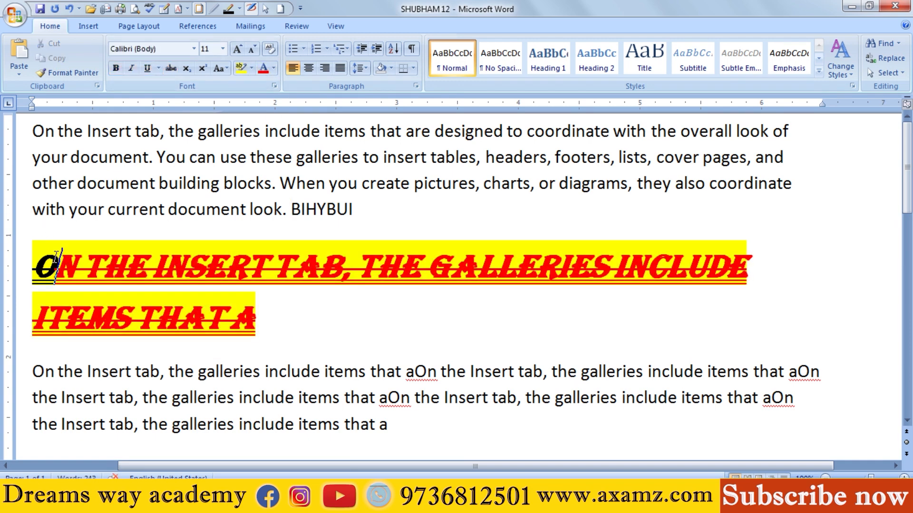
pyautogui.moveTo(54, 256); pyautogui.dragTo(45, 250)
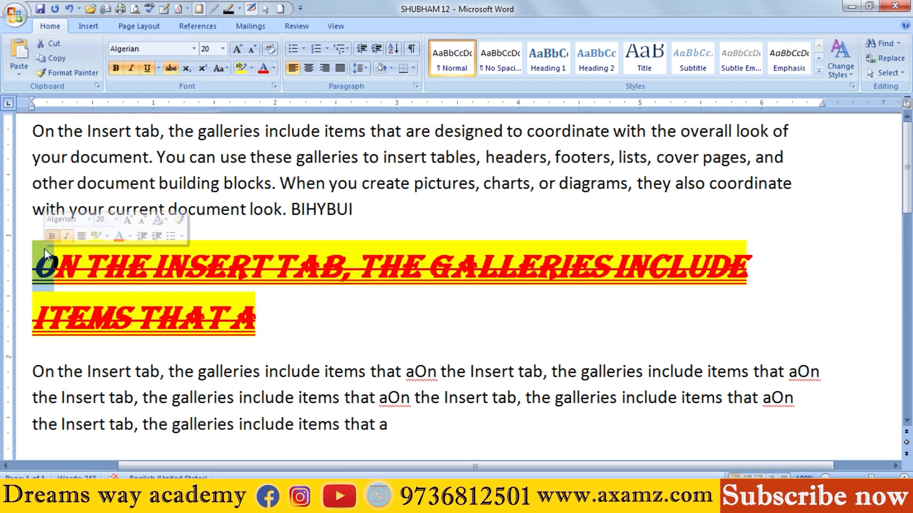
pyautogui.click(263, 68)
pyautogui.click(239, 157)
pyautogui.moveTo(240, 157); pyautogui.dragTo(383, 157)
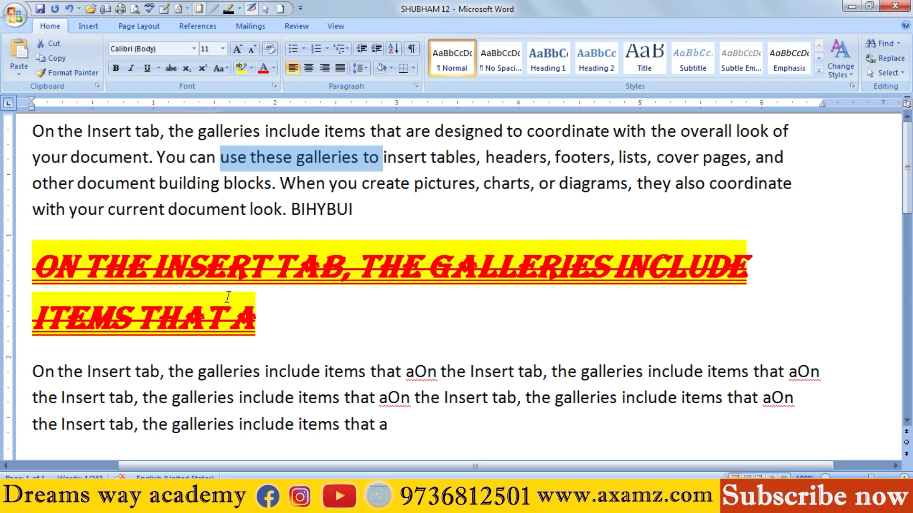
pyautogui.moveTo(170, 209); pyautogui.dragTo(400, 226)
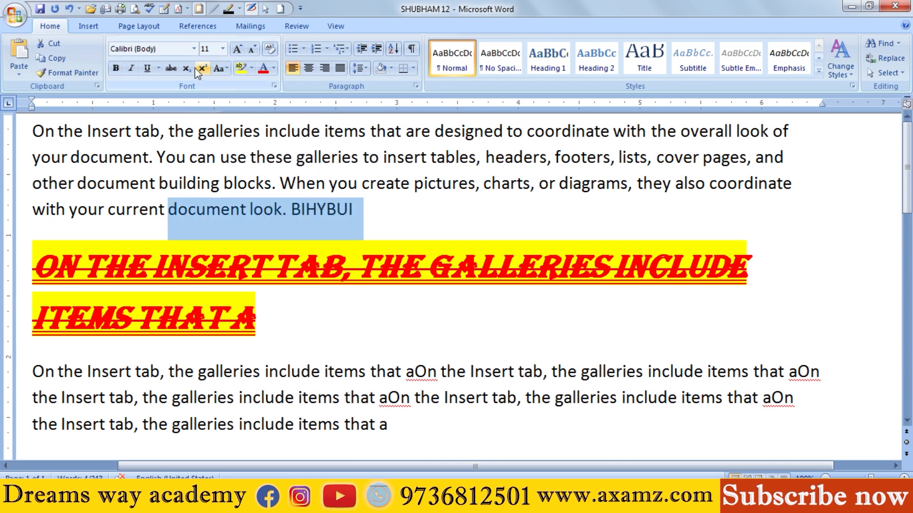
pyautogui.click(257, 180)
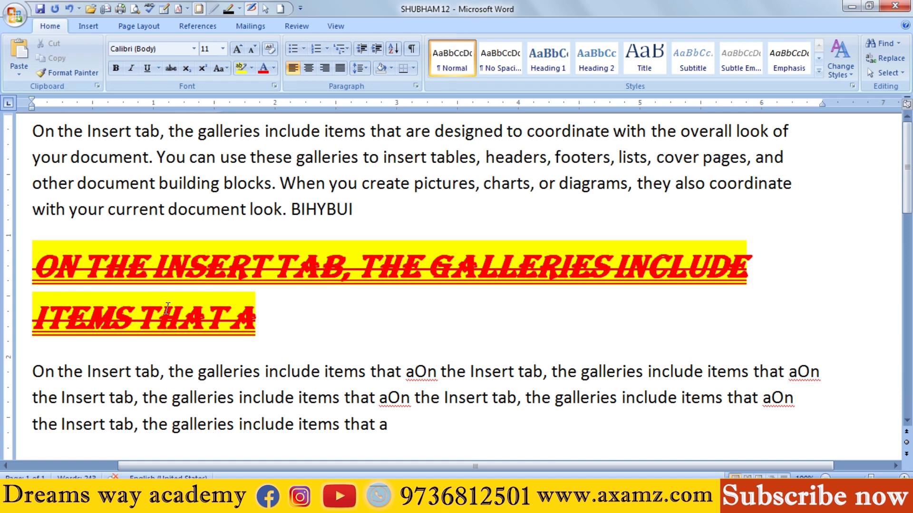
pyautogui.moveTo(134, 265); pyautogui.dragTo(200, 261)
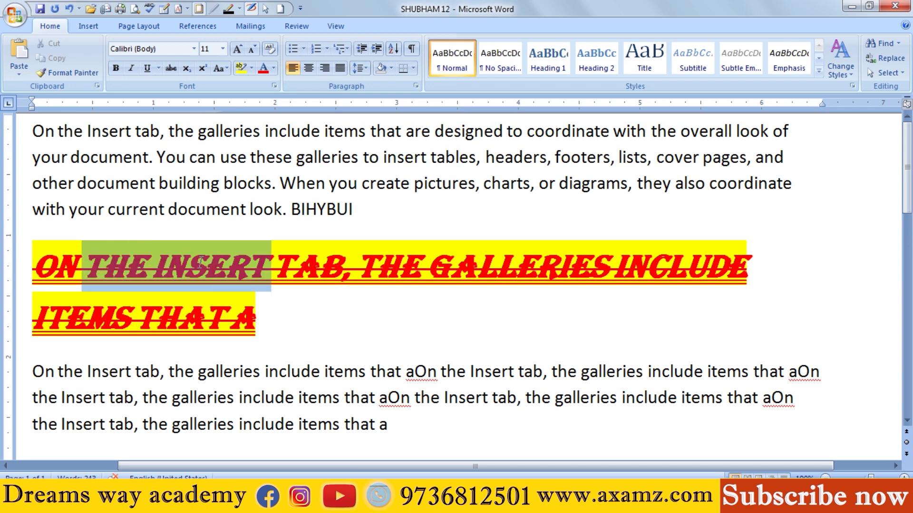
pyautogui.click(149, 209)
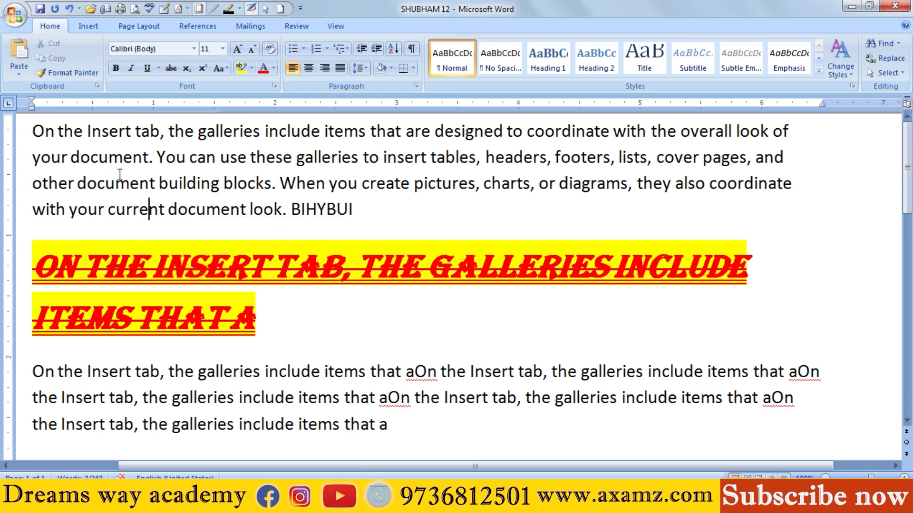
pyautogui.moveTo(102, 257); pyautogui.dragTo(141, 262)
pyautogui.moveTo(122, 302); pyautogui.dragTo(114, 297)
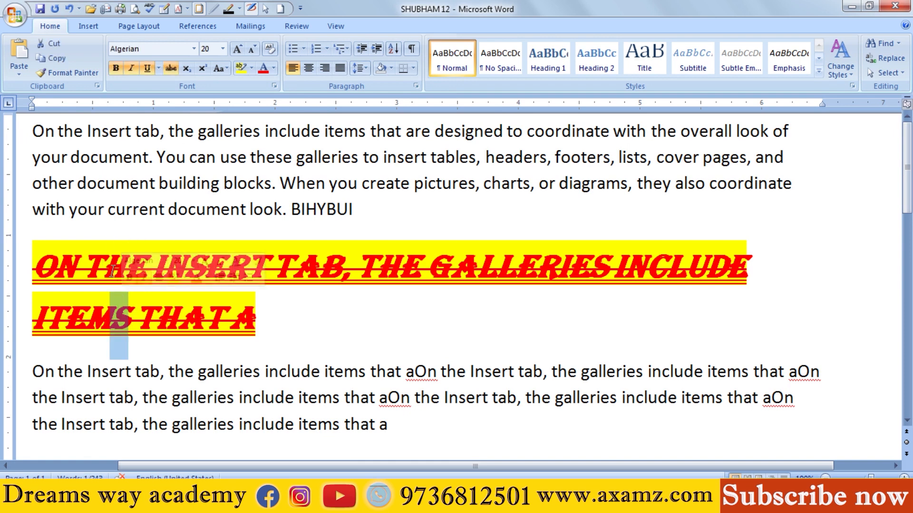
# Step: Copy the Algerian heading's formatting with Format Painter onto "On the Insert tab, the galleries" at the start of the first paragraph
pyautogui.click(155, 162)
pyautogui.click(155, 261)
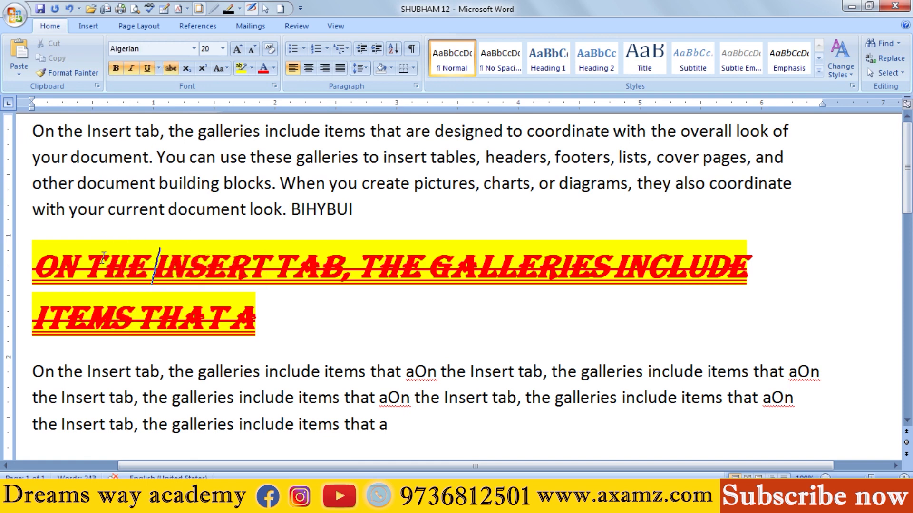
pyautogui.moveTo(101, 259); pyautogui.dragTo(153, 261)
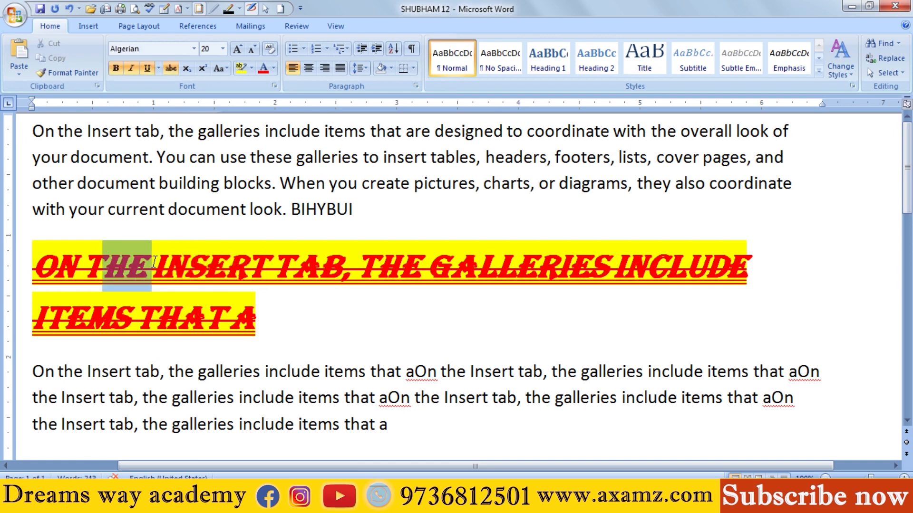
pyautogui.click(75, 71)
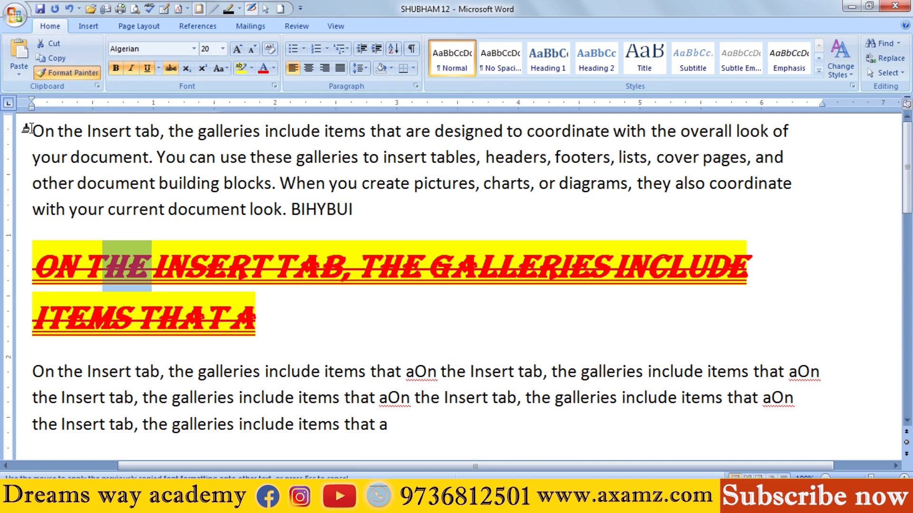
pyautogui.moveTo(30, 129); pyautogui.dragTo(257, 141)
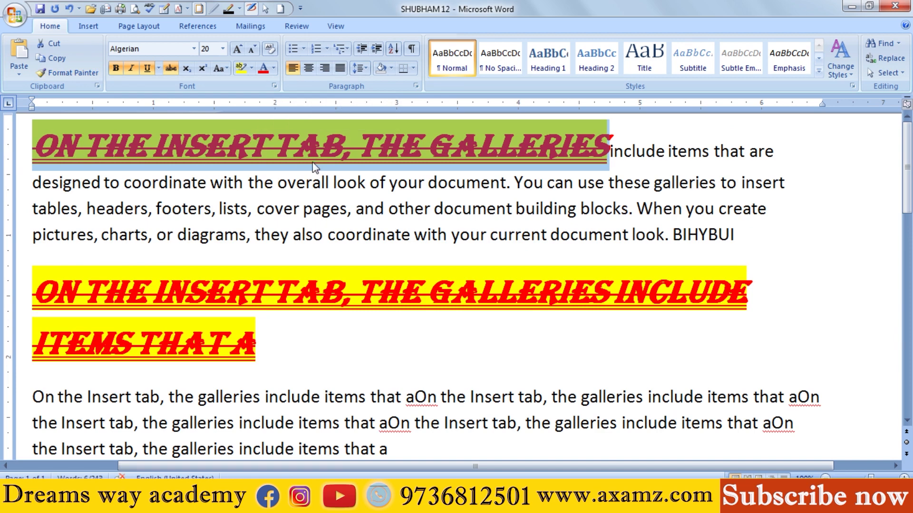
pyautogui.click(336, 183)
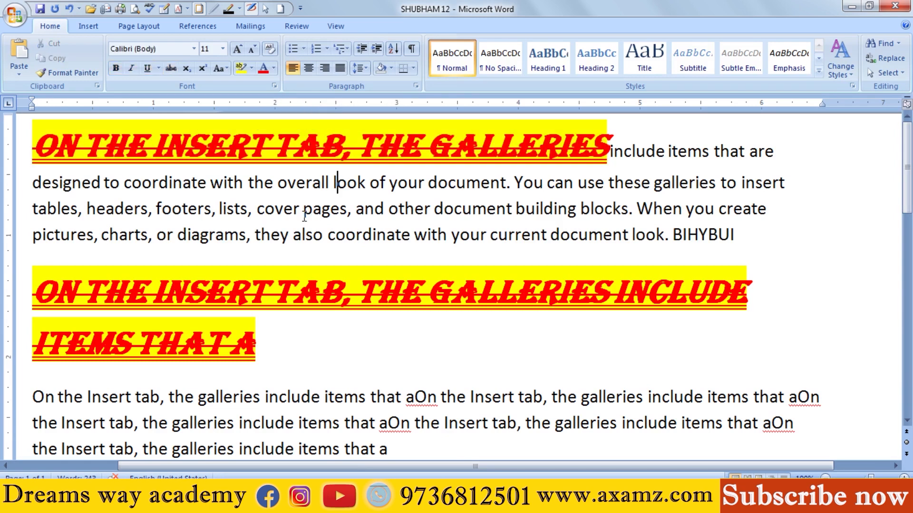
pyautogui.moveTo(152, 142); pyautogui.dragTo(354, 154)
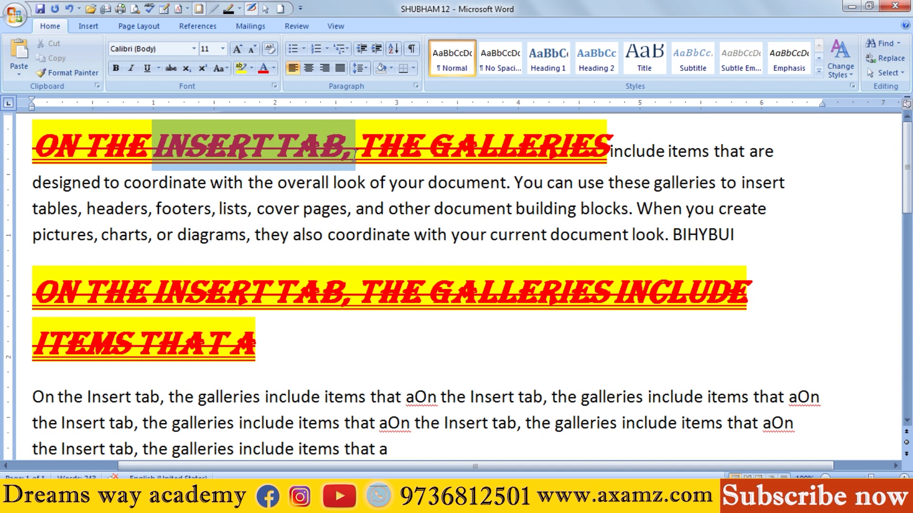
pyautogui.click(357, 183)
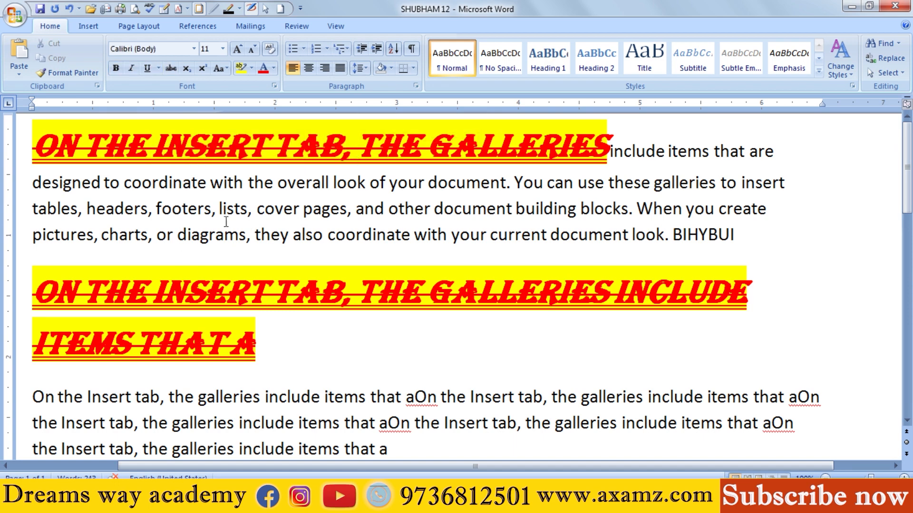
pyautogui.moveTo(148, 141); pyautogui.dragTo(197, 138)
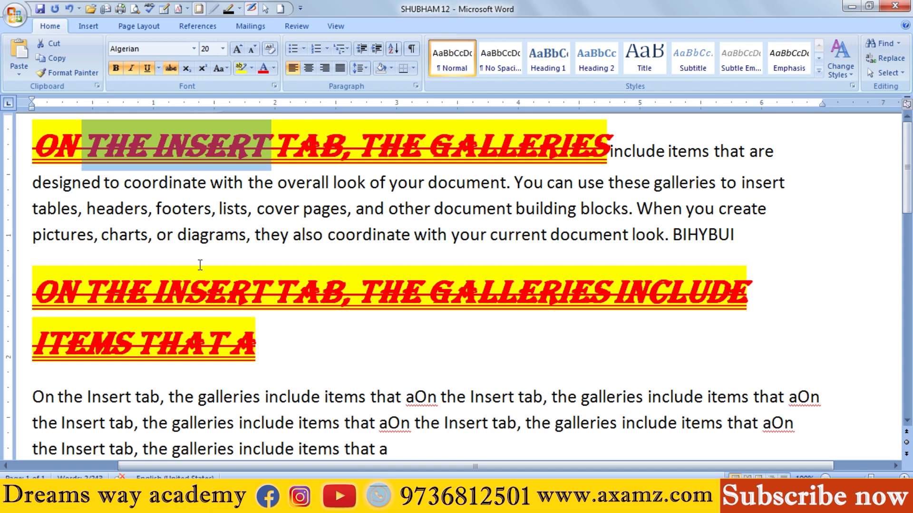
# Step: Copy the plain formatting of "cover pages, and" with Format Painter onto the red, highlighted start of the first paragraph
pyautogui.moveTo(270, 201); pyautogui.dragTo(388, 210)
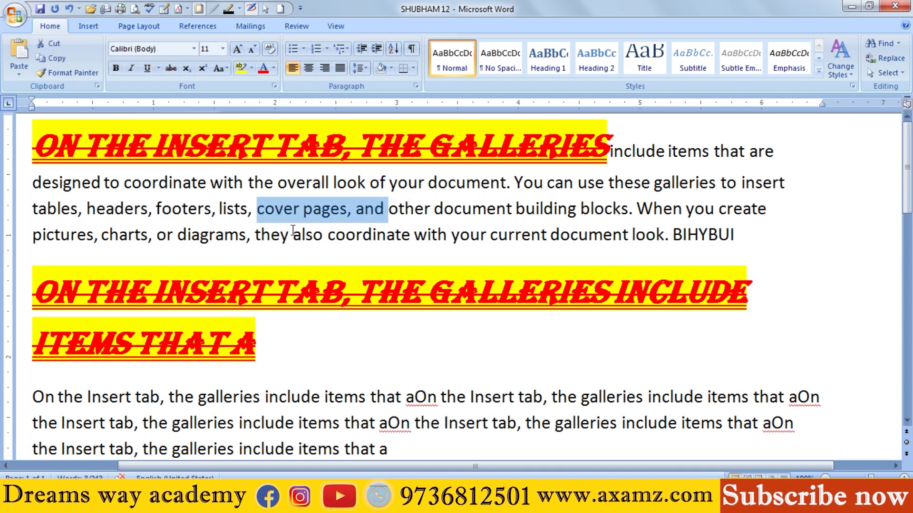
pyautogui.click(68, 72)
pyautogui.moveTo(33, 152); pyautogui.dragTo(542, 141)
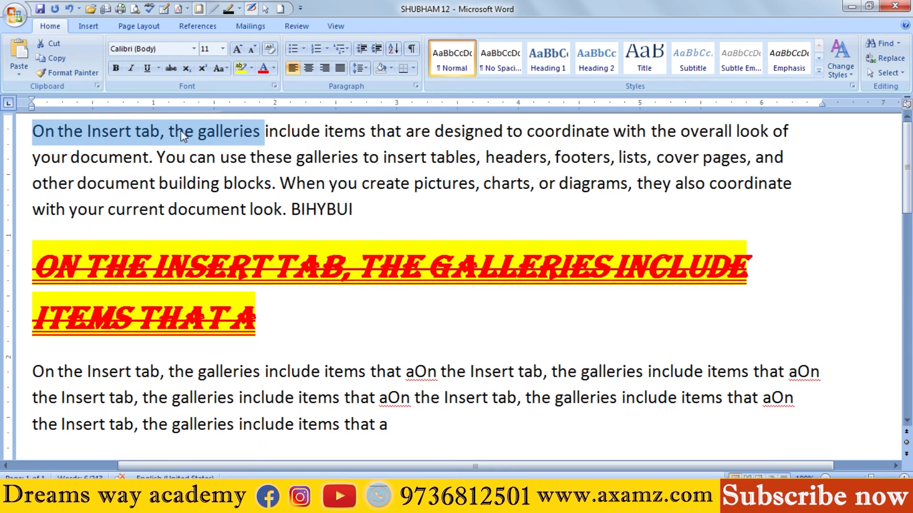
# Step: Apply the Algerian heading's formatting to the entire first paragraph with Format Painter
pyautogui.click(325, 259)
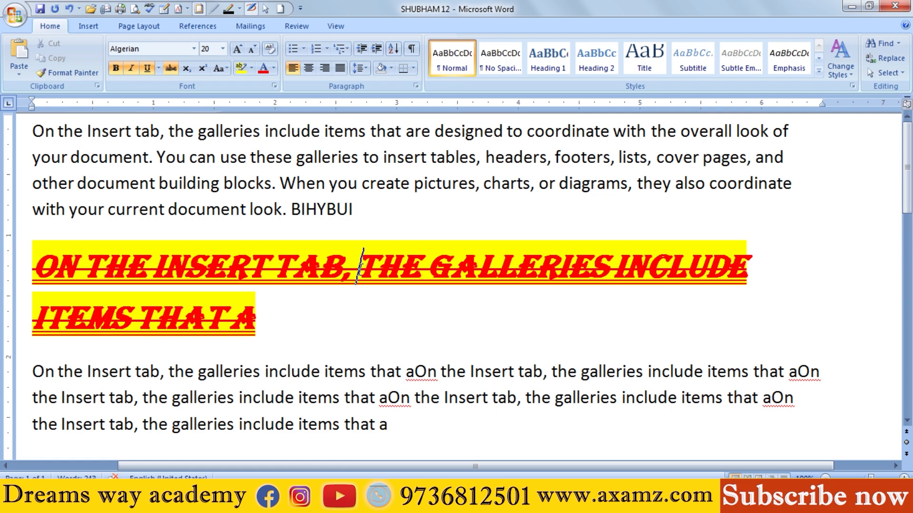
pyautogui.click(84, 76)
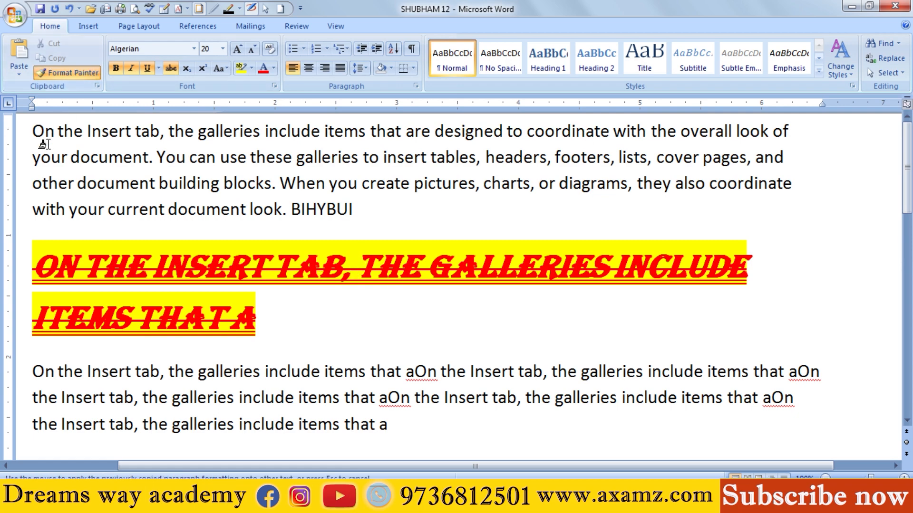
pyautogui.moveTo(34, 127)
pyautogui.mouseDown()
pyautogui.moveTo(328, 192)
pyautogui.moveTo(387, 194)
pyautogui.moveTo(391, 212)
pyautogui.mouseUp()
pyautogui.scroll(-4, 382, 226)
pyautogui.scroll(3, 382, 230)
pyautogui.hotkey('ctrl', 'z')
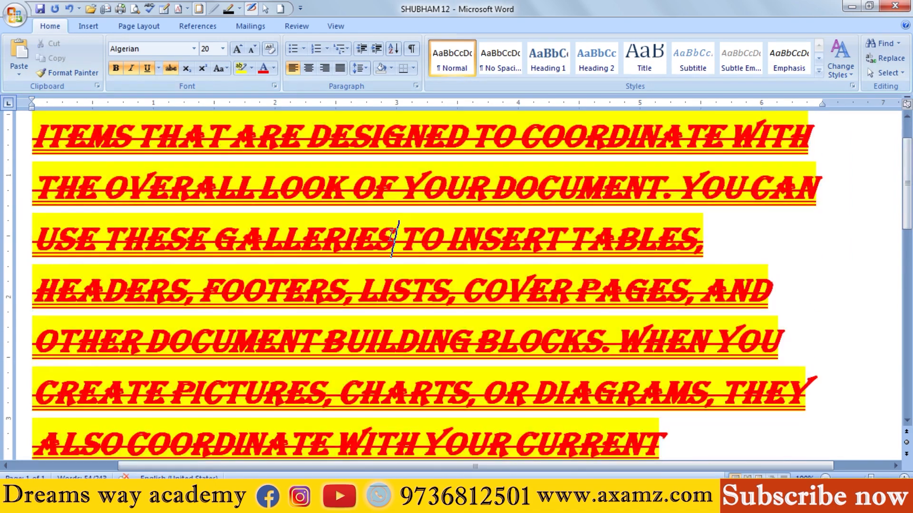
pyautogui.scroll(1, 382, 230)
pyautogui.scroll(-5, 381, 233)
pyautogui.click(343, 246)
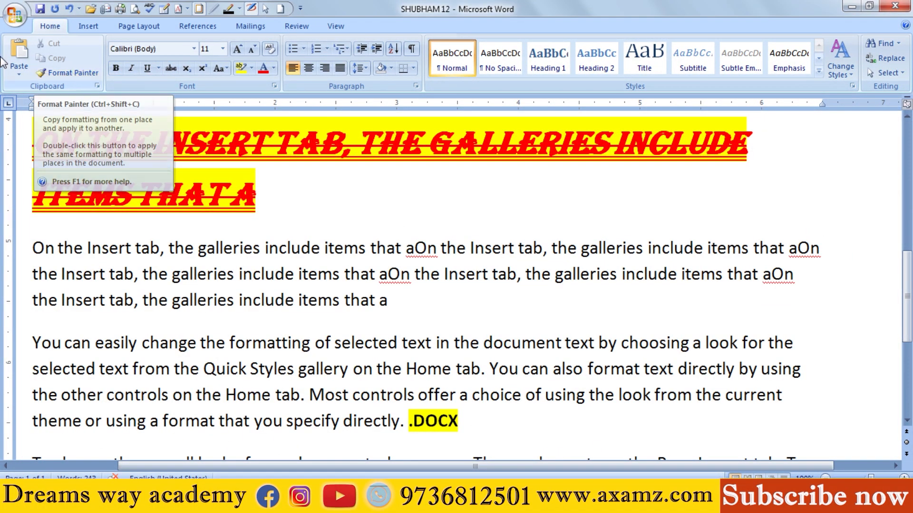
# Step: Undo the format painting on the whole first paragraph
pyautogui.scroll(4, 209, 238)
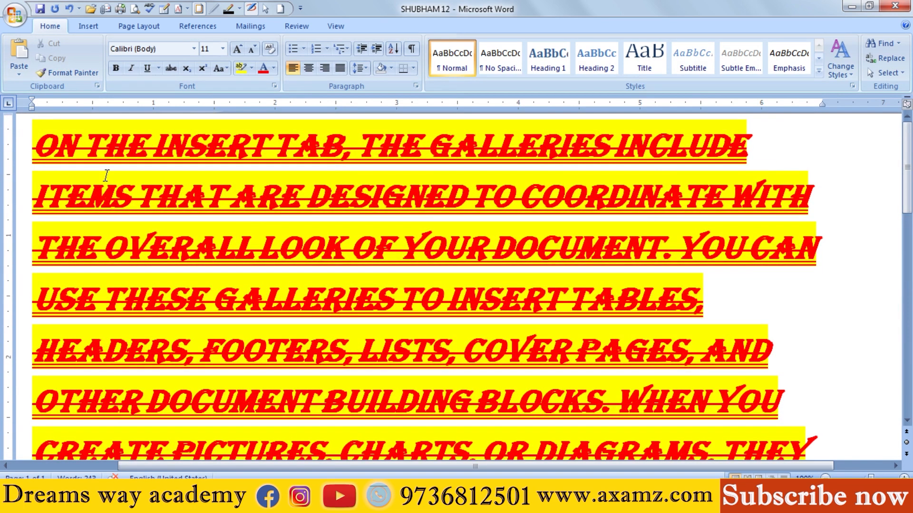
pyautogui.hotkey('ctrl', 'z')
pyautogui.click(119, 164)
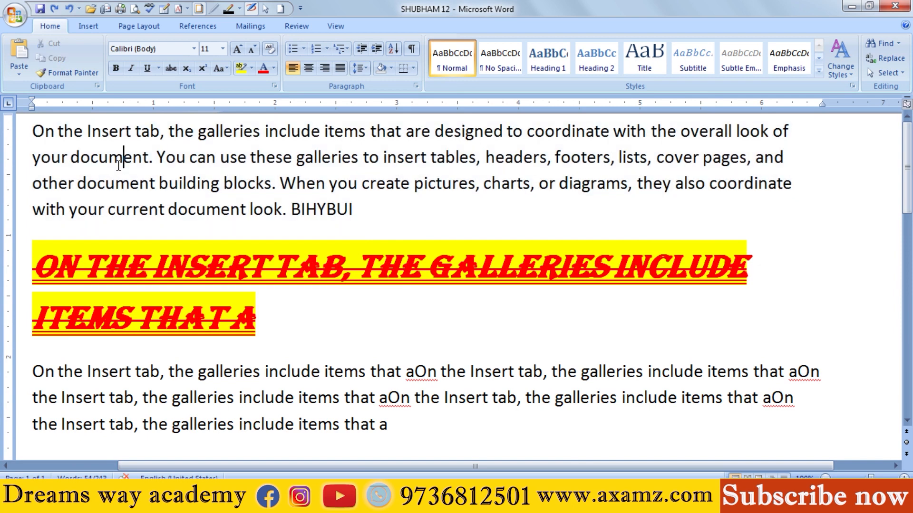
pyautogui.click(137, 162)
pyautogui.moveTo(32, 131); pyautogui.dragTo(355, 207)
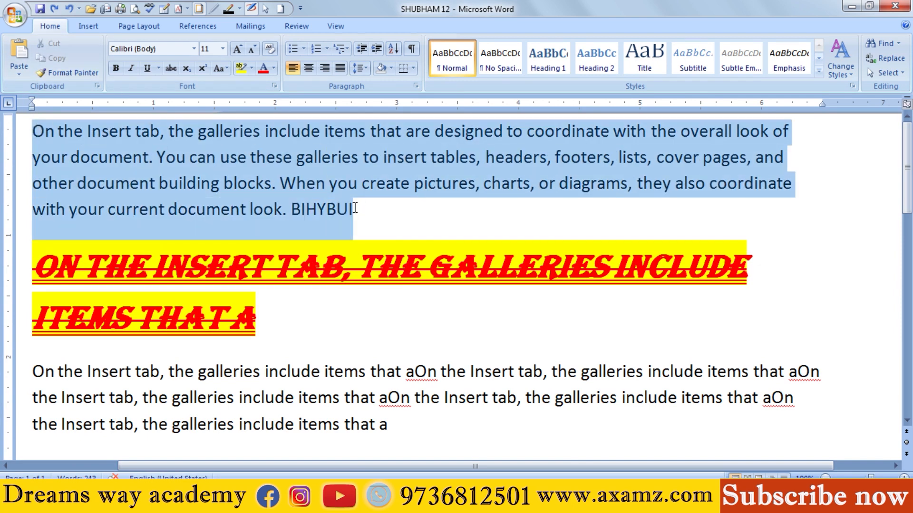
pyautogui.click(357, 208)
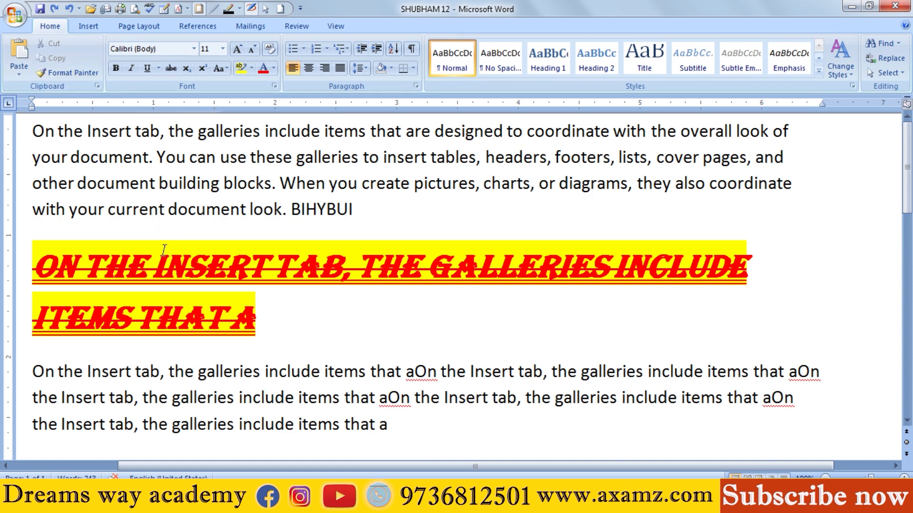
# Step: Copy the heading's formatting with Format Painter onto the first paragraph from "tab, the galleries" through "You can"
pyautogui.moveTo(163, 256); pyautogui.dragTo(203, 264)
pyautogui.click(90, 74)
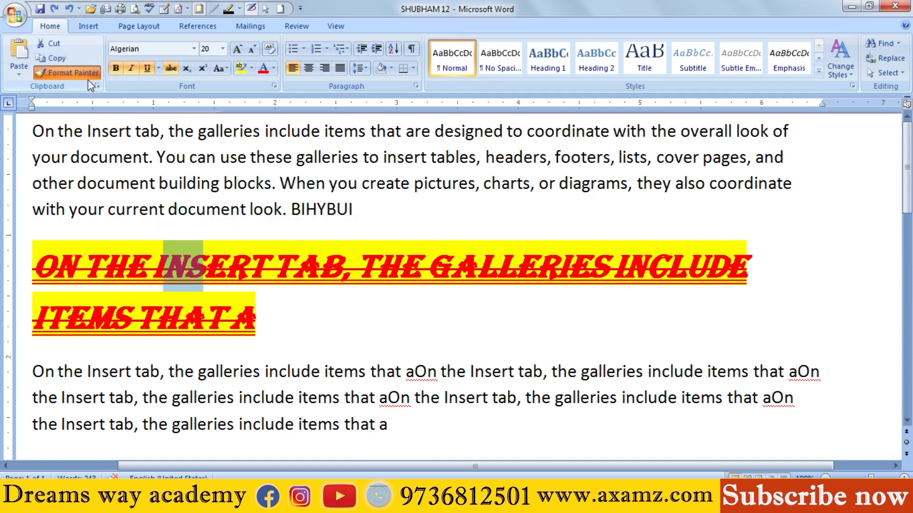
pyautogui.moveTo(136, 131); pyautogui.dragTo(248, 158)
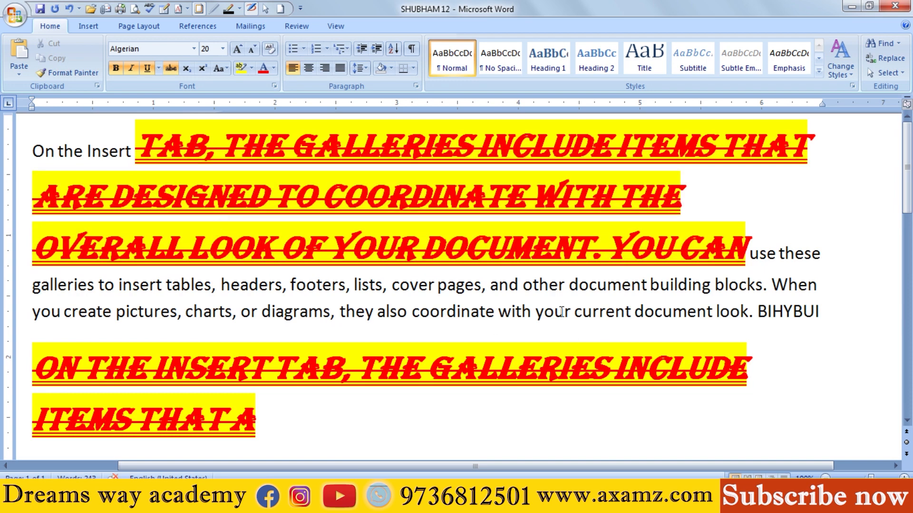
# Step: Restore plain body formatting on all the red, highlighted words of the first paragraph with Format Painter, sampling plain text from the same paragraph
pyautogui.moveTo(561, 311); pyautogui.dragTo(631, 312)
pyautogui.click(69, 73)
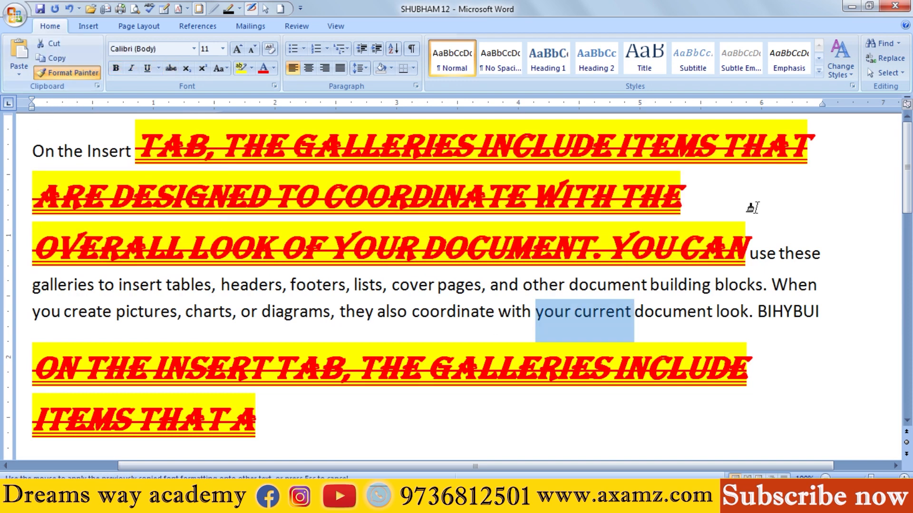
pyautogui.moveTo(753, 246)
pyautogui.mouseDown()
pyautogui.moveTo(110, 190)
pyautogui.moveTo(219, 151)
pyautogui.moveTo(255, 149)
pyautogui.mouseUp()
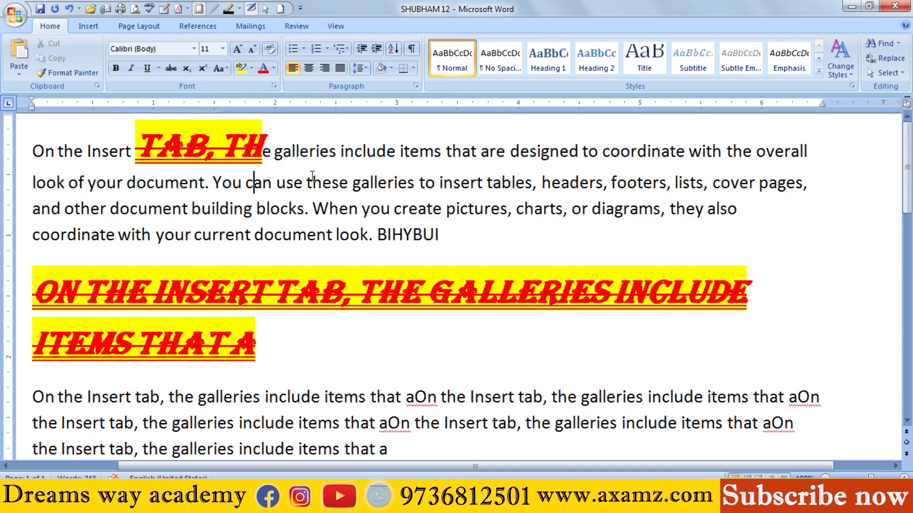
pyautogui.moveTo(322, 184); pyautogui.dragTo(339, 184)
pyautogui.click(69, 73)
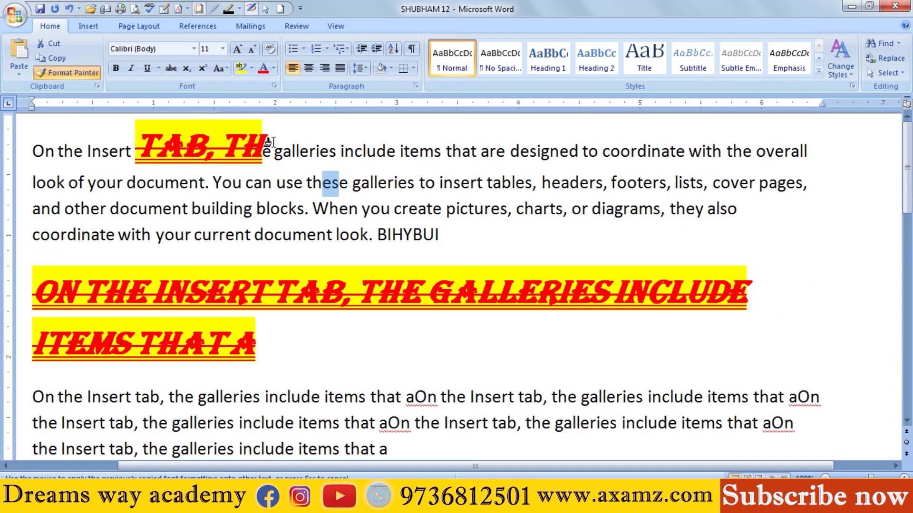
pyautogui.moveTo(136, 150); pyautogui.dragTo(262, 150)
# Step: Delete the entire two-line Algerian heading paragraph with red text and yellow highlighting
pyautogui.click(337, 283)
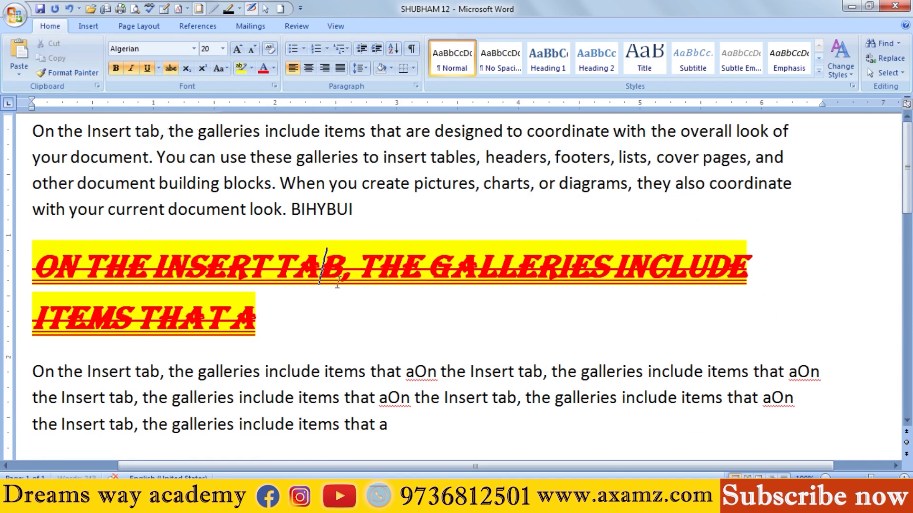
pyautogui.doubleClick(2, 251)
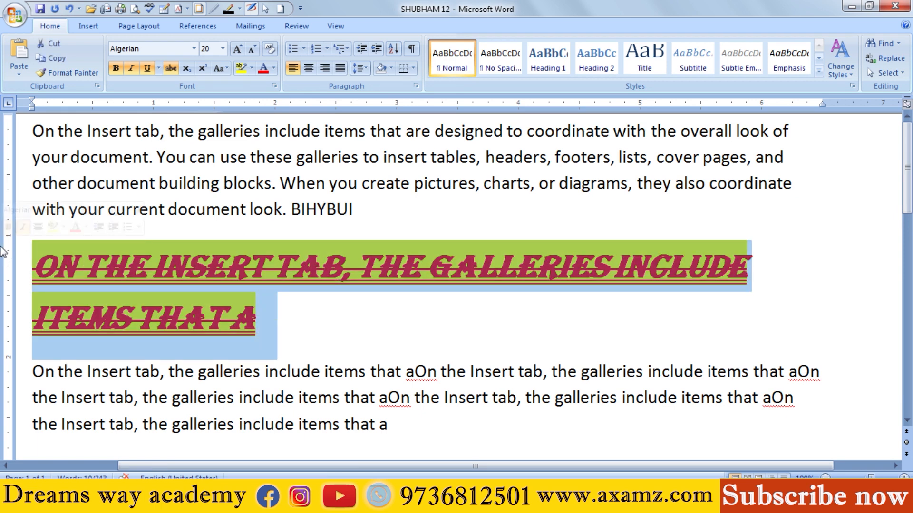
pyautogui.press('Delete')
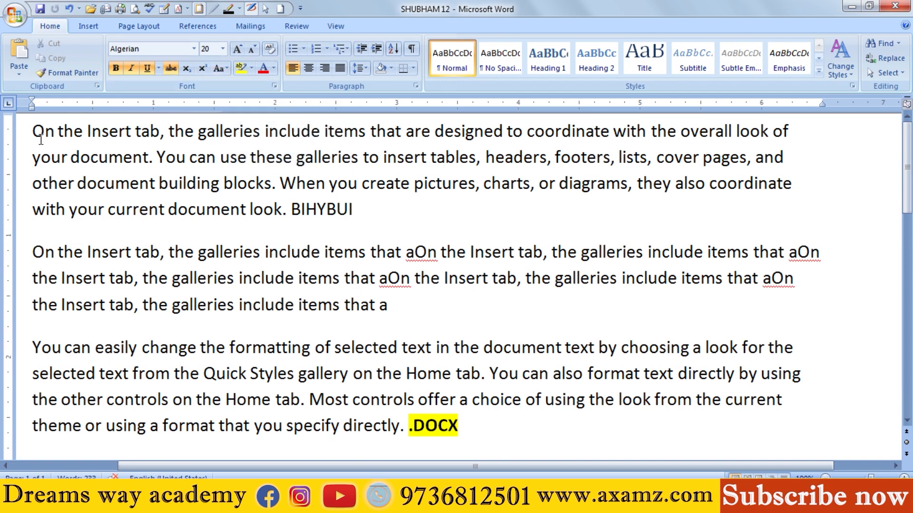
# Step: View the Change Case options for the first two paragraphs, then close them without applying one
pyautogui.moveTo(33, 132); pyautogui.dragTo(414, 309)
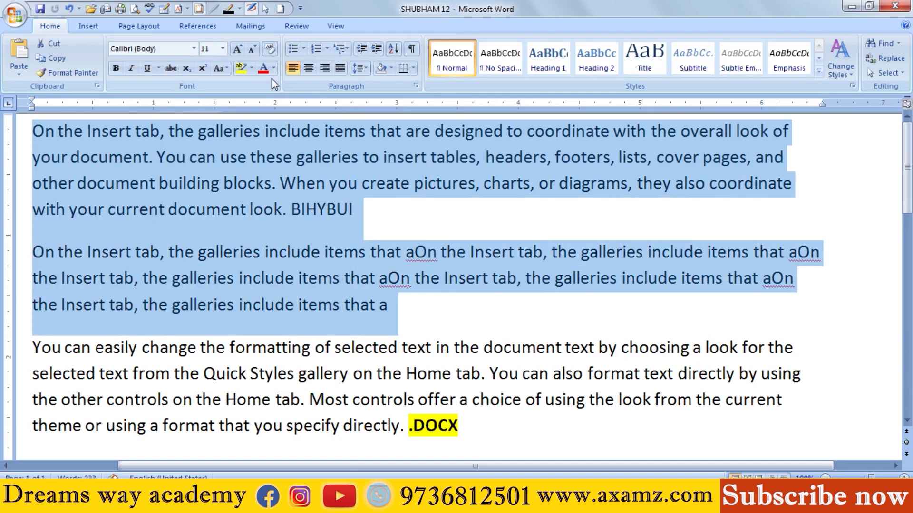
pyautogui.click(229, 67)
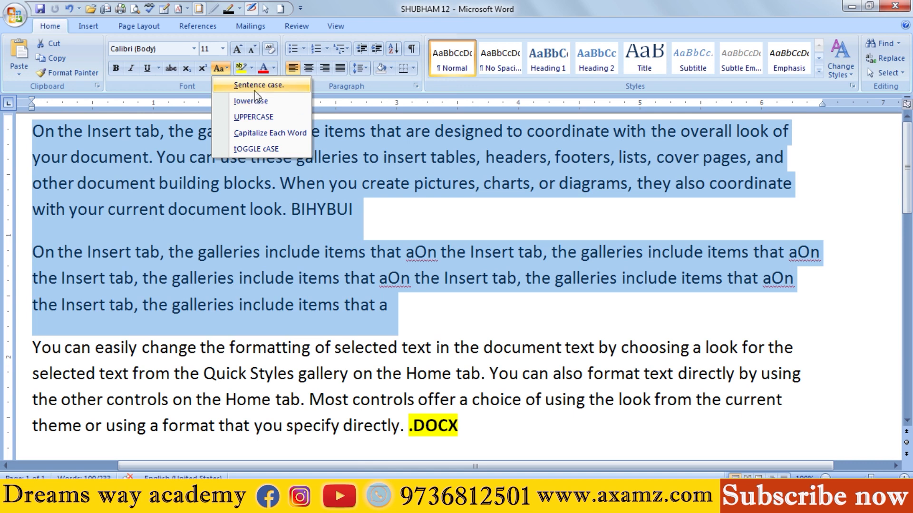
pyautogui.press('Escape')
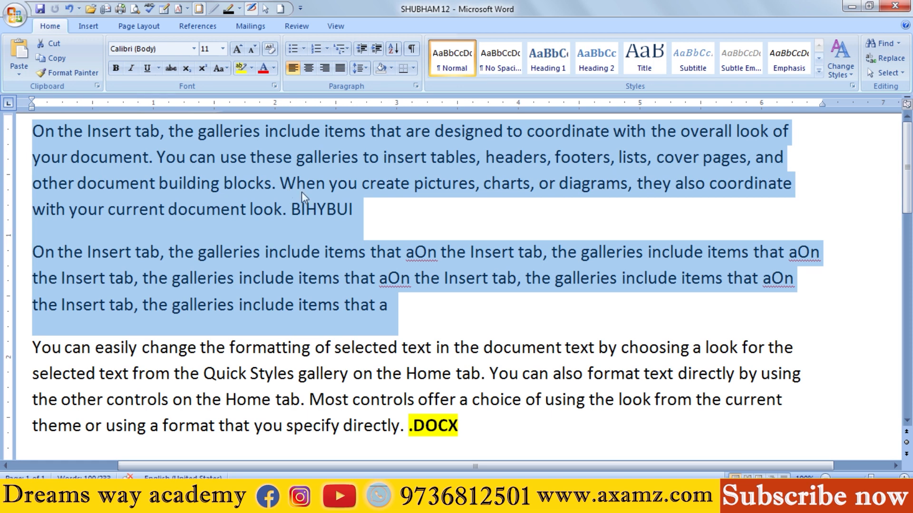
pyautogui.click(191, 148)
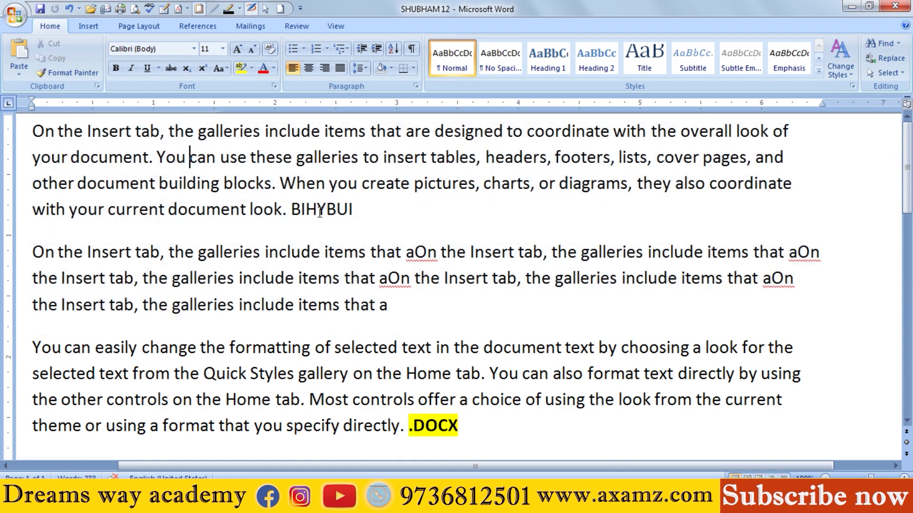
# Step: Delete the stray word "BIHYBUI" from the end of the first paragraph
pyautogui.moveTo(363, 209); pyautogui.dragTo(298, 206)
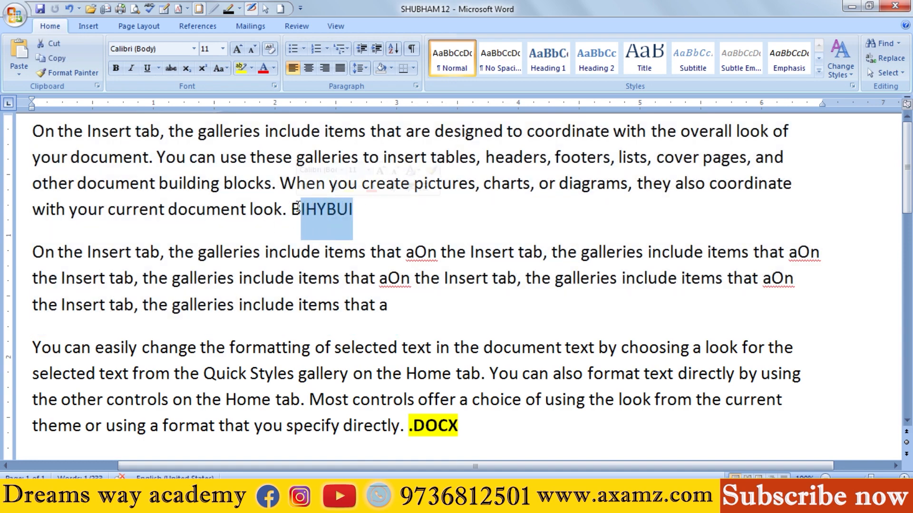
pyautogui.press('BackSpace')
pyautogui.press('BackSpace')
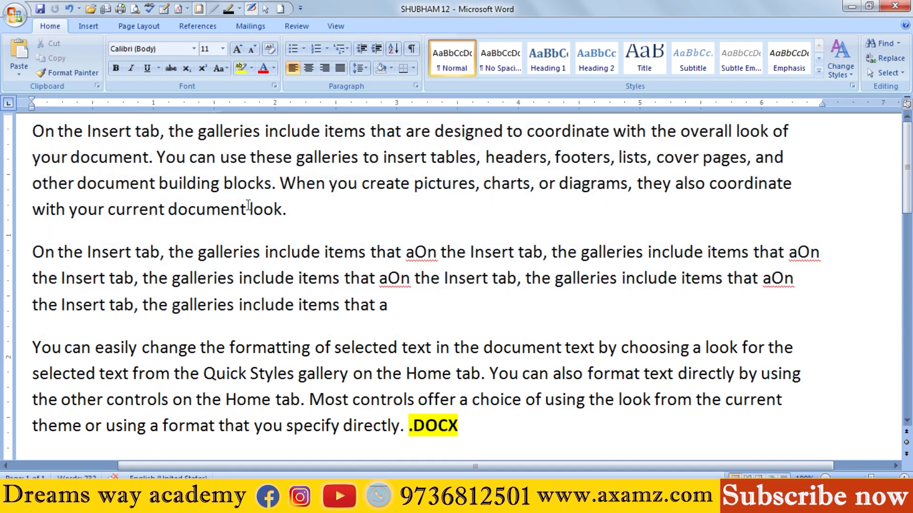
# Step: View the Change Case options for the first paragraph only, then close them without applying one
pyautogui.moveTo(8, 136); pyautogui.dragTo(421, 295)
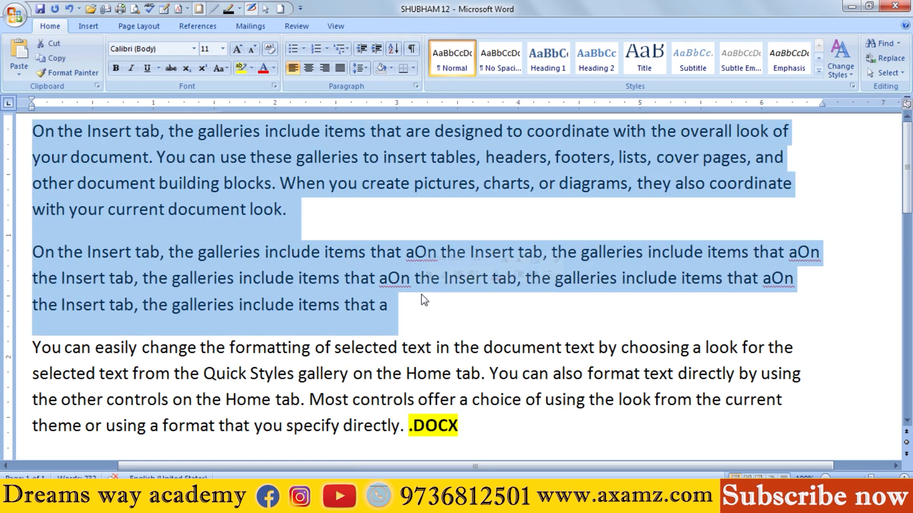
pyautogui.moveTo(299, 211); pyautogui.dragTo(34, 130)
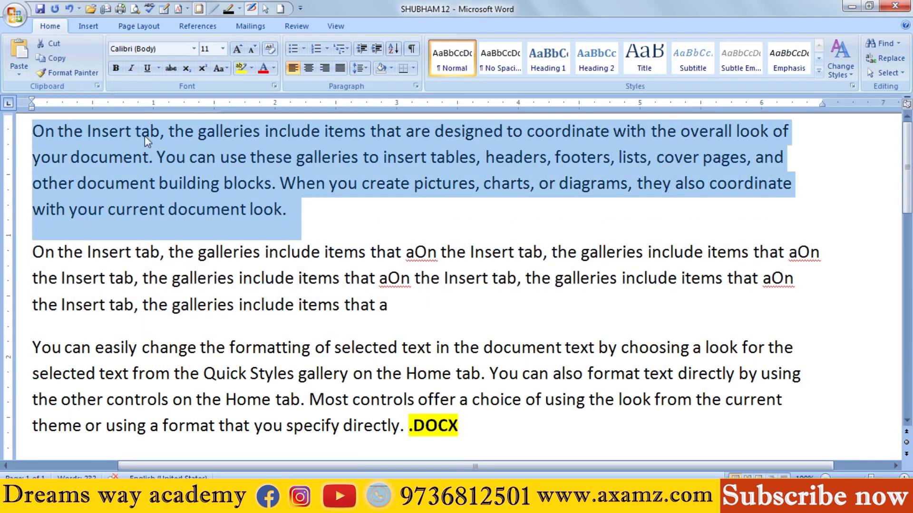
pyautogui.click(219, 68)
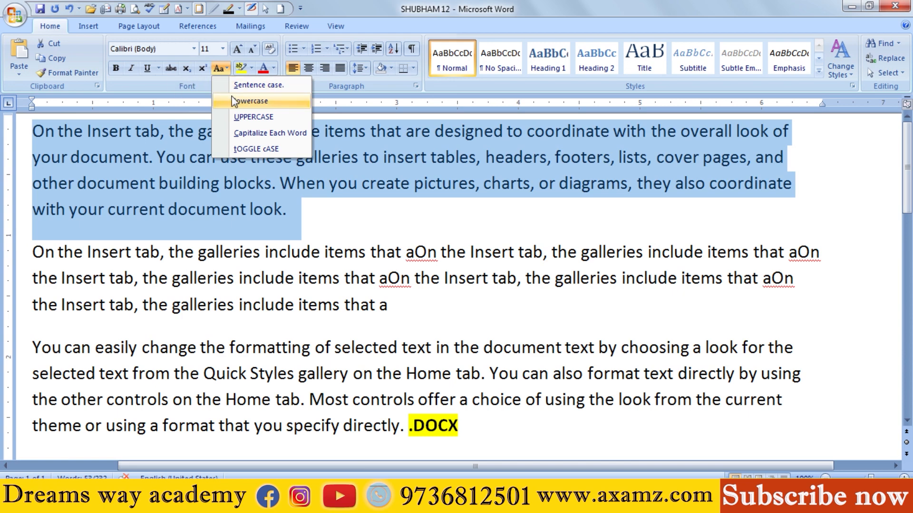
pyautogui.click(85, 175)
# Step: Convert all the text of the first two paragraphs to lowercase with Change Case
pyautogui.moveTo(43, 133); pyautogui.dragTo(413, 305)
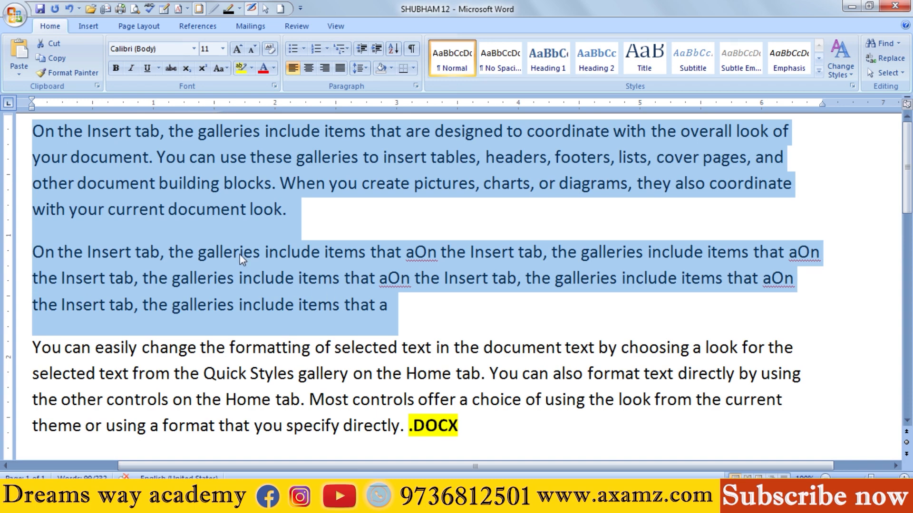
pyautogui.click(169, 210)
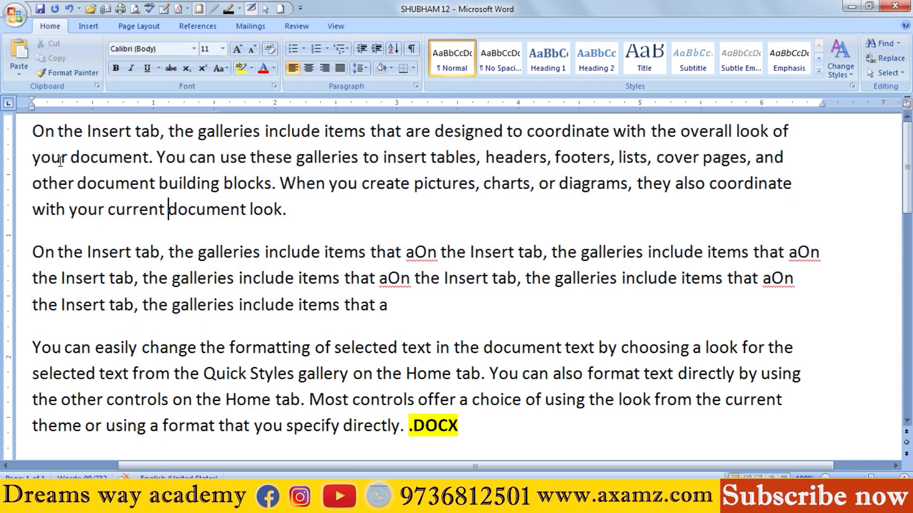
pyautogui.click(165, 156)
pyautogui.moveTo(396, 313); pyautogui.dragTo(34, 126)
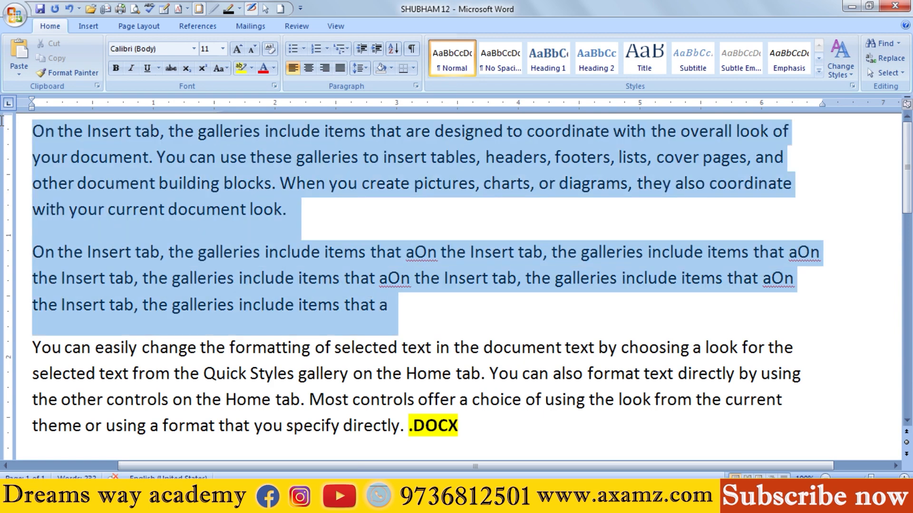
pyautogui.click(229, 71)
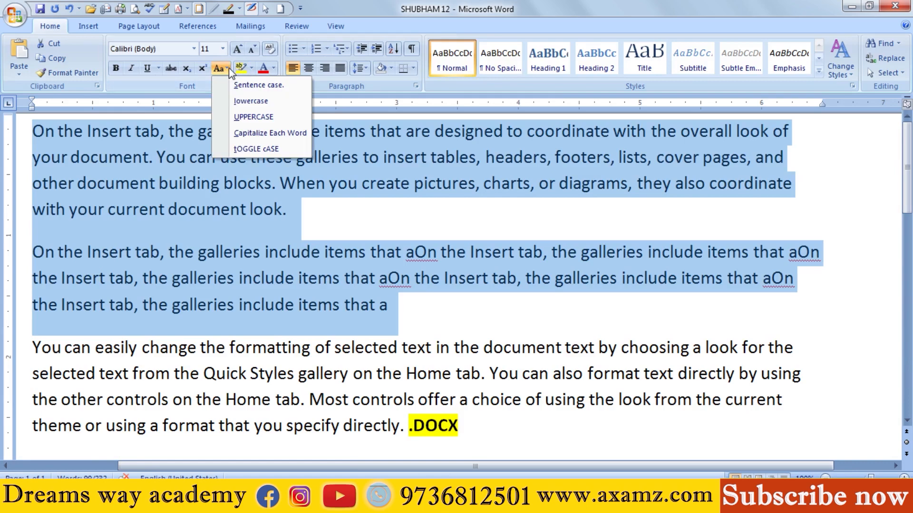
pyautogui.click(254, 99)
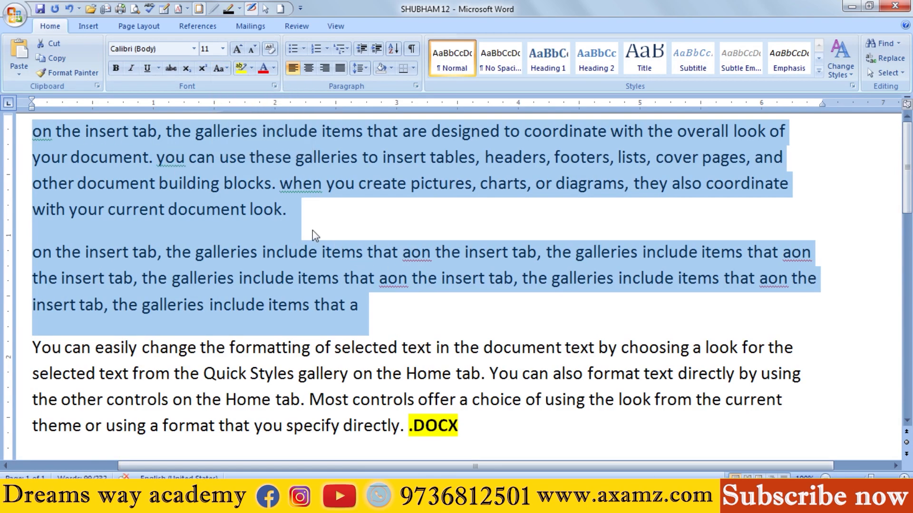
pyautogui.click(275, 209)
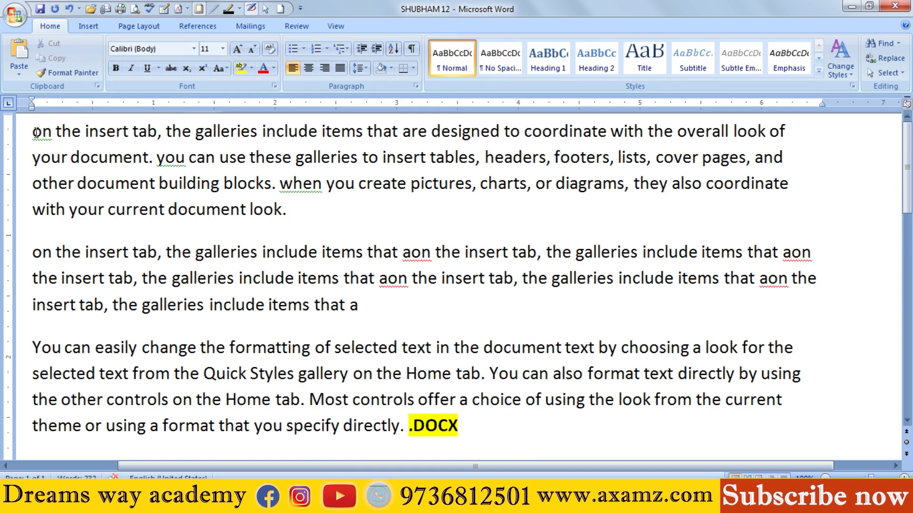
# Step: Convert the first three paragraphs to UPPERCASE with Change Case
pyautogui.moveTo(32, 130); pyautogui.dragTo(477, 432)
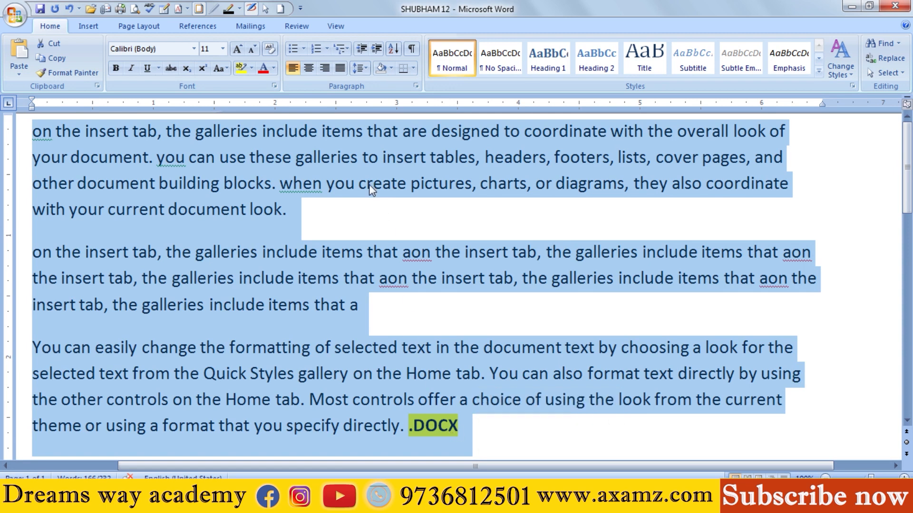
pyautogui.click(227, 68)
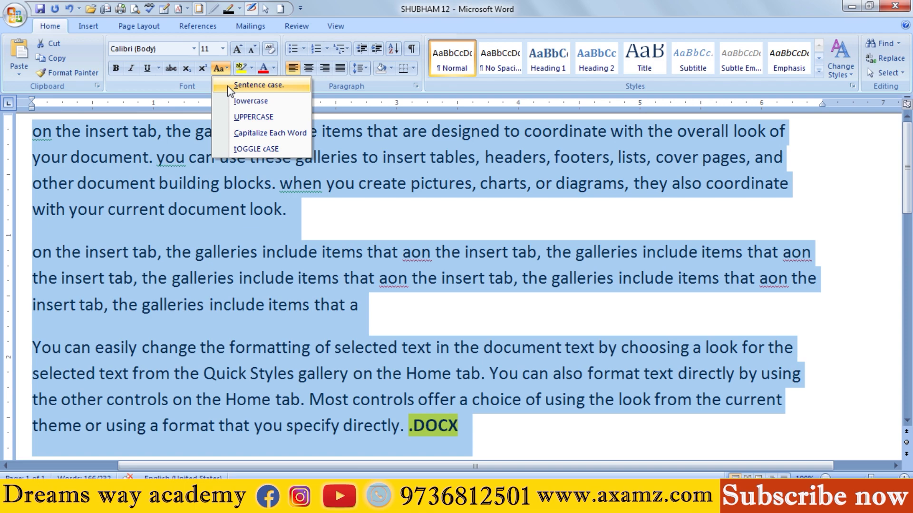
pyautogui.click(252, 125)
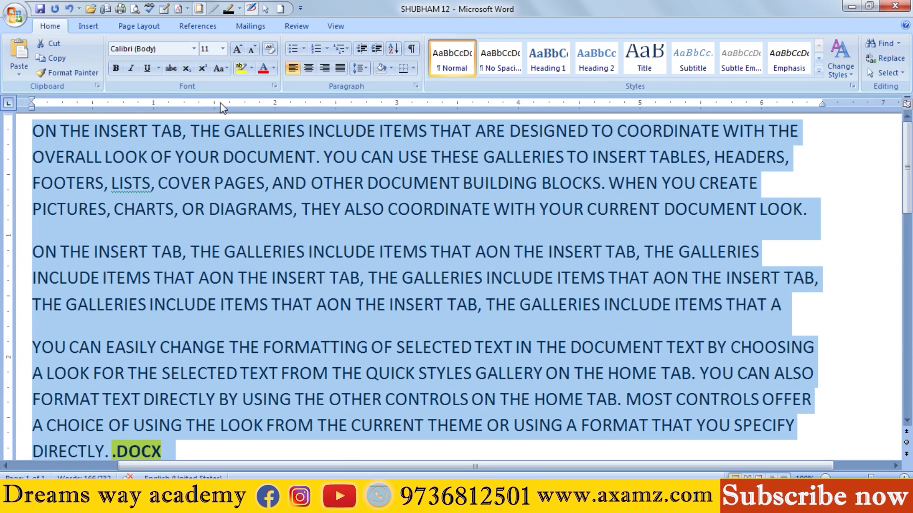
pyautogui.click(225, 69)
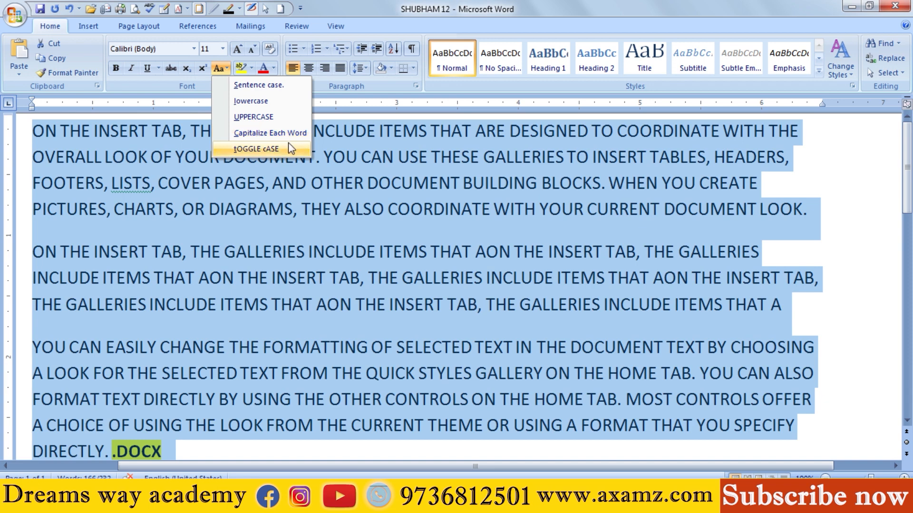
pyautogui.click(45, 147)
pyautogui.click(42, 133)
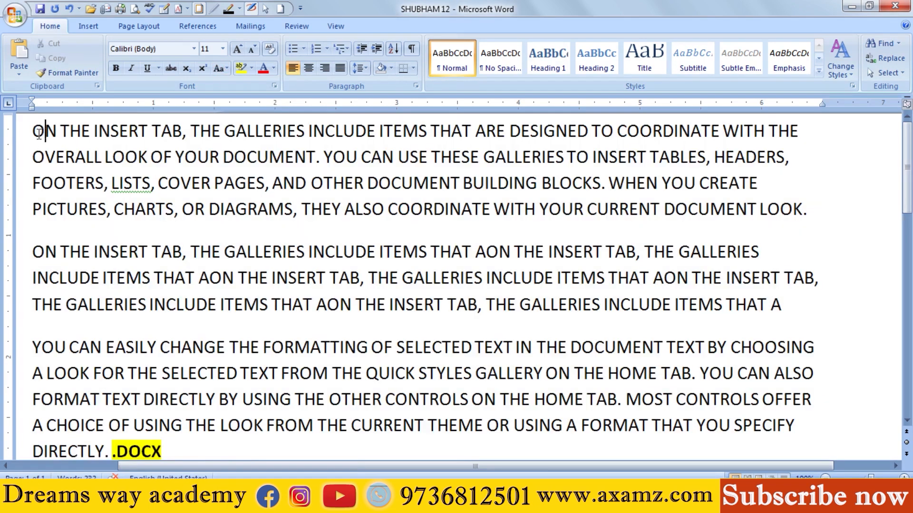
pyautogui.hotkey('shift', 'Left')
pyautogui.moveTo(60, 132); pyautogui.dragTo(171, 209)
pyautogui.click(162, 131)
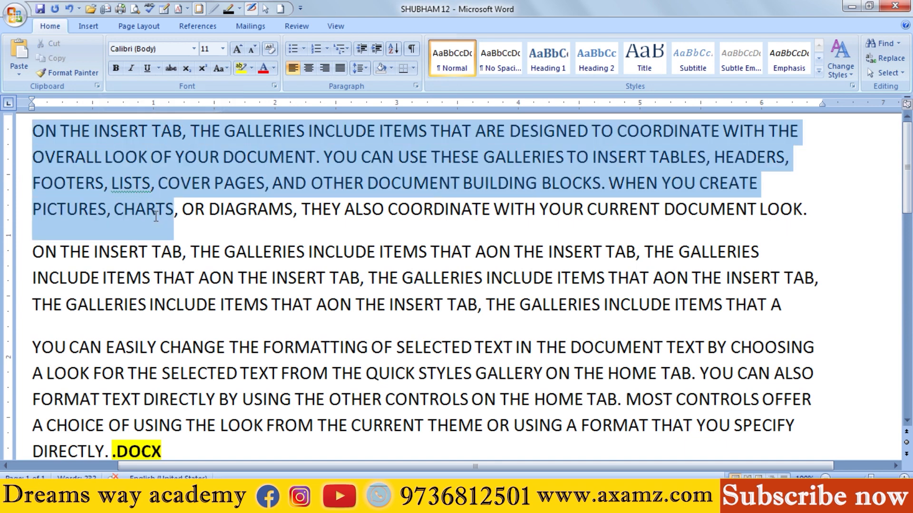
pyautogui.click(166, 304)
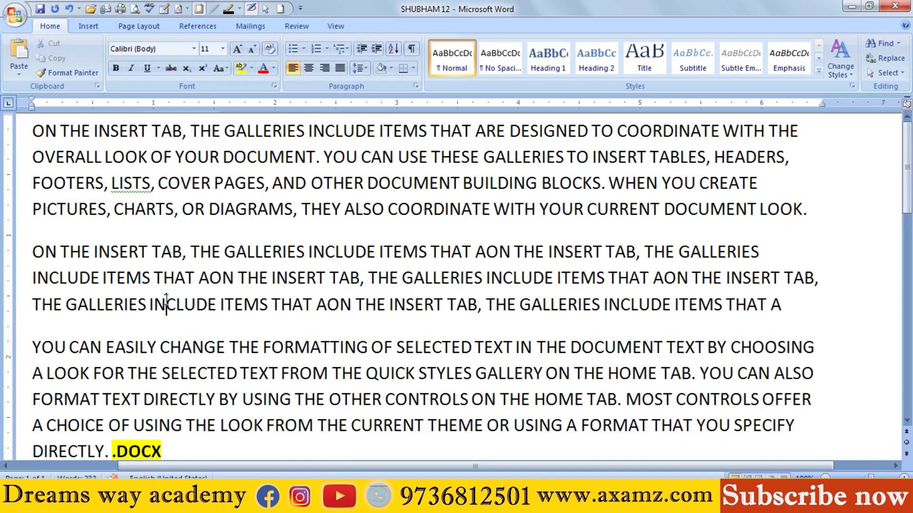
# Step: Apply the Capitalize Each Word case option to the first three paragraphs
pyautogui.moveTo(29, 134); pyautogui.dragTo(181, 396)
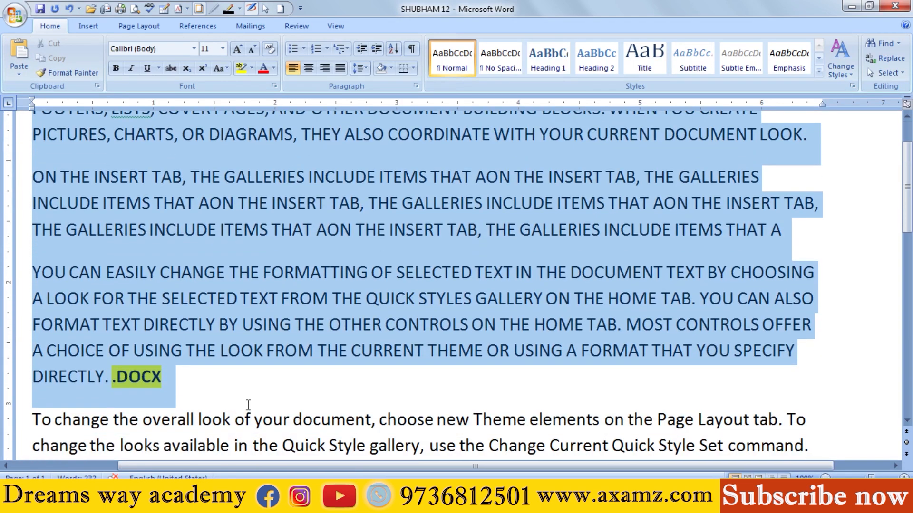
pyautogui.click(228, 67)
pyautogui.click(264, 127)
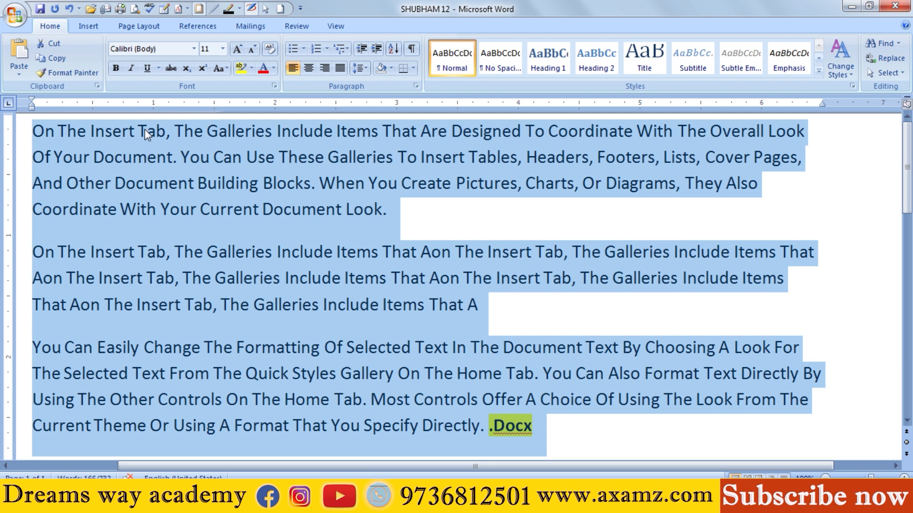
# Step: Apply the tOGGLE cASE option to the first three paragraphs and deselect them
pyautogui.click(226, 67)
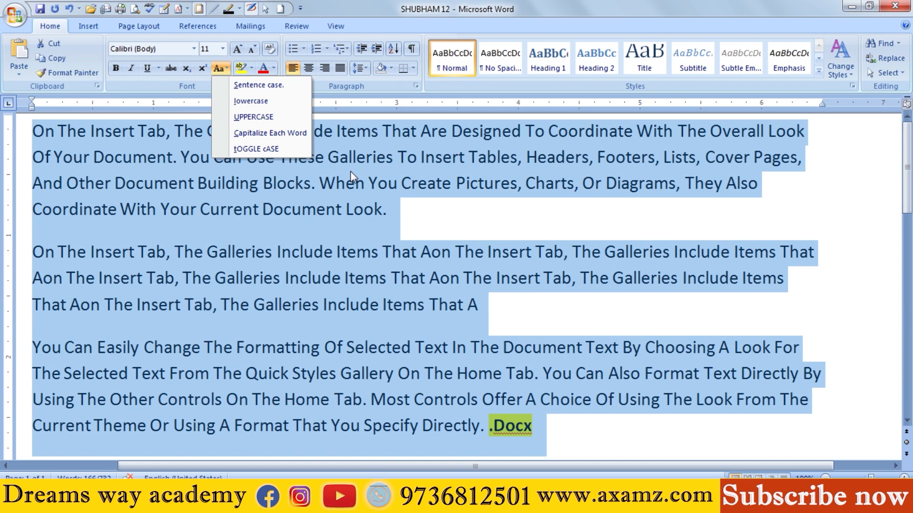
pyautogui.click(273, 148)
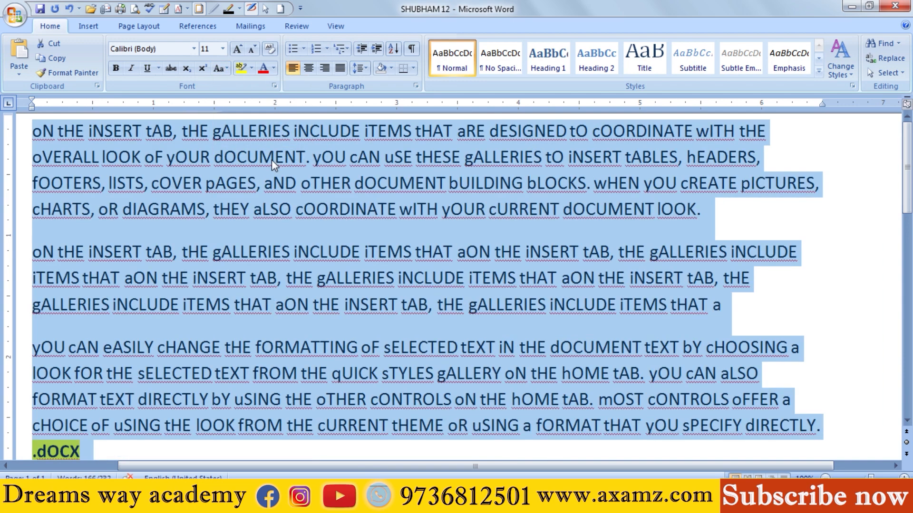
pyautogui.click(301, 183)
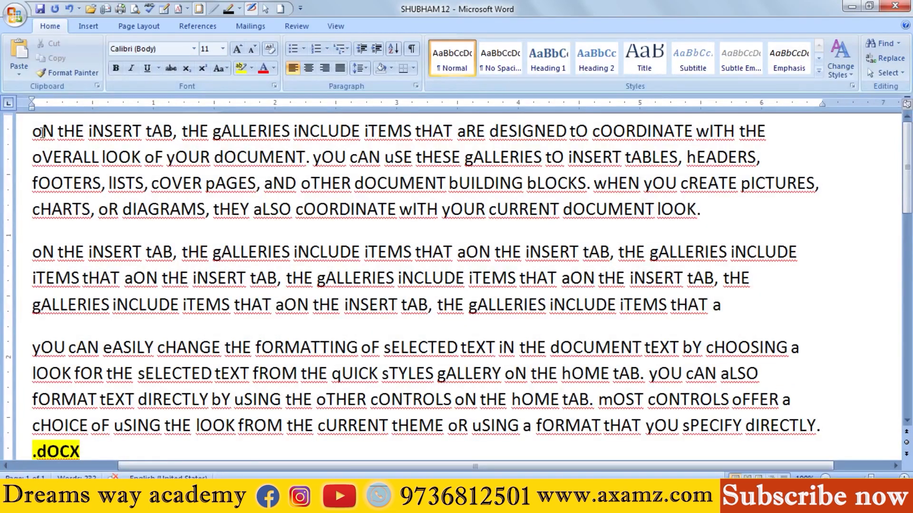
# Step: Convert the first three paragraphs to Sentence case with Change Case and deselect them
pyautogui.moveTo(43, 132); pyautogui.dragTo(81, 451)
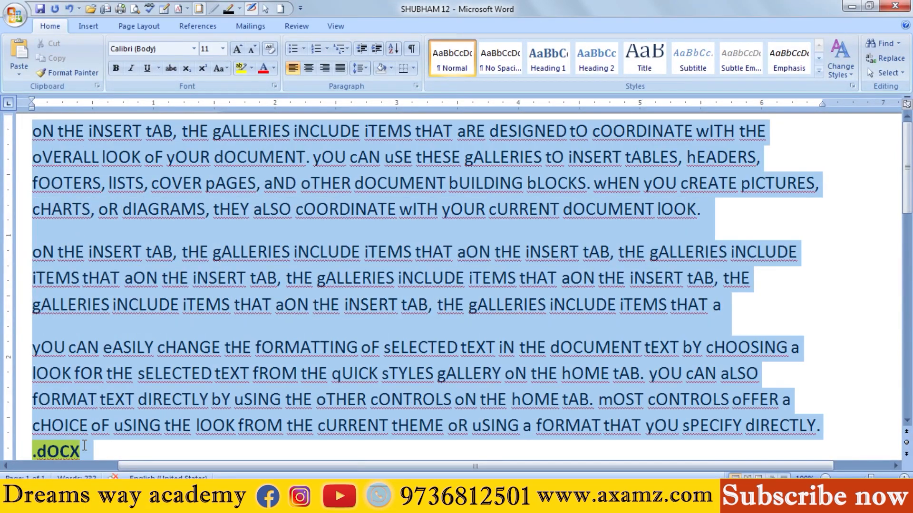
pyautogui.click(227, 67)
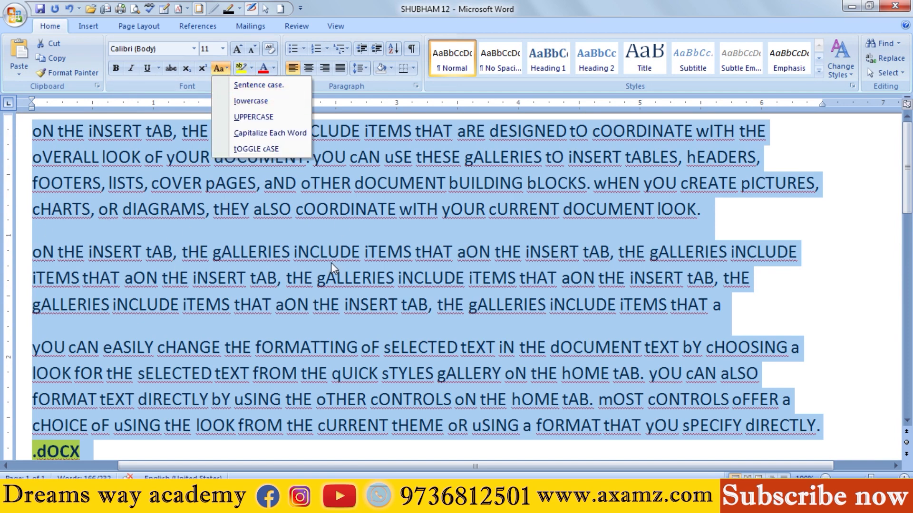
pyautogui.click(255, 87)
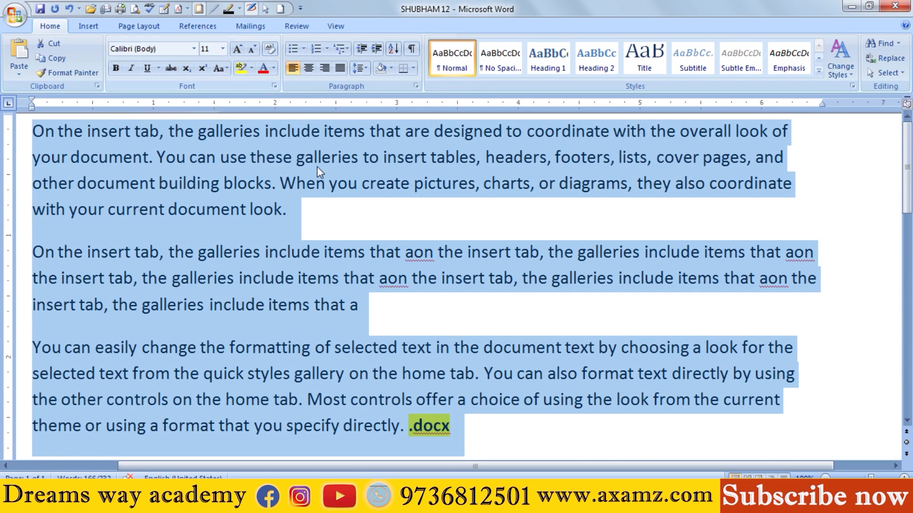
pyautogui.click(295, 160)
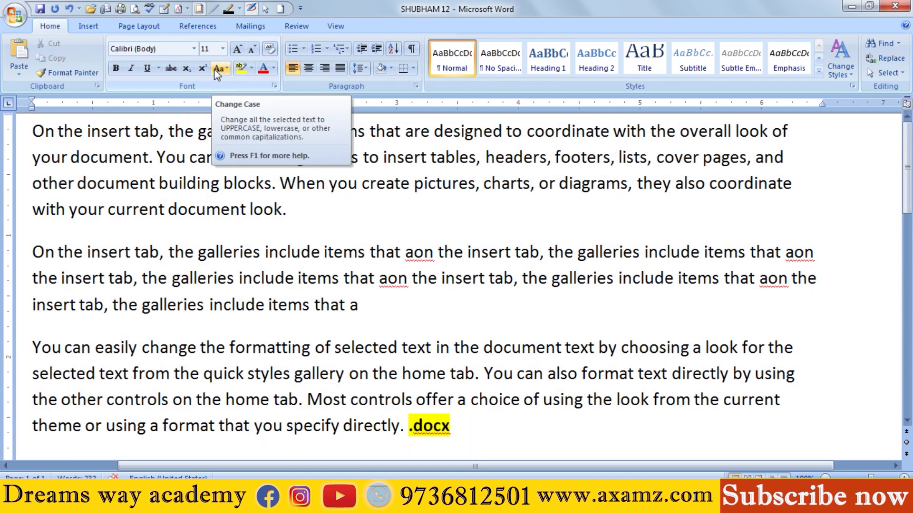
pyautogui.click(178, 209)
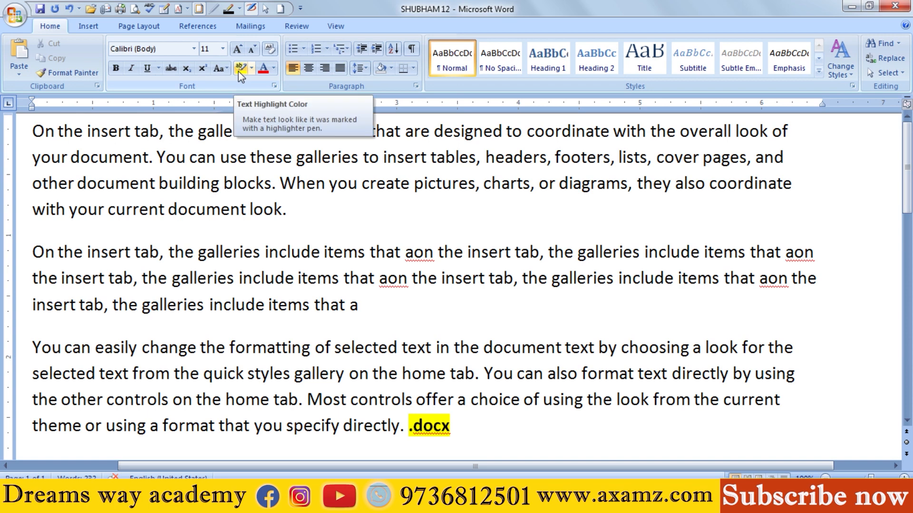
# Step: Highlight "On the insert tab, the galleries include items that" at the start of the second paragraph in bright green
pyautogui.click(433, 427)
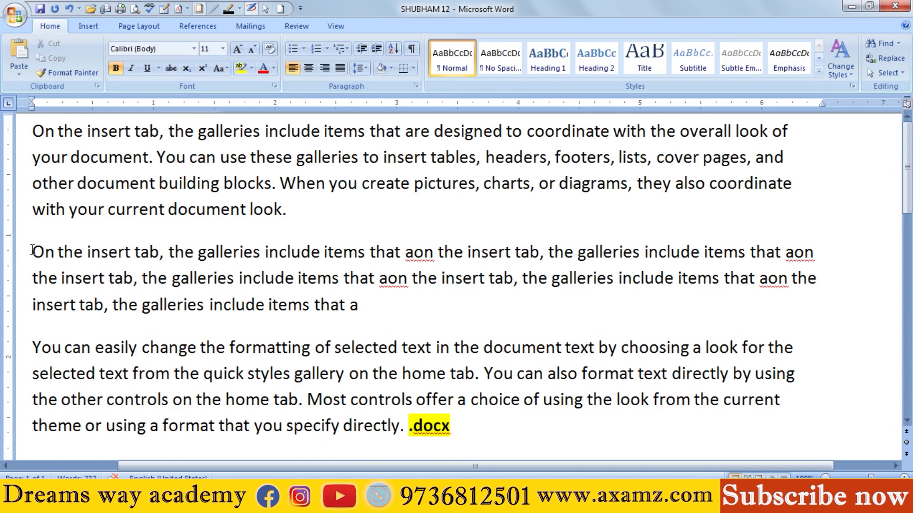
pyautogui.moveTo(33, 250); pyautogui.dragTo(403, 252)
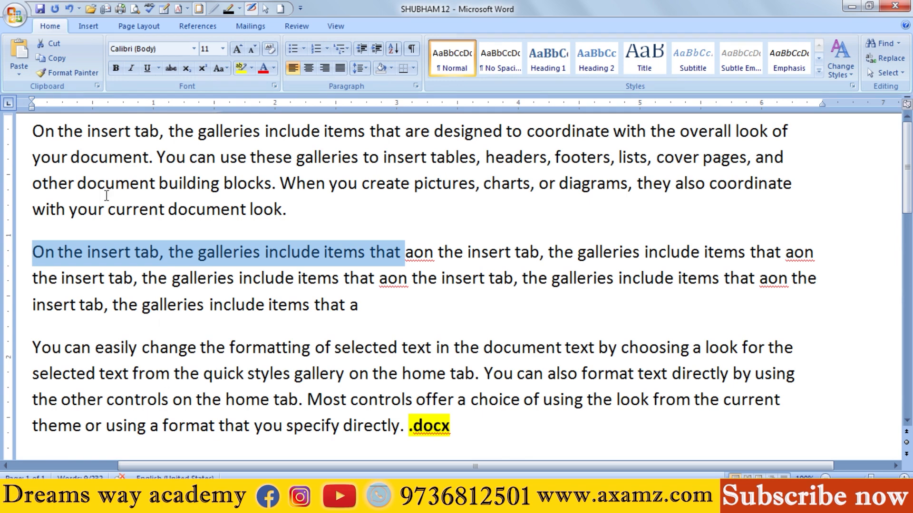
pyautogui.click(251, 69)
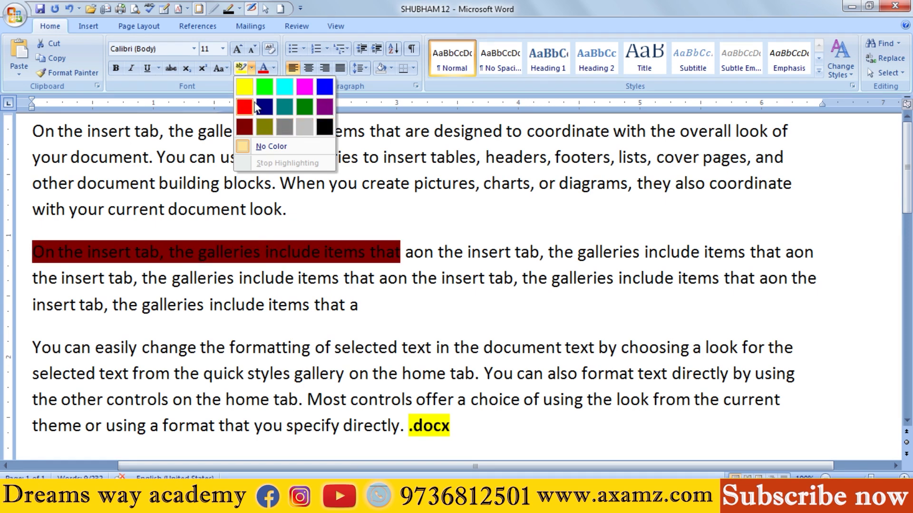
pyautogui.click(263, 87)
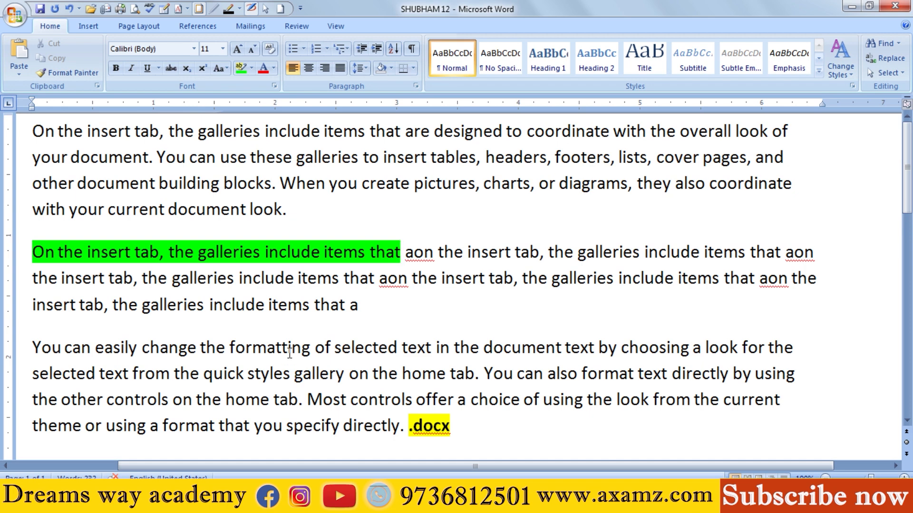
pyautogui.scroll(-3, 289, 351)
pyautogui.scroll(3, 289, 351)
pyautogui.moveTo(287, 322); pyautogui.dragTo(279, 315)
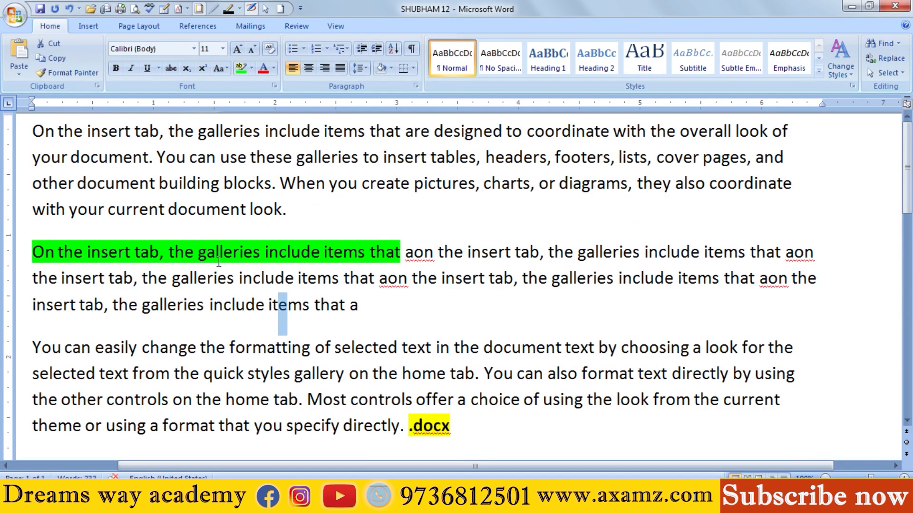
pyautogui.click(209, 252)
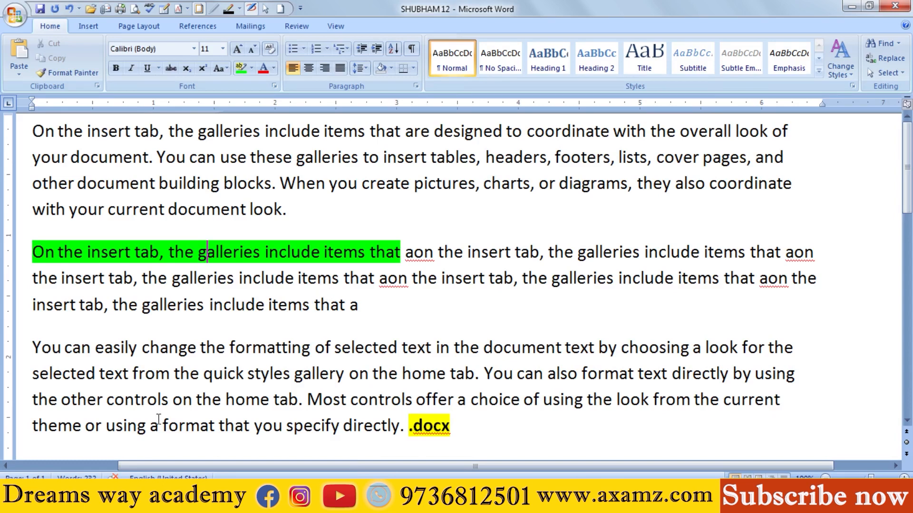
pyautogui.moveTo(130, 189); pyautogui.dragTo(154, 190)
pyautogui.click(253, 207)
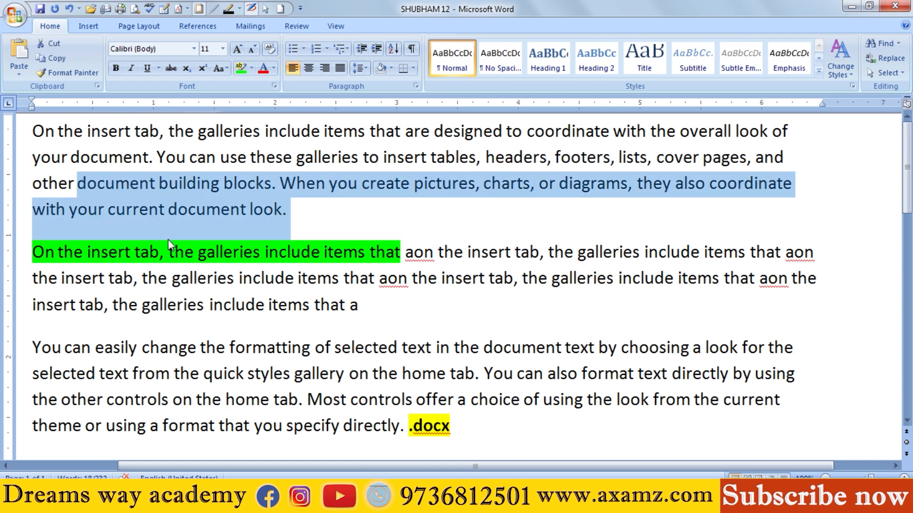
pyautogui.click(169, 209)
pyautogui.click(251, 68)
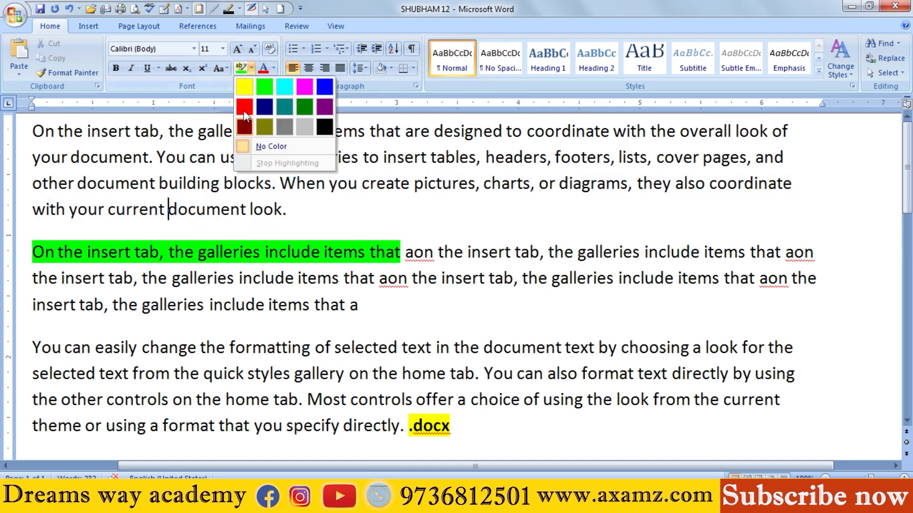
pyautogui.click(255, 255)
pyautogui.moveTo(33, 252); pyautogui.dragTo(389, 252)
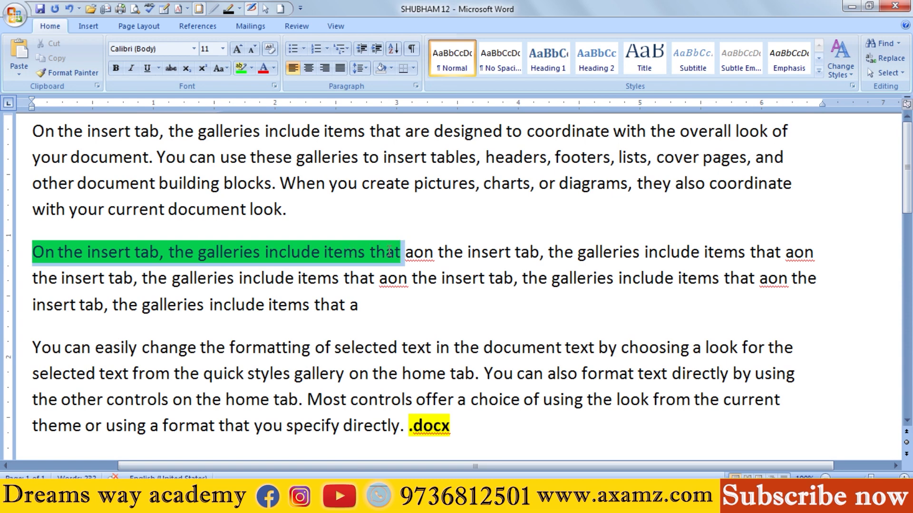
pyautogui.click(332, 278)
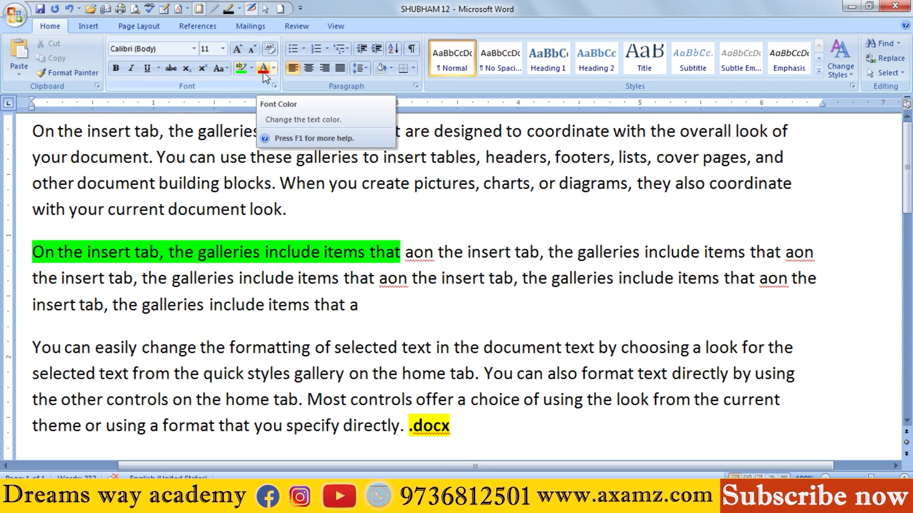
pyautogui.click(221, 209)
pyautogui.moveTo(123, 195); pyautogui.dragTo(274, 185)
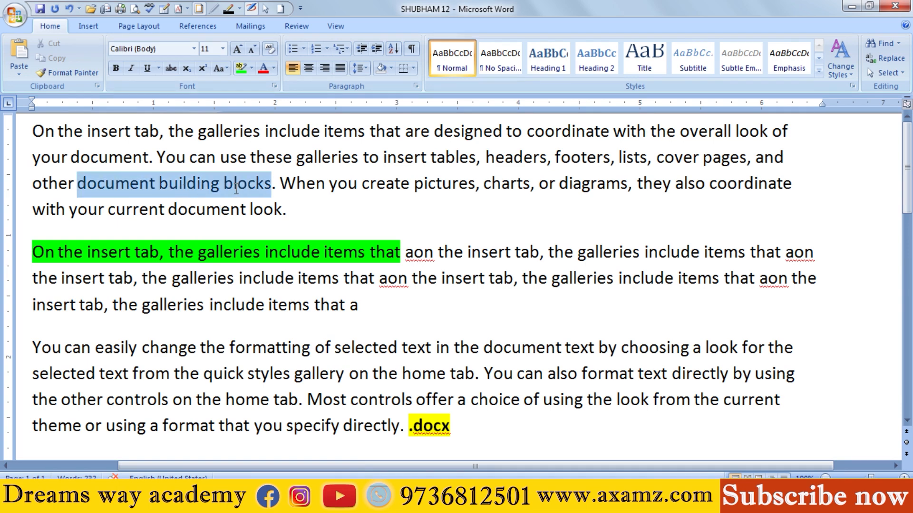
pyautogui.click(176, 178)
pyautogui.moveTo(177, 160); pyautogui.dragTo(413, 186)
pyautogui.click(295, 186)
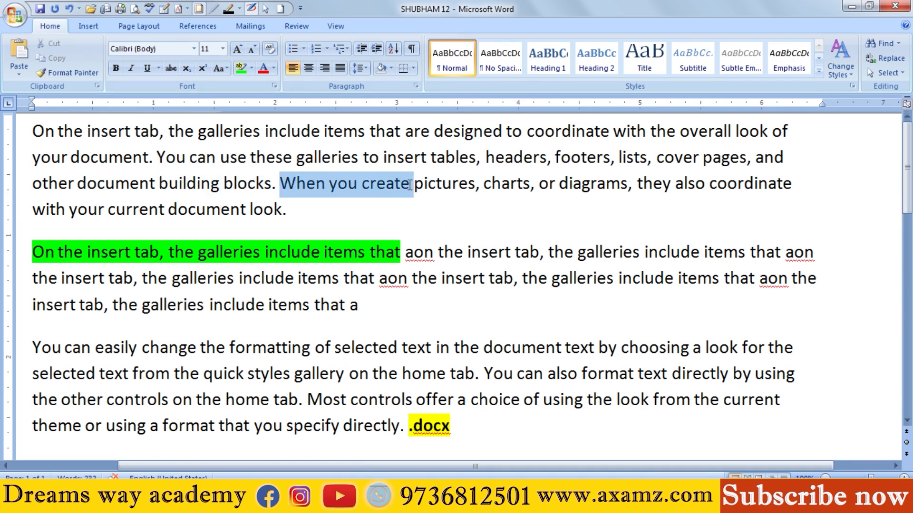
pyautogui.click(292, 212)
pyautogui.moveTo(42, 252); pyautogui.dragTo(239, 254)
pyautogui.moveTo(214, 309); pyautogui.dragTo(235, 308)
# Step: Set the font color of the first paragraph's text from "use these galleries" through "When you create" to the standard red
pyautogui.moveTo(413, 185); pyautogui.dragTo(220, 158)
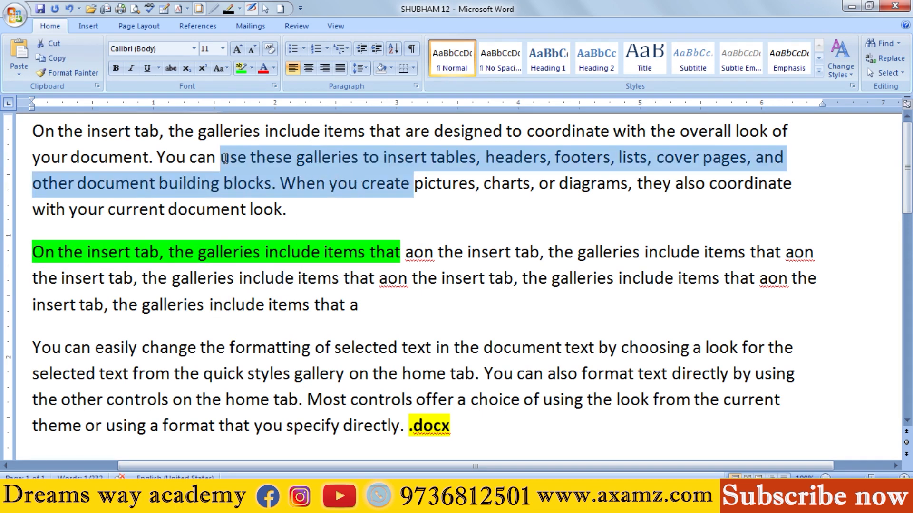
pyautogui.click(274, 69)
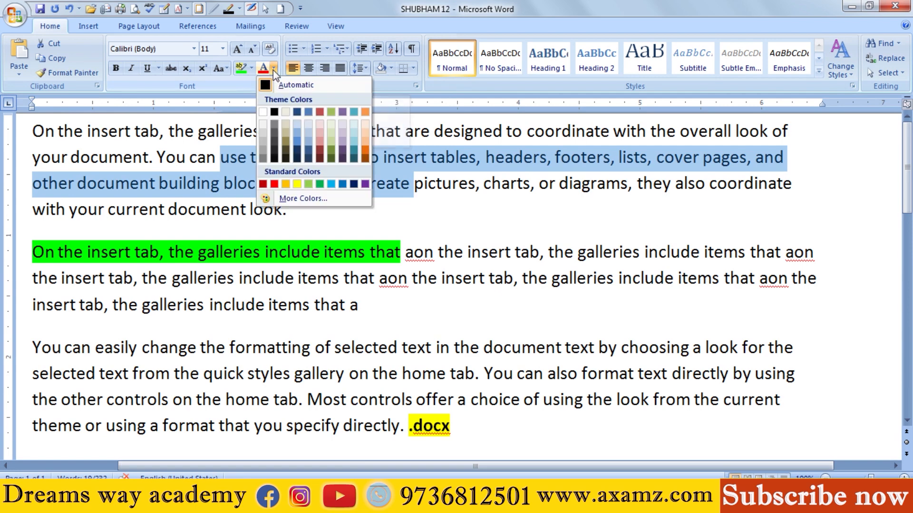
pyautogui.click(212, 138)
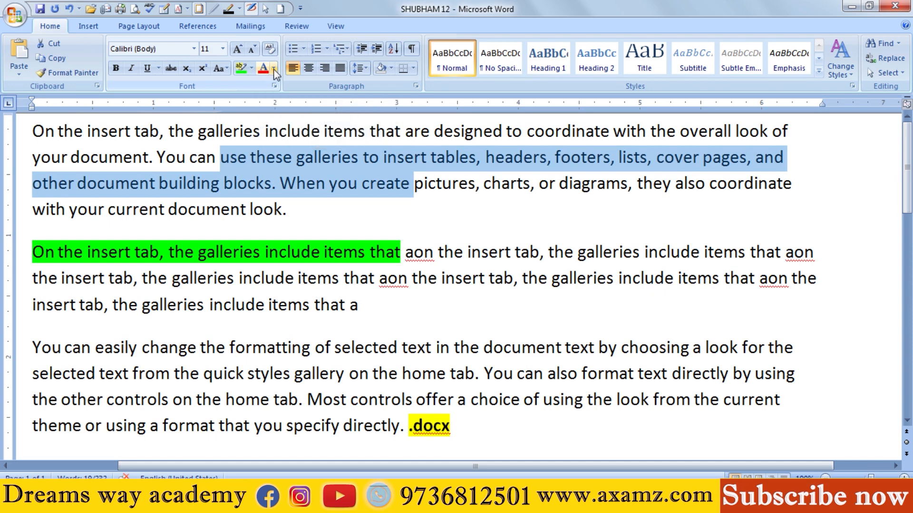
pyautogui.click(275, 69)
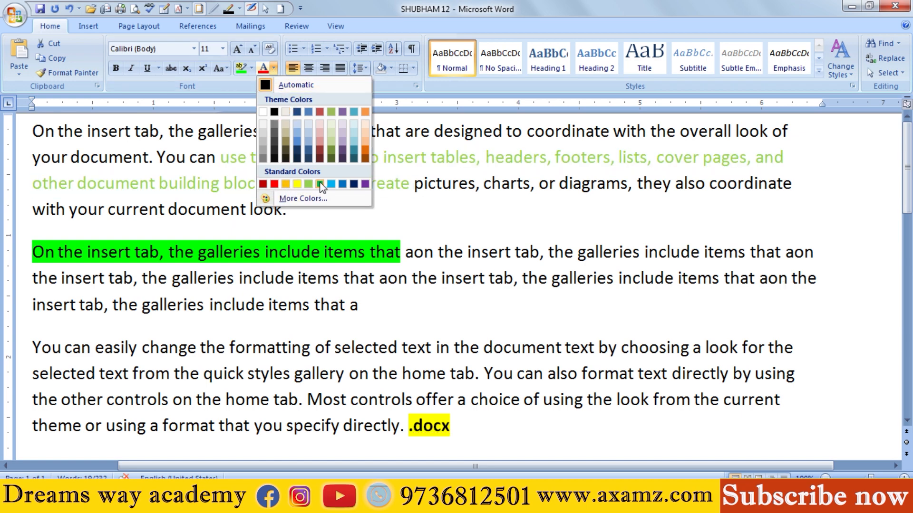
pyautogui.click(274, 184)
pyautogui.click(421, 315)
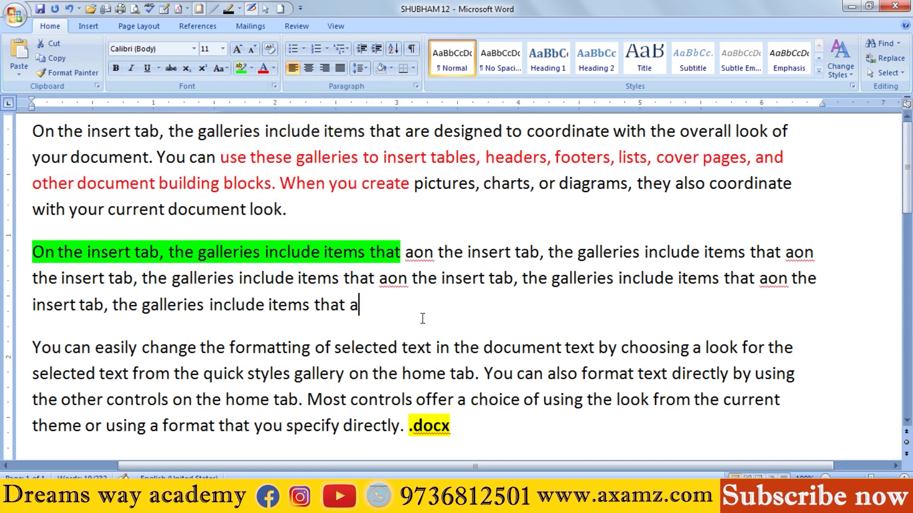
pyautogui.scroll(1, 425, 318)
pyautogui.scroll(1, 425, 319)
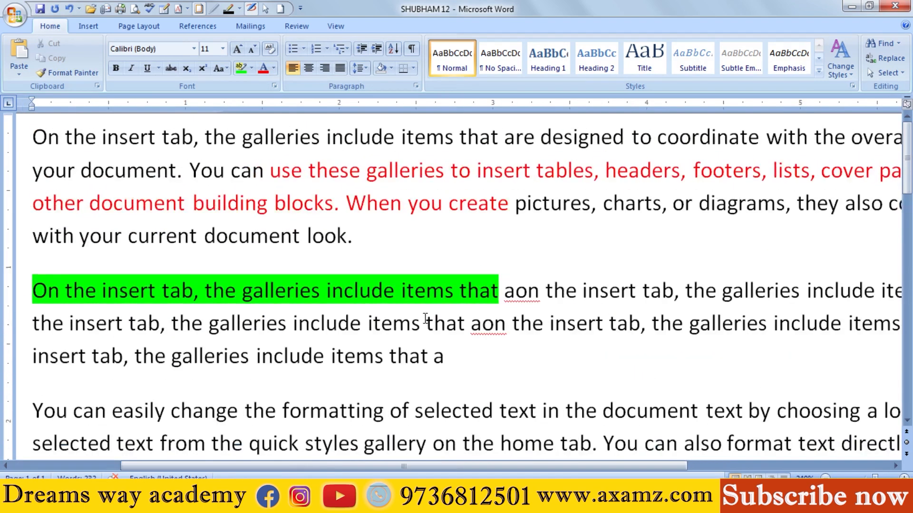
pyautogui.moveTo(366, 171); pyautogui.dragTo(510, 209)
pyautogui.click(386, 220)
pyautogui.keyDown('ctrl'); pyautogui.scroll(-9, 236, 332); pyautogui.keyUp('ctrl')
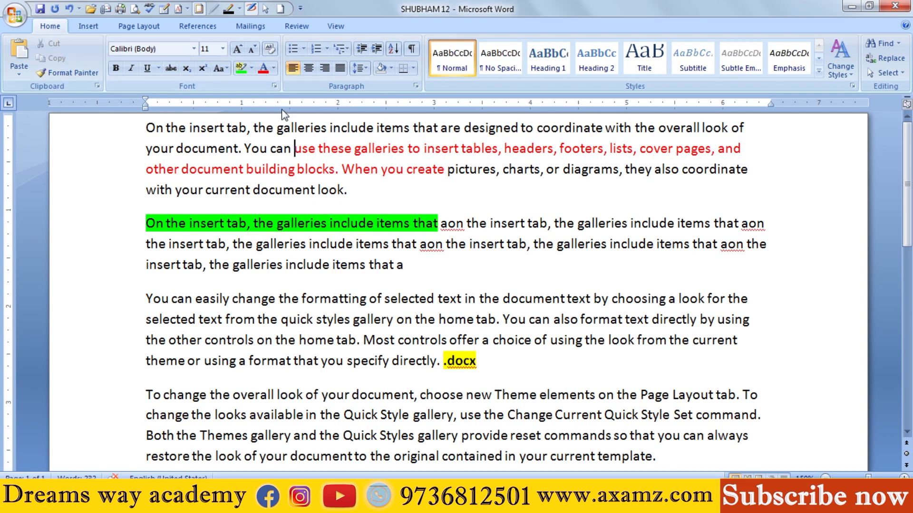
pyautogui.click(301, 50)
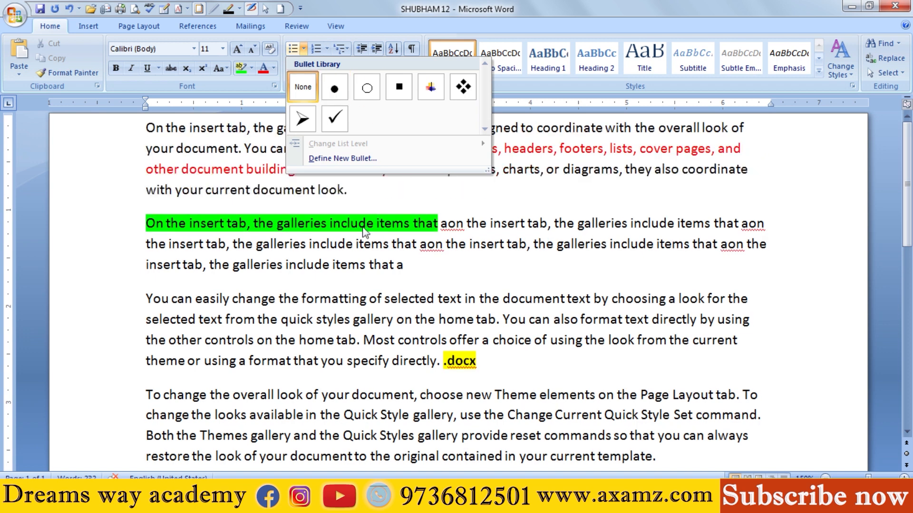
pyautogui.click(363, 256)
pyautogui.doubleClick(408, 266)
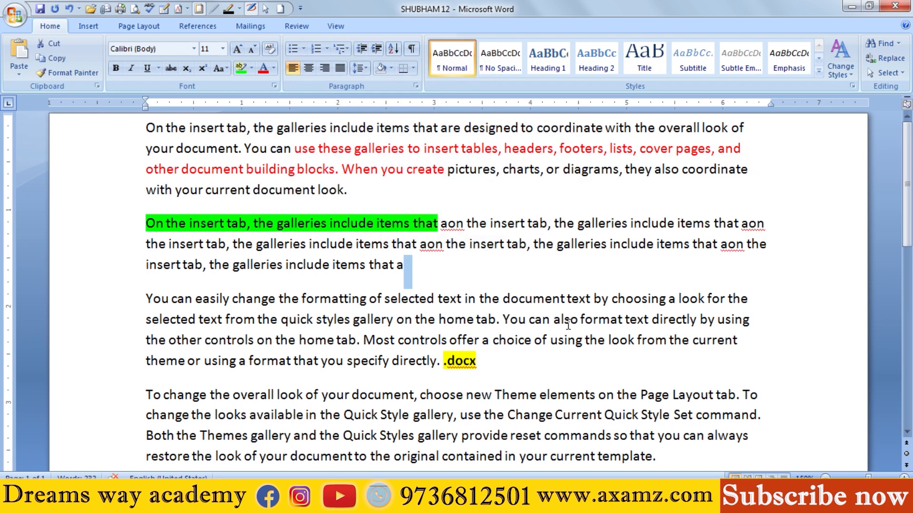
# Step: Add an empty paragraph after the green-highlighted second paragraph and format it with the four-diamond bullet
pyautogui.click(423, 267)
pyautogui.press('Return')
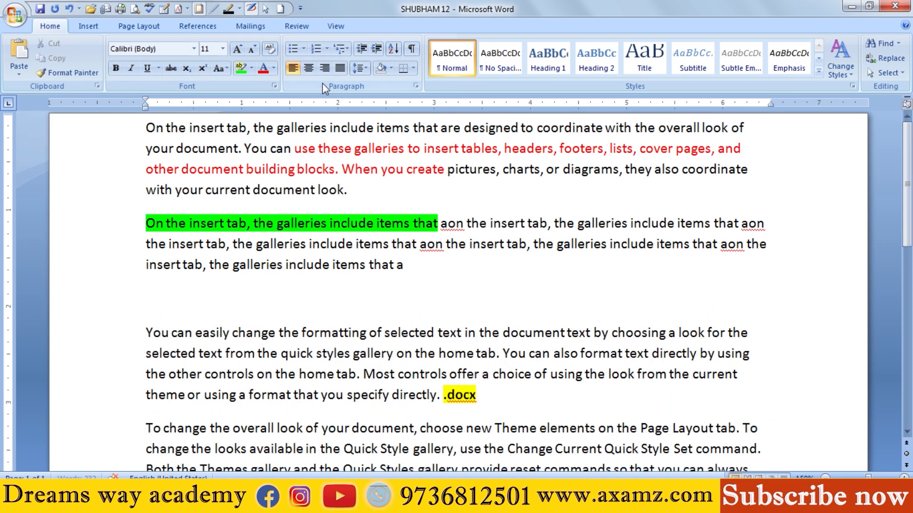
pyautogui.click(304, 49)
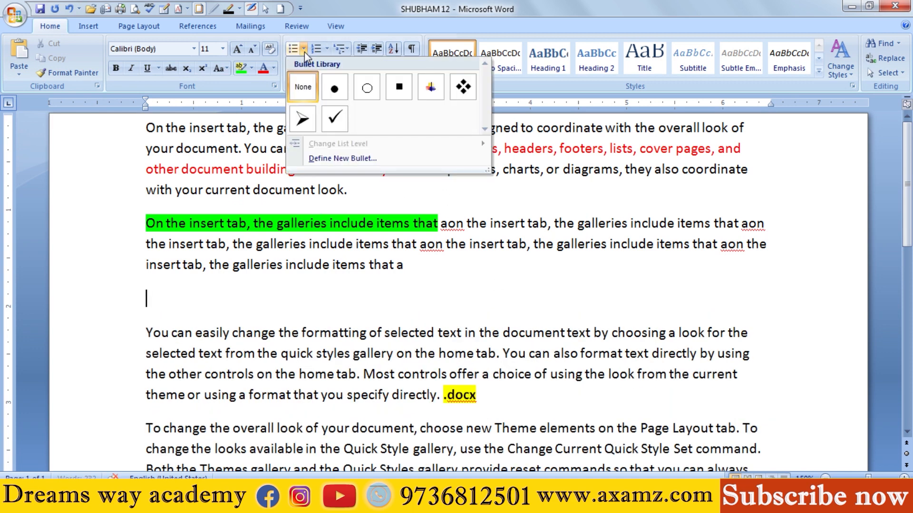
pyautogui.click(457, 90)
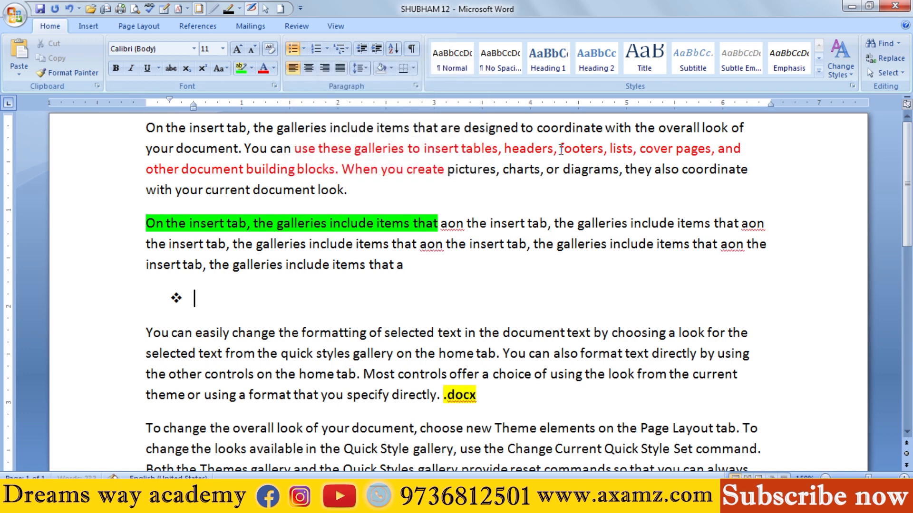
# Step: Enter AS as the first bullet item, and insert SZ with a paragraph break before "footers" in the first paragraph's red text
pyautogui.write('AS')
pyautogui.click(560, 149)
pyautogui.write('SZ')
pyautogui.press('Return')
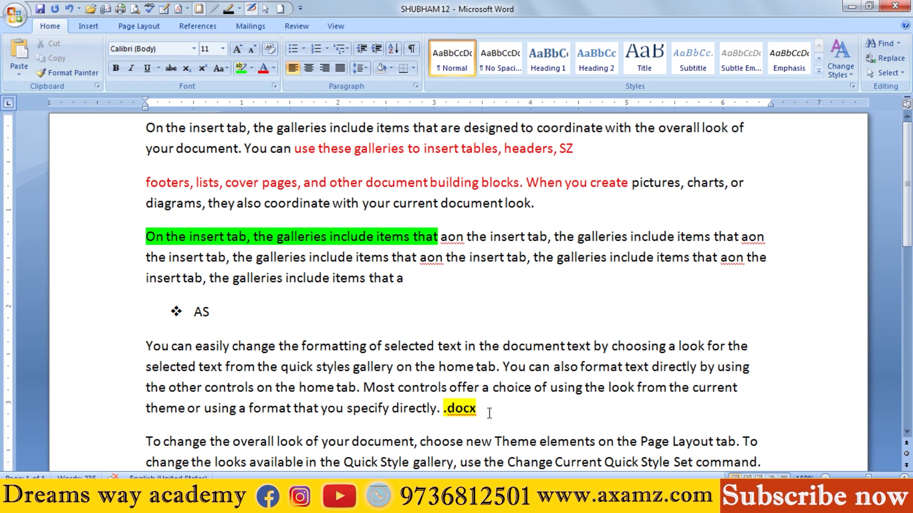
# Step: Add the bullet items AUISYUID, AIUSGKC, OPIH, CVASLK and QOJAS below AS
pyautogui.click(279, 309)
pyautogui.press('Return')
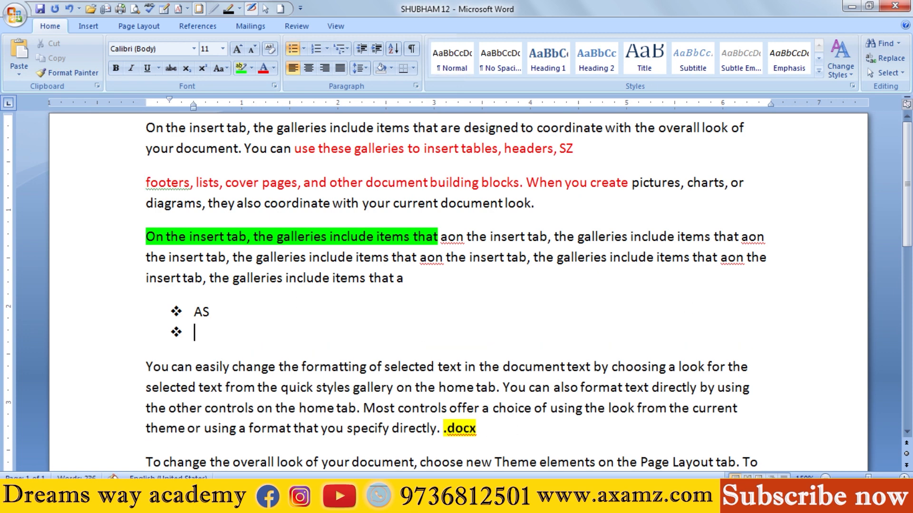
pyautogui.write('AUISYUID')
pyautogui.press('Return')
pyautogui.write('AIUSGKC')
pyautogui.press('Return')
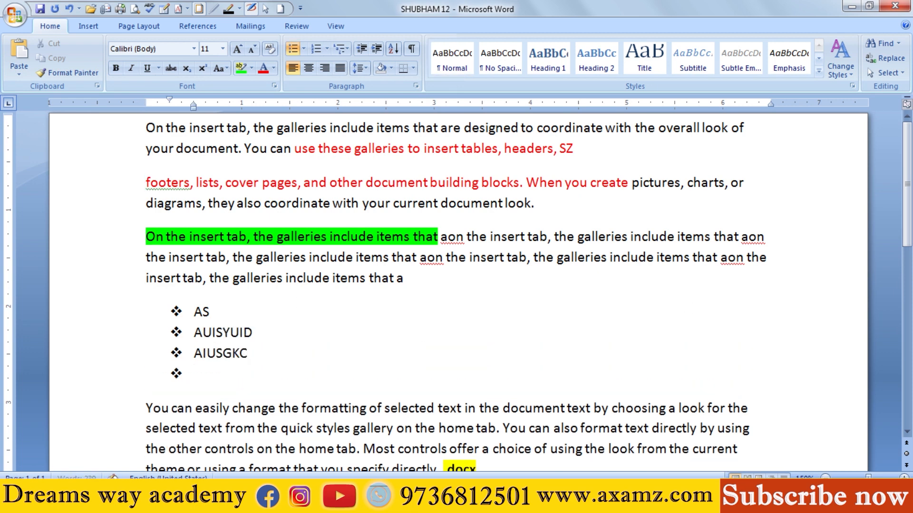
pyautogui.write('OPIH')
pyautogui.press('Return')
pyautogui.write('CVASLK')
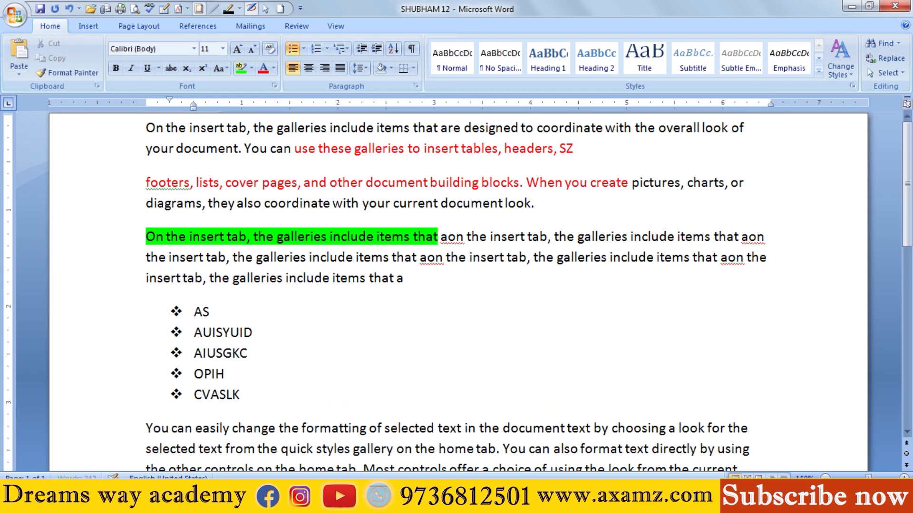
pyautogui.press('Return')
pyautogui.write('QOJ')
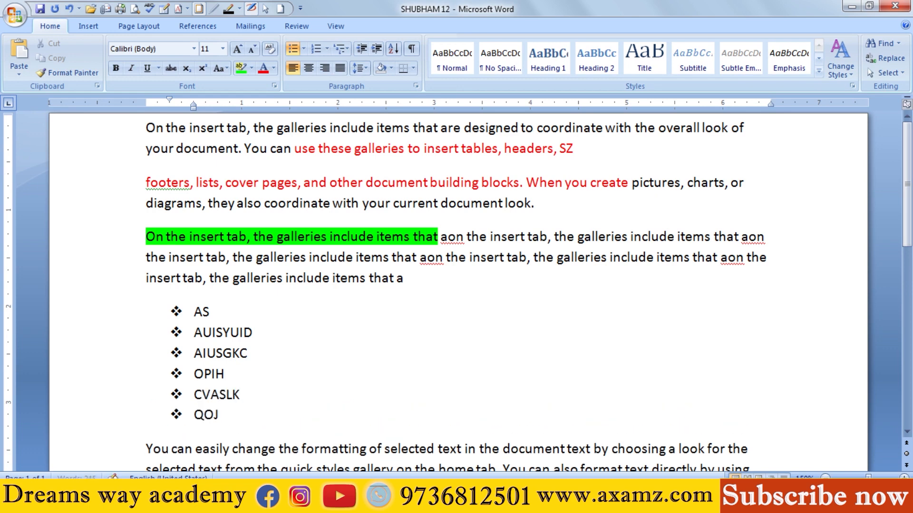
pyautogui.write('AS')
pyautogui.press('Return')
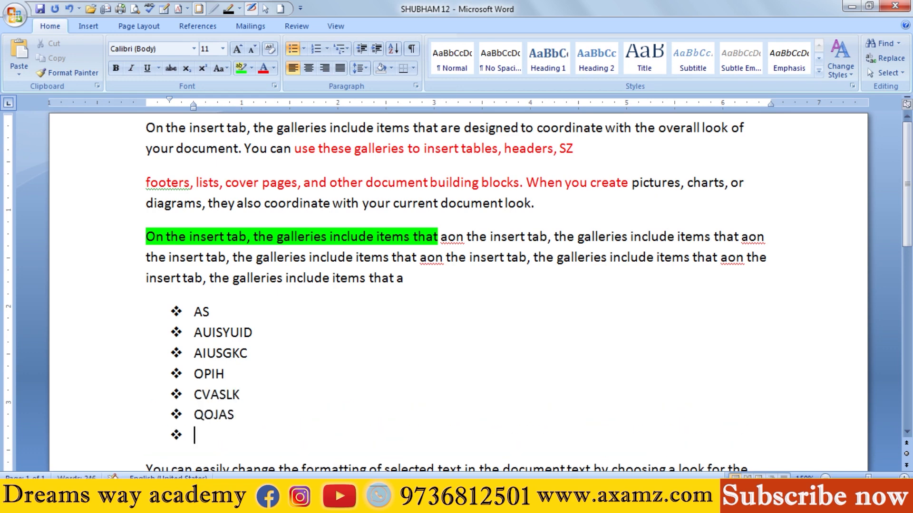
# Step: Continue the bulleted list with the items VSD, BSDF, HET, JKYR, AEWF and REYT
pyautogui.write('VSD')
pyautogui.press('Return')
pyautogui.write('BSDF')
pyautogui.press('Return')
pyautogui.write('HET')
pyautogui.press('Return')
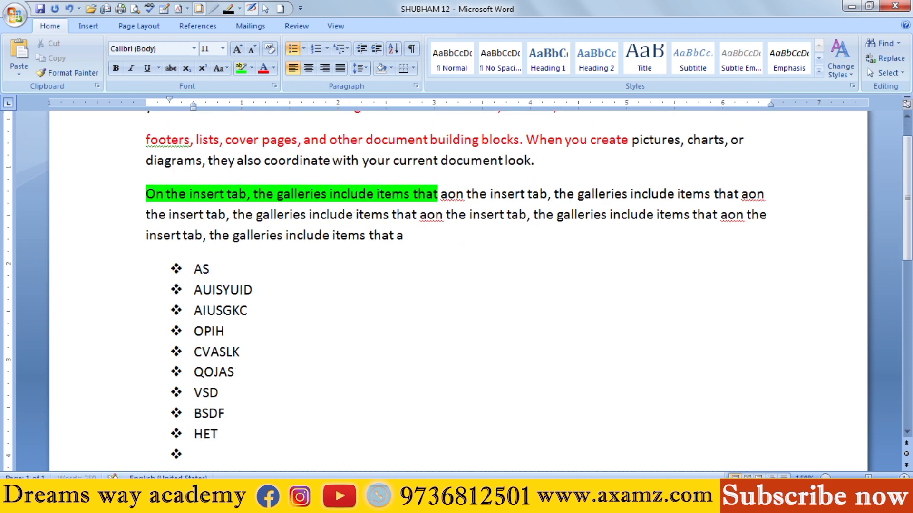
pyautogui.write('JKYR')
pyautogui.press('Return')
pyautogui.write('AEWF')
pyautogui.press('Return')
pyautogui.write('REYT')
pyautogui.press('Return')
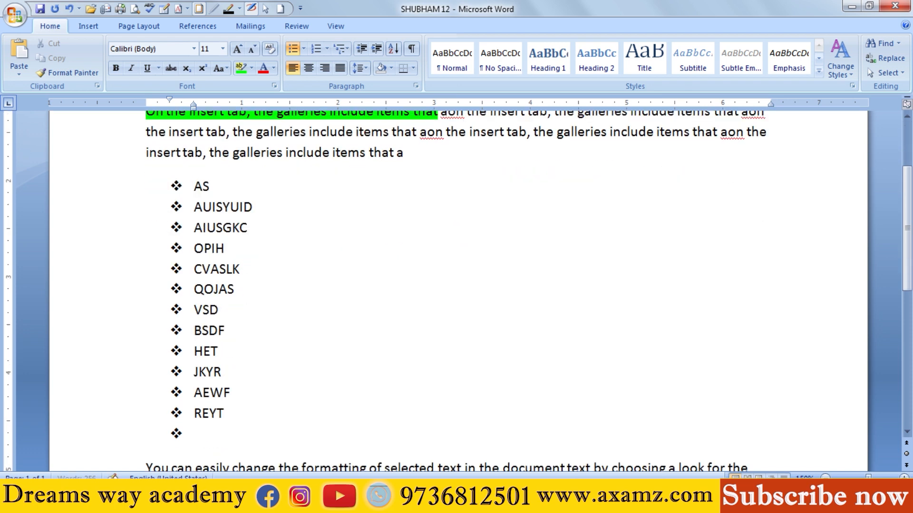
# Step: Add RYJK, LTU, ZS, FD and ADS as the last items of the bulleted list
pyautogui.write('RYJK')
pyautogui.press('Return')
pyautogui.write('LTU')
pyautogui.press('Return')
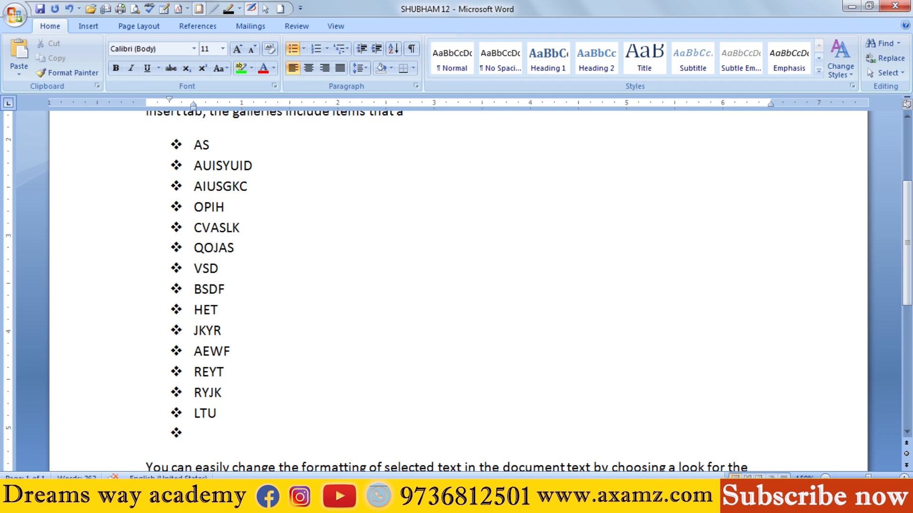
pyautogui.write('ZS')
pyautogui.press('Return')
pyautogui.write('FD')
pyautogui.press('Return')
pyautogui.write('ADS')
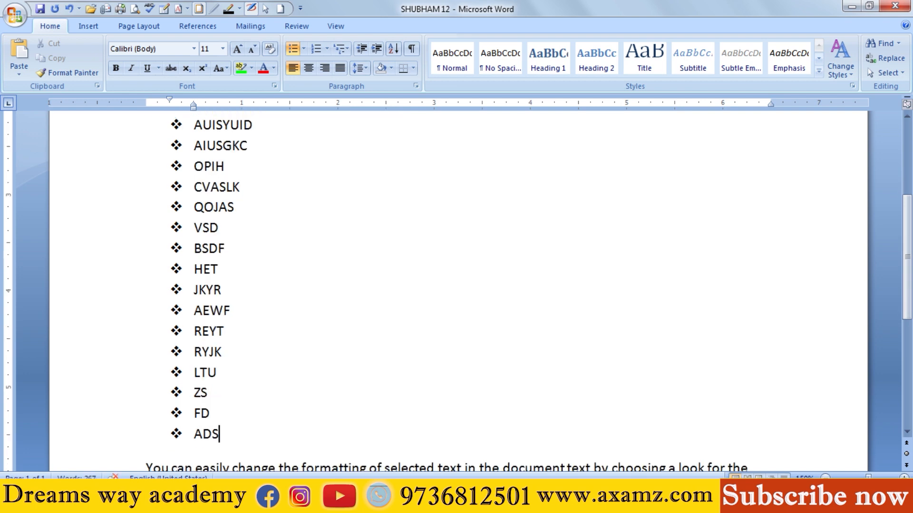
# Step: Convert the bullet items from AS through FD to a numbered list in the 1. 2. 3. format
pyautogui.scroll(2, 338, 320)
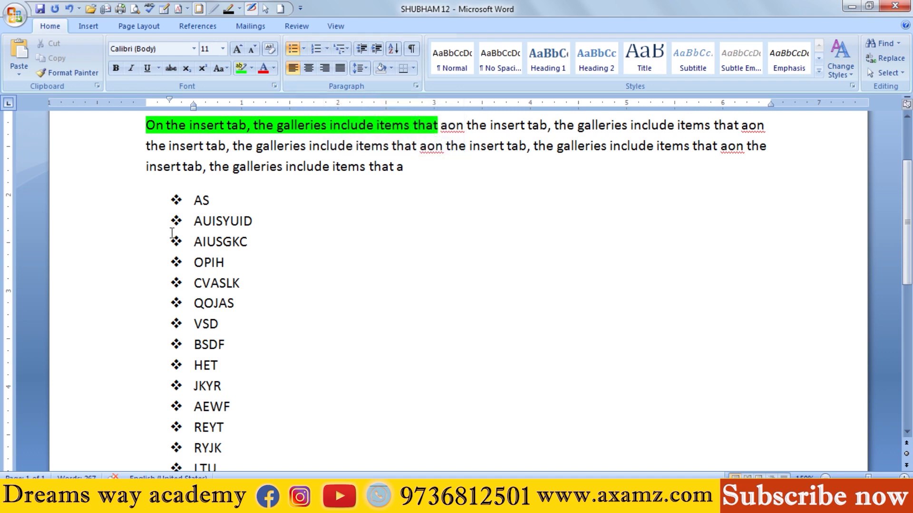
pyautogui.moveTo(192, 203); pyautogui.dragTo(223, 416)
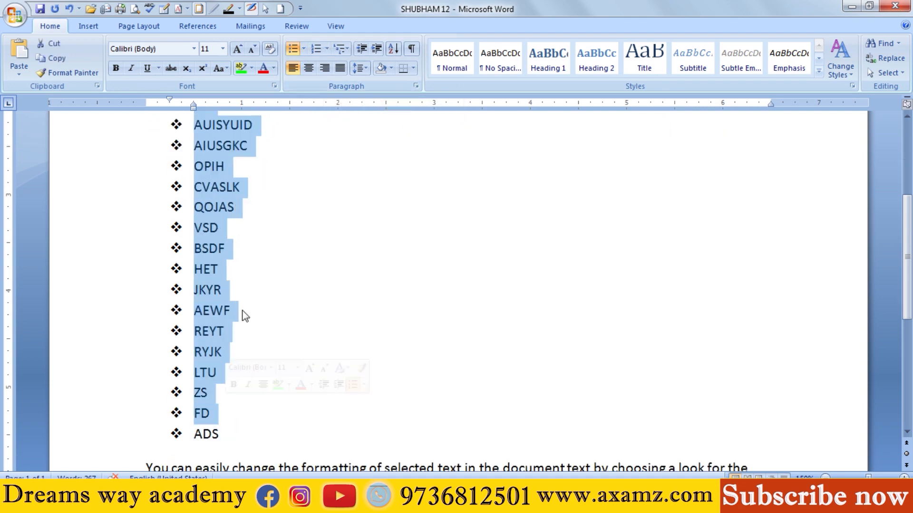
pyautogui.click(325, 49)
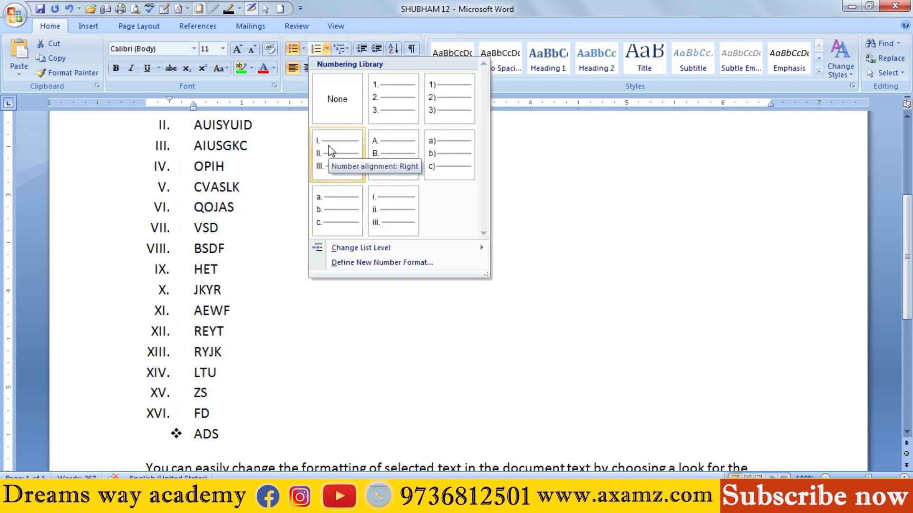
pyautogui.click(375, 103)
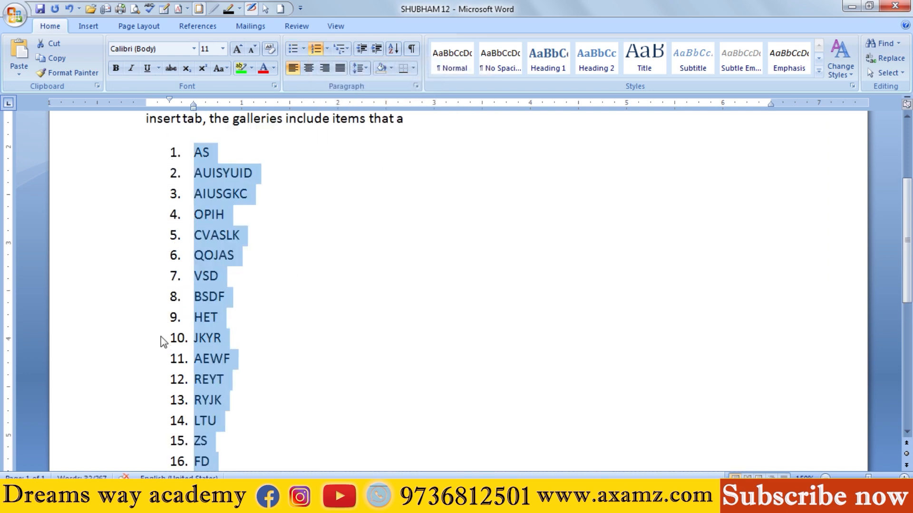
pyautogui.scroll(-2, 287, 335)
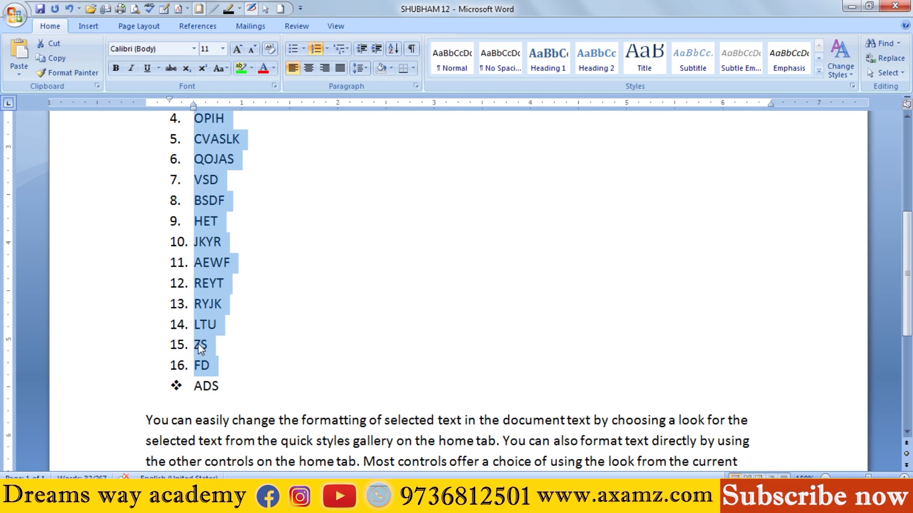
pyautogui.scroll(4, 200, 350)
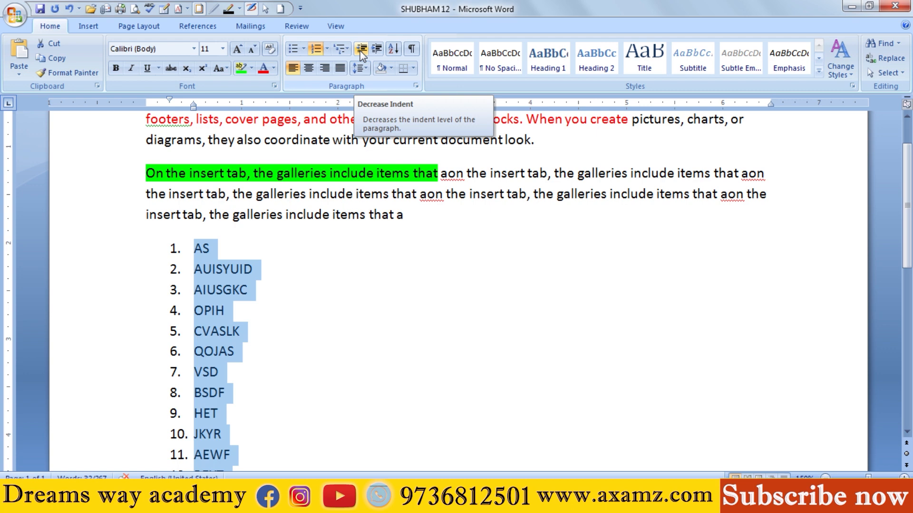
# Step: Remove the numbering from the items AS through FD so they become plain paragraphs, and deselect them
pyautogui.click(296, 266)
pyautogui.scroll(-2, 244, 457)
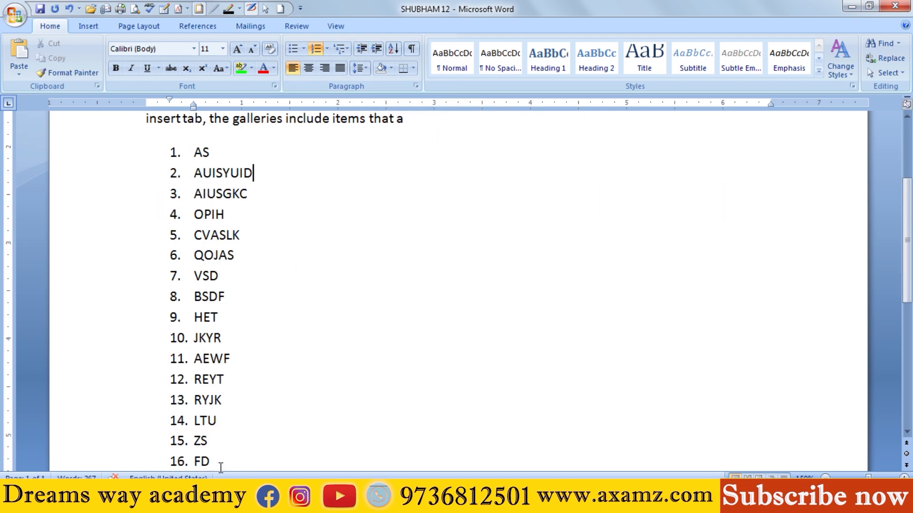
pyautogui.moveTo(221, 468); pyautogui.dragTo(163, 147)
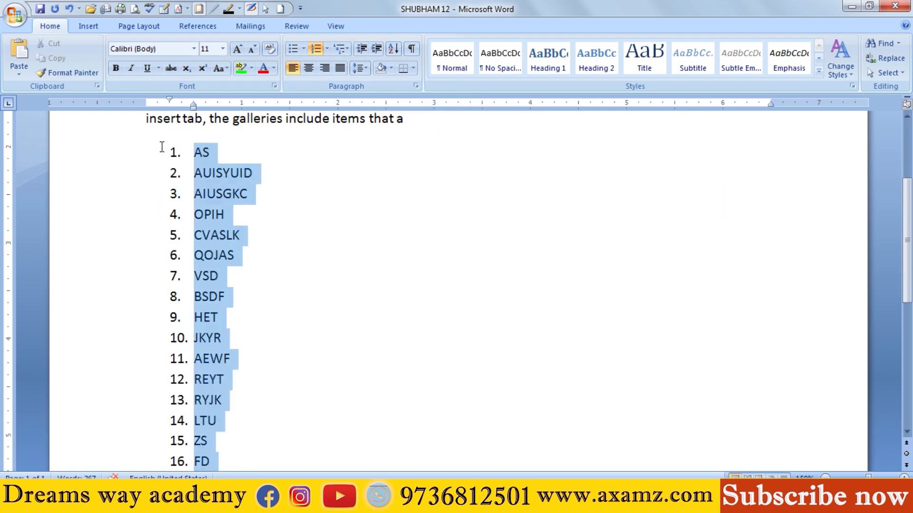
pyautogui.click(314, 49)
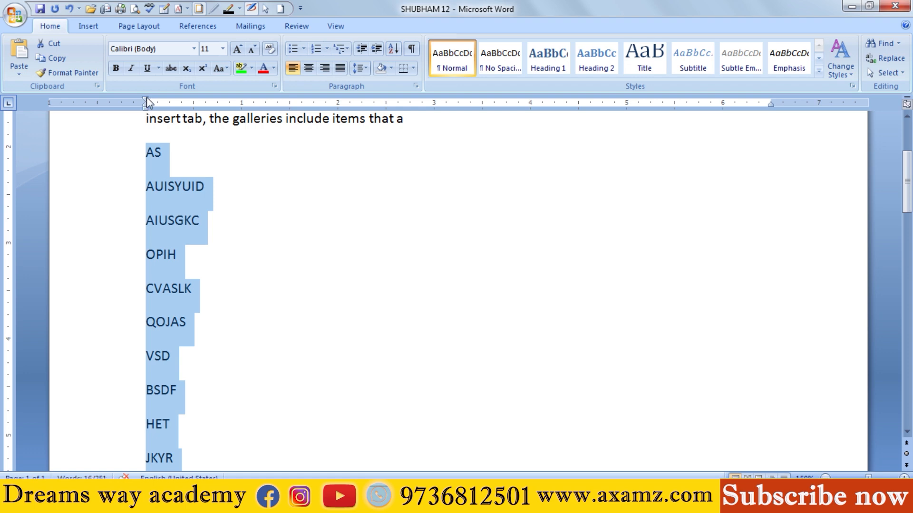
pyautogui.click(300, 190)
pyautogui.scroll(3, 160, 133)
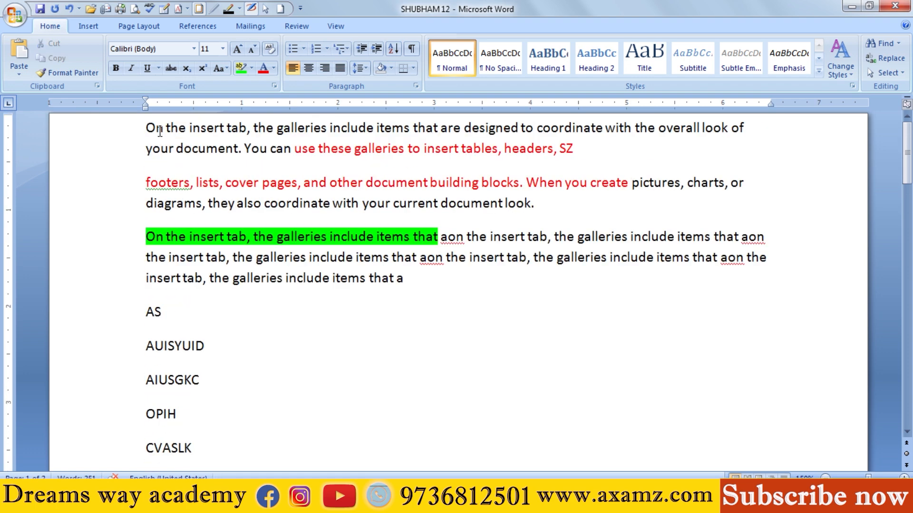
# Step: Insert an empty paragraph after "headers, SZ" in the first paragraph
pyautogui.hotkey('ctrl', 'a')
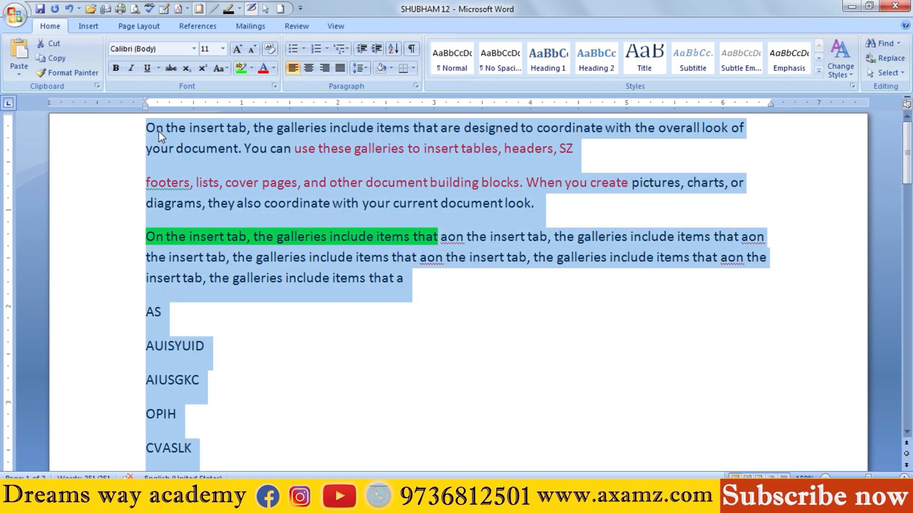
pyautogui.click(152, 149)
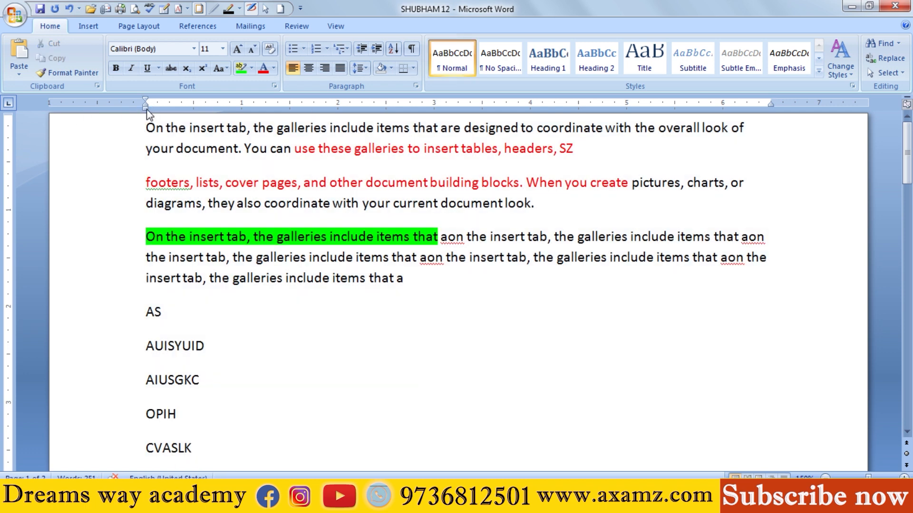
pyautogui.click(585, 152)
pyautogui.press('Return')
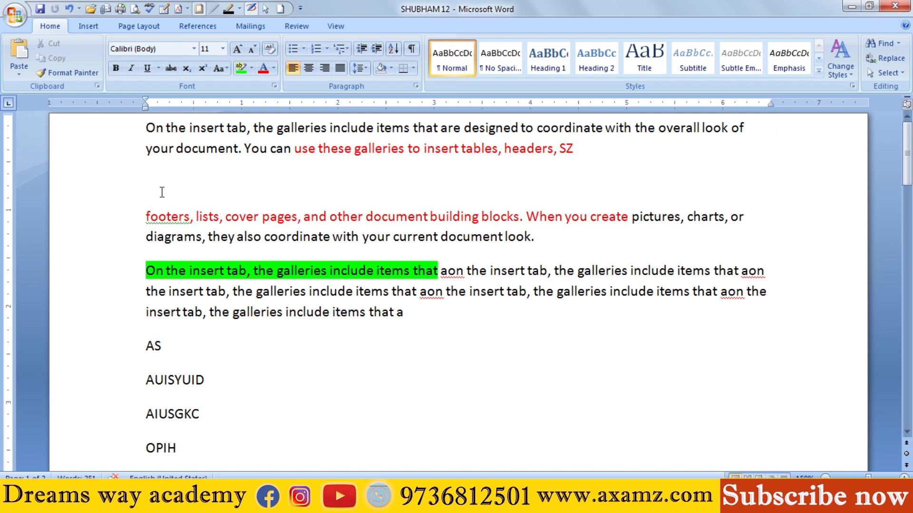
# Step: Try a left indent of about 2.7 inches on the whole document and a new paragraph after "SZ", and undo both
pyautogui.hotkey('ctrl', 'a')
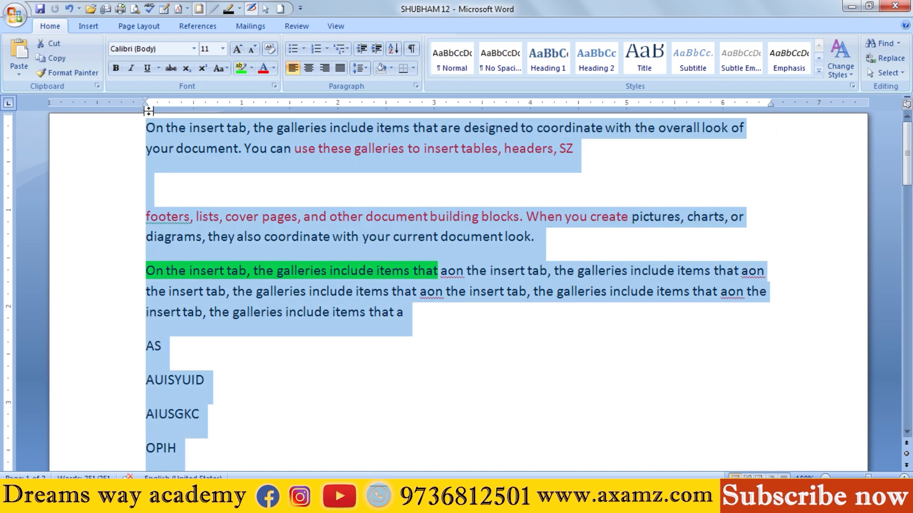
pyautogui.moveTo(147, 108)
pyautogui.mouseDown()
pyautogui.moveTo(90, 109)
pyautogui.moveTo(403, 119)
pyautogui.mouseUp()
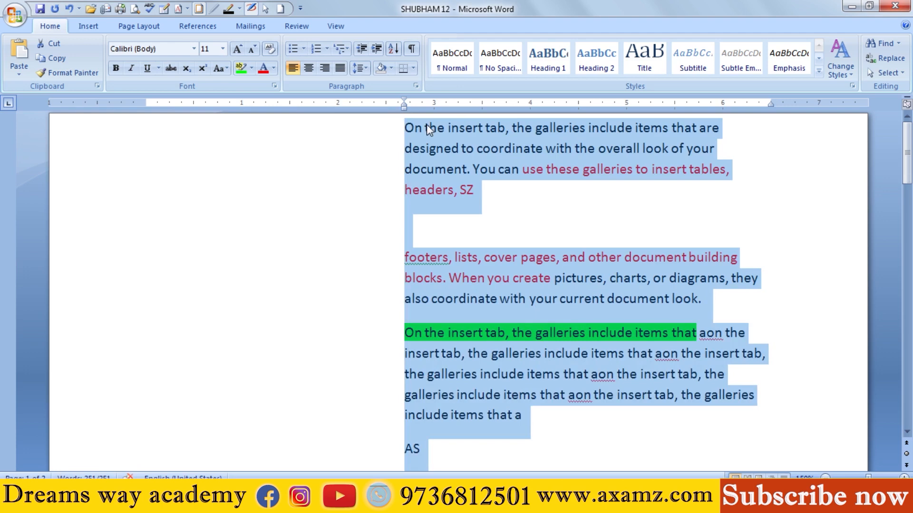
pyautogui.click(489, 194)
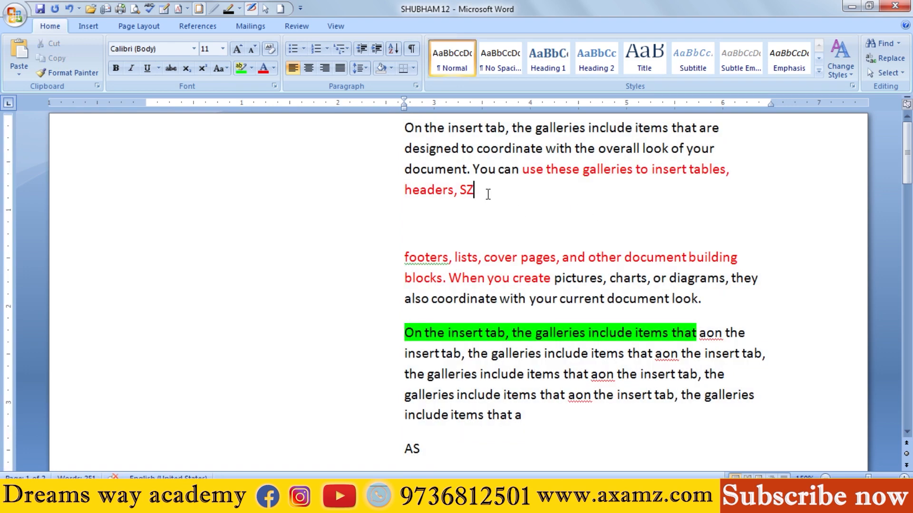
pyautogui.press('Return')
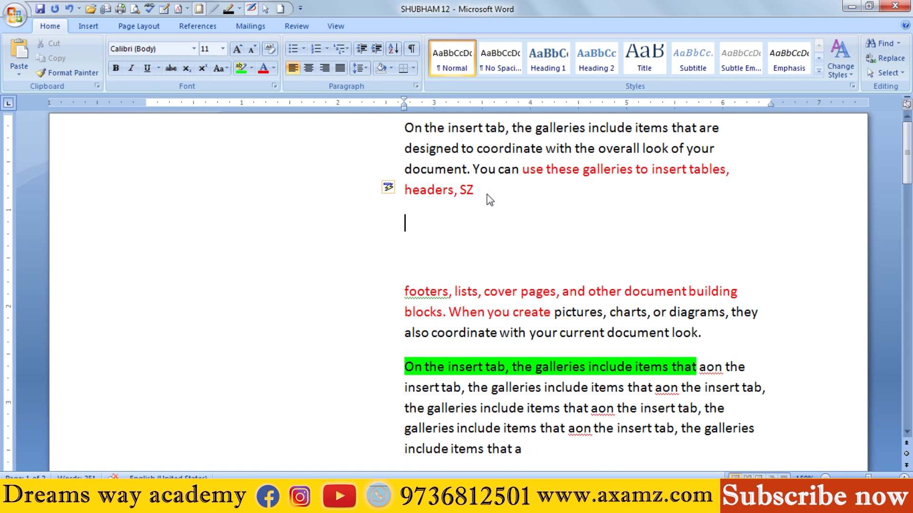
pyautogui.hotkey('ctrl', 'z')
pyautogui.hotkey('ctrl', 'z')
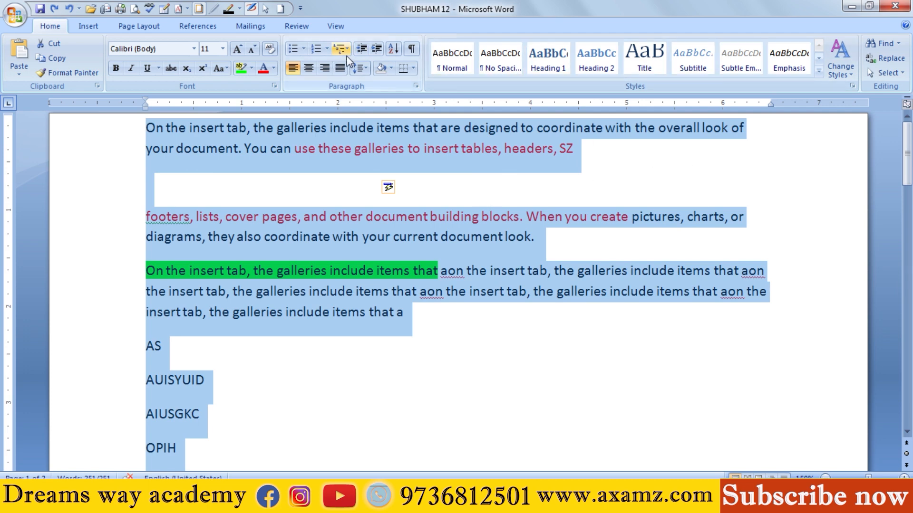
# Step: Increase the left indent of all the document's text to 2 inches with Increase Indent
pyautogui.click(362, 53)
pyautogui.click(362, 53)
pyautogui.click(380, 51)
pyautogui.click(380, 52)
pyautogui.click(380, 52)
pyautogui.click(380, 51)
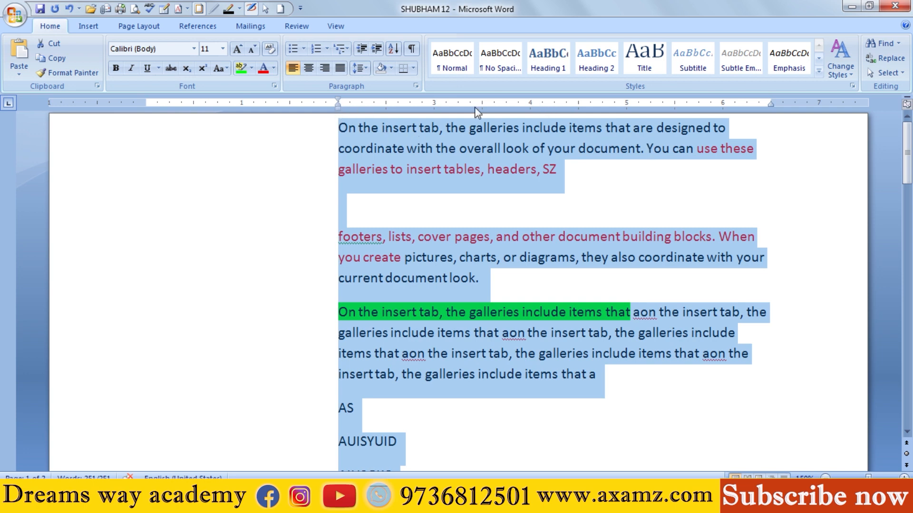
pyautogui.moveTo(341, 125); pyautogui.dragTo(726, 125)
pyautogui.click(729, 125)
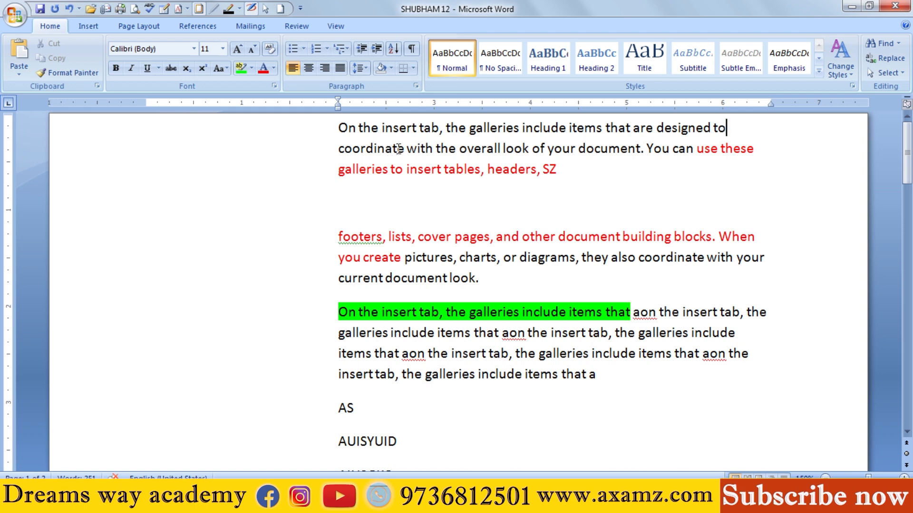
pyautogui.moveTo(404, 149); pyautogui.dragTo(316, 149)
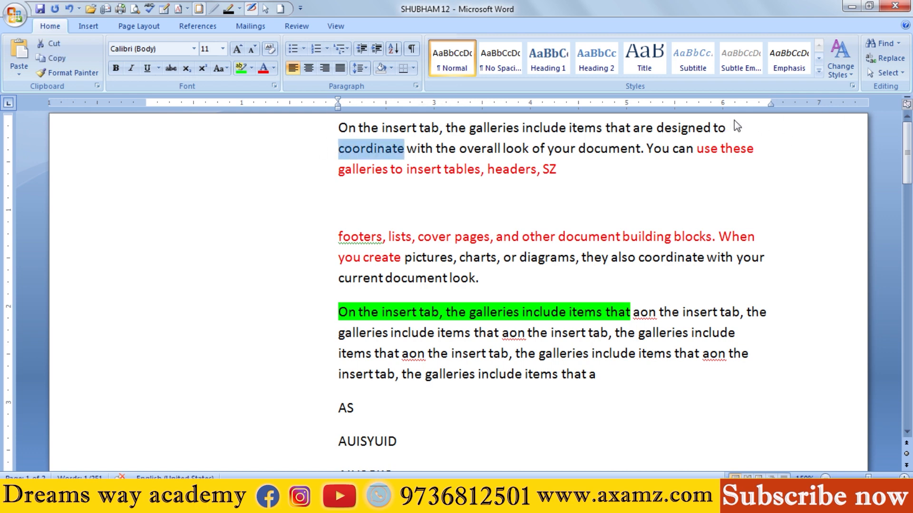
pyautogui.click(350, 128)
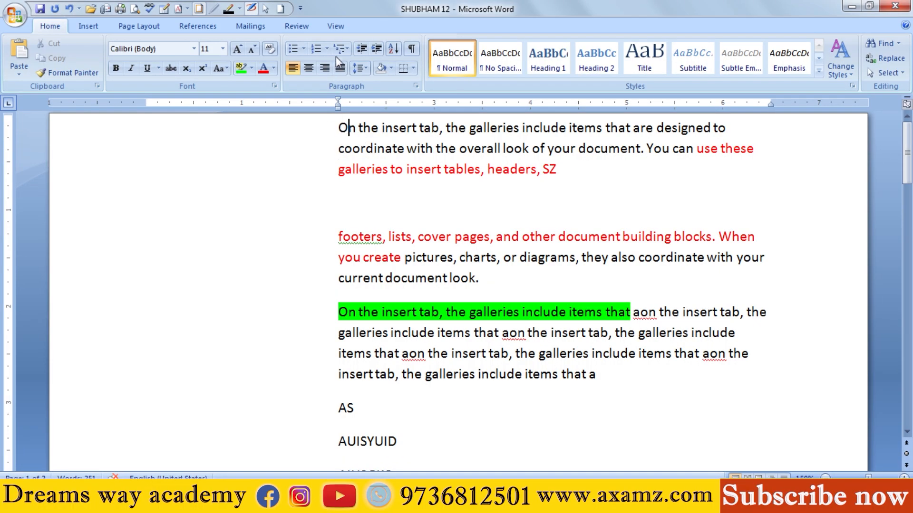
# Step: Remove the left indent from all the document's text with Decrease Indent, then deselect it
pyautogui.hotkey('ctrl', 'a')
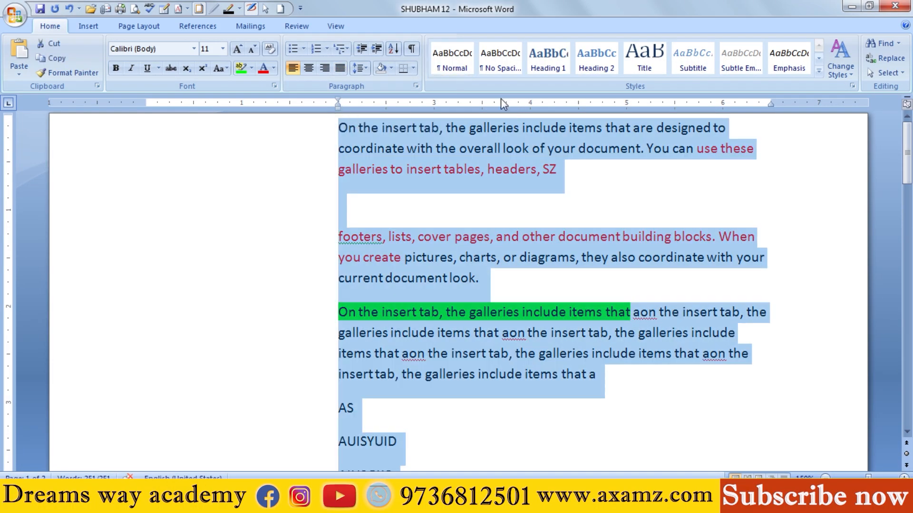
pyautogui.click(360, 48)
pyautogui.click(360, 49)
pyautogui.click(359, 49)
pyautogui.click(359, 49)
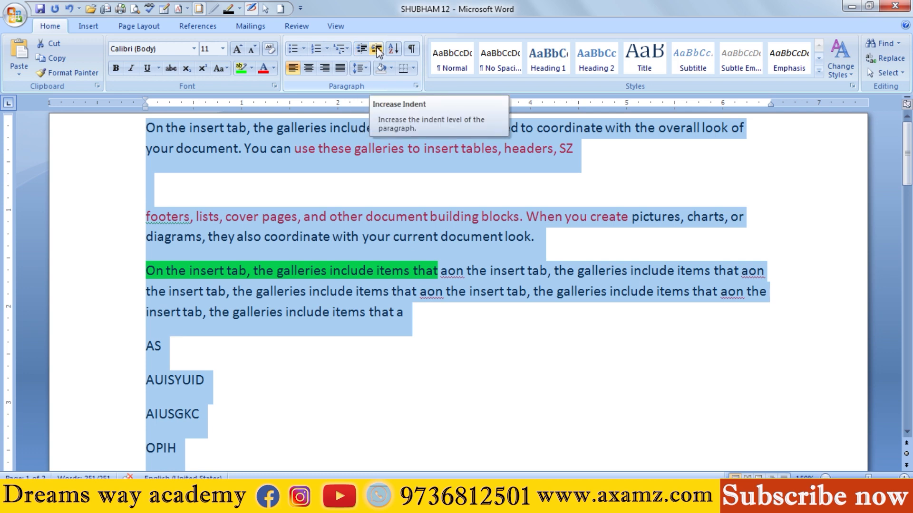
pyautogui.click(361, 199)
# Step: Select the items AS through ADS and remove the bullet formatting from them
pyautogui.scroll(-3, 204, 223)
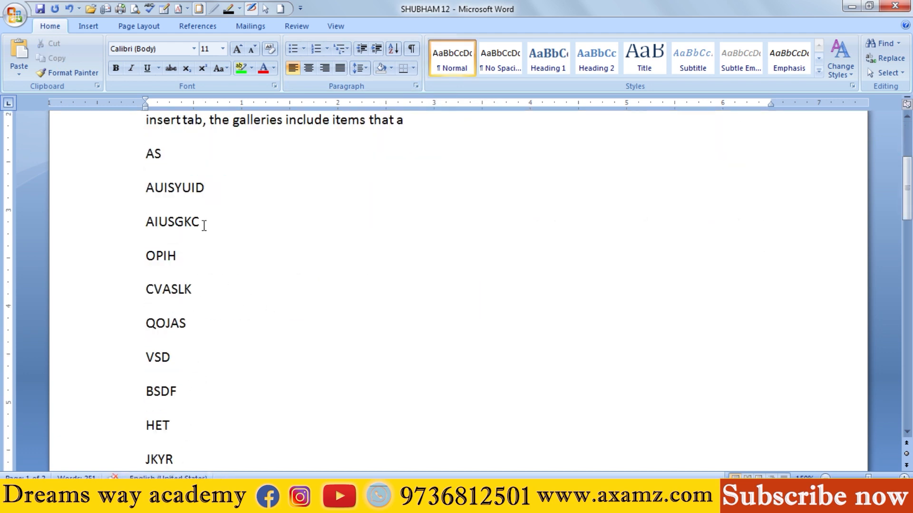
pyautogui.moveTo(149, 154); pyautogui.dragTo(248, 461)
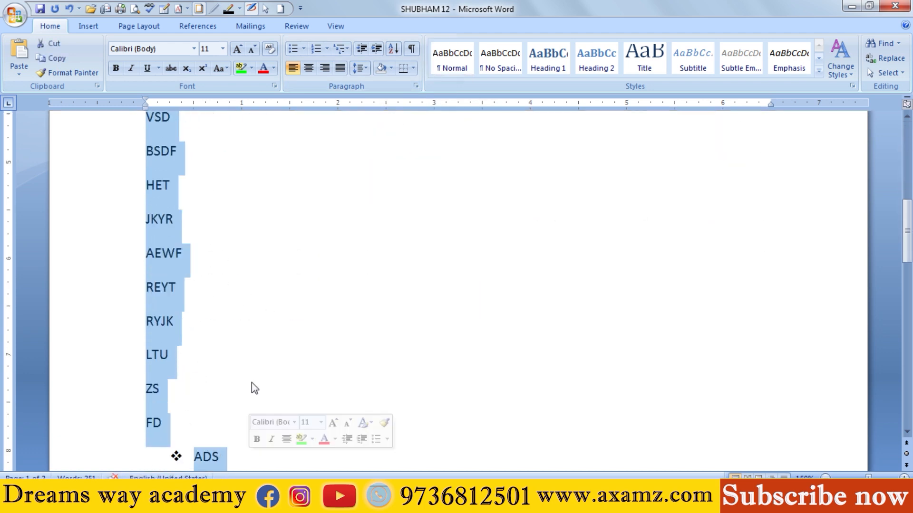
pyautogui.click(293, 50)
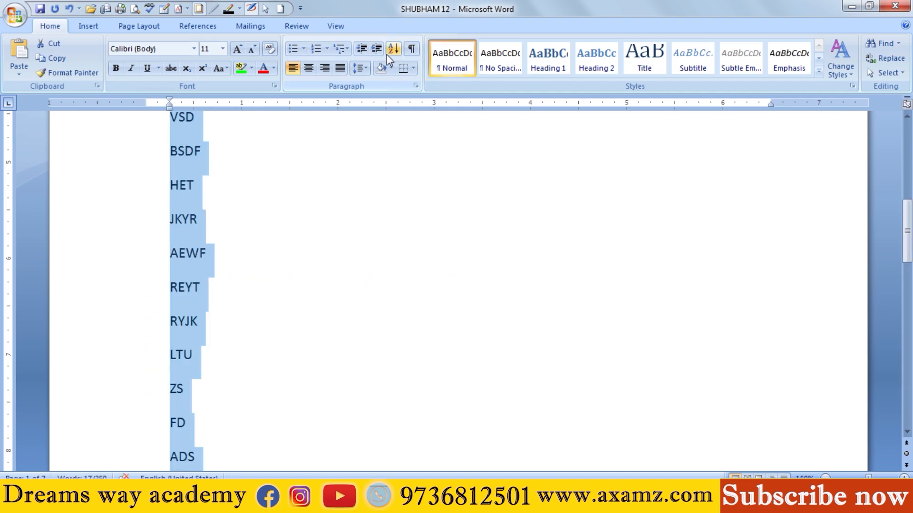
# Step: Tighten the line spacing of the items AS through ADS and remove the space after each paragraph
pyautogui.click(360, 68)
pyautogui.click(376, 84)
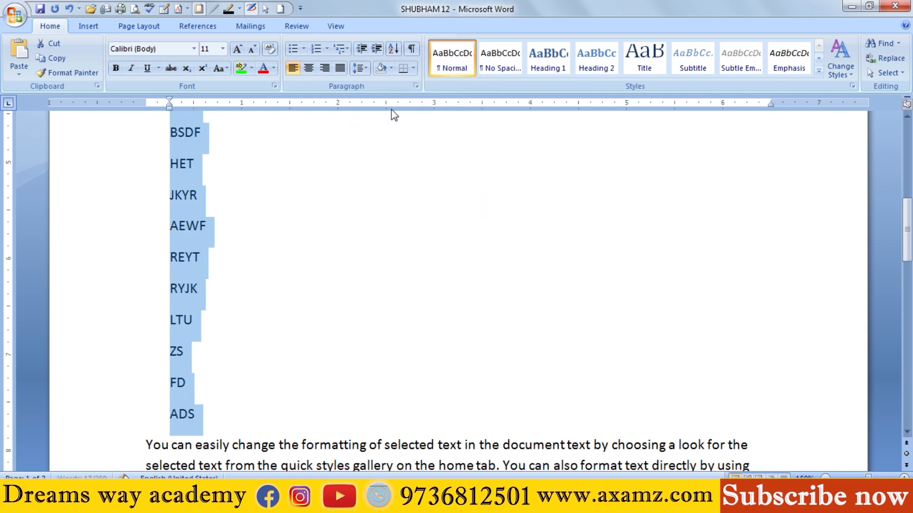
pyautogui.click(360, 68)
pyautogui.click(380, 203)
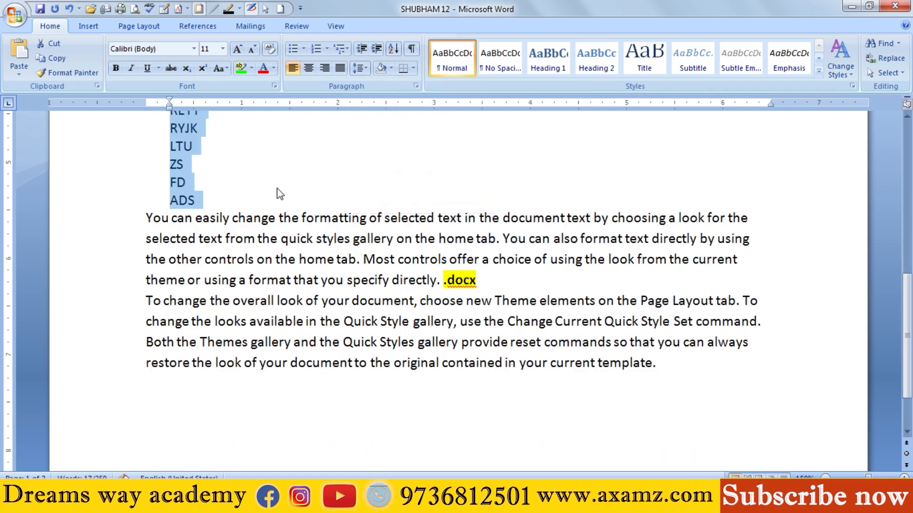
# Step: Delete the items AS and AUISYUID and replace the initial A of AIUSGKC with G
pyautogui.scroll(5, 266, 188)
pyautogui.moveTo(190, 155); pyautogui.dragTo(228, 172)
pyautogui.click(191, 172)
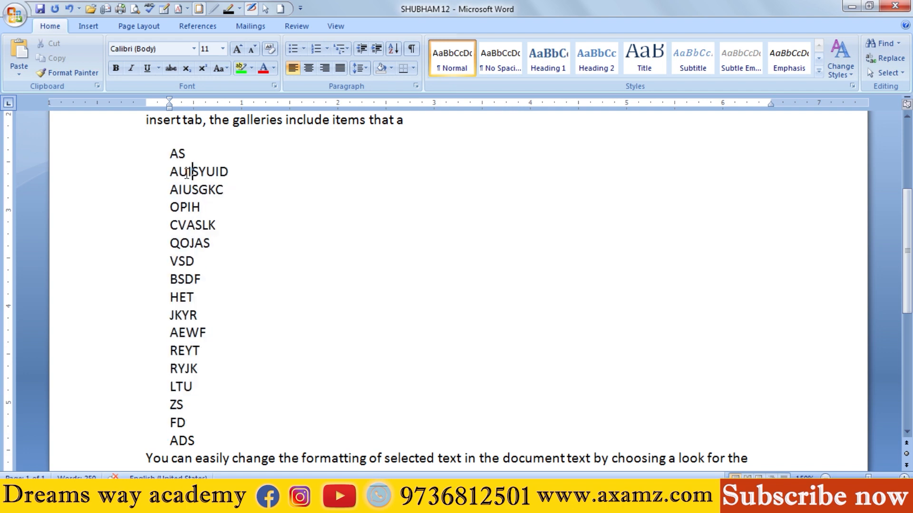
pyautogui.moveTo(164, 171); pyautogui.dragTo(171, 159)
pyautogui.press('Delete')
pyautogui.write('G')
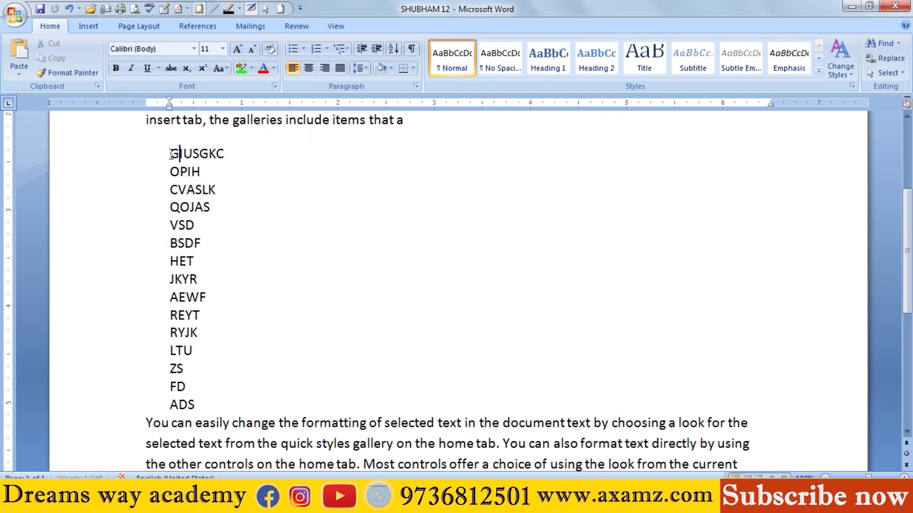
# Step: Sort the items GIUSGKC through ADS as text by paragraphs in ascending order
pyautogui.click(316, 187)
pyautogui.moveTo(169, 153); pyautogui.dragTo(209, 400)
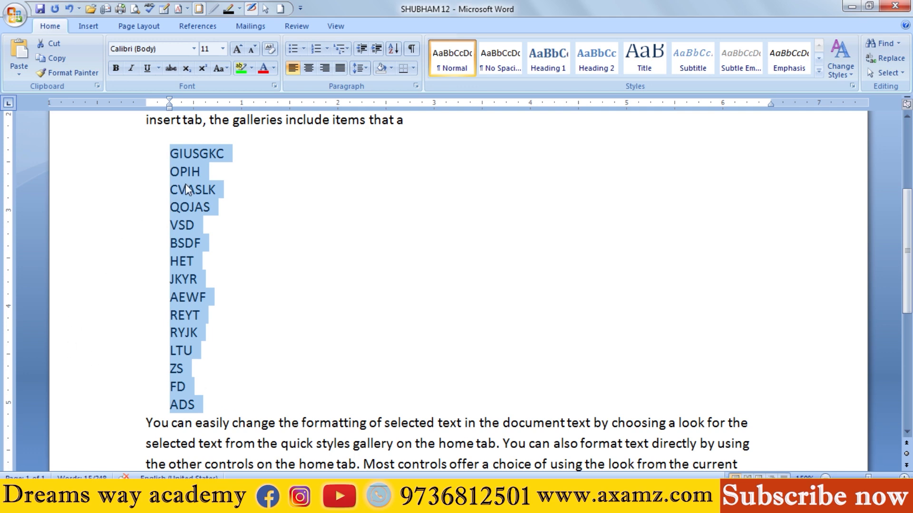
pyautogui.click(393, 51)
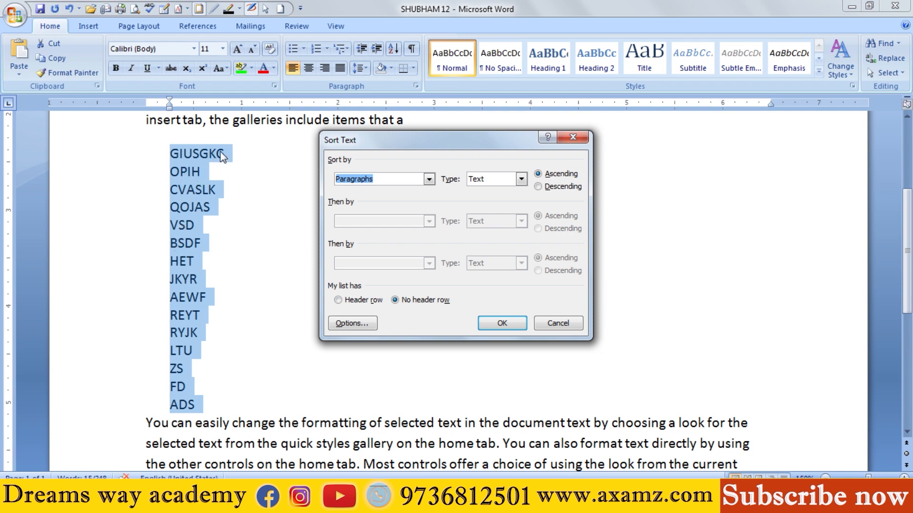
pyautogui.click(501, 323)
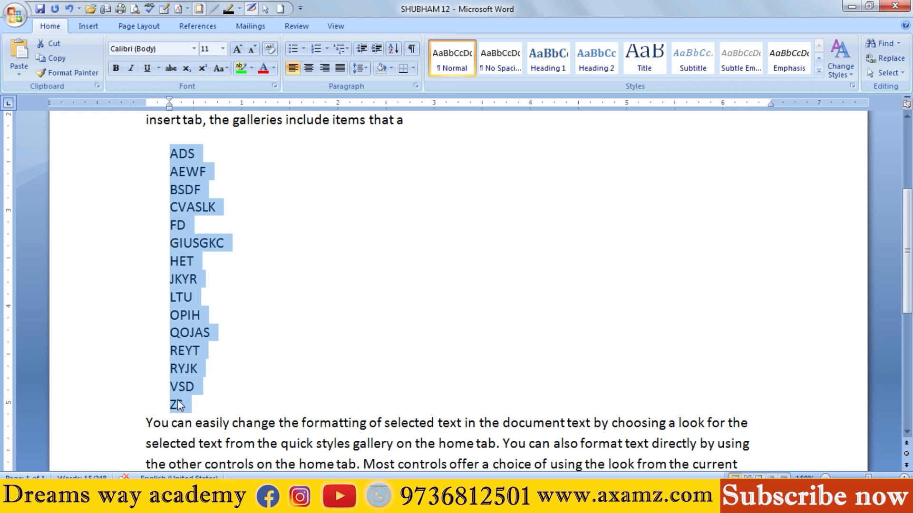
# Step: Try sorting the list in descending order, and undo that sort
pyautogui.click(392, 47)
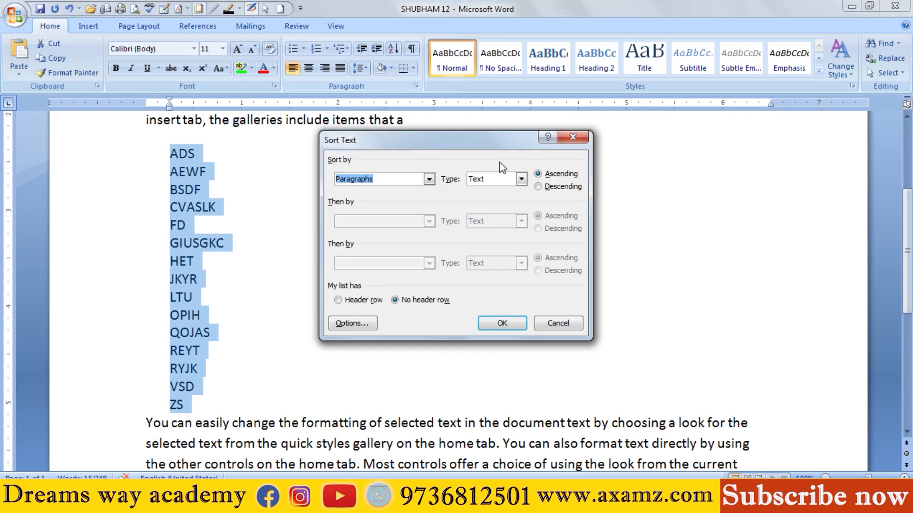
pyautogui.click(538, 187)
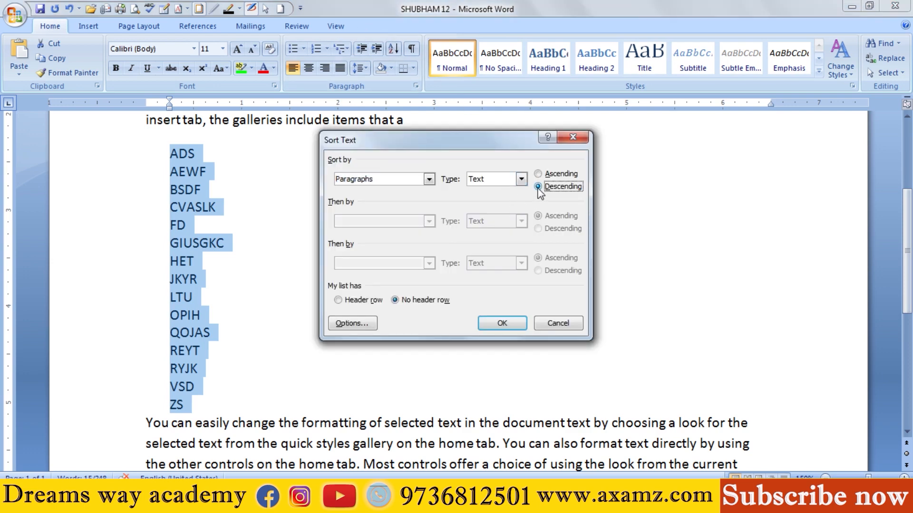
pyautogui.click(513, 325)
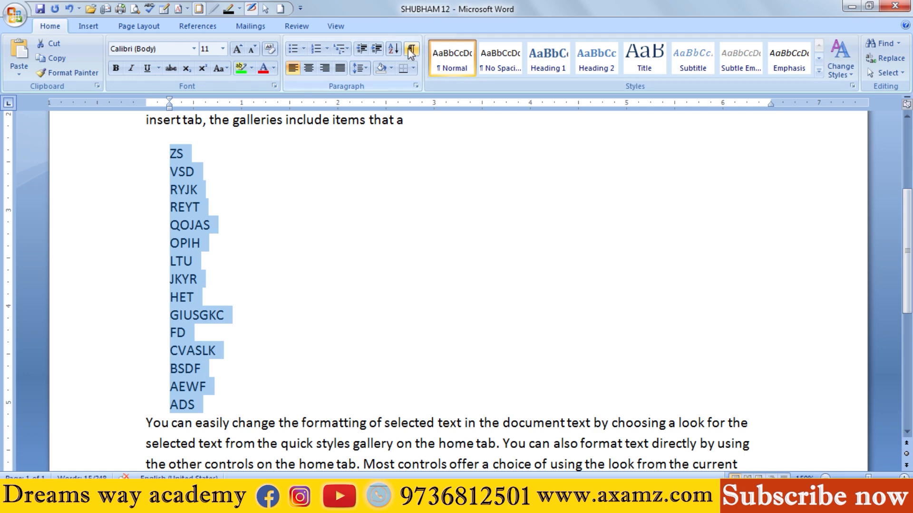
pyautogui.click(331, 173)
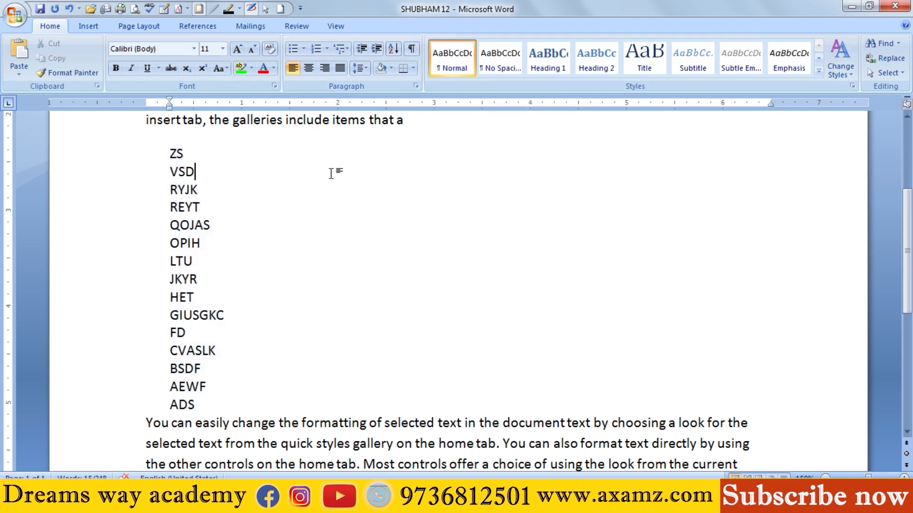
pyautogui.hotkey('ctrl', 'z')
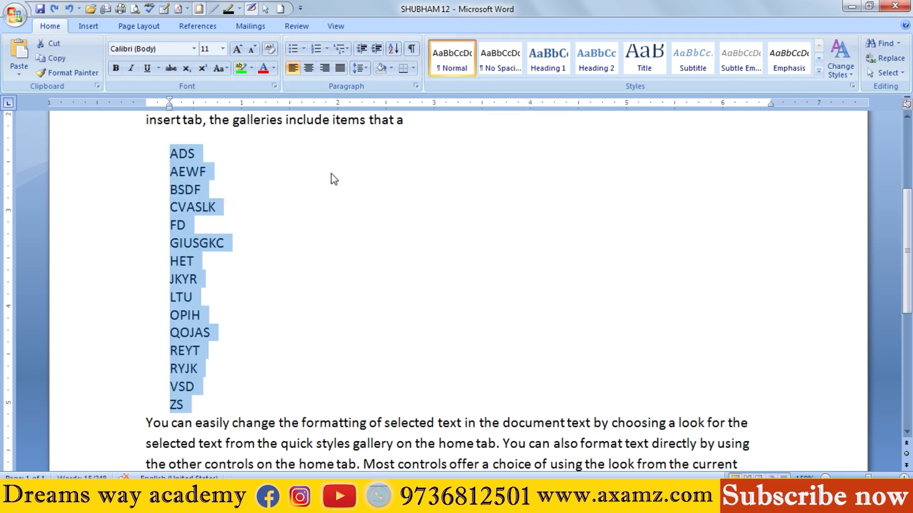
# Step: Delete the sorted list and turn on the display of paragraph marks and formatting symbols
pyautogui.press('Delete')
pyautogui.scroll(3, 337, 205)
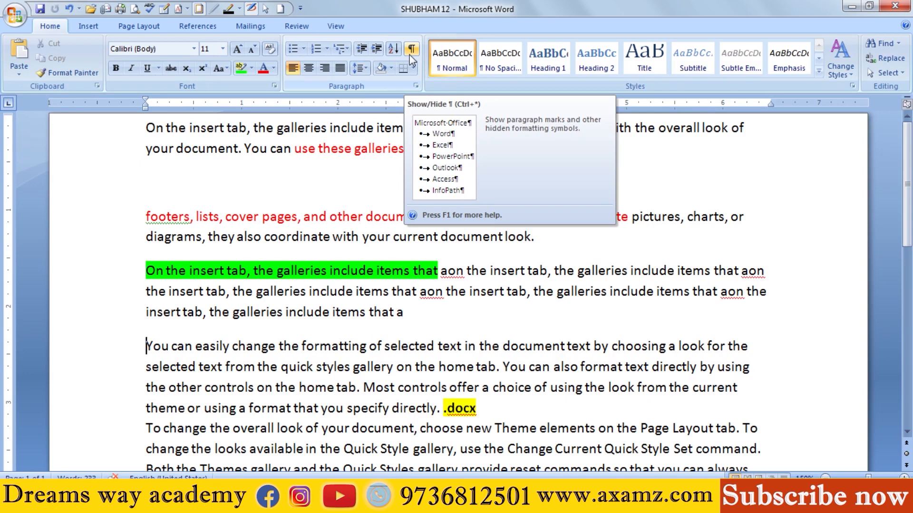
pyautogui.click(344, 187)
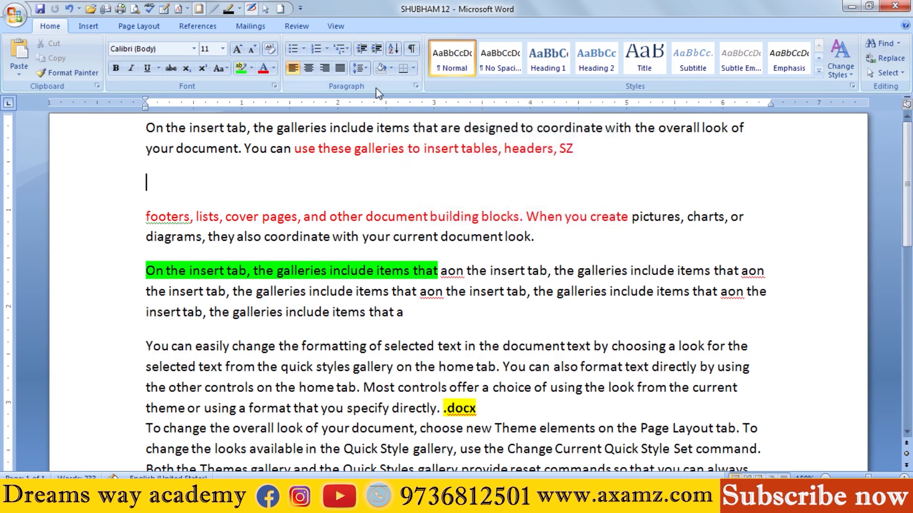
pyautogui.click(412, 50)
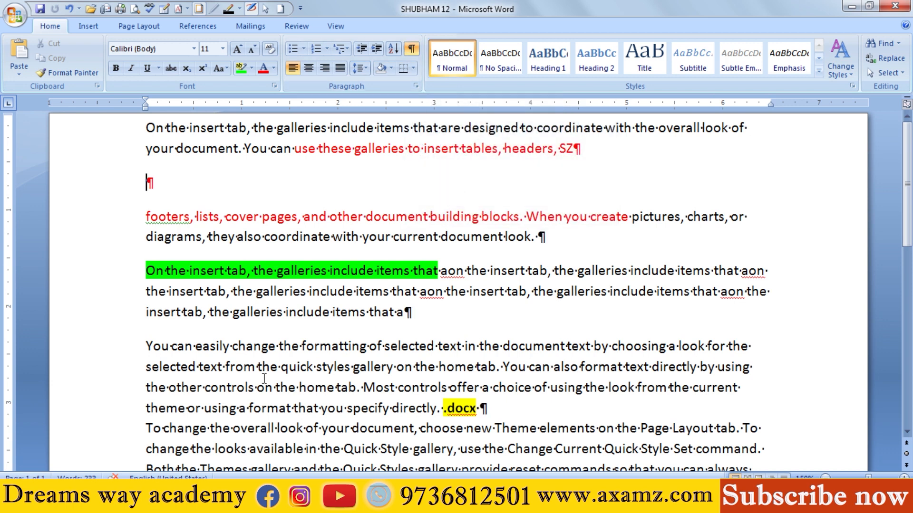
# Step: Examine the paragraph marks at the ends of the paragraphs and on the empty line
pyautogui.click(580, 149)
pyautogui.click(547, 235)
pyautogui.click(411, 312)
pyautogui.click(495, 408)
pyautogui.click(586, 150)
pyautogui.click(163, 188)
# Step: Insert three more empty paragraphs below "headers, SZ" and delete all the empty paragraphs there
pyautogui.moveTo(143, 178); pyautogui.dragTo(158, 187)
pyautogui.click(158, 188)
pyautogui.press('Return')
pyautogui.press('Return')
pyautogui.press('Return')
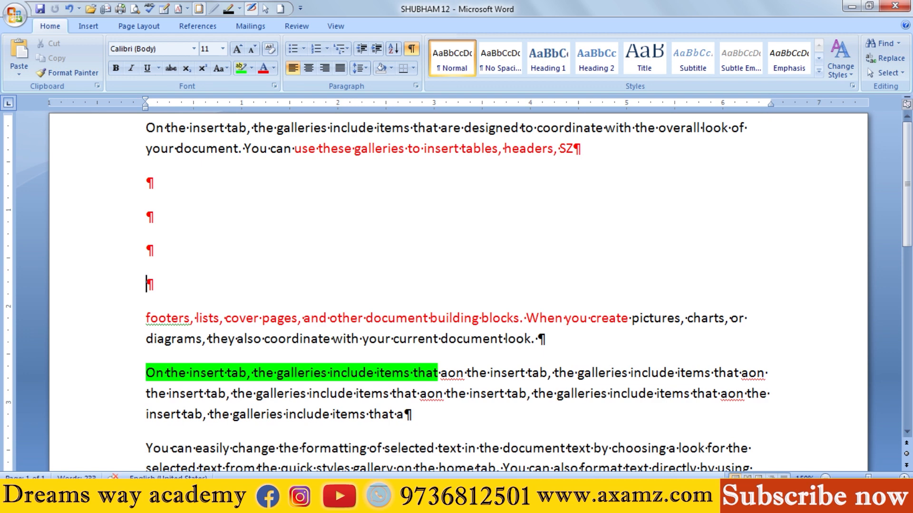
pyautogui.press('BackSpace')
pyautogui.press('BackSpace')
pyautogui.press('BackSpace')
pyautogui.press('BackSpace')
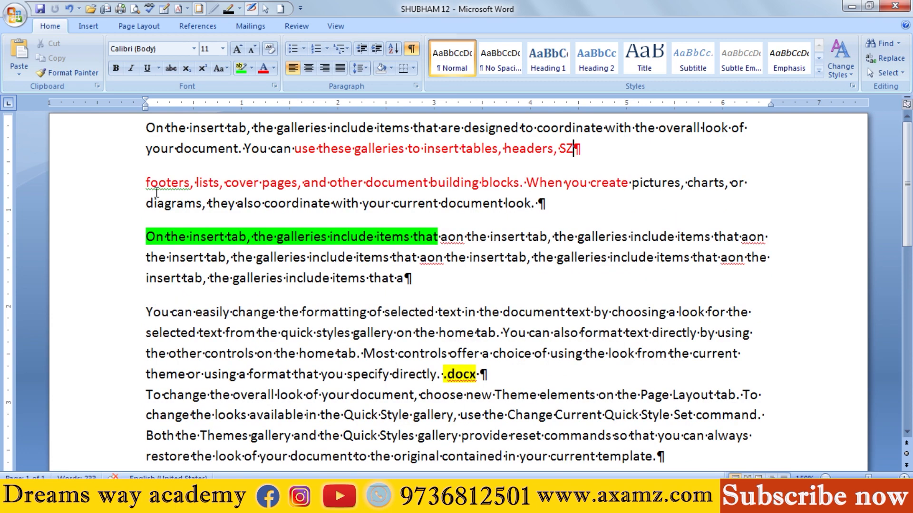
# Step: Examine at an enlarged zoom the dots marking spaces between words in the paragraph starting with "footers"
pyautogui.keyDown('ctrl'); pyautogui.scroll(5, 213, 266); pyautogui.keyUp('ctrl')
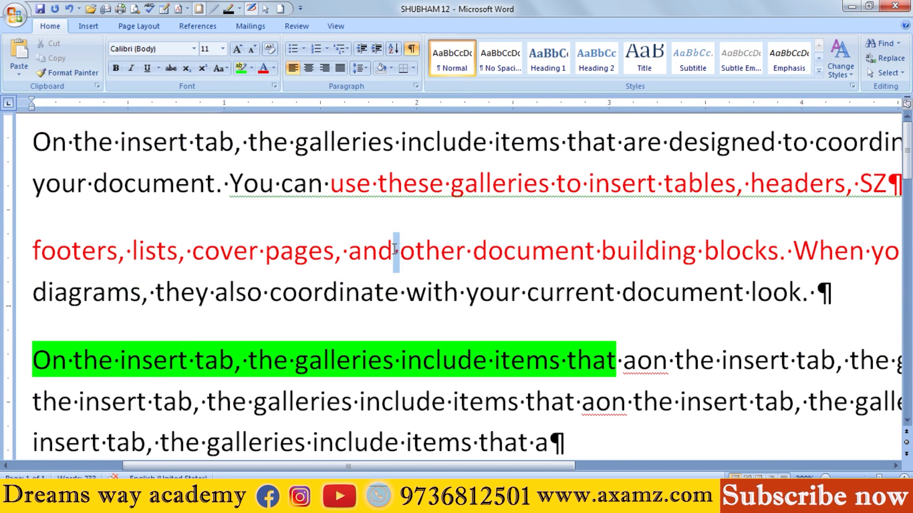
pyautogui.moveTo(463, 249); pyautogui.dragTo(473, 249)
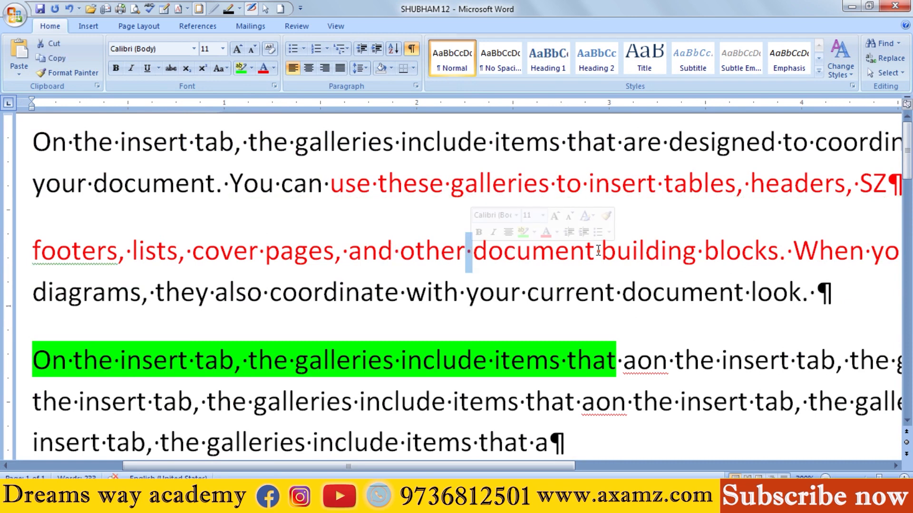
pyautogui.moveTo(601, 251); pyautogui.dragTo(595, 251)
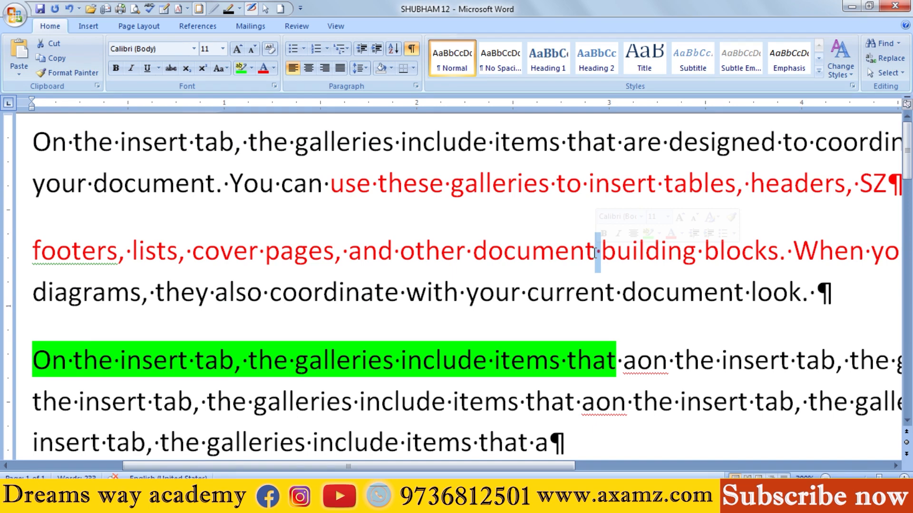
# Step: Insert several extra spaces before "document" in "To change the overall look of your document" and delete all but one of them
pyautogui.scroll(-5, 578, 332)
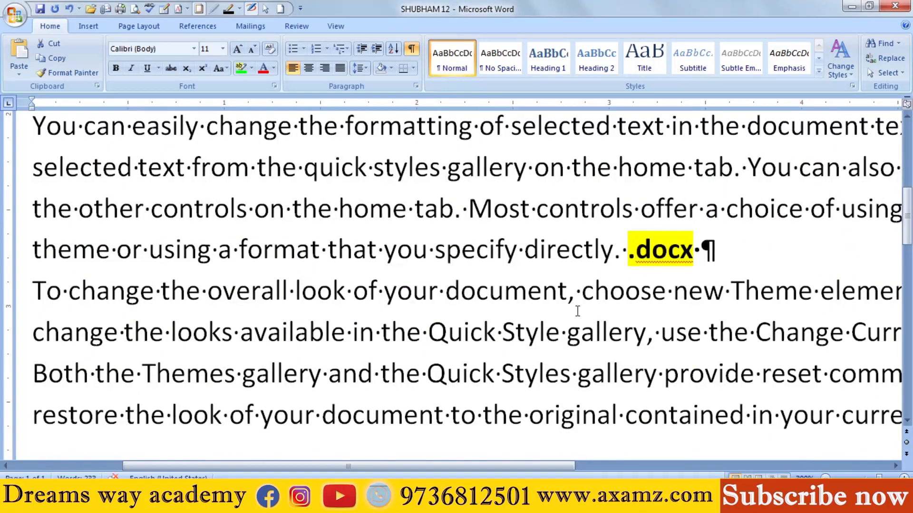
pyautogui.click(578, 296)
pyautogui.click(452, 292)
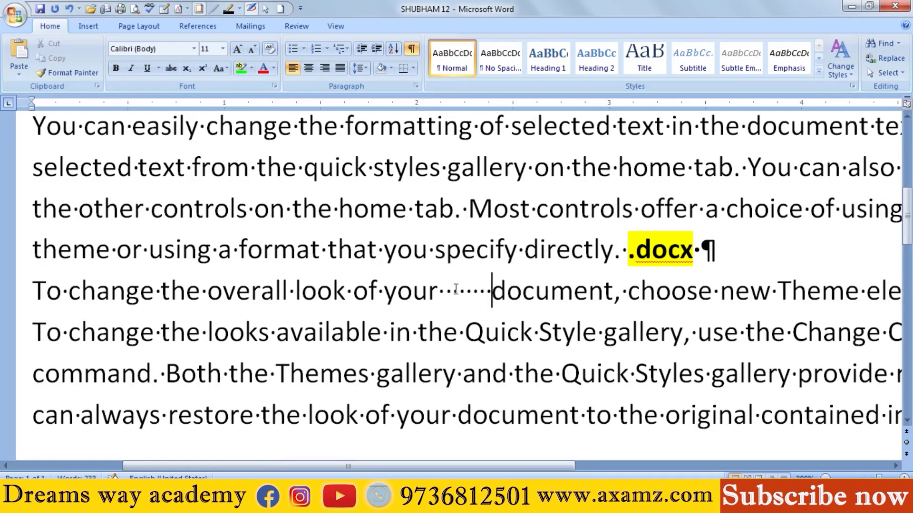
pyautogui.moveTo(489, 291); pyautogui.dragTo(450, 293)
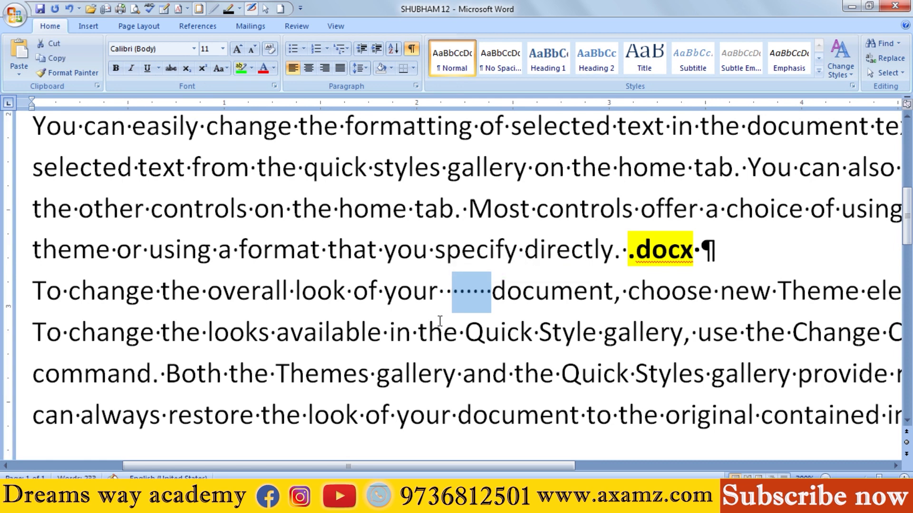
pyautogui.press('BackSpace')
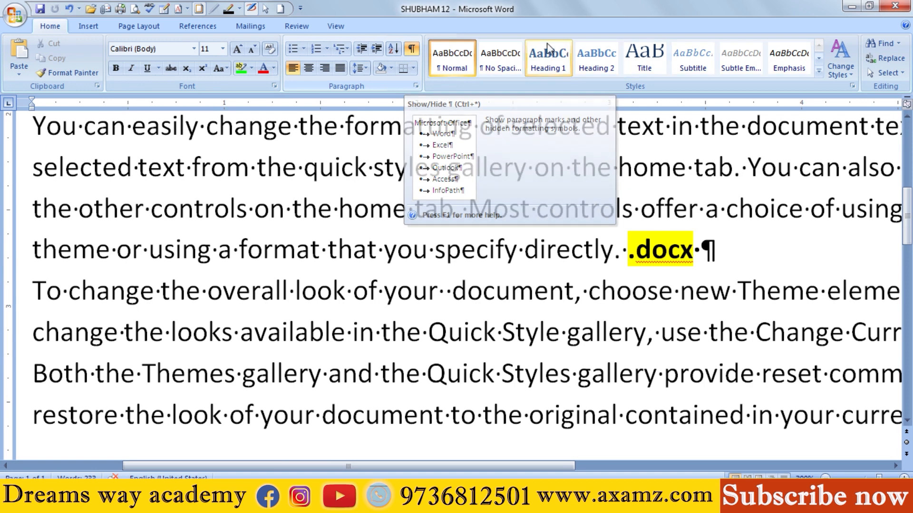
pyautogui.click(720, 248)
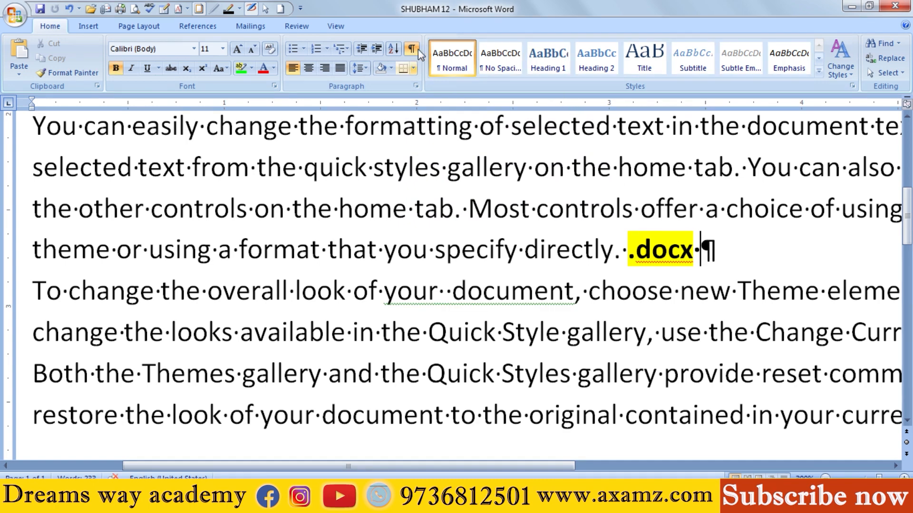
pyautogui.keyDown('ctrl'); pyautogui.scroll(-8, 438, 259); pyautogui.keyUp('ctrl')
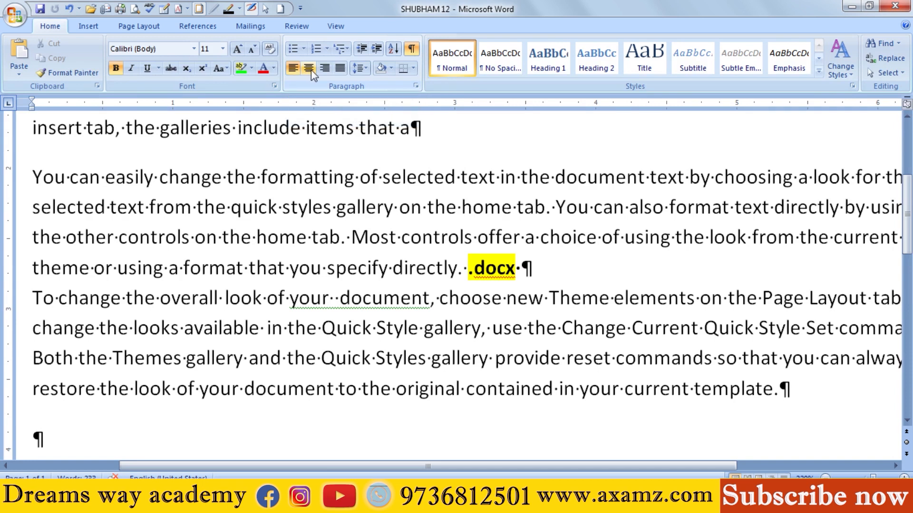
pyautogui.scroll(3, 141, 172)
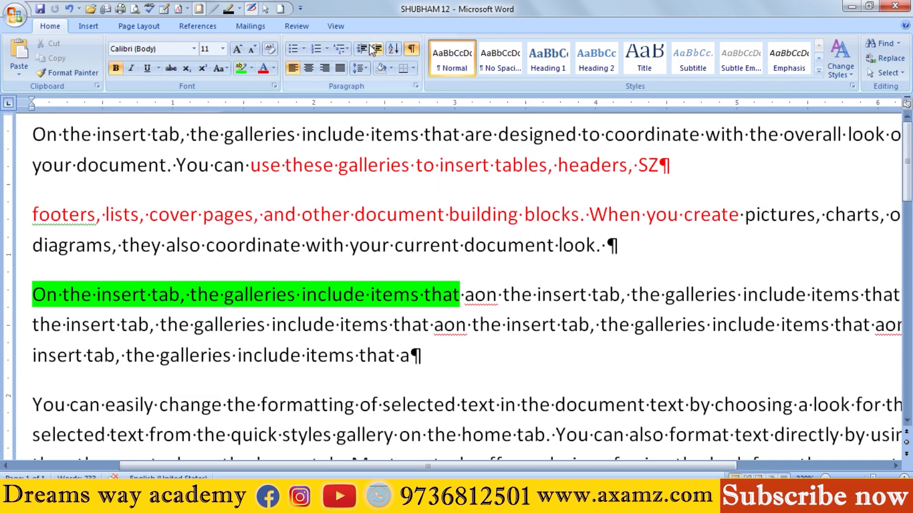
# Step: Hide the formatting marks and replace the comma after the first "On the insert tab" with a paragraph break
pyautogui.click(411, 49)
pyautogui.click(183, 139)
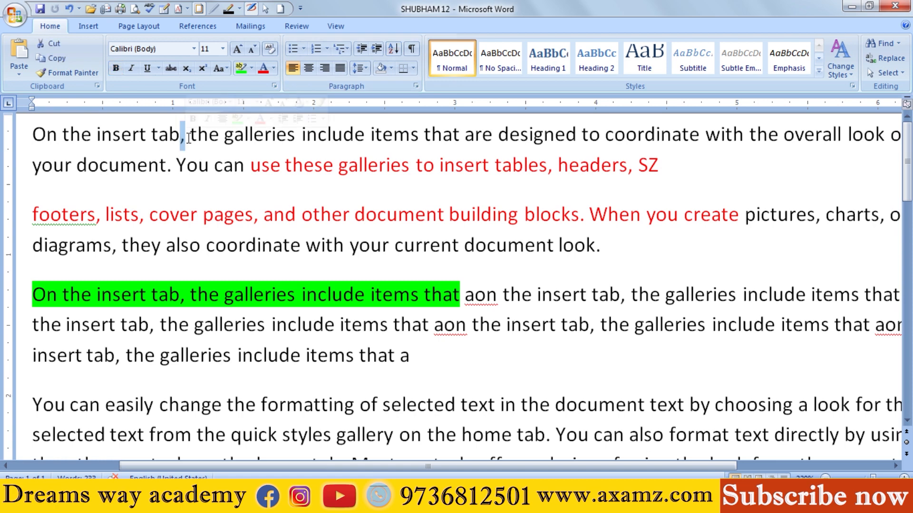
pyautogui.press('Delete')
pyautogui.press('Return')
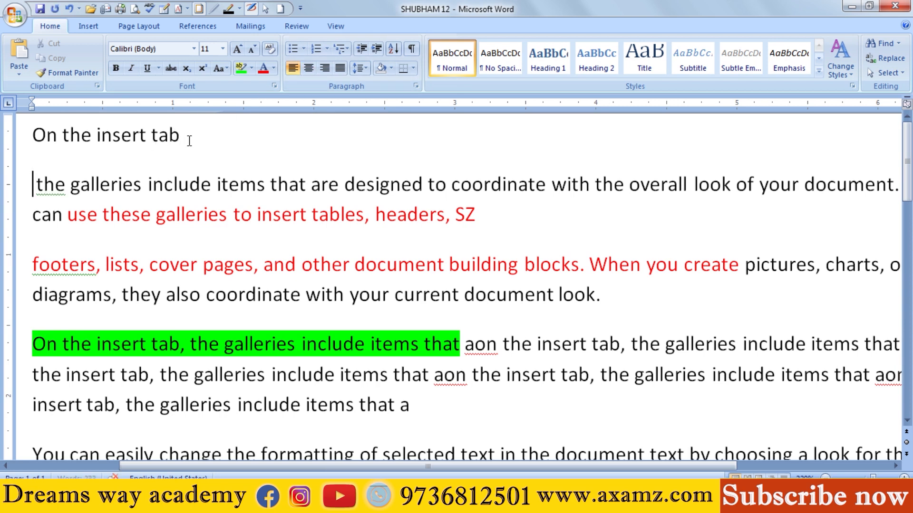
# Step: Center the "On the insert tab" line and align it left again
pyautogui.moveTo(190, 140); pyautogui.dragTo(33, 138)
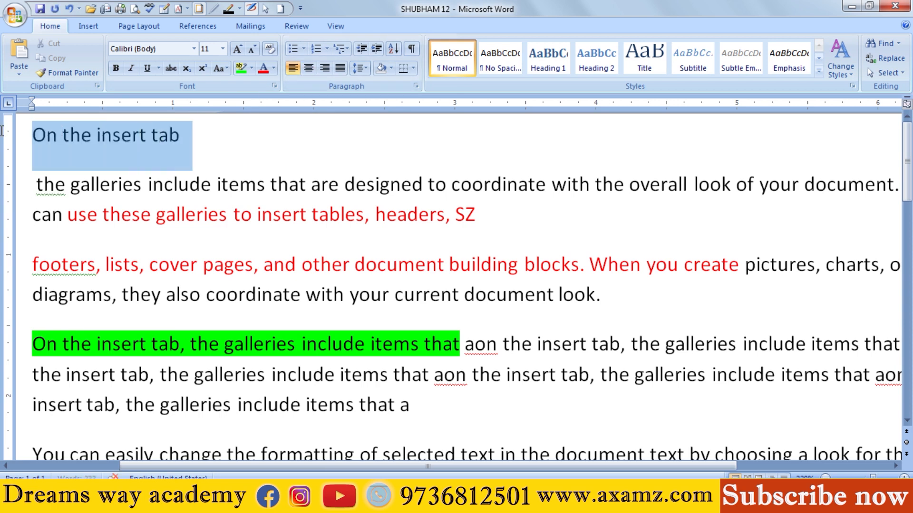
pyautogui.click(307, 68)
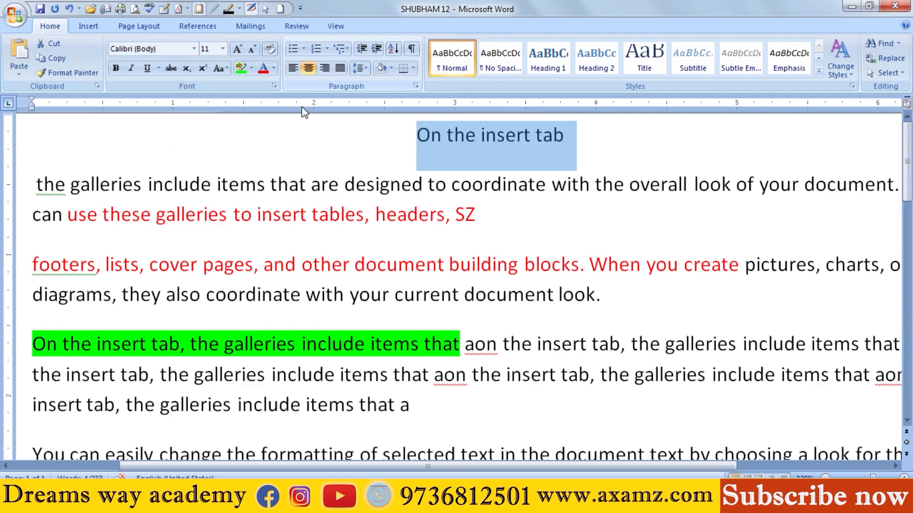
pyautogui.click(294, 69)
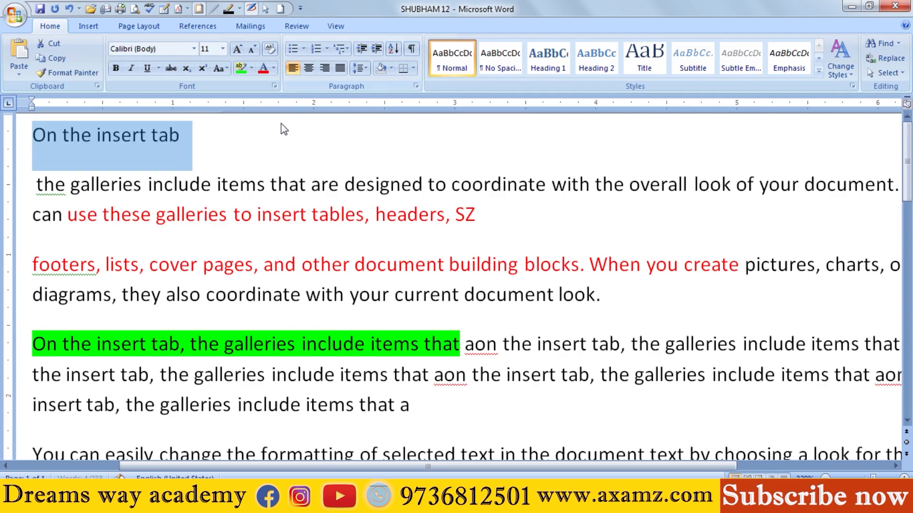
# Step: Shift the "On the insert tab" line toward the middle with leading spaces and delete all those spaces
pyautogui.click(281, 129)
pyautogui.click(30, 139)
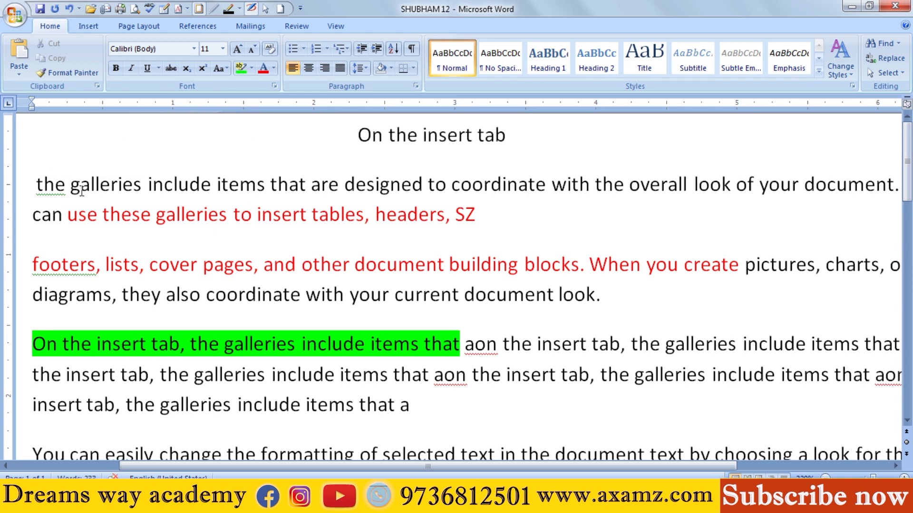
pyautogui.press('BackSpace')
pyautogui.press('BackSpace')
pyautogui.press('BackSpace')
pyautogui.press('BackSpace')
pyautogui.press('BackSpace')
pyautogui.press('BackSpace')
pyautogui.press('BackSpace')
pyautogui.press('BackSpace')
pyautogui.press('BackSpace')
pyautogui.press('BackSpace')
pyautogui.press('BackSpace')
pyautogui.press('BackSpace')
pyautogui.press('BackSpace')
pyautogui.press('BackSpace')
pyautogui.press('BackSpace')
pyautogui.press('BackSpace')
pyautogui.press('BackSpace')
pyautogui.press('BackSpace')
pyautogui.press('BackSpace')
pyautogui.press('BackSpace')
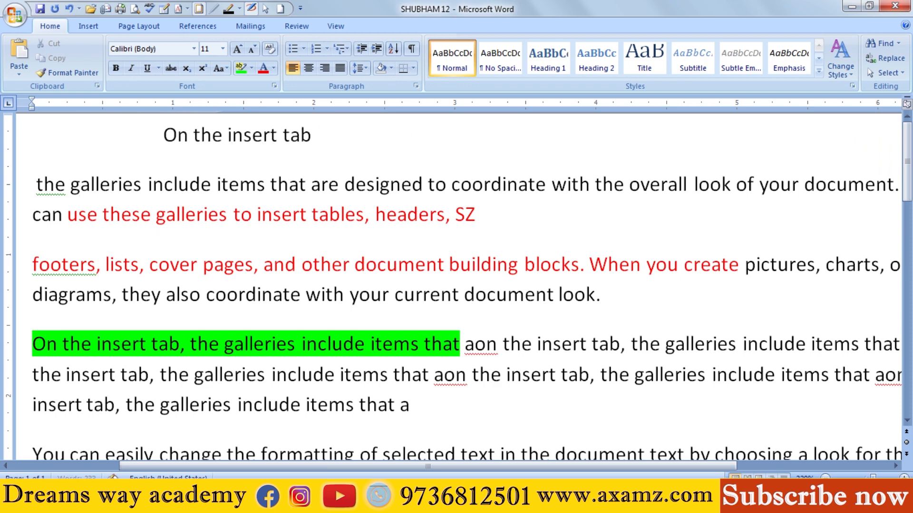
pyautogui.press('BackSpace')
pyautogui.press('BackSpace')
pyautogui.press('BackSpace')
pyautogui.press('BackSpace')
pyautogui.press('BackSpace')
pyautogui.press('BackSpace')
pyautogui.press('BackSpace')
pyautogui.press('BackSpace')
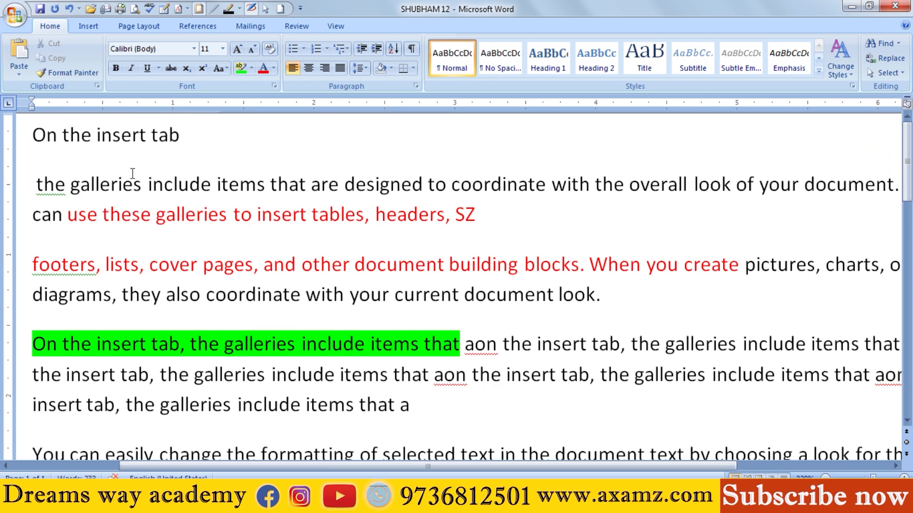
# Step: Try center and right alignment on the "On the insert tab" line and return it to left alignment
pyautogui.moveTo(204, 131); pyautogui.dragTo(30, 117)
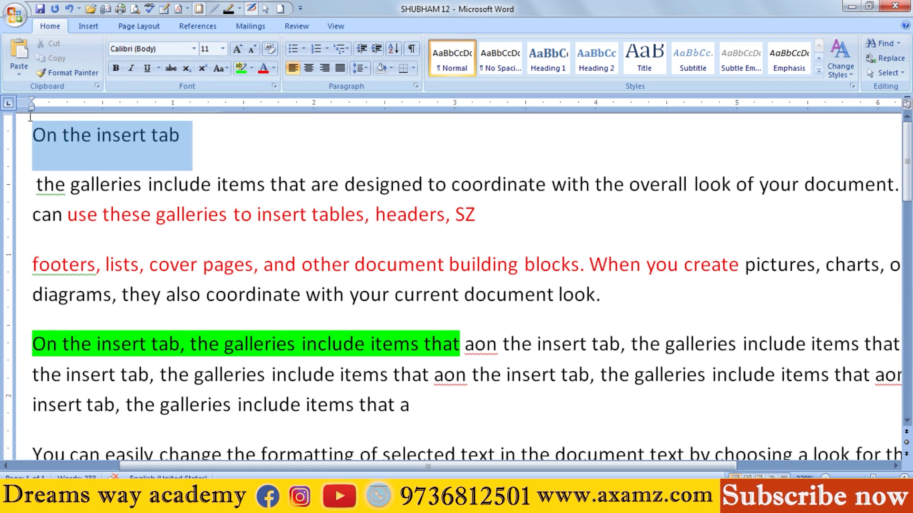
pyautogui.click(308, 69)
pyautogui.click(325, 68)
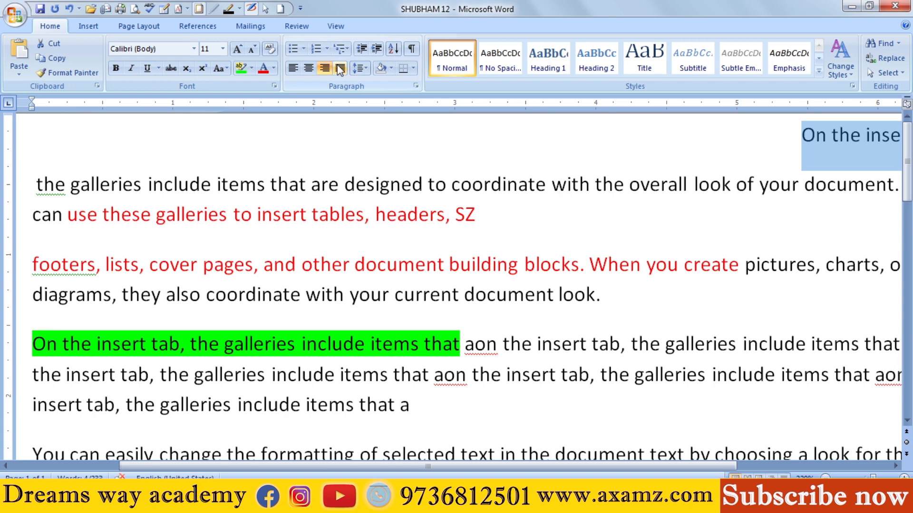
pyautogui.click(292, 68)
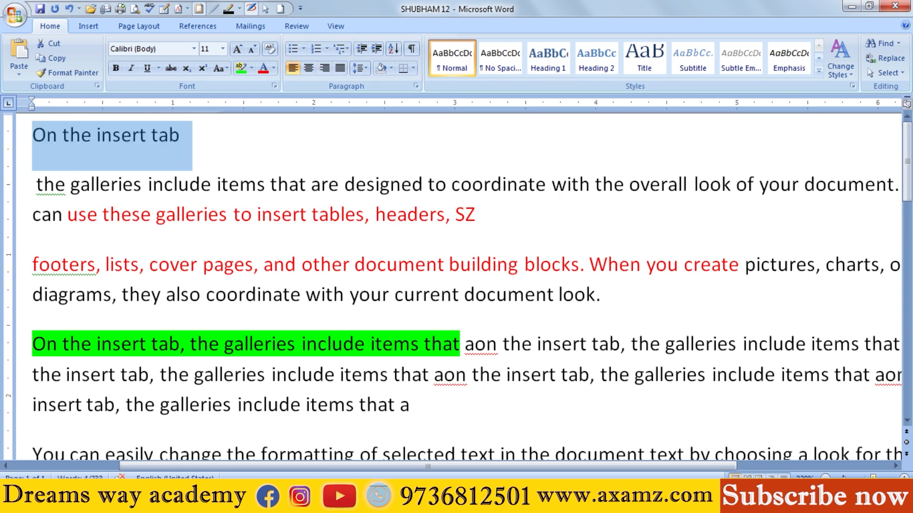
# Step: With the full page width in view, apply center, right and finally justified alignment to the "On the insert tab" line
pyautogui.moveTo(873, 478); pyautogui.dragTo(862, 478)
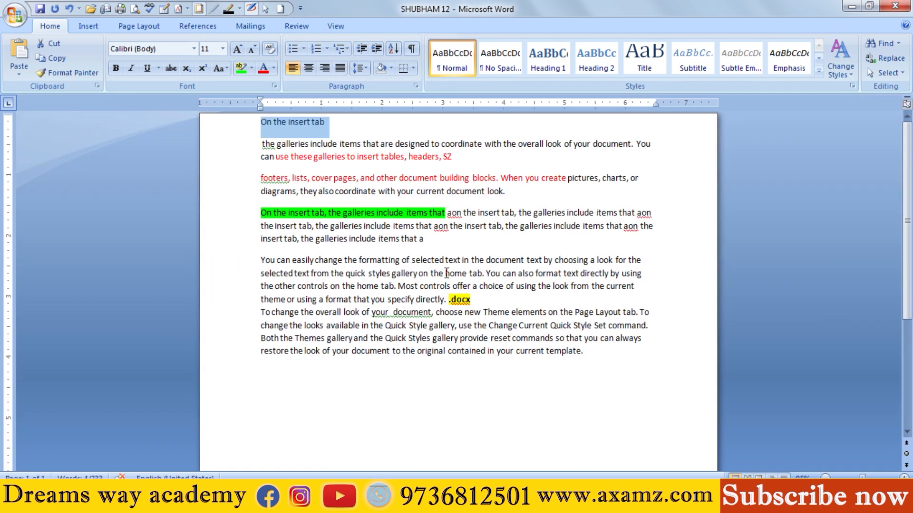
pyautogui.keyDown('ctrl'); pyautogui.scroll(6, 446, 274); pyautogui.keyUp('ctrl')
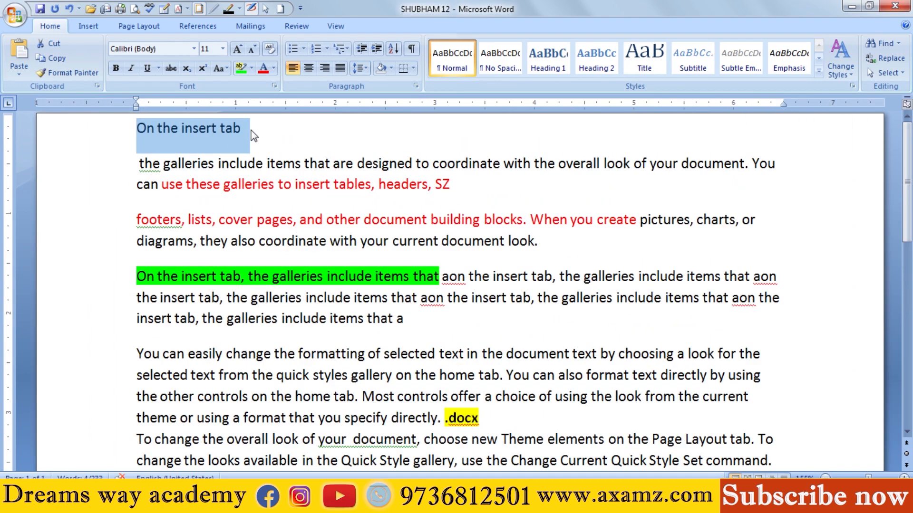
pyautogui.click(309, 71)
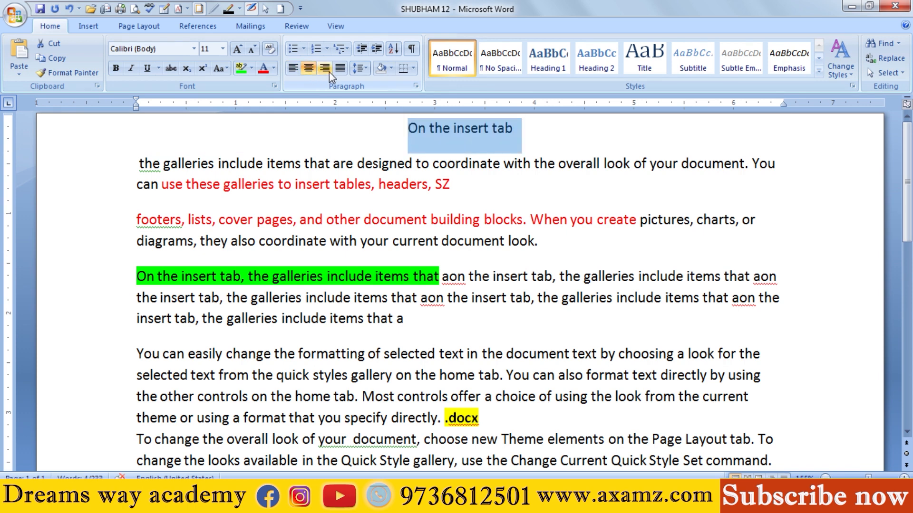
pyautogui.click(328, 72)
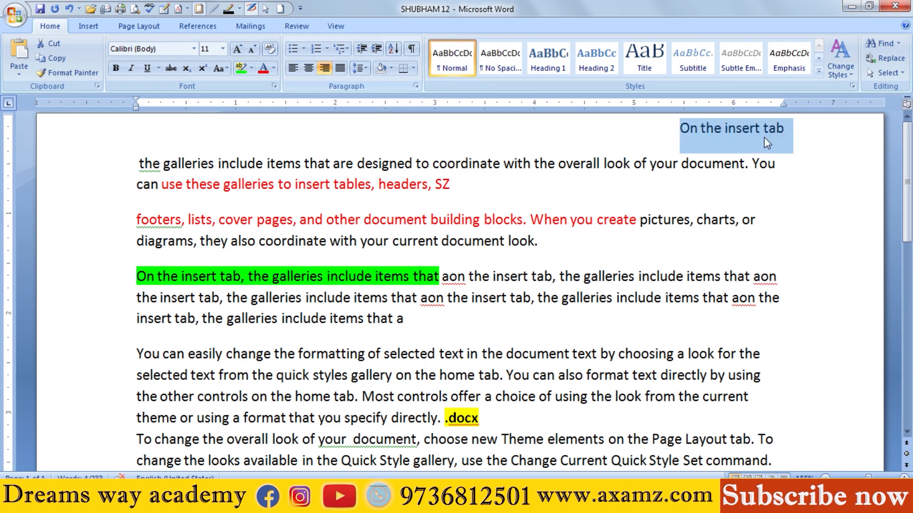
pyautogui.click(338, 71)
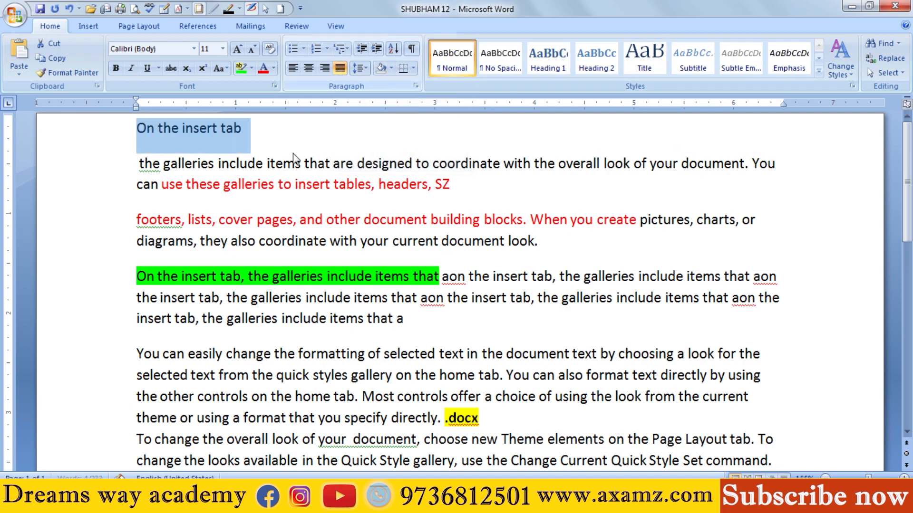
pyautogui.click(226, 174)
# Step: Justify the two paragraphs starting with "You can easily" and "To change the overall look", and align them left again
pyautogui.scroll(-3, 407, 315)
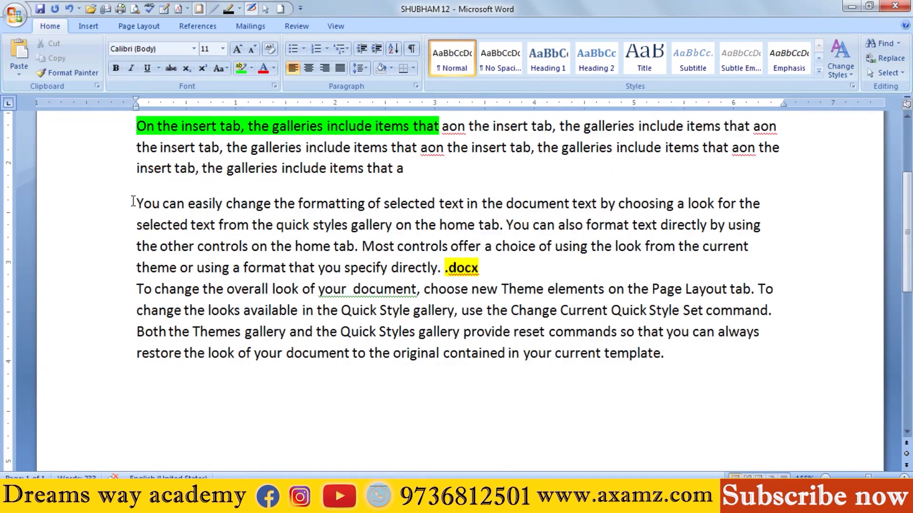
pyautogui.moveTo(136, 203); pyautogui.dragTo(652, 379)
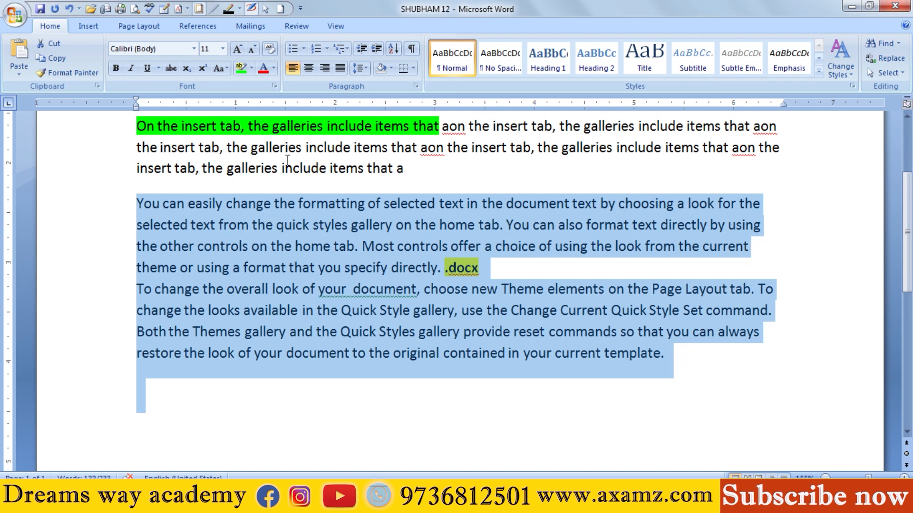
pyautogui.click(344, 70)
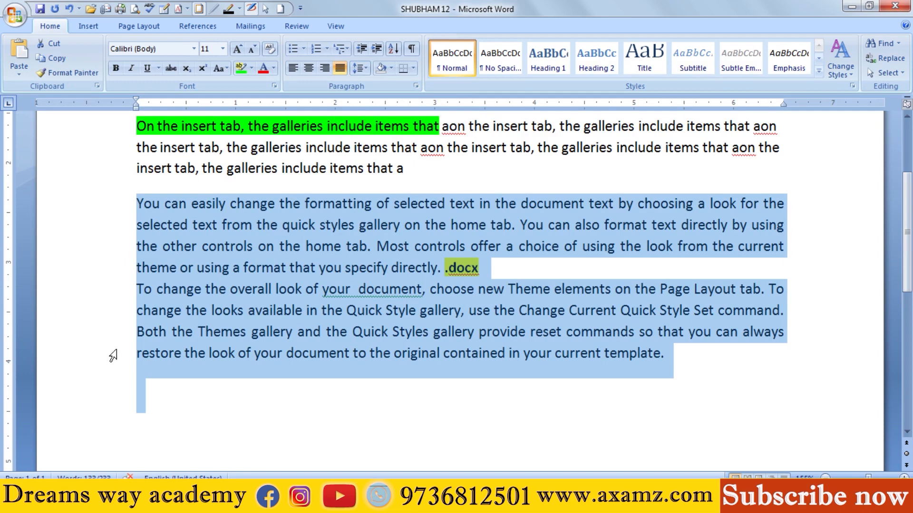
pyautogui.click(293, 70)
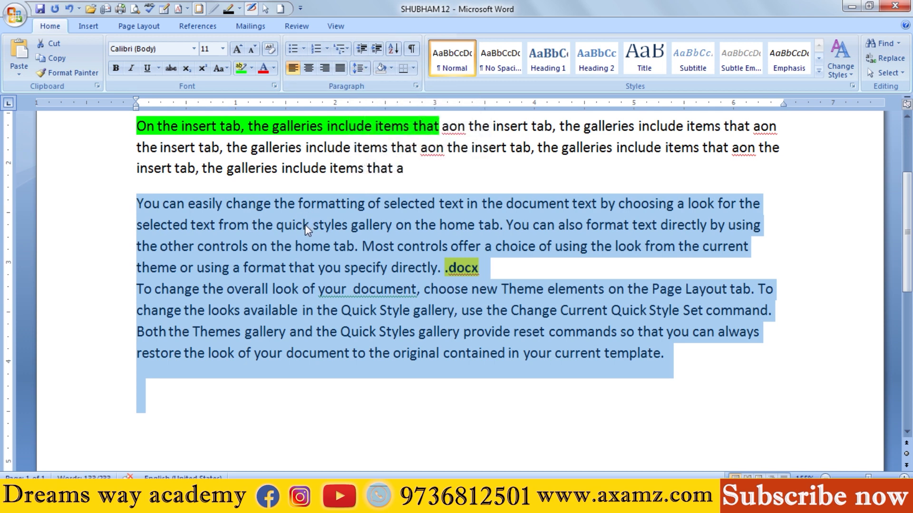
# Step: Set the line spacing of the last two text paragraphs to 1.0 and then to 3.0
pyautogui.click(365, 68)
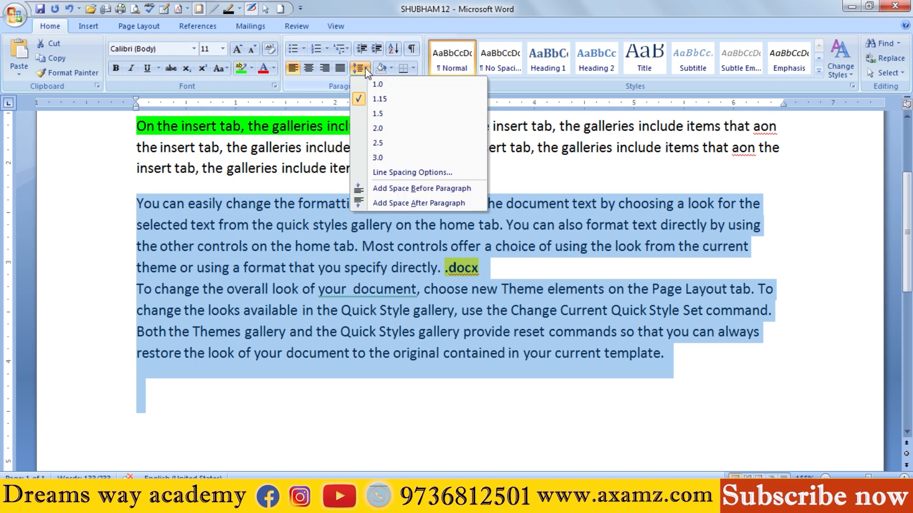
pyautogui.click(368, 84)
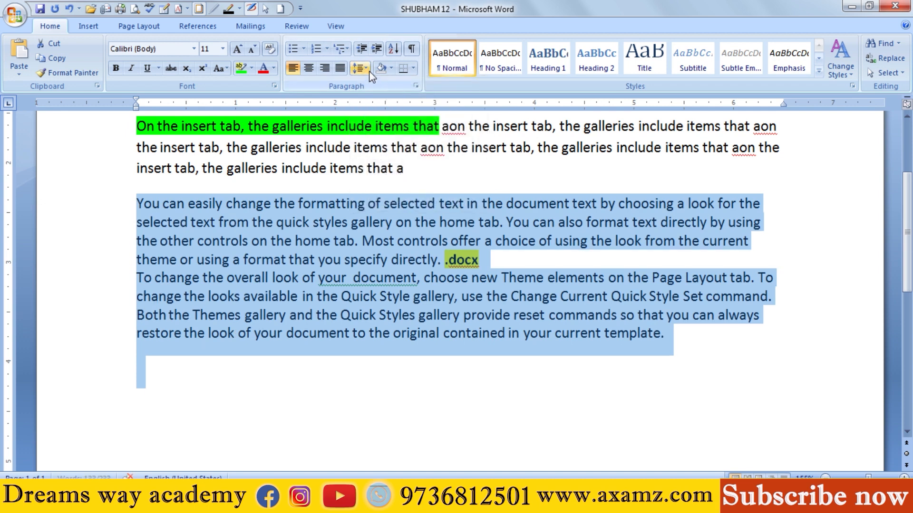
pyautogui.click(369, 71)
pyautogui.click(377, 161)
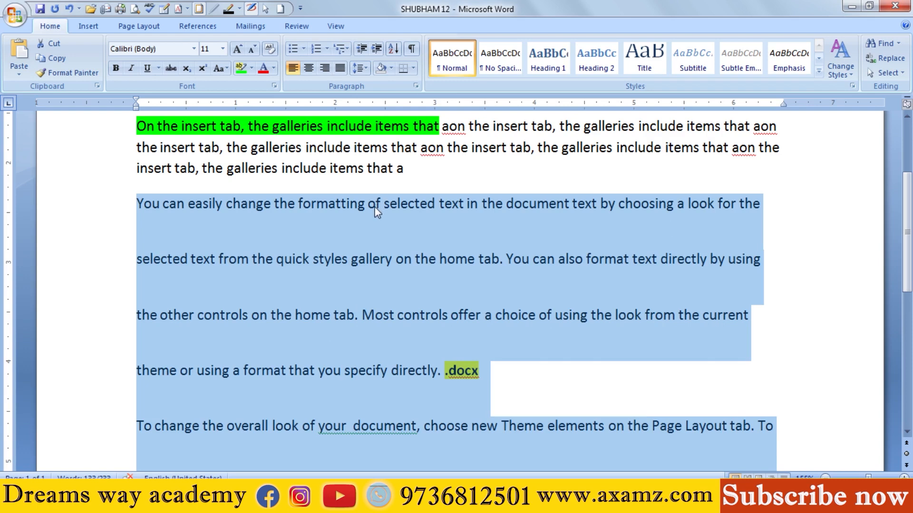
# Step: Add space after the last two text paragraphs and set their line spacing to 1.15
pyautogui.click(366, 69)
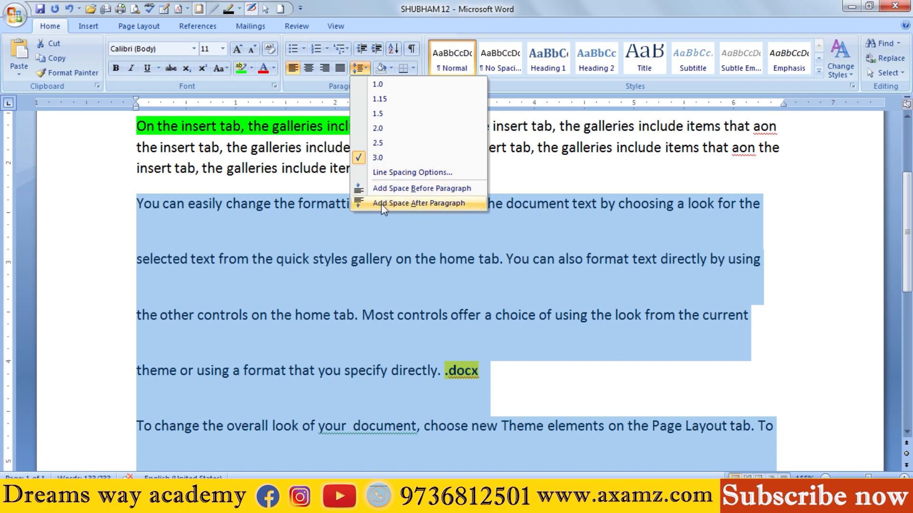
pyautogui.click(423, 206)
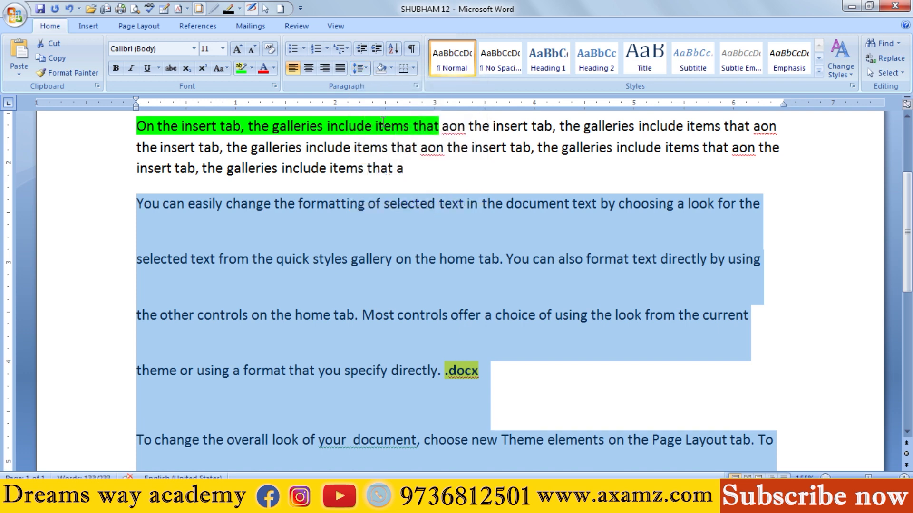
pyautogui.click(366, 69)
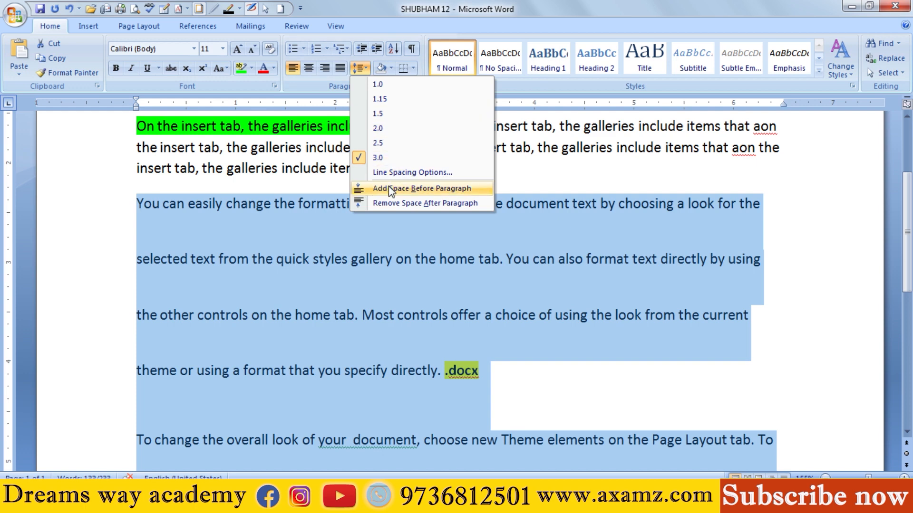
pyautogui.click(388, 98)
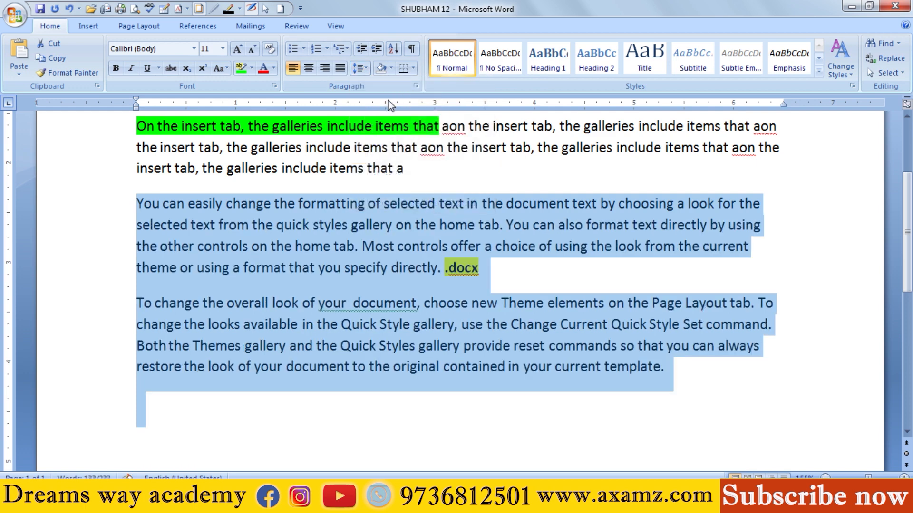
pyautogui.click(360, 70)
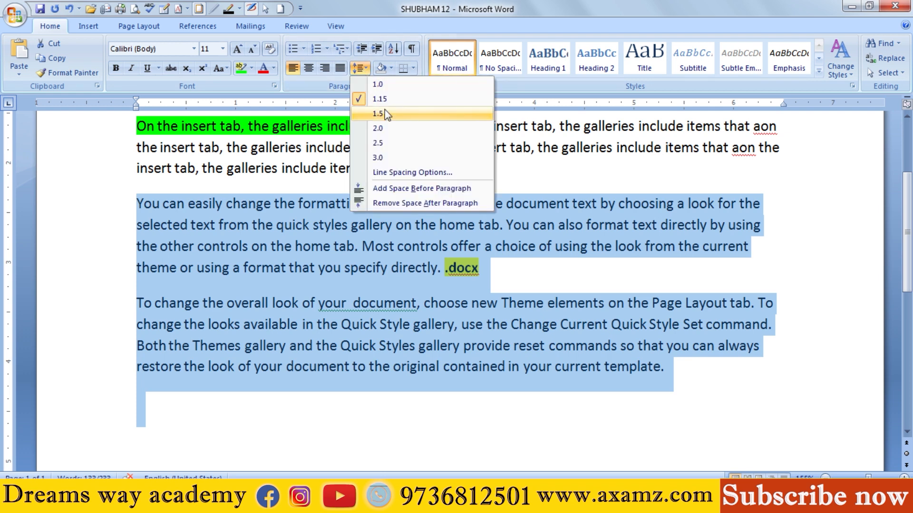
pyautogui.click(613, 185)
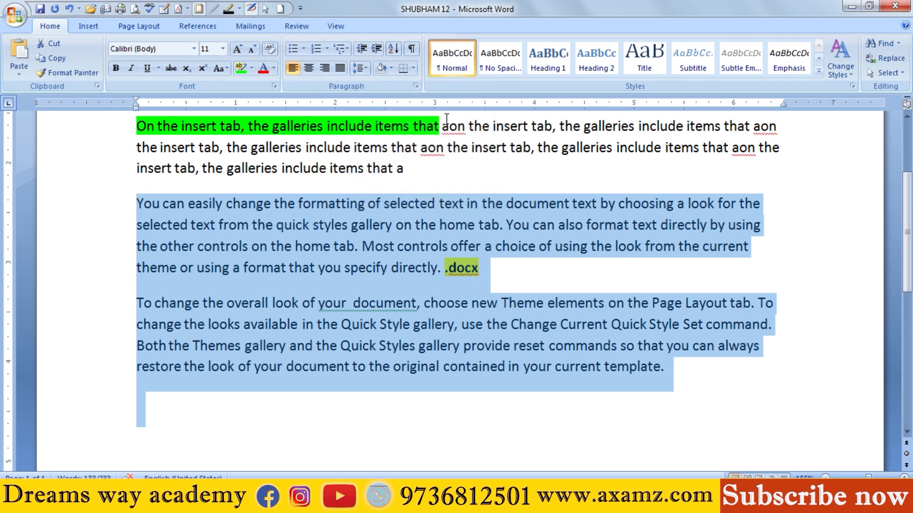
# Step: Shade the last two text paragraphs in yellow and undo the shading
pyautogui.click(390, 69)
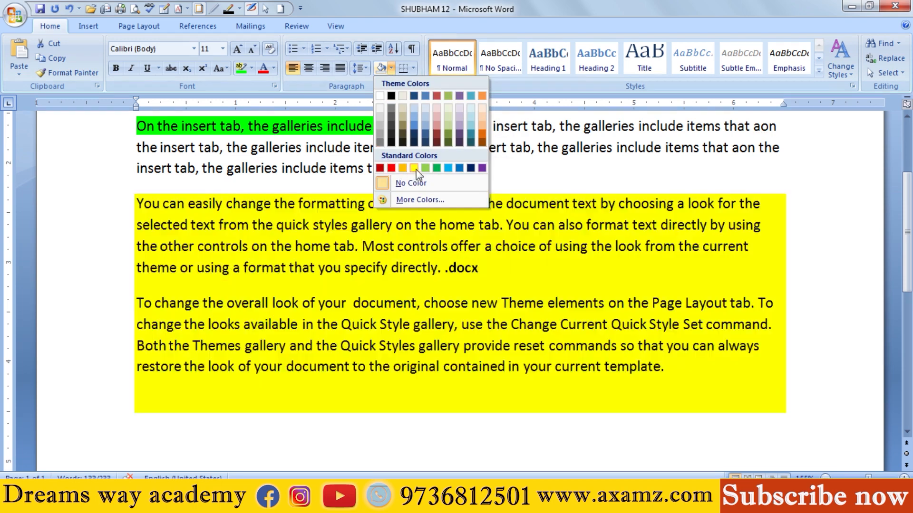
pyautogui.click(415, 170)
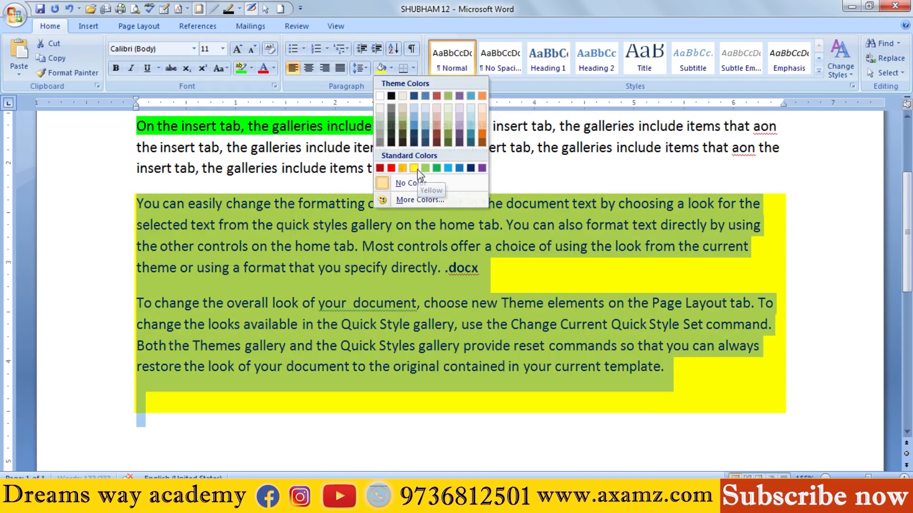
pyautogui.click(383, 247)
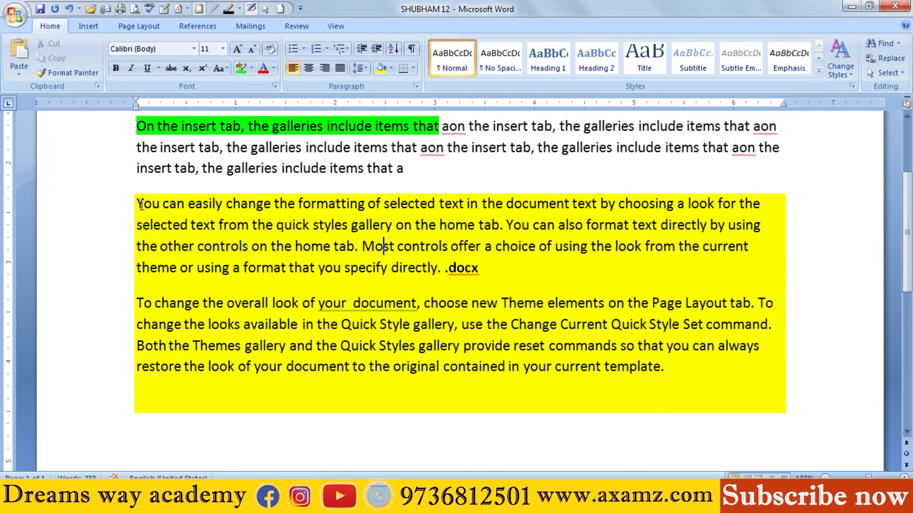
pyautogui.moveTo(138, 205); pyautogui.dragTo(683, 405)
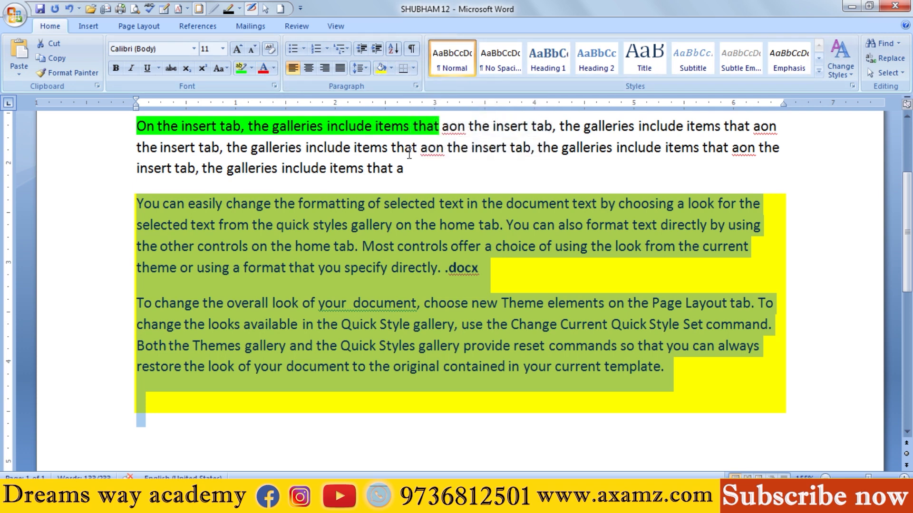
pyautogui.click(373, 232)
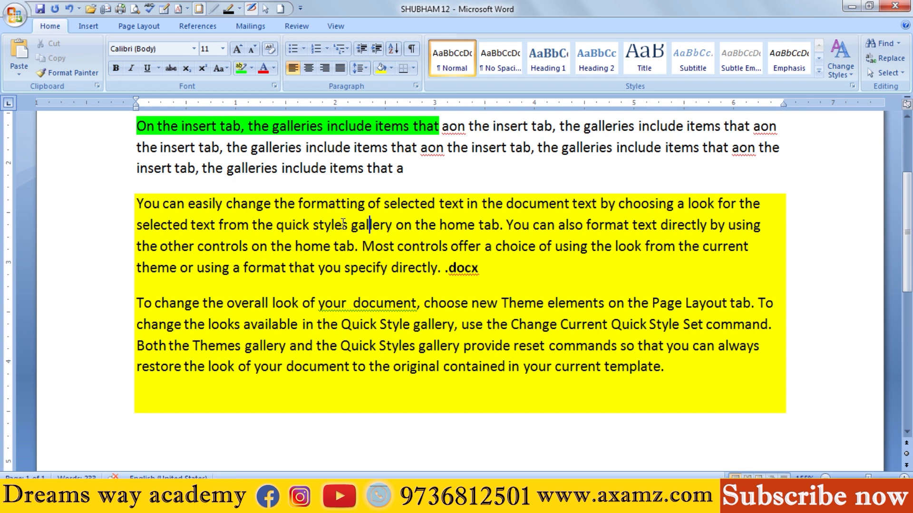
pyautogui.hotkey('ctrl', 'z')
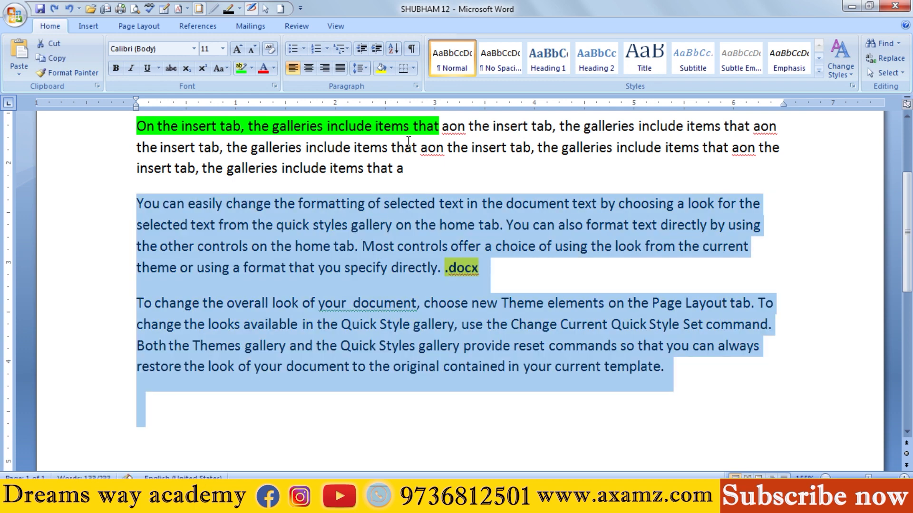
# Step: Add bottom, top, left and right borders one by one to the paragraph starting with "You can easily"
pyautogui.click(326, 225)
pyautogui.click(277, 246)
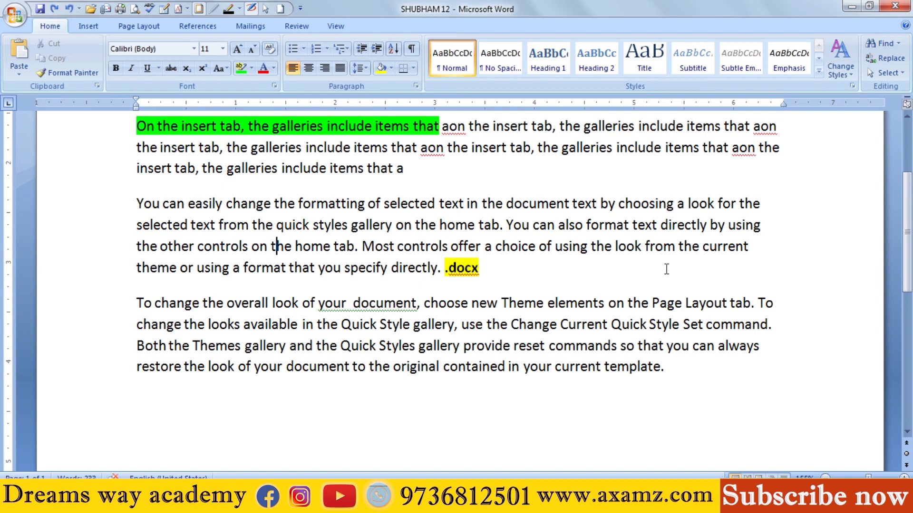
pyautogui.tripleClick(145, 205)
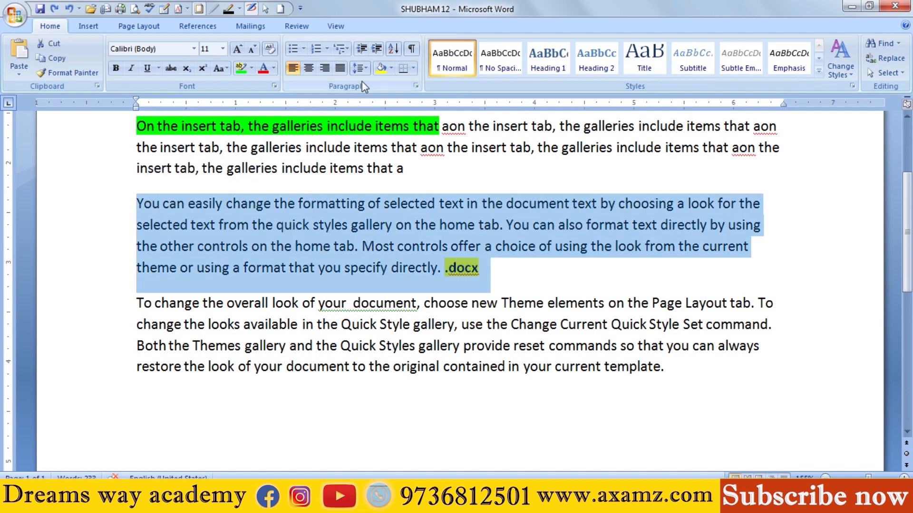
pyautogui.click(413, 69)
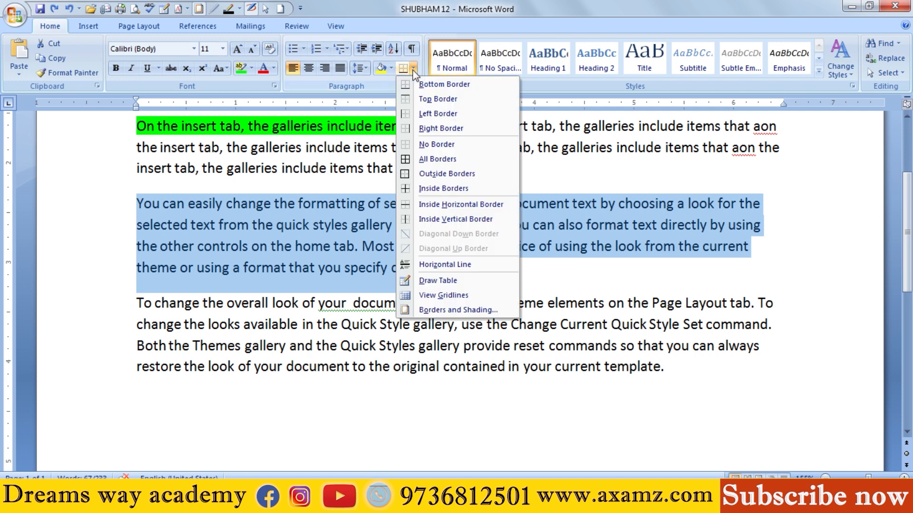
pyautogui.click(441, 86)
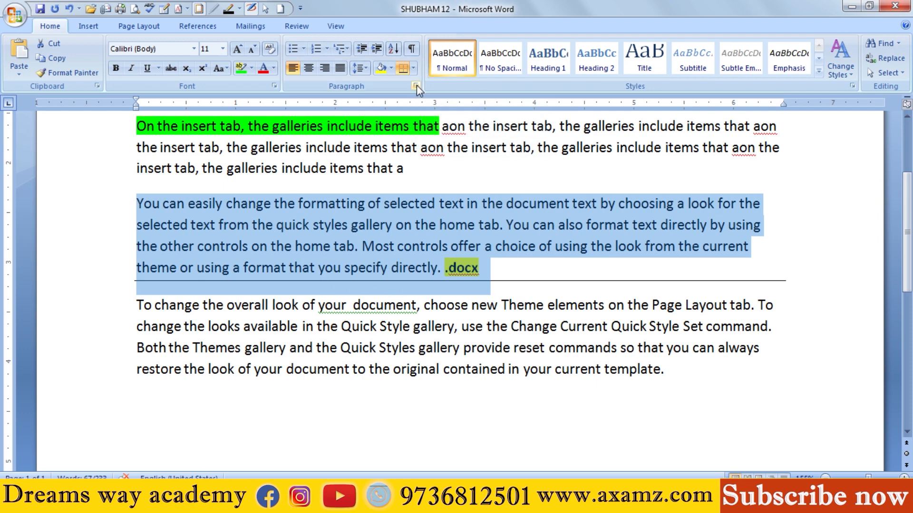
pyautogui.click(414, 67)
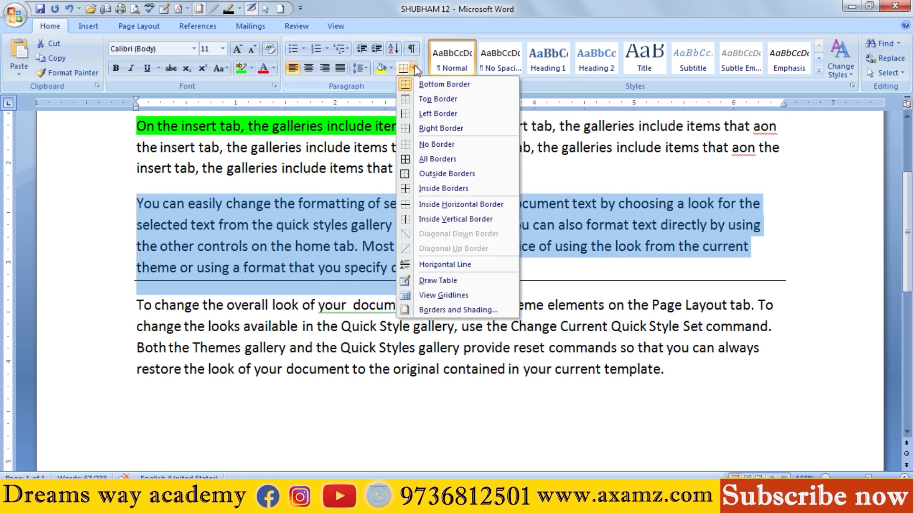
pyautogui.click(436, 100)
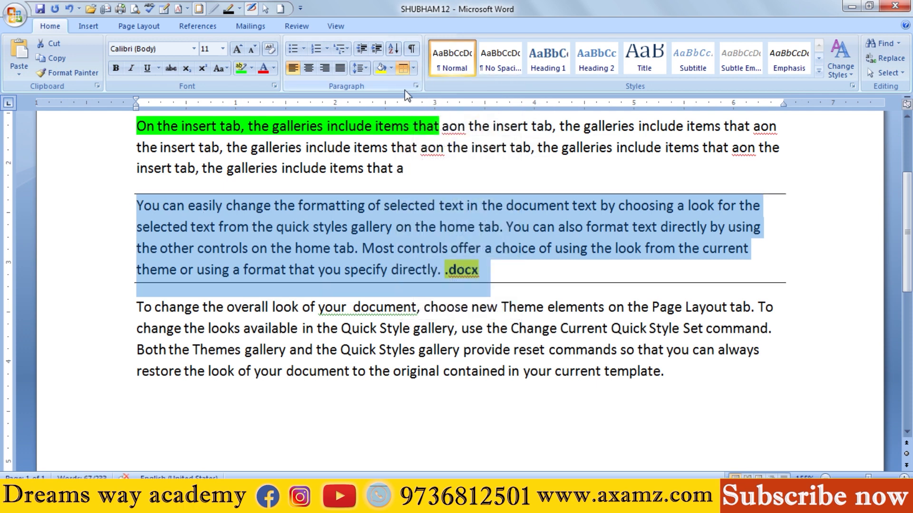
pyautogui.click(413, 68)
pyautogui.click(435, 112)
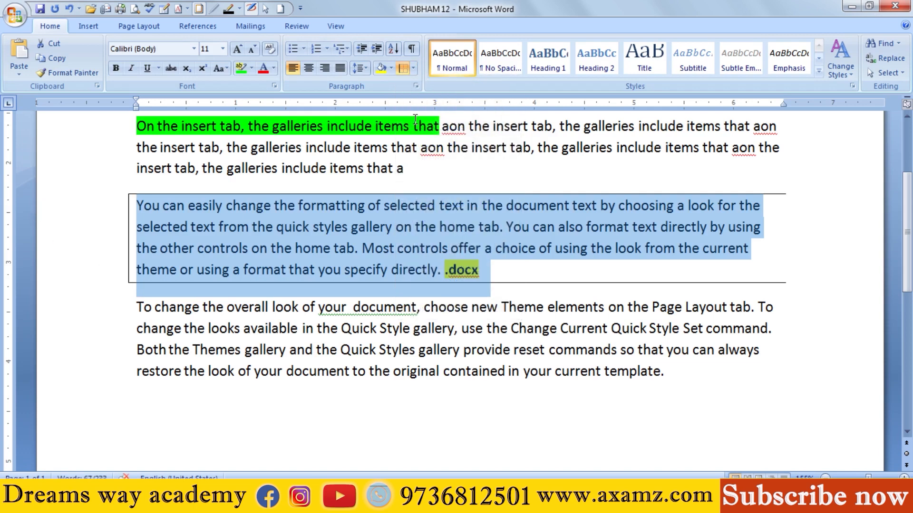
pyautogui.click(414, 68)
pyautogui.click(437, 128)
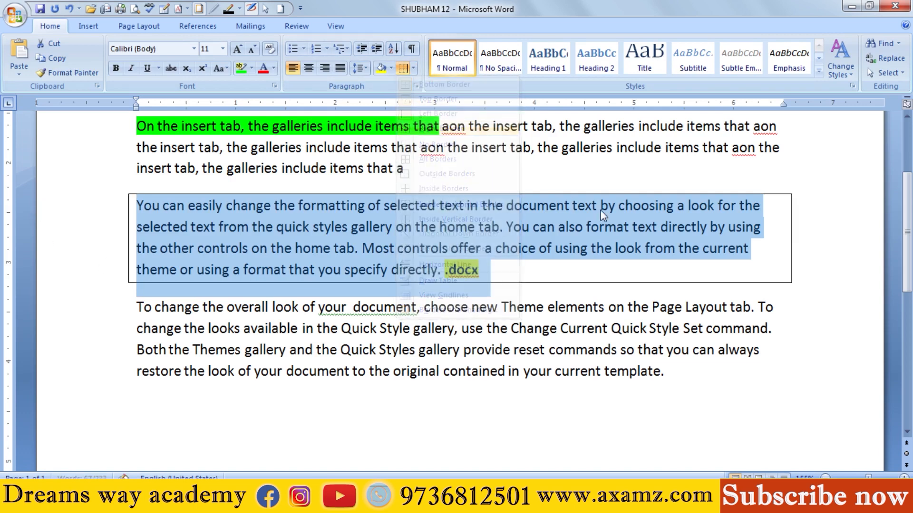
pyautogui.click(369, 311)
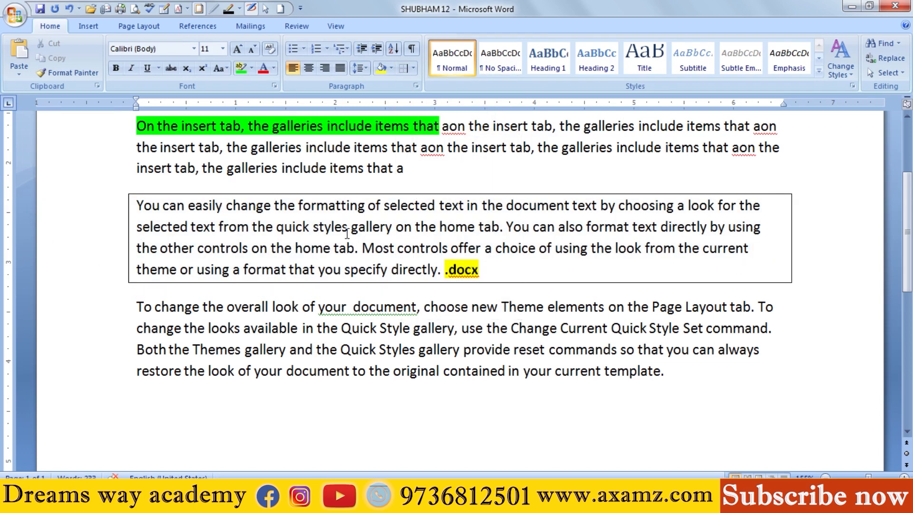
# Step: Select the whole document and remove all paragraph borders with No Border
pyautogui.scroll(5, 359, 248)
pyautogui.scroll(3, 359, 249)
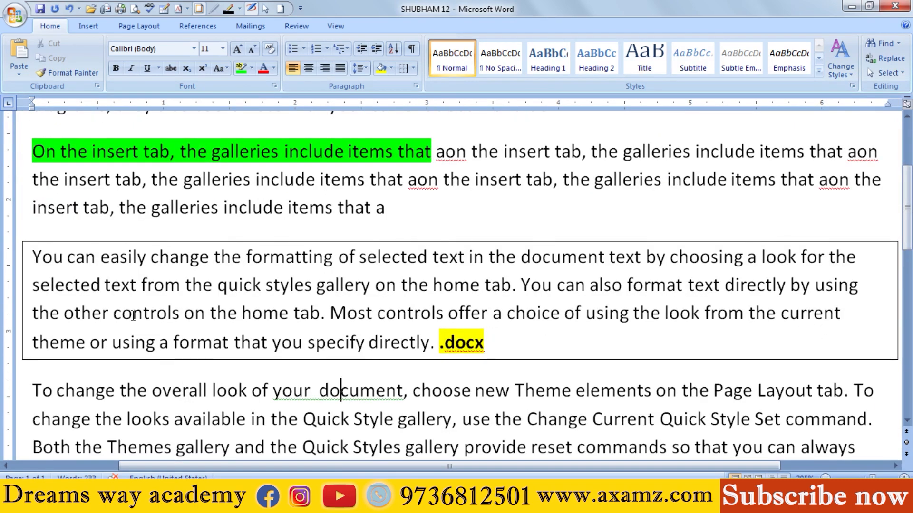
pyautogui.scroll(-3, 137, 315)
pyautogui.scroll(5, 143, 304)
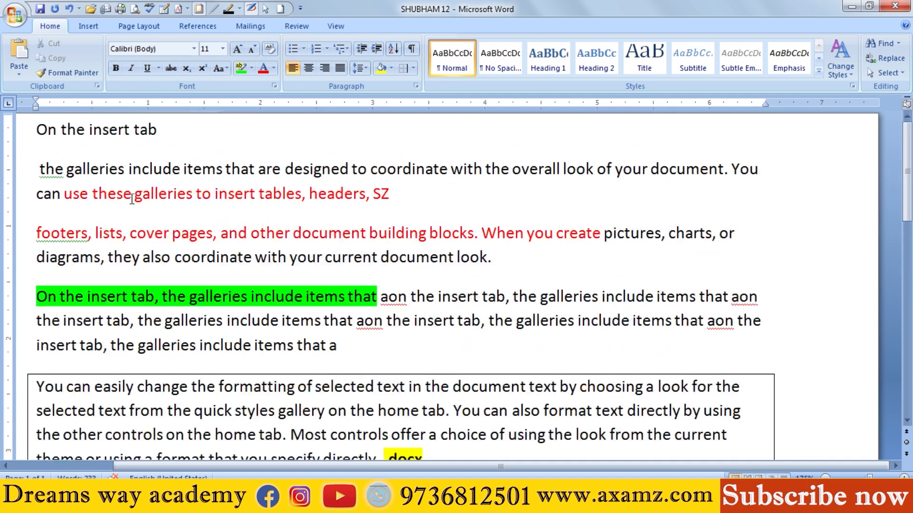
pyautogui.scroll(-2, 132, 199)
pyautogui.click(413, 71)
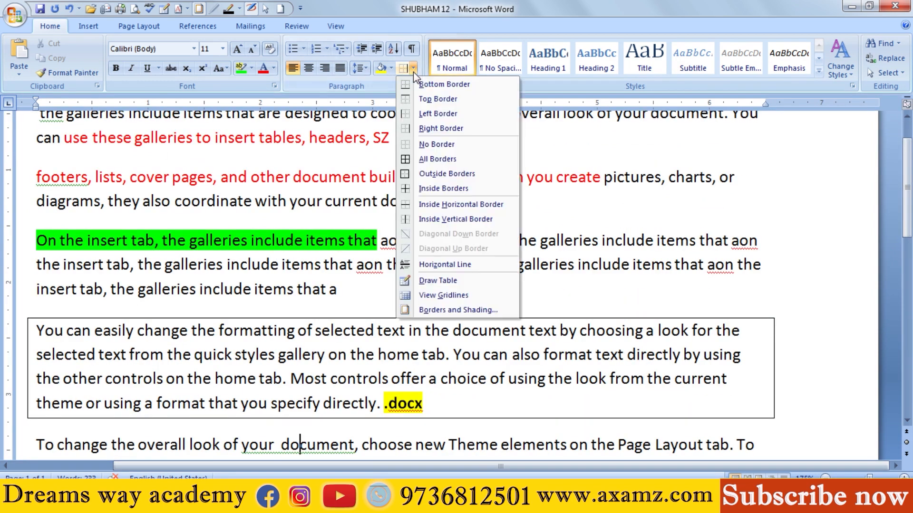
pyautogui.click(428, 142)
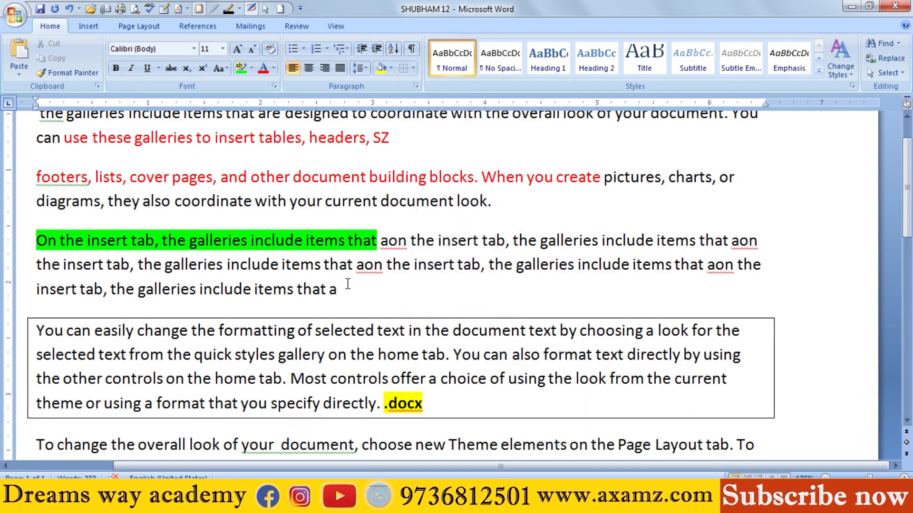
pyautogui.tripleClick(14, 318)
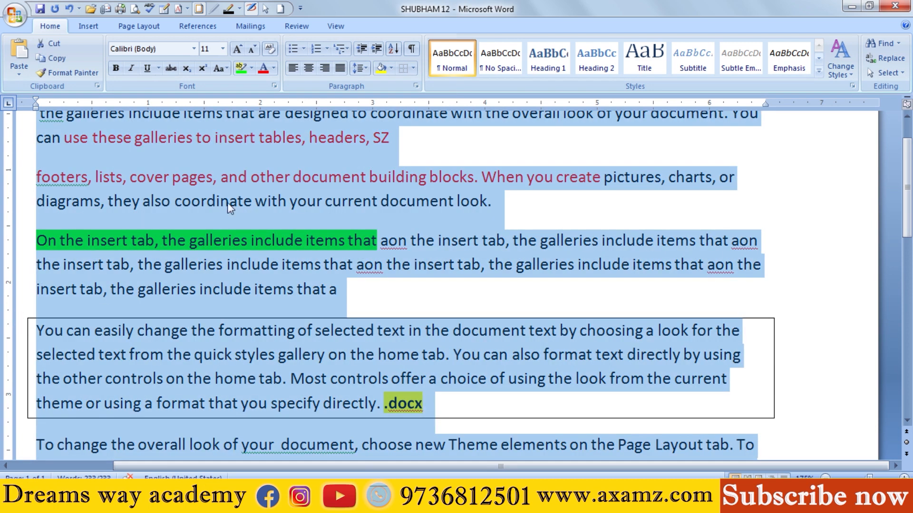
pyautogui.click(412, 68)
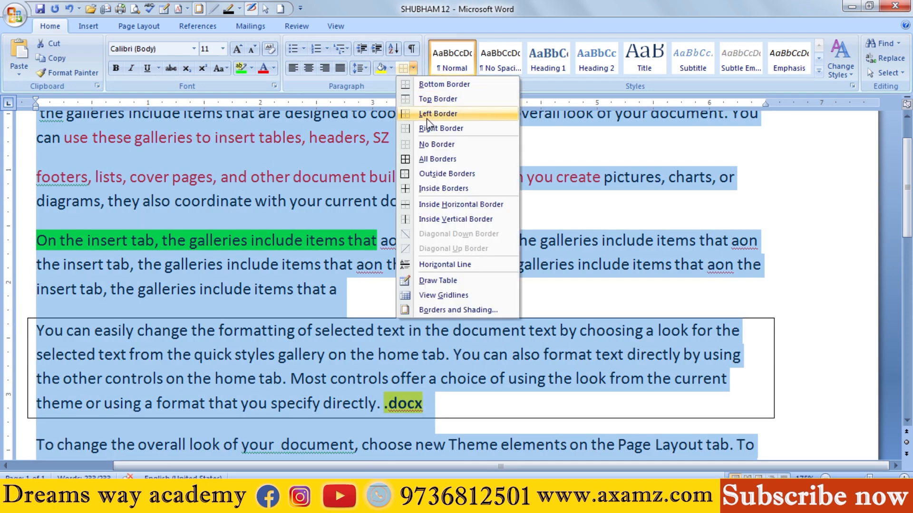
pyautogui.click(429, 145)
# Step: Apply All Borders to every paragraph in the document and remove them again with No Border
pyautogui.click(413, 68)
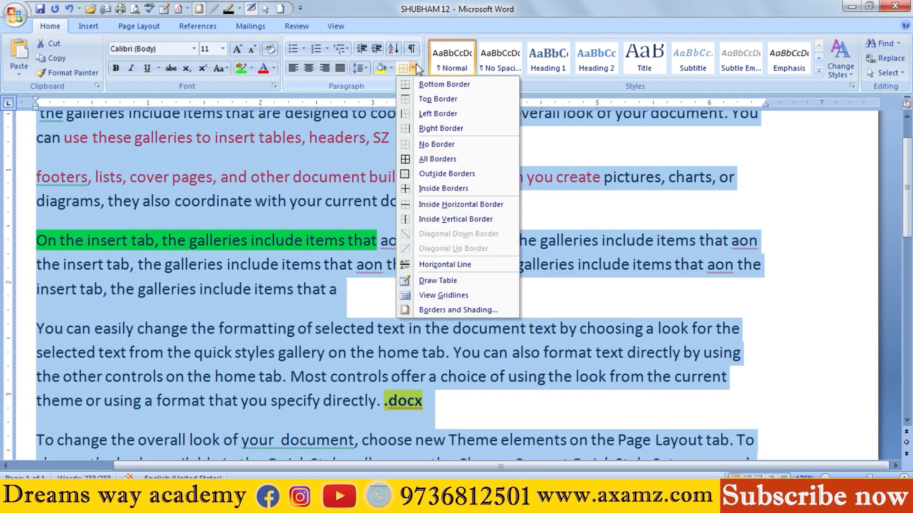
pyautogui.click(428, 155)
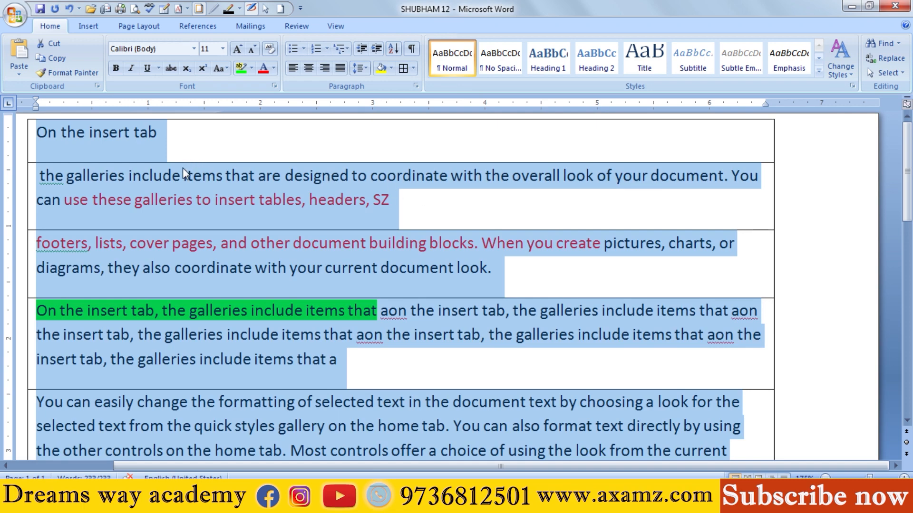
pyautogui.scroll(-5, 182, 171)
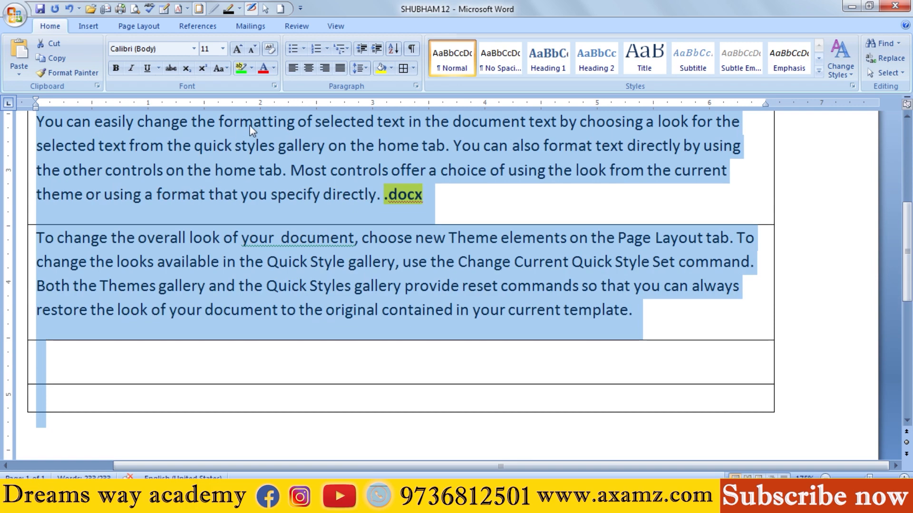
pyautogui.click(413, 68)
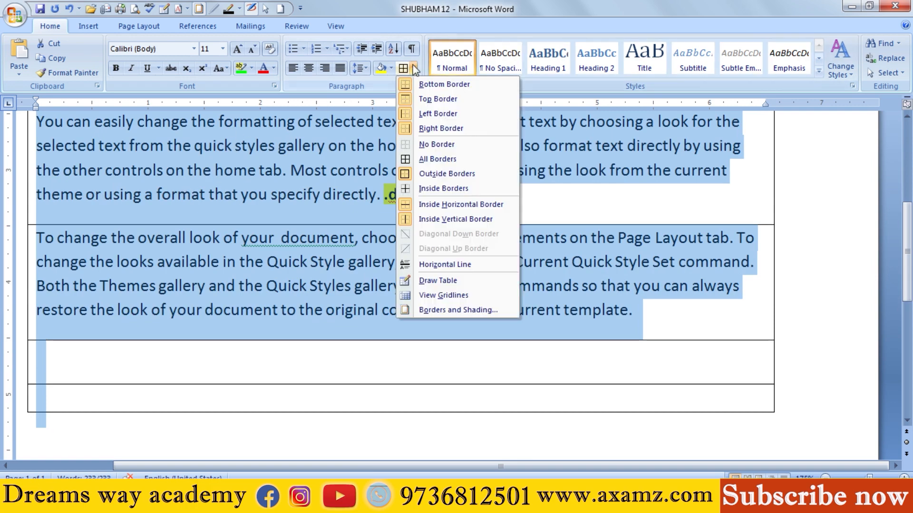
pyautogui.click(421, 144)
pyautogui.scroll(5, 402, 190)
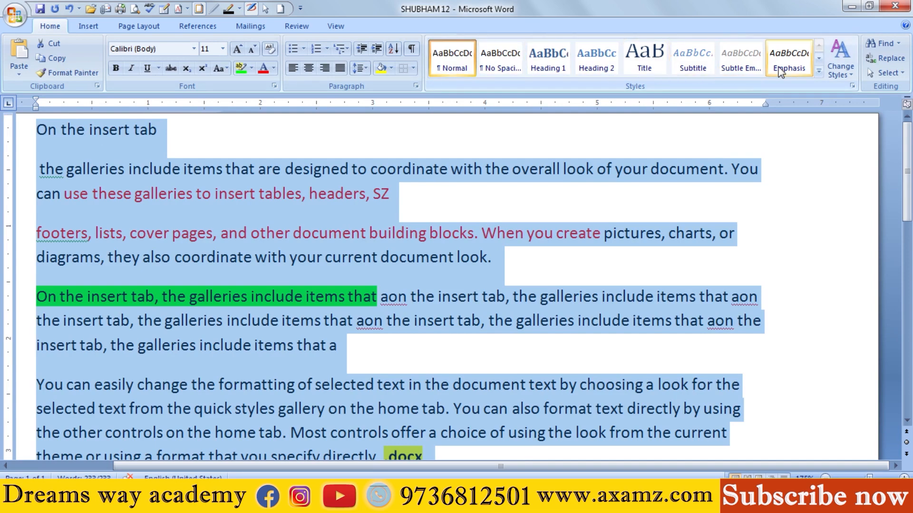
# Step: Apply the Subtitle quick style to the paragraph starting with "You can easily"
pyautogui.click(818, 71)
pyautogui.click(473, 258)
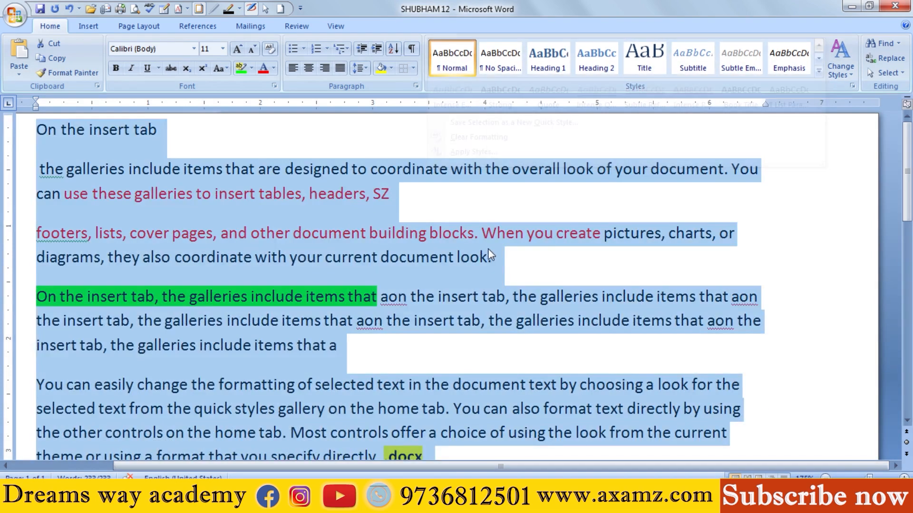
pyautogui.click(487, 257)
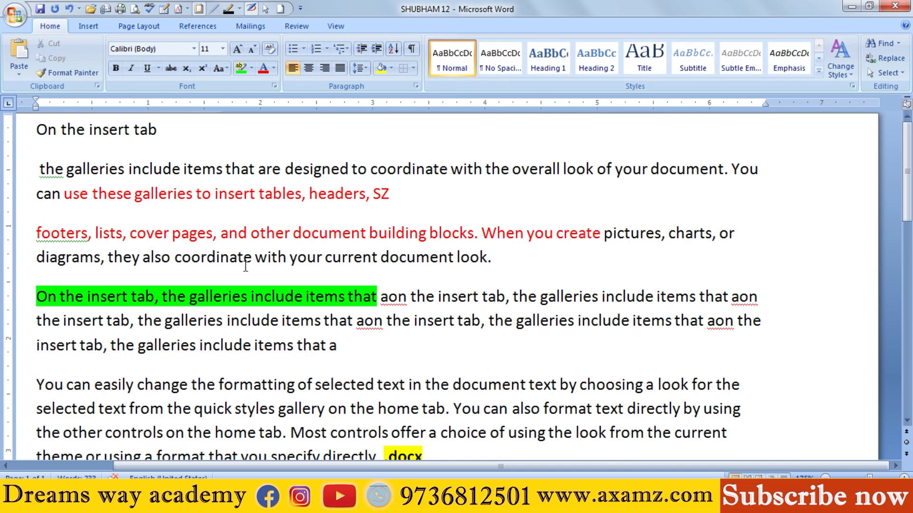
pyautogui.scroll(-2, 270, 363)
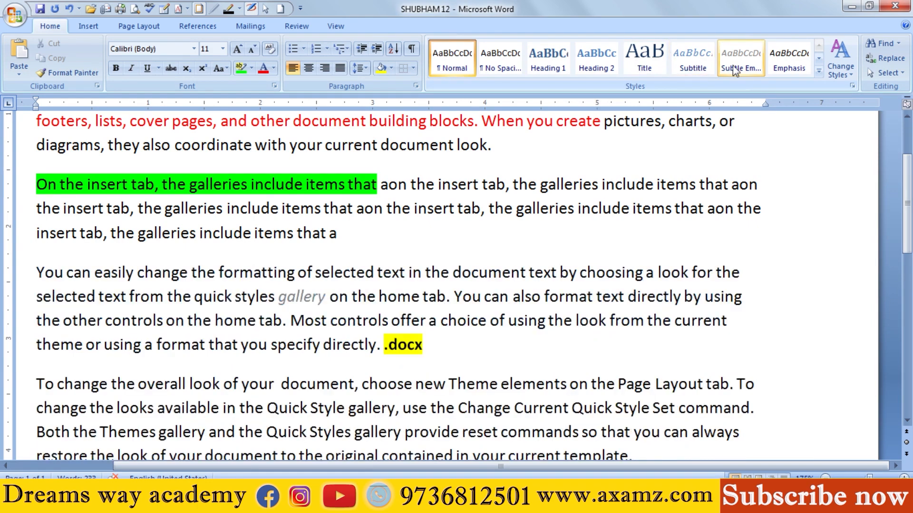
pyautogui.click(702, 64)
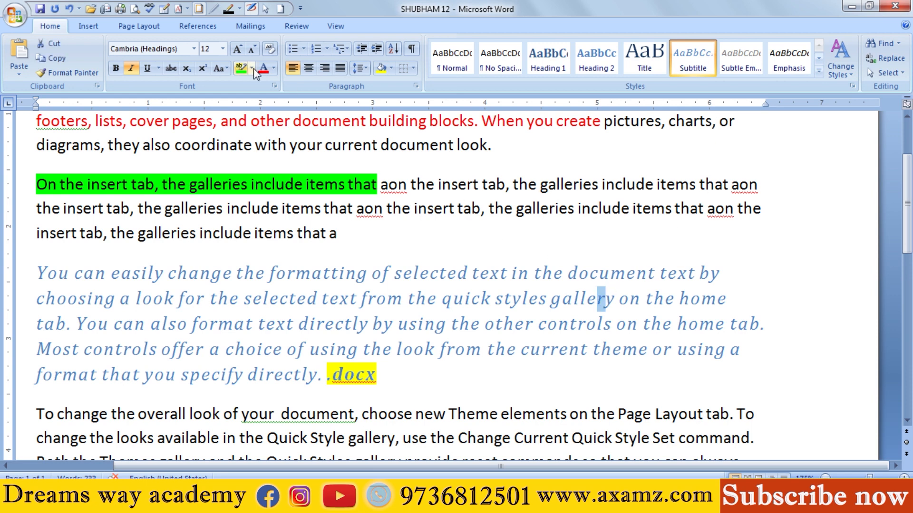
# Step: Examine the available fonts and font colors for the Subtitle-styled paragraph without changing them
pyautogui.click(193, 49)
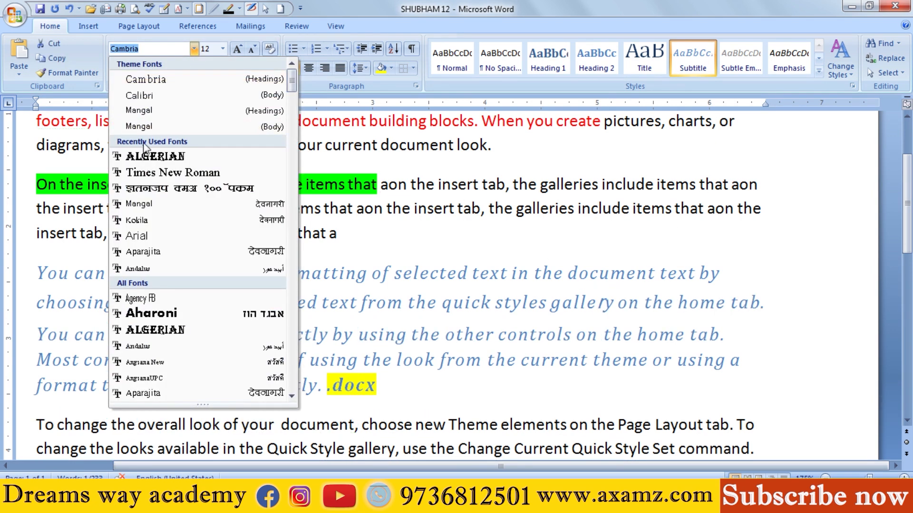
pyautogui.click(520, 213)
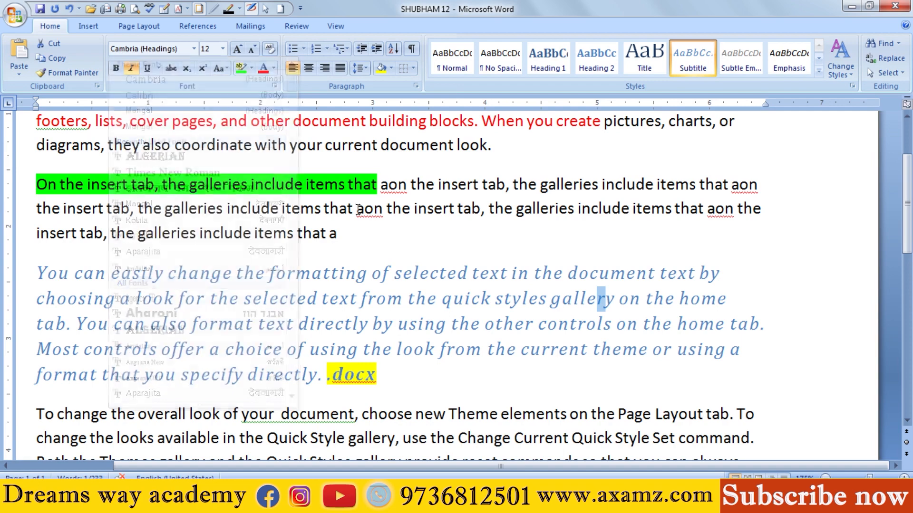
pyautogui.click(193, 48)
pyautogui.click(269, 66)
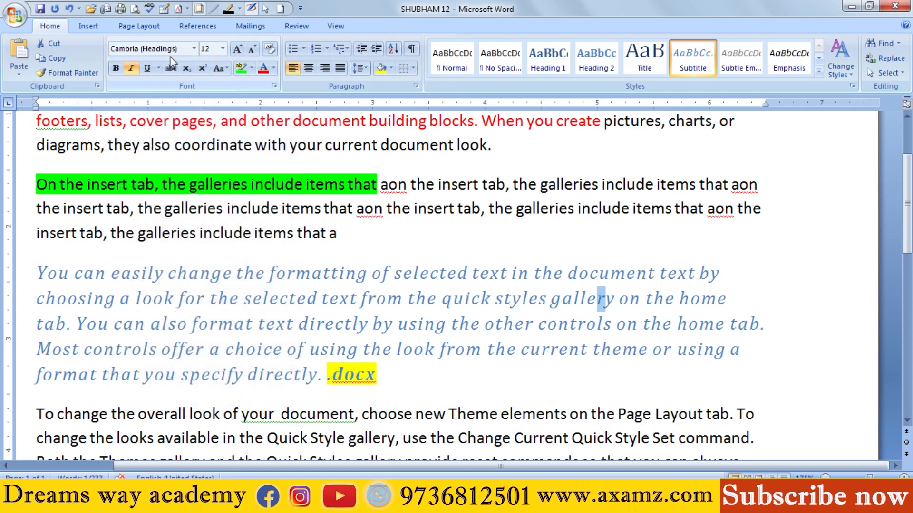
pyautogui.click(274, 68)
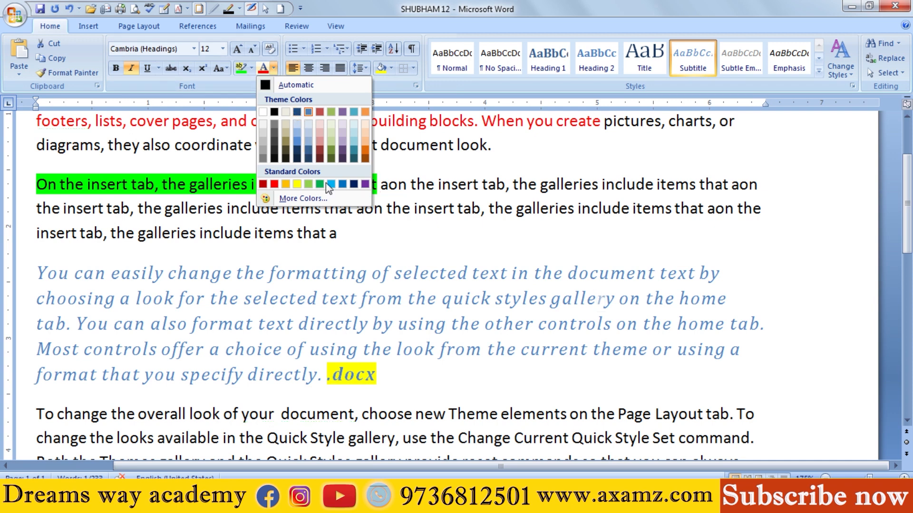
pyautogui.click(395, 304)
pyautogui.click(360, 274)
pyautogui.click(359, 330)
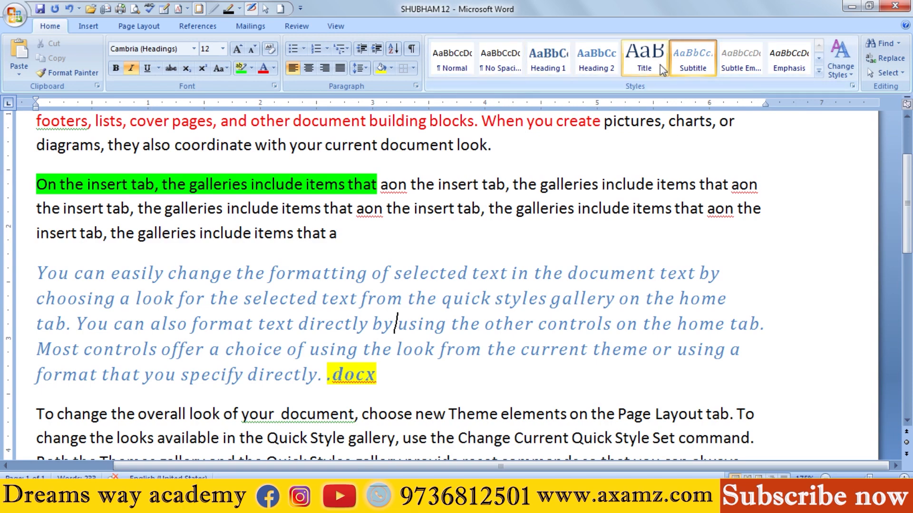
# Step: Examine the style sets offered for the document, such as Distinctive, Modern and Simple, without applying one
pyautogui.click(841, 72)
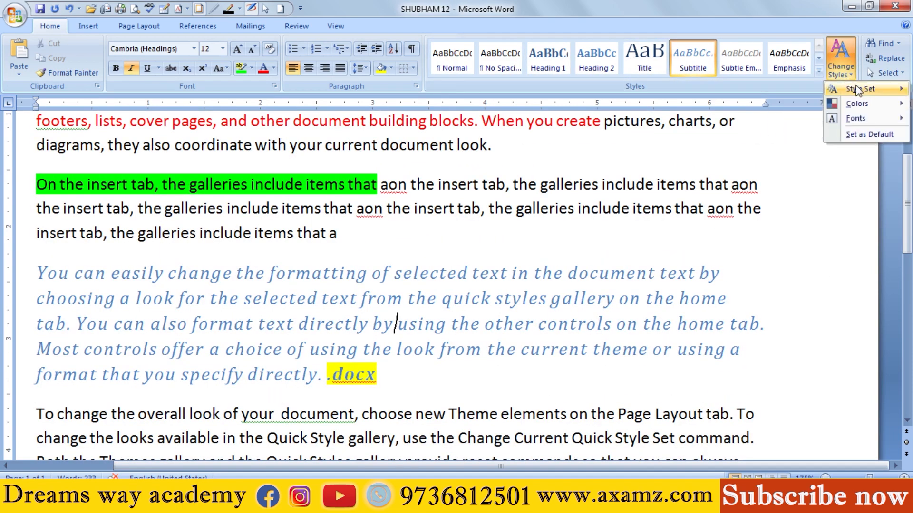
pyautogui.moveTo(857, 94)
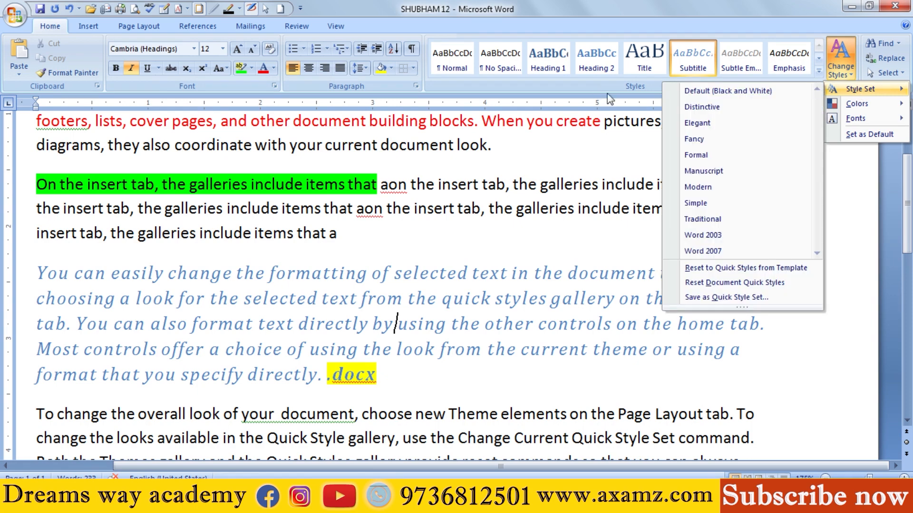
pyautogui.click(503, 210)
pyautogui.hotkey('ctrl', 'a')
pyautogui.click(601, 185)
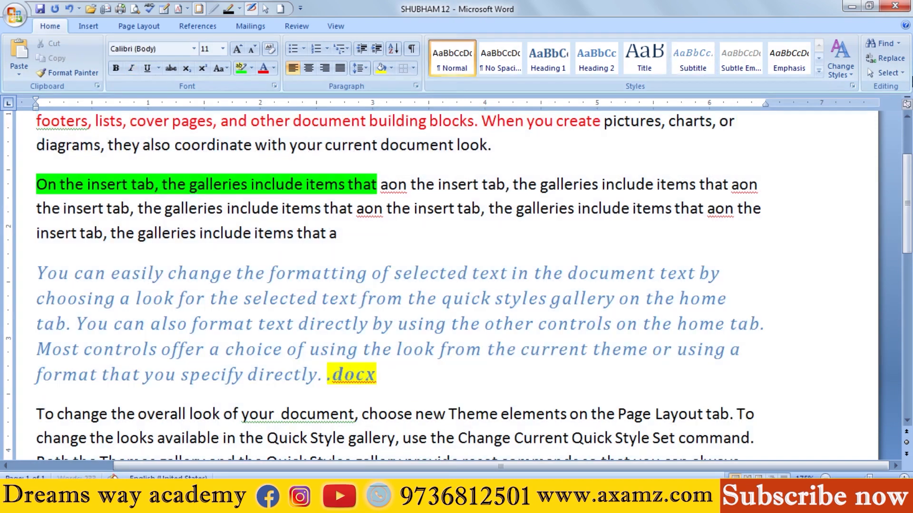
pyautogui.click(841, 71)
pyautogui.moveTo(858, 89)
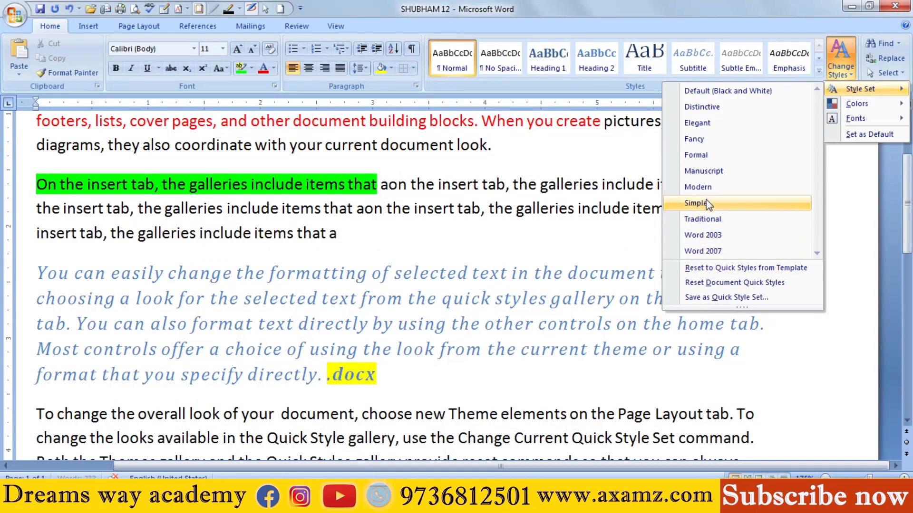
pyautogui.click(581, 149)
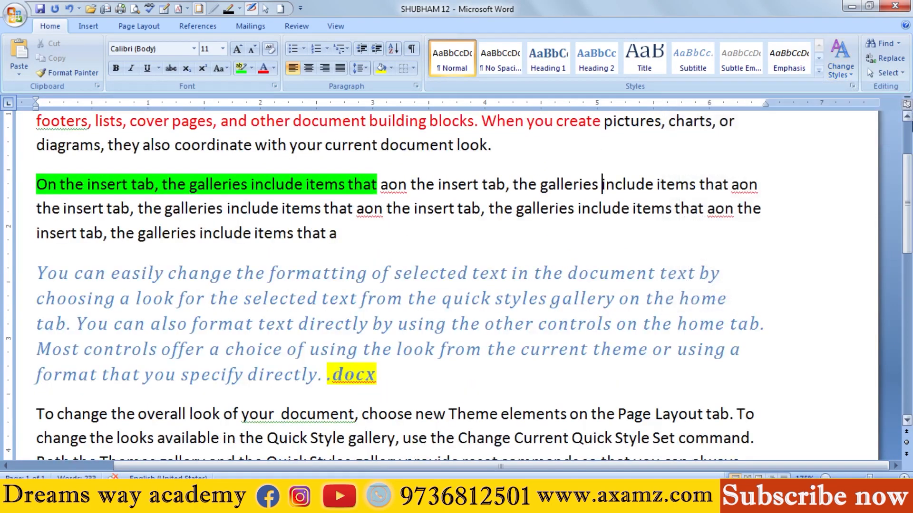
# Step: Examine the built-in theme font sets offered for the document's styles without applying one
pyautogui.click(840, 67)
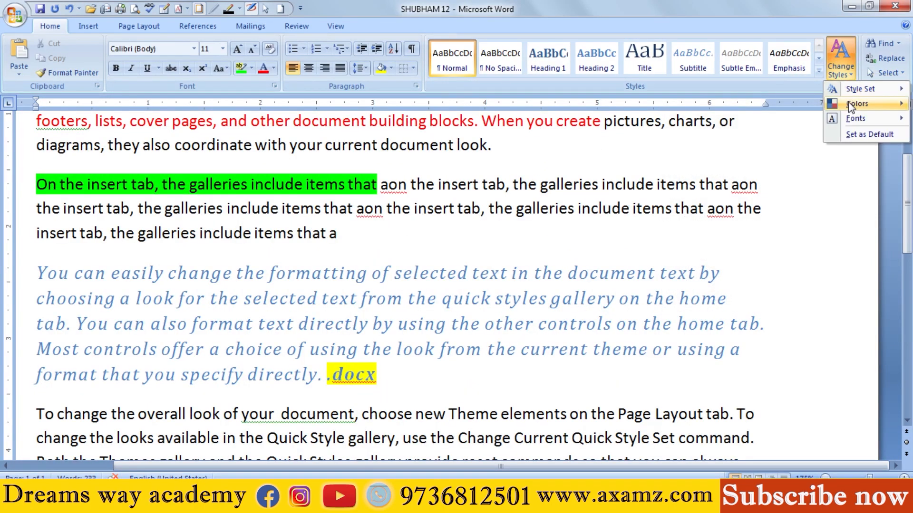
pyautogui.moveTo(858, 119)
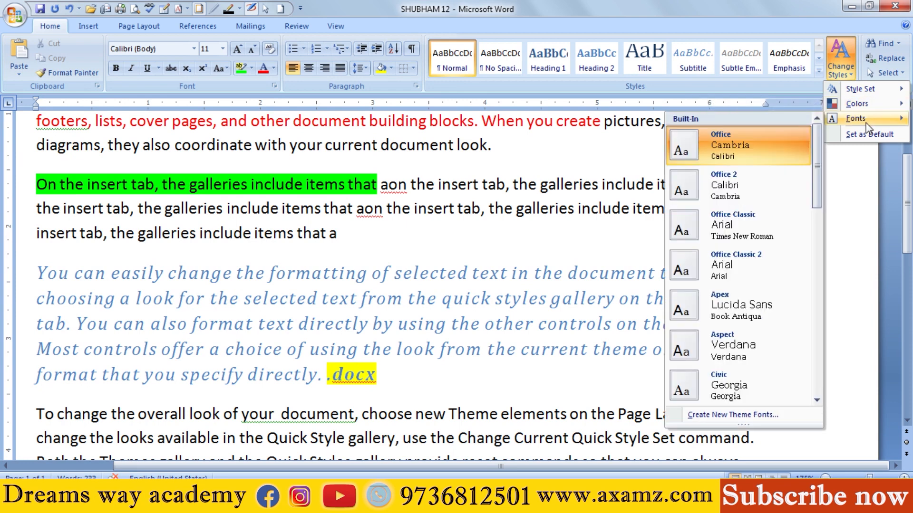
pyautogui.click(434, 244)
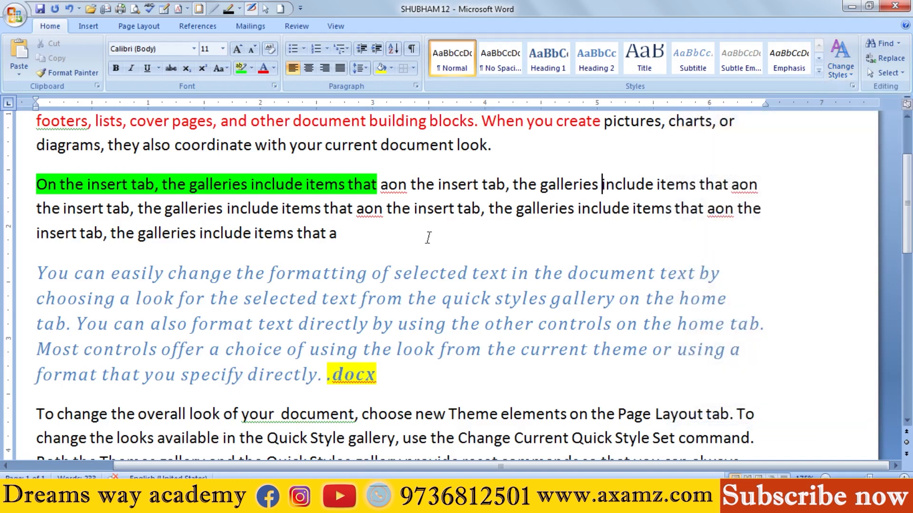
pyautogui.moveTo(495, 145); pyautogui.dragTo(672, 184)
pyautogui.click(505, 186)
pyautogui.moveTo(505, 185); pyautogui.dragTo(753, 213)
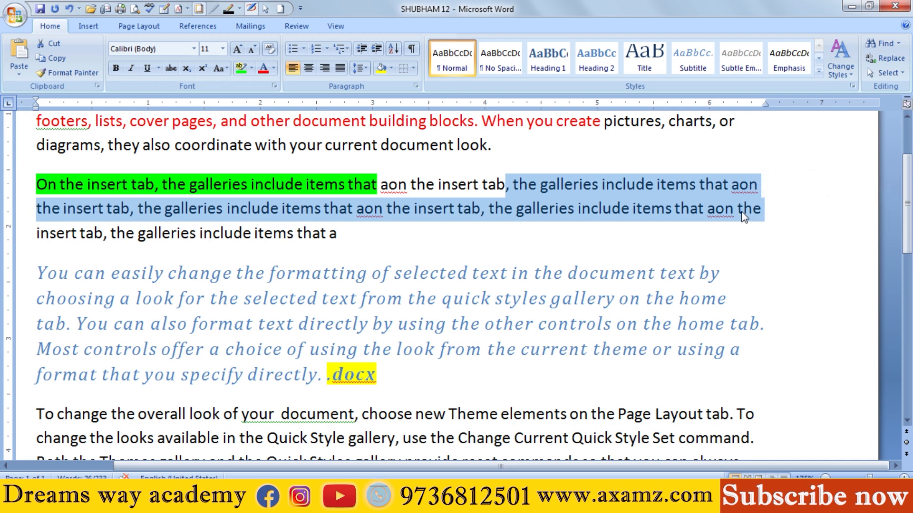
pyautogui.moveTo(525, 271); pyautogui.dragTo(624, 324)
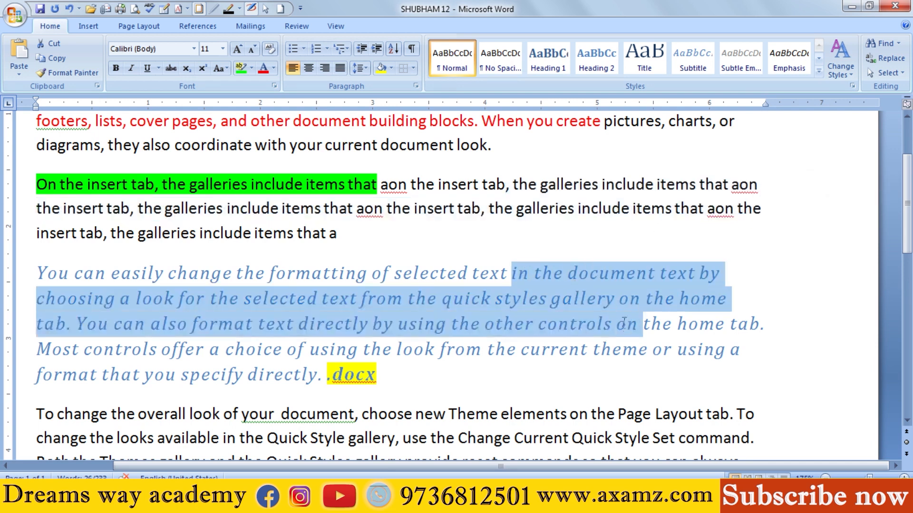
pyautogui.click(380, 374)
pyautogui.moveTo(534, 273); pyautogui.dragTo(616, 324)
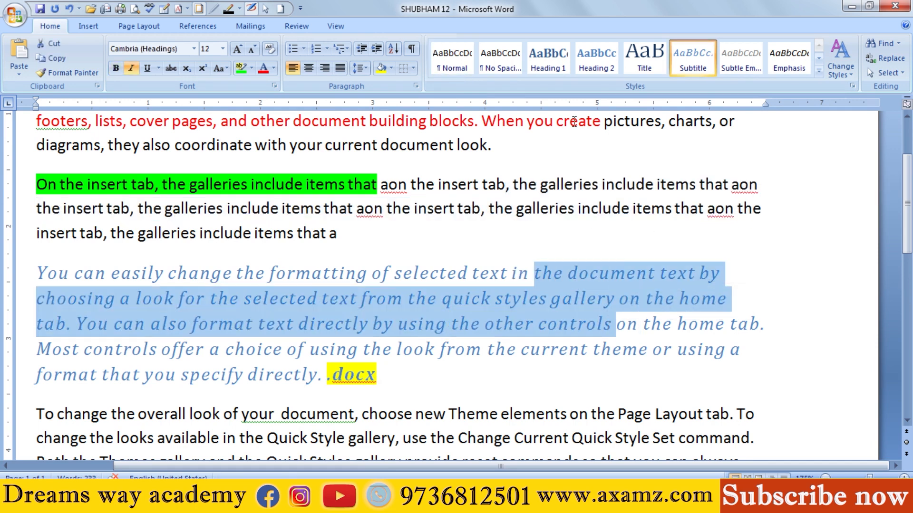
pyautogui.moveTo(513, 184); pyautogui.dragTo(672, 208)
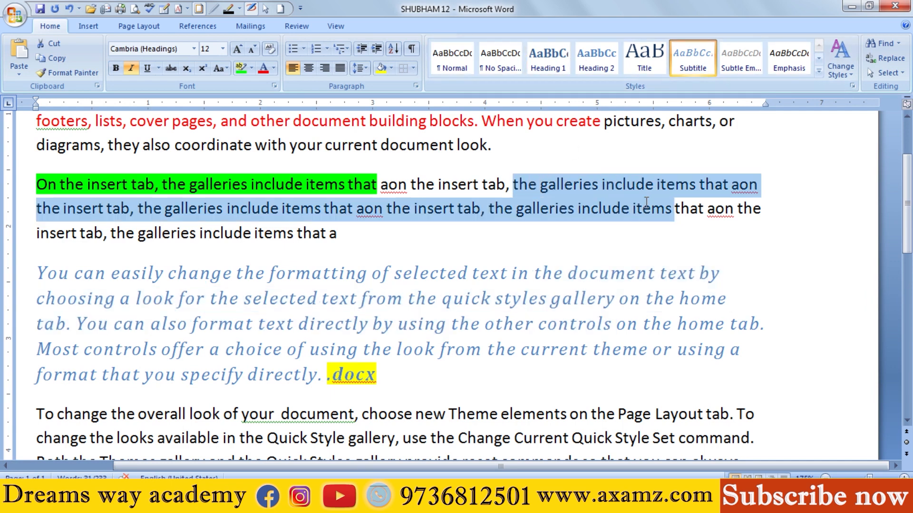
pyautogui.click(605, 186)
pyautogui.moveTo(505, 154); pyautogui.dragTo(642, 208)
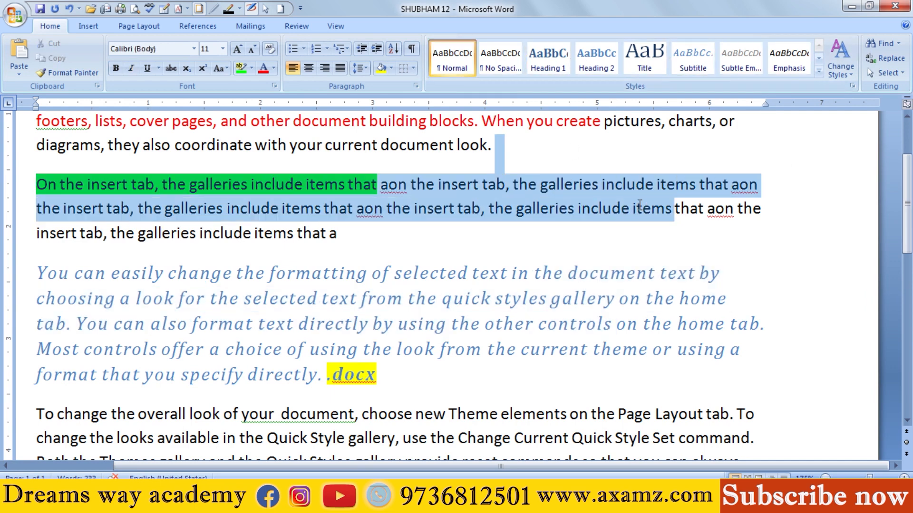
pyautogui.click(515, 304)
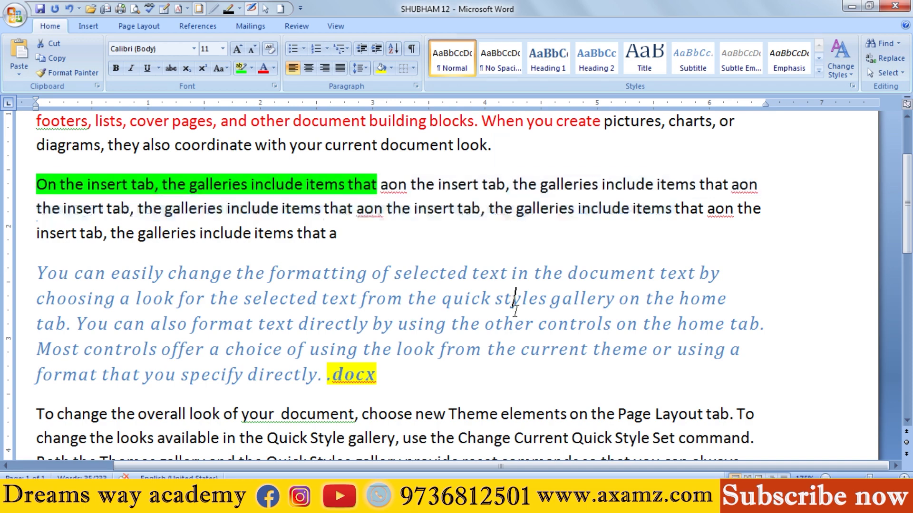
pyautogui.moveTo(458, 267); pyautogui.dragTo(744, 351)
pyautogui.click(496, 299)
# Step: Preview theme color sets such as Solstice and theme font sets such as Apex and Origin without applying any
pyautogui.moveTo(513, 184); pyautogui.dragTo(630, 210)
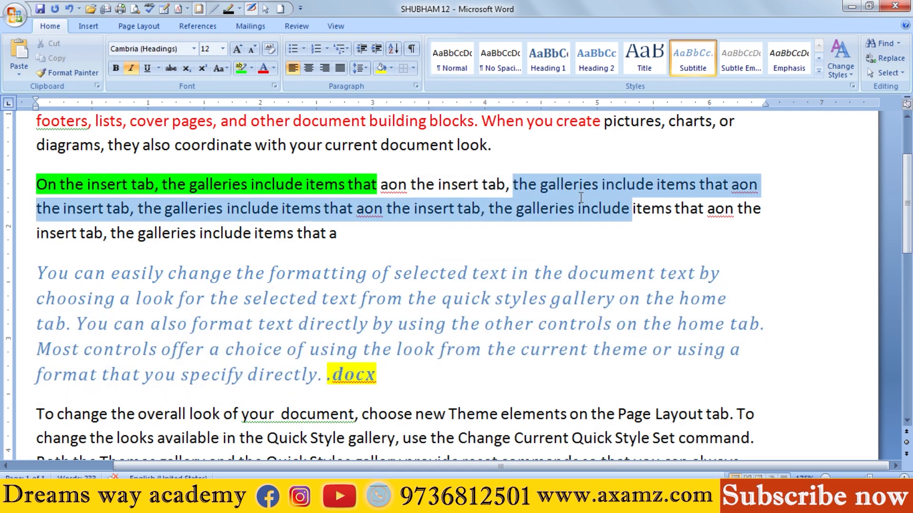
pyautogui.click(845, 73)
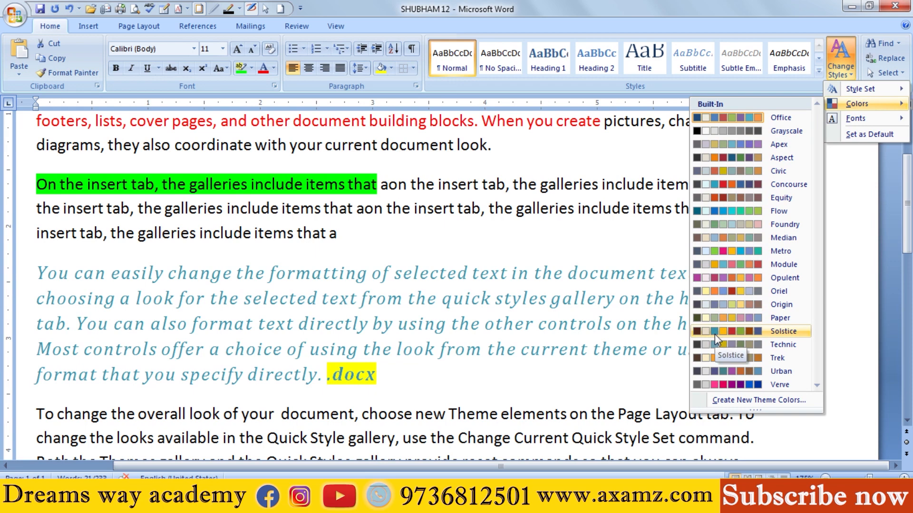
pyautogui.click(570, 254)
pyautogui.click(839, 58)
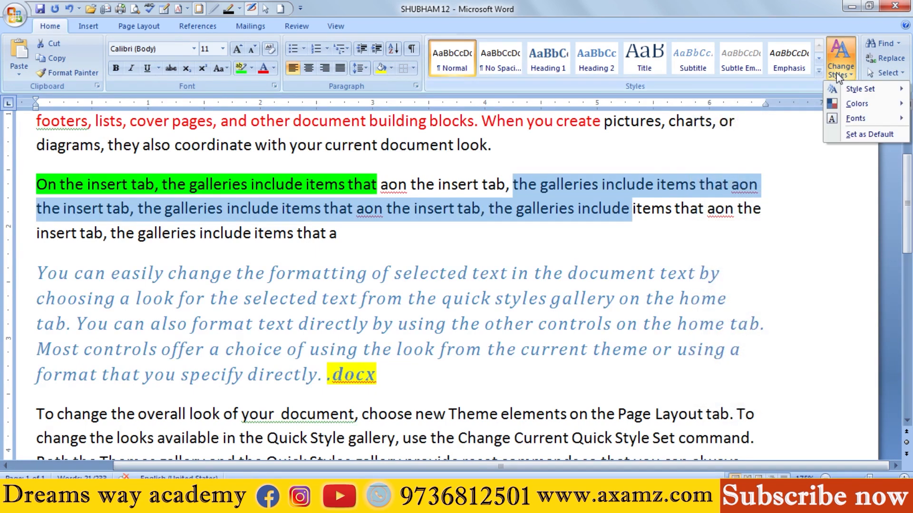
pyautogui.moveTo(856, 123)
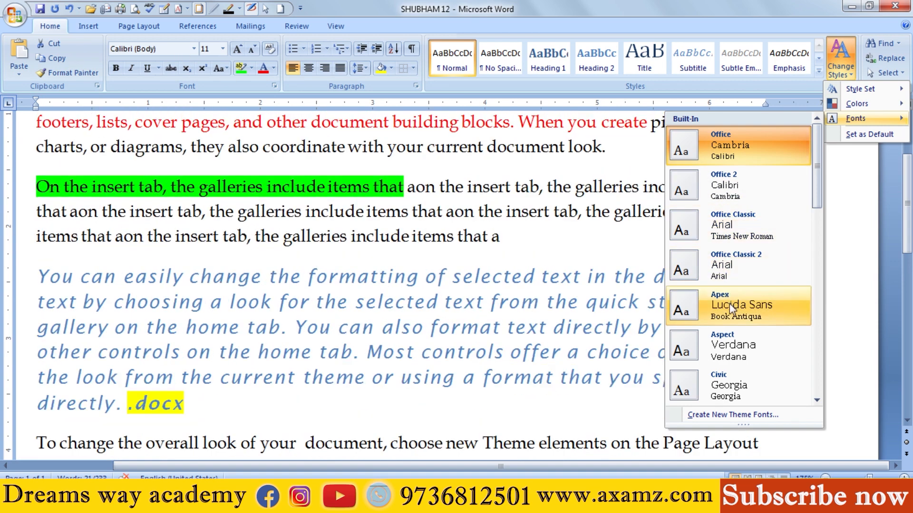
pyautogui.scroll(-5, 729, 363)
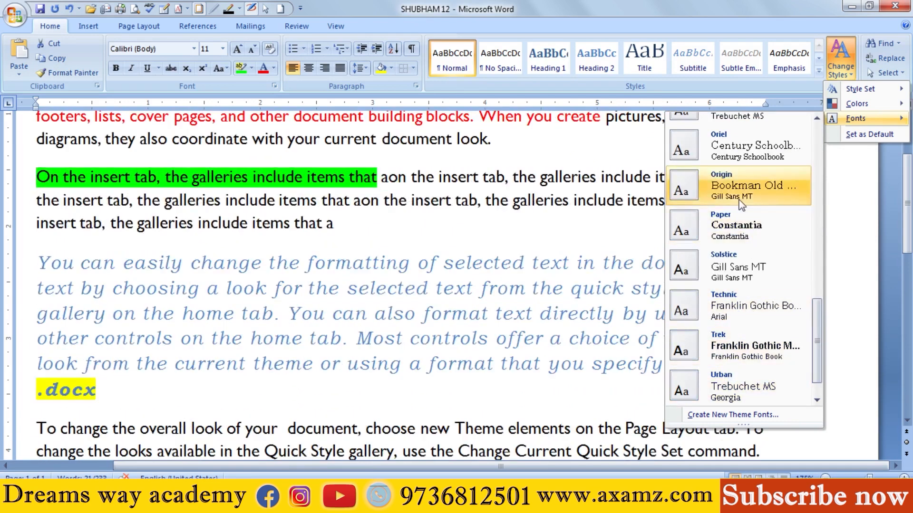
pyautogui.click(544, 219)
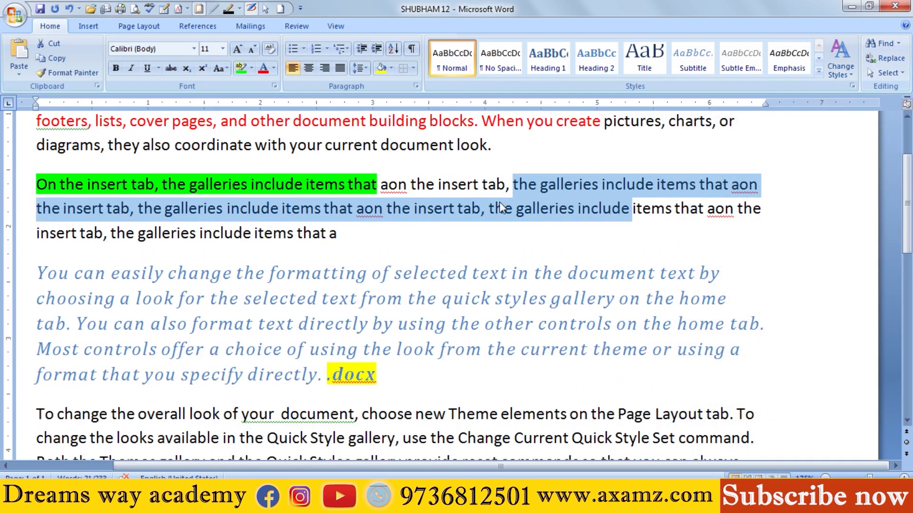
# Step: Search for TAB from the start of the document and apply reading highlight to all matches
pyautogui.scroll(2, 365, 178)
pyautogui.click(38, 129)
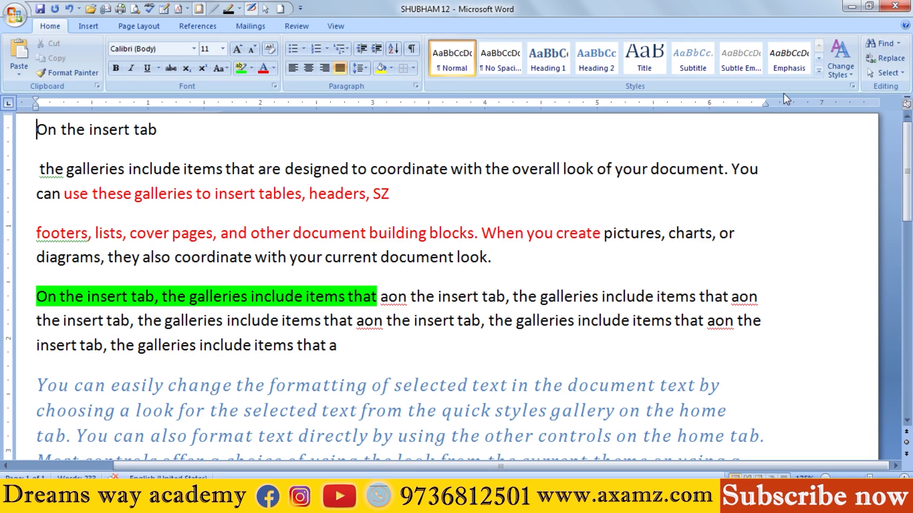
pyautogui.click(881, 43)
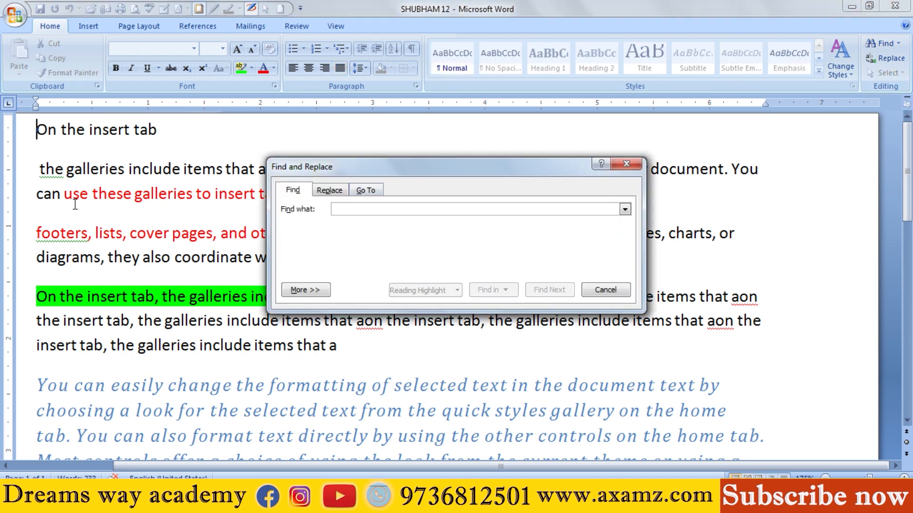
pyautogui.write('TAB')
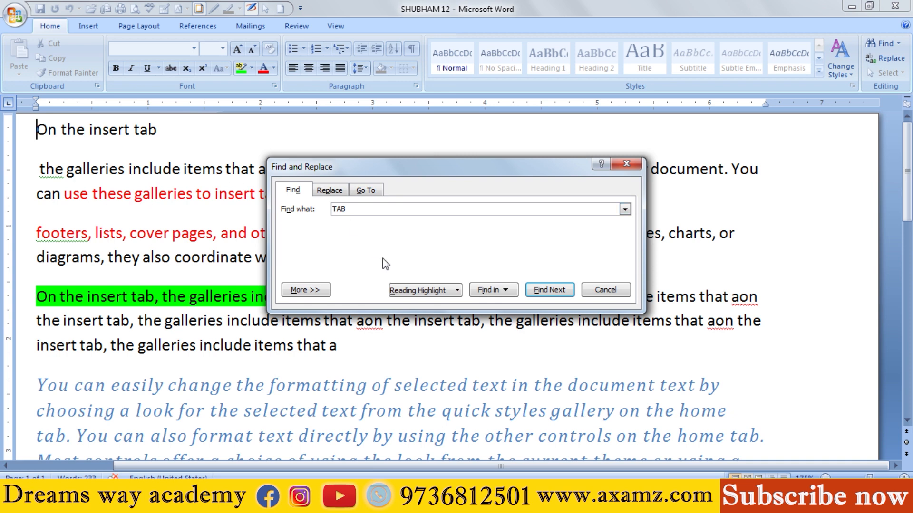
pyautogui.click(424, 290)
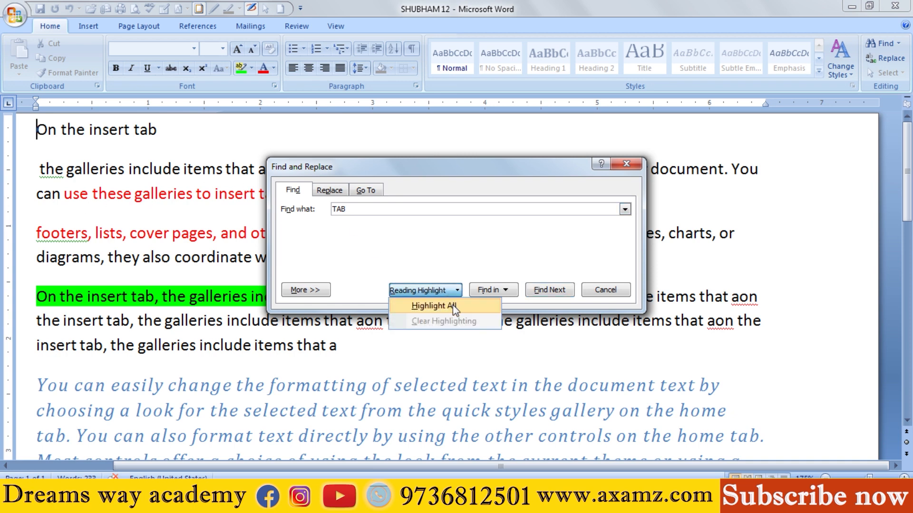
pyautogui.click(452, 306)
pyautogui.moveTo(487, 174); pyautogui.dragTo(435, 114)
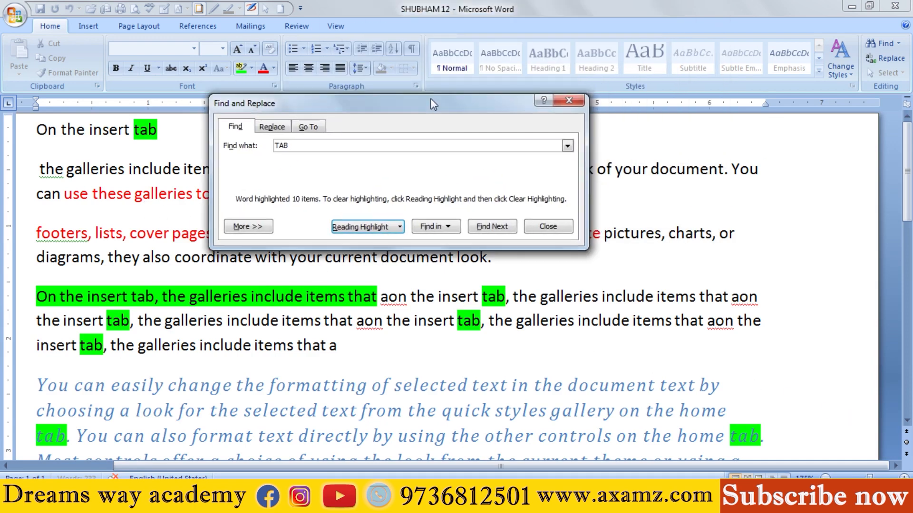
# Step: Select every match of TAB in the main document at once and show the search scope choices again
pyautogui.click(445, 228)
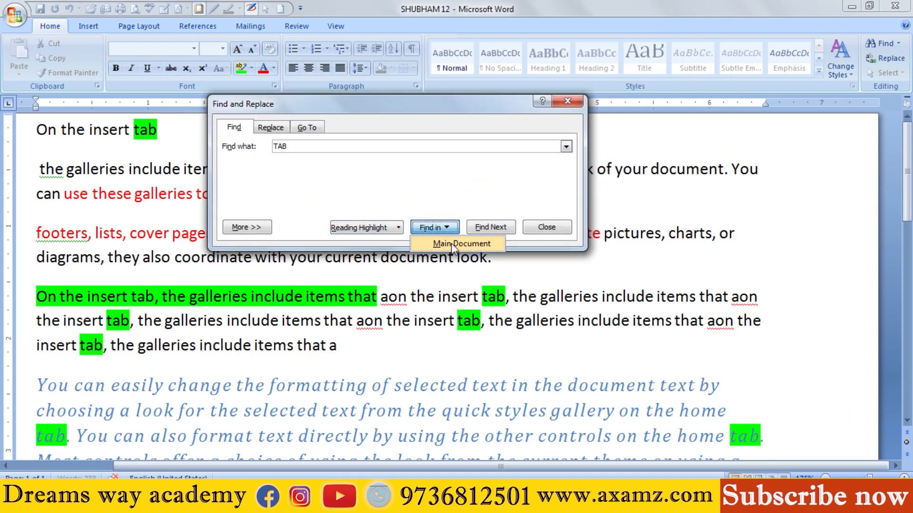
pyautogui.click(452, 243)
pyautogui.click(420, 232)
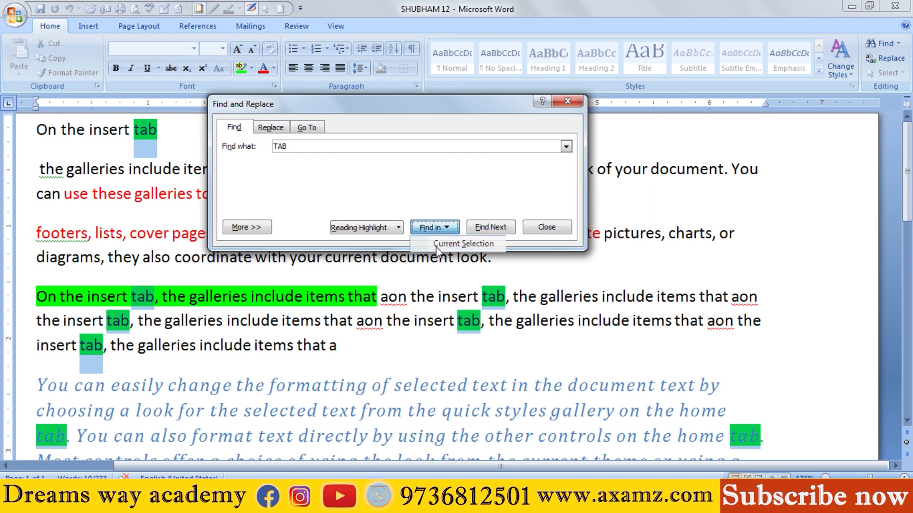
# Step: Step through the individual TAB matches one after another down to the paragraph starting with "To change the overall look"
pyautogui.click(490, 227)
pyautogui.moveTo(469, 99); pyautogui.dragTo(764, 102)
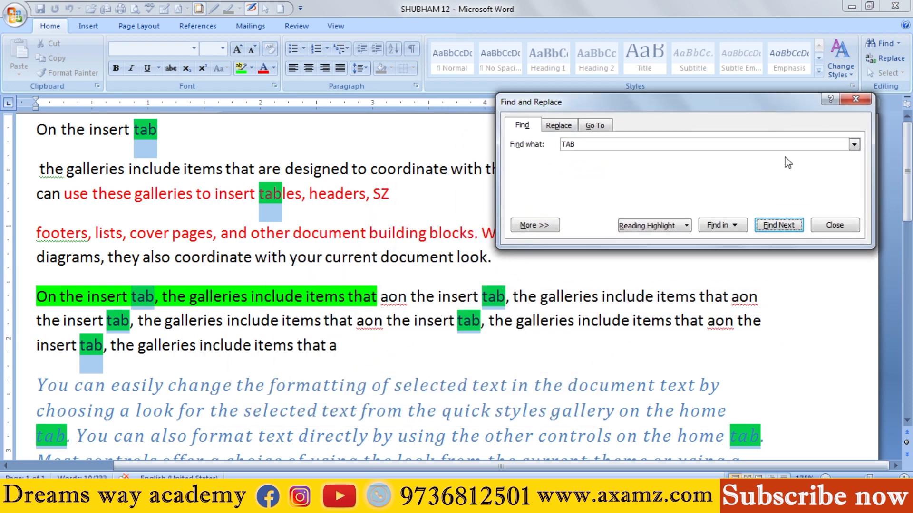
pyautogui.click(776, 226)
pyautogui.click(777, 226)
pyautogui.click(777, 226)
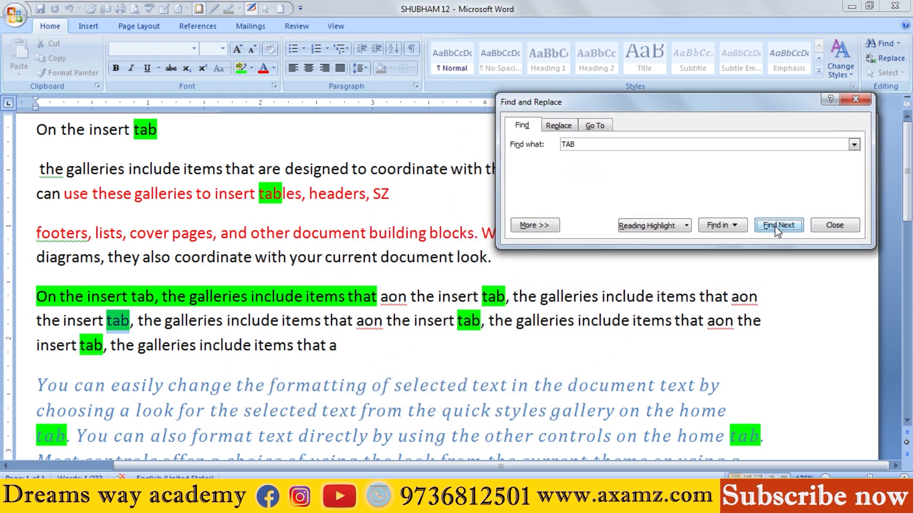
pyautogui.click(777, 226)
pyautogui.click(777, 226)
pyautogui.click(777, 227)
pyautogui.click(776, 227)
pyautogui.click(777, 226)
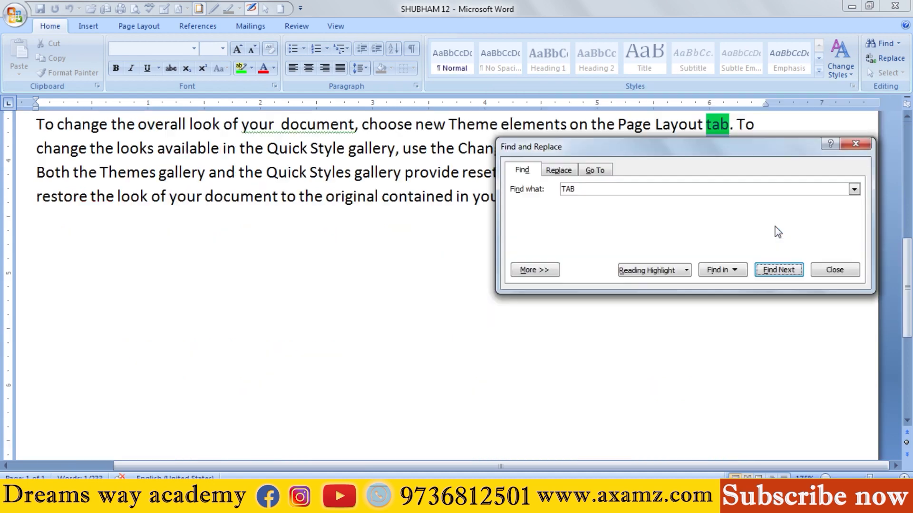
# Step: Clear the reading highlight from all TAB matches
pyautogui.click(652, 269)
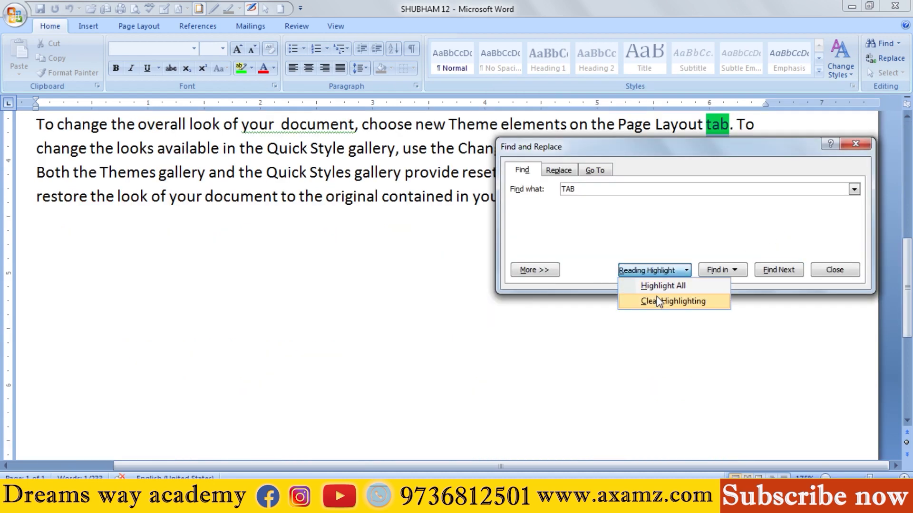
pyautogui.click(659, 301)
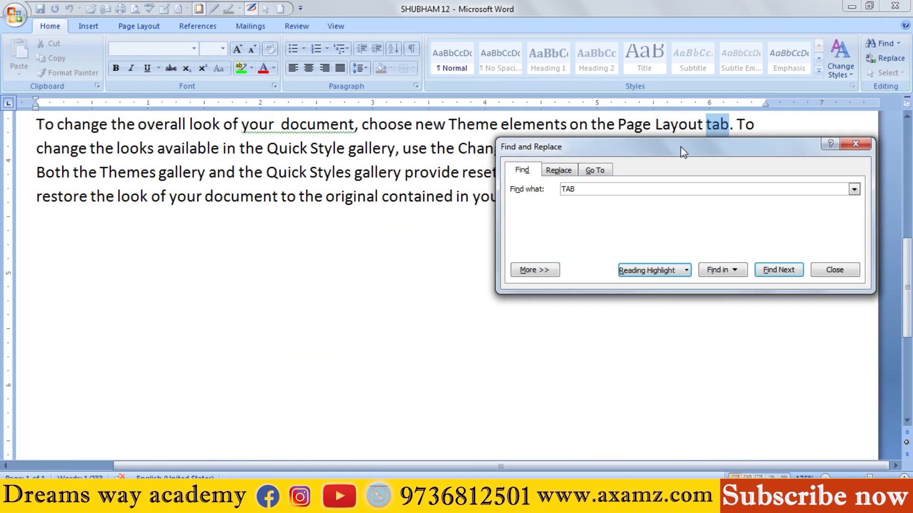
pyautogui.moveTo(684, 153); pyautogui.dragTo(685, 158)
# Step: Look for a further TAB match, decline continuing through the rest of the document, and close Find and Replace
pyautogui.click(773, 278)
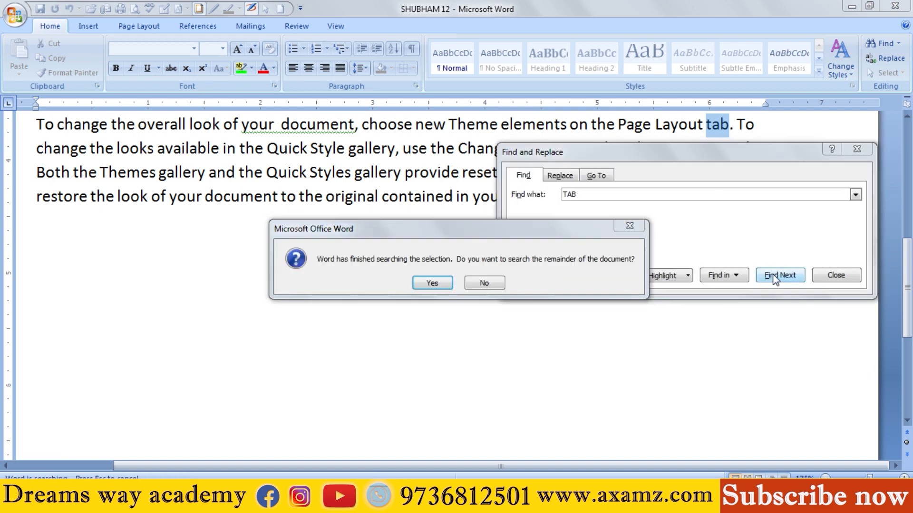
pyautogui.click(488, 284)
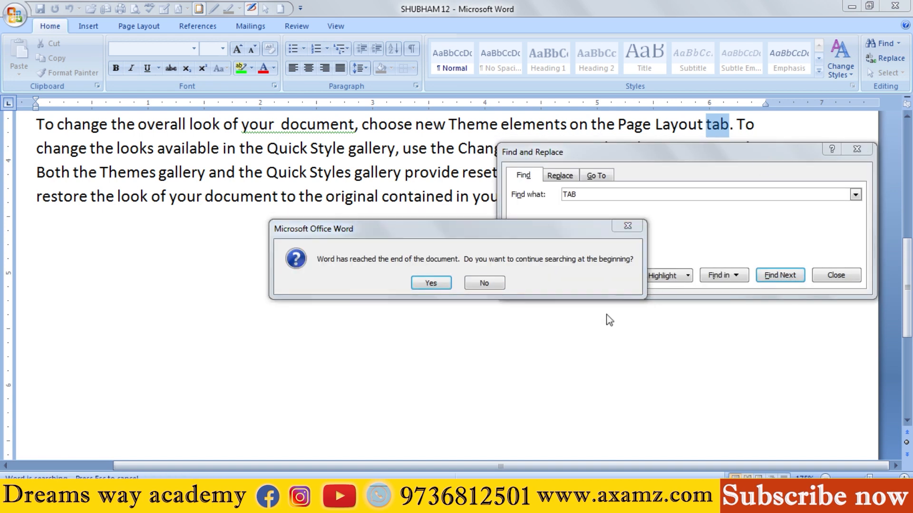
pyautogui.click(490, 283)
pyautogui.click(850, 150)
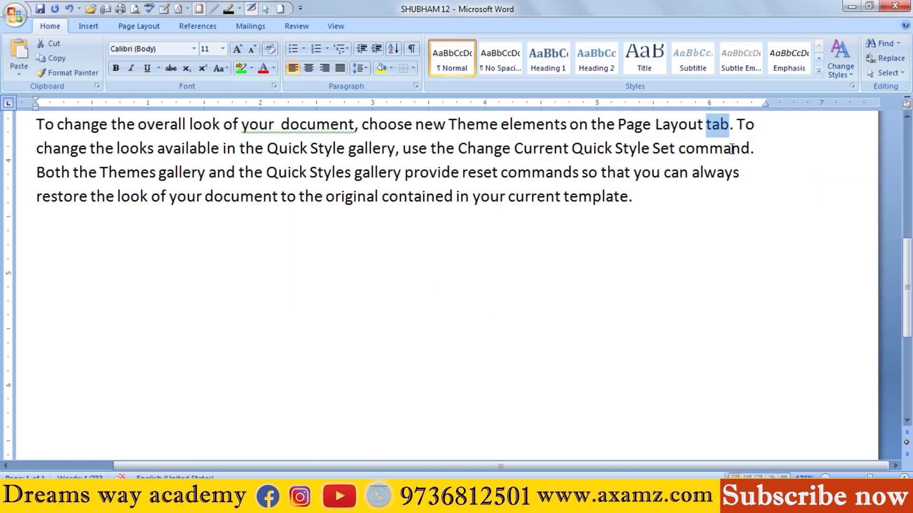
# Step: Remove the green text highlight from "On the insert tab, the galleries include items that"
pyautogui.scroll(10, 54, 128)
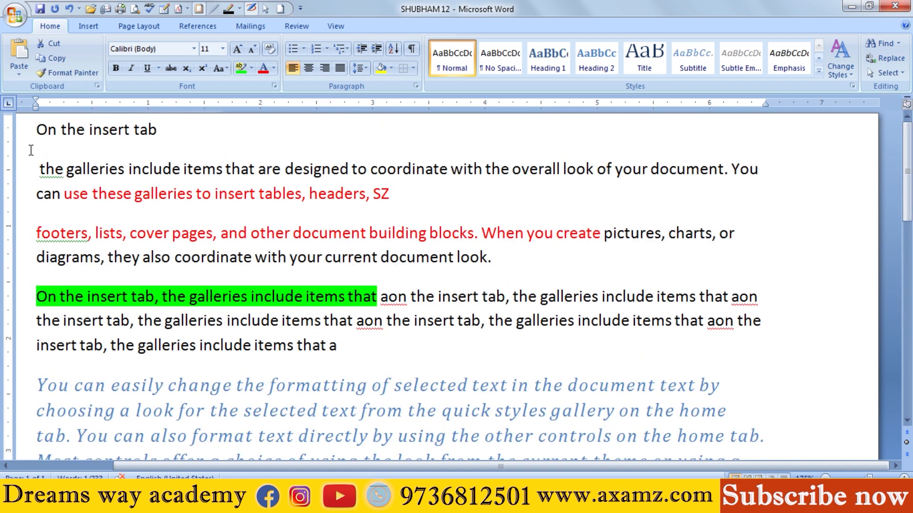
pyautogui.moveTo(38, 296); pyautogui.dragTo(437, 292)
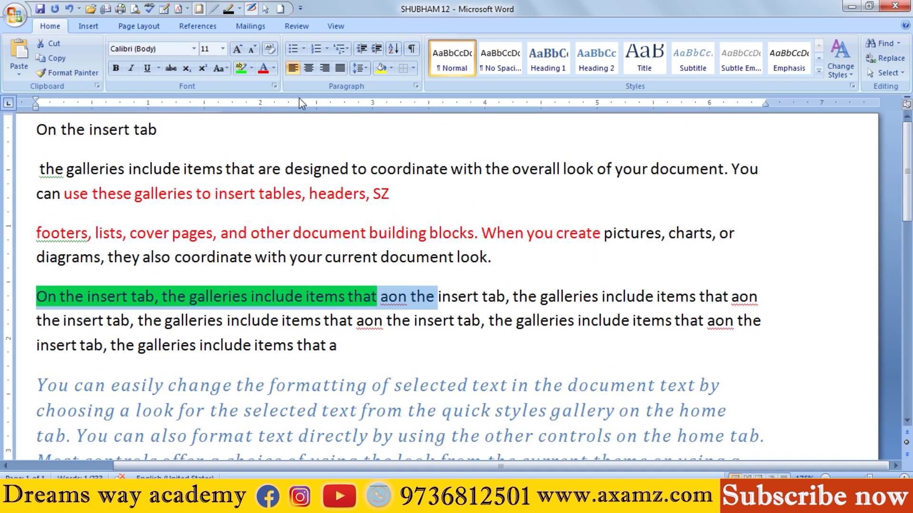
pyautogui.click(252, 68)
pyautogui.click(265, 144)
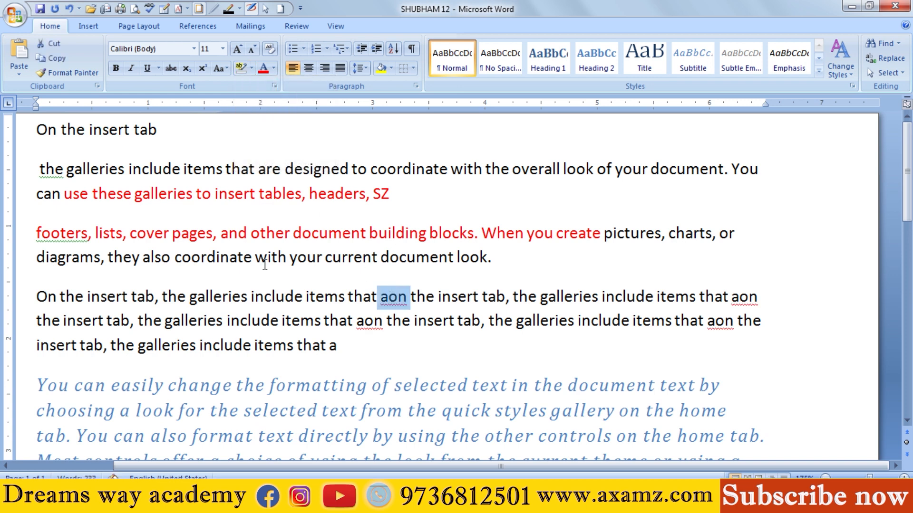
# Step: Find all TAB matches in the main document, with the cursor at the start of the first line
pyautogui.click(31, 131)
pyautogui.click(883, 44)
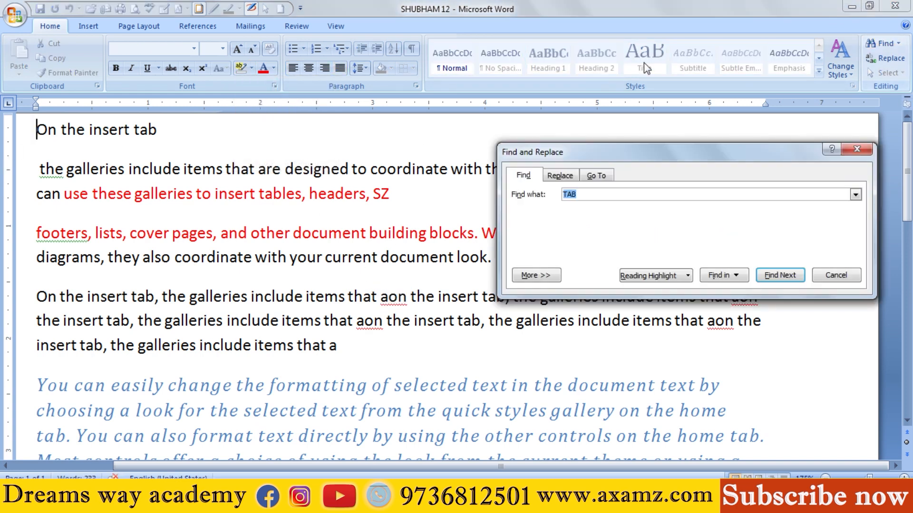
pyautogui.click(720, 272)
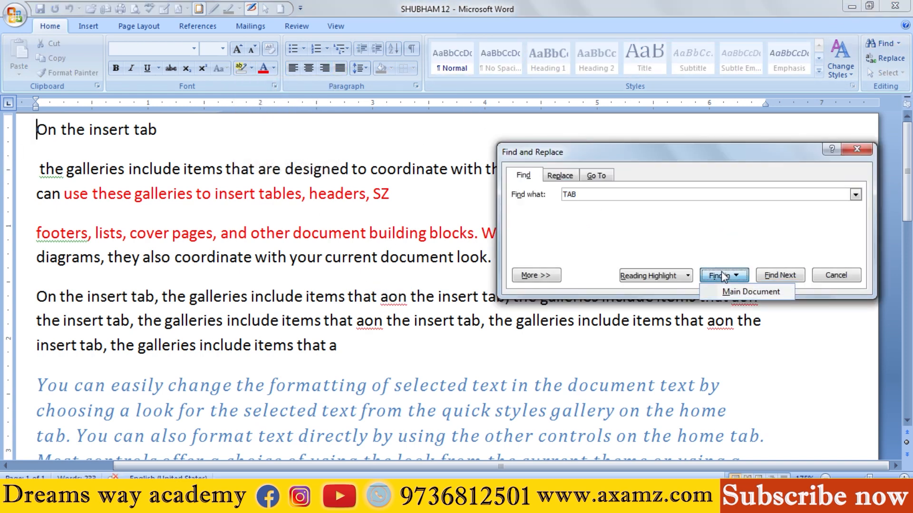
pyautogui.click(742, 290)
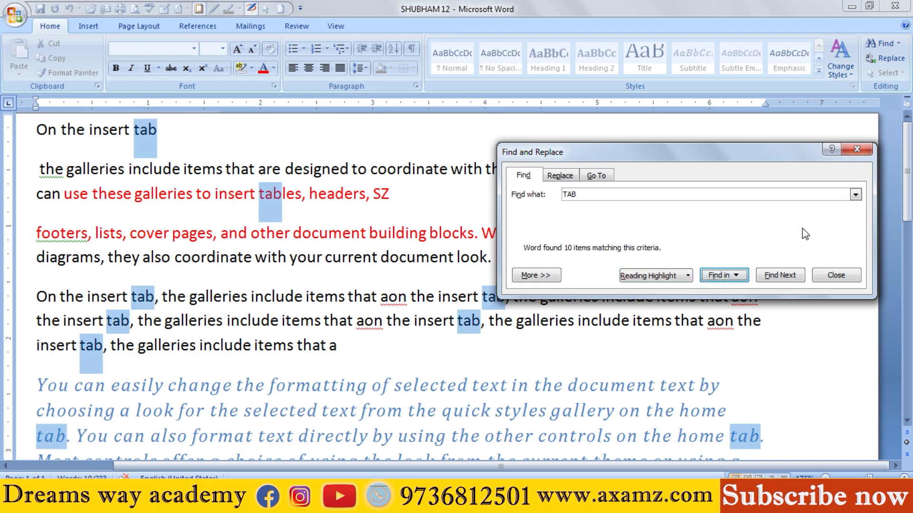
# Step: Step through the TAB matches one by one as far as the word "tables" in the second paragraph and close Find and Replace
pyautogui.click(767, 277)
pyautogui.click(768, 277)
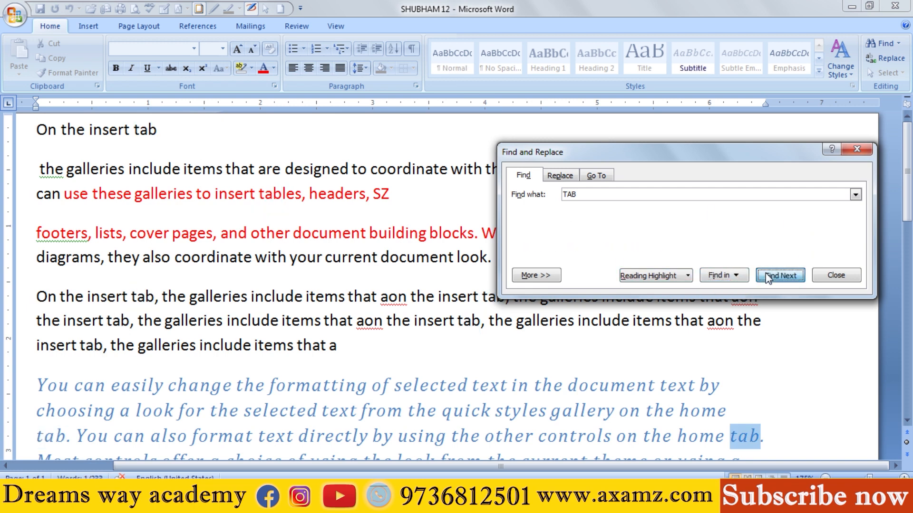
pyautogui.click(768, 277)
pyautogui.click(767, 277)
pyautogui.click(767, 277)
pyautogui.click(768, 276)
pyautogui.click(767, 276)
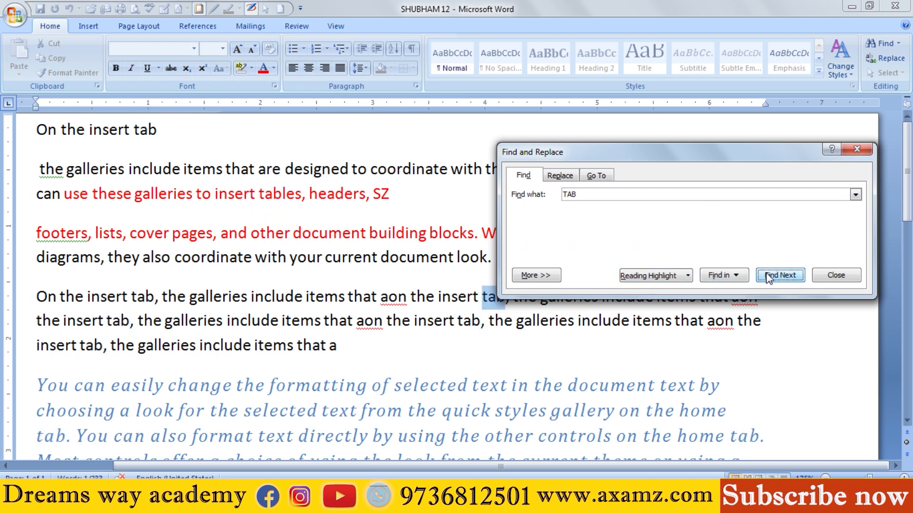
pyautogui.click(767, 277)
pyautogui.click(767, 277)
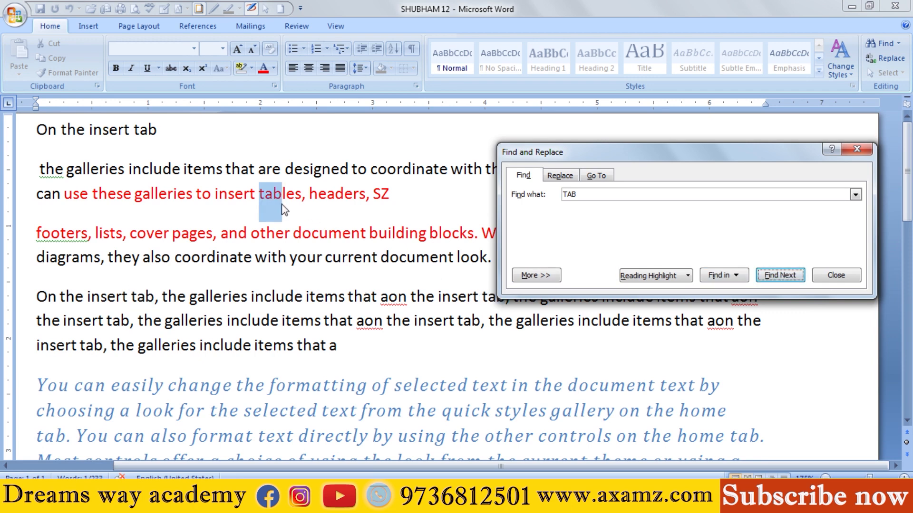
pyautogui.click(856, 274)
# Step: Set up a replacement that searches for COVER and replaces it with a person's first name, moving the dialog clear of the red text
pyautogui.click(900, 64)
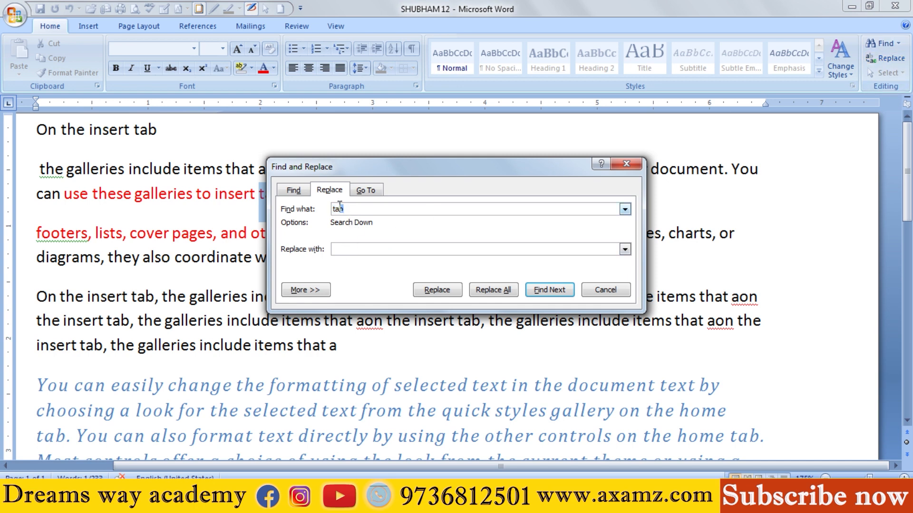
pyautogui.press('BackSpace')
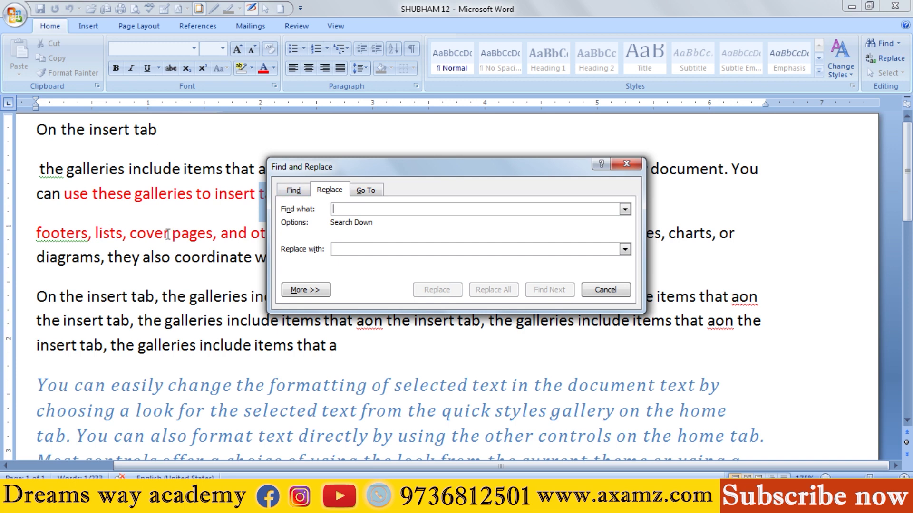
pyautogui.click(147, 233)
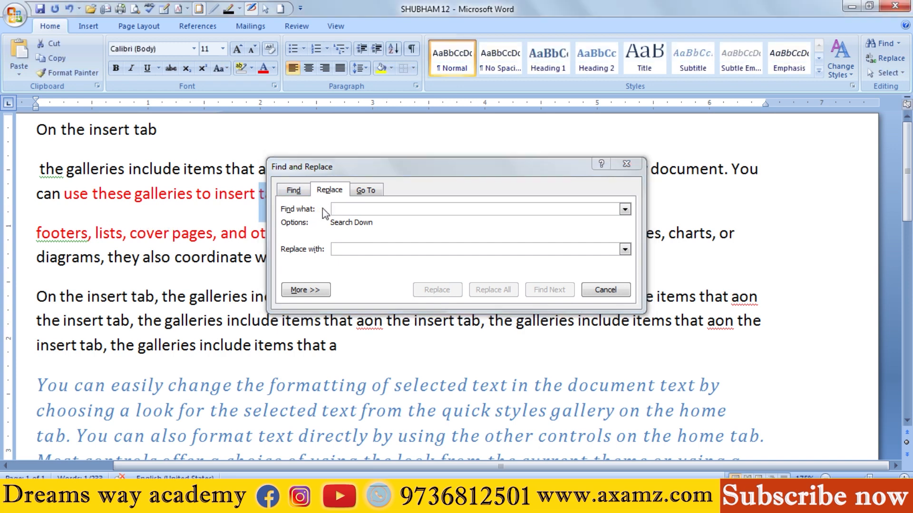
pyautogui.click(341, 209)
pyautogui.write('COVER')
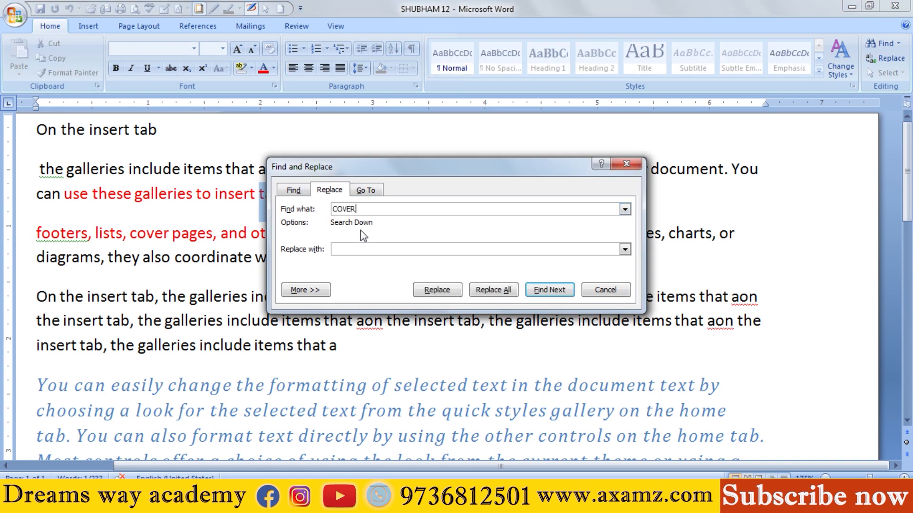
pyautogui.write('SHUBHAM')
pyautogui.moveTo(455, 169); pyautogui.dragTo(512, 202)
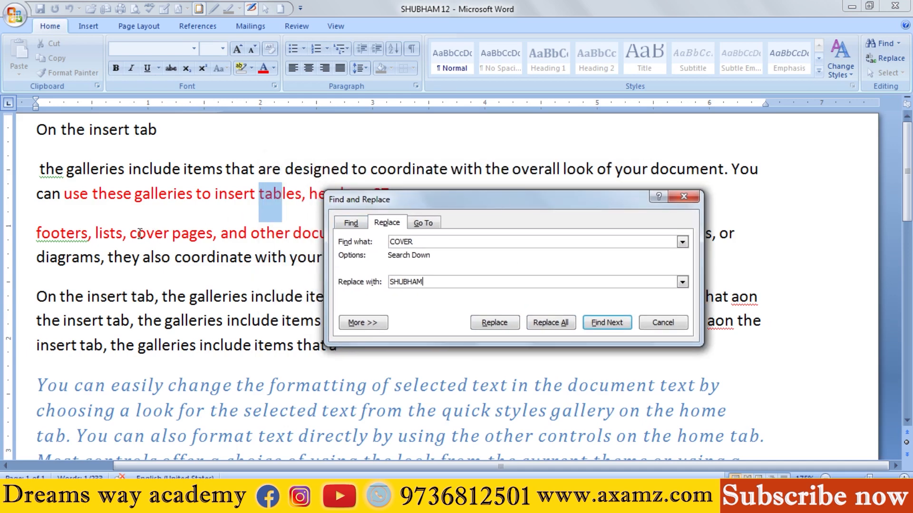
# Step: Replace all occurrences of COVER, continuing the search from the document's beginning, and close the dialog to check the replaced word
pyautogui.click(563, 328)
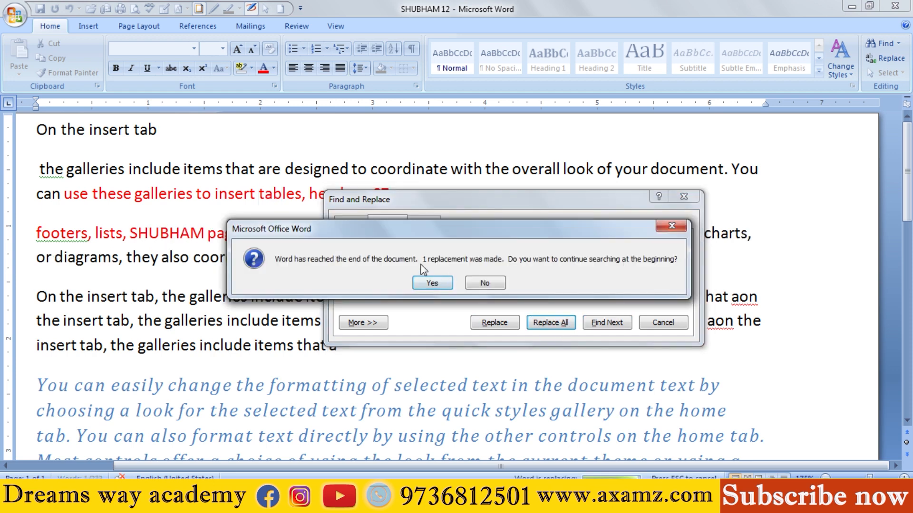
pyautogui.click(424, 284)
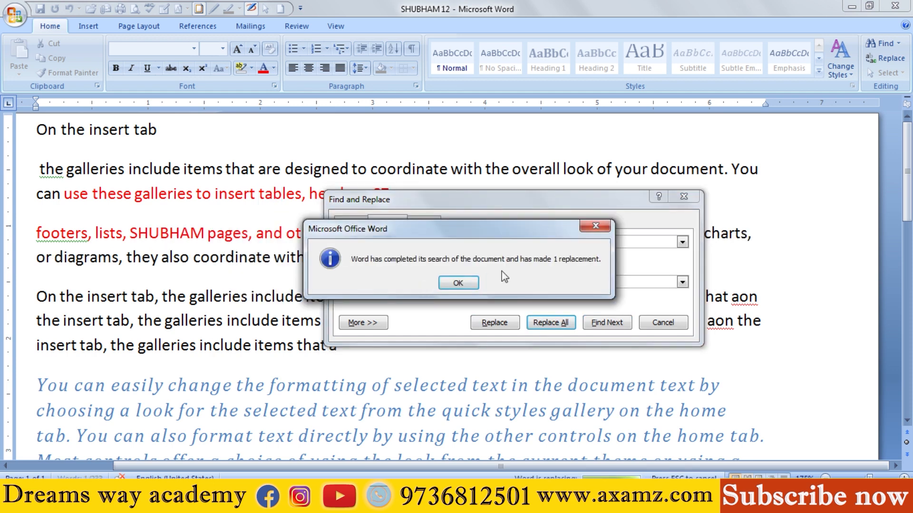
pyautogui.click(595, 226)
pyautogui.press('Escape')
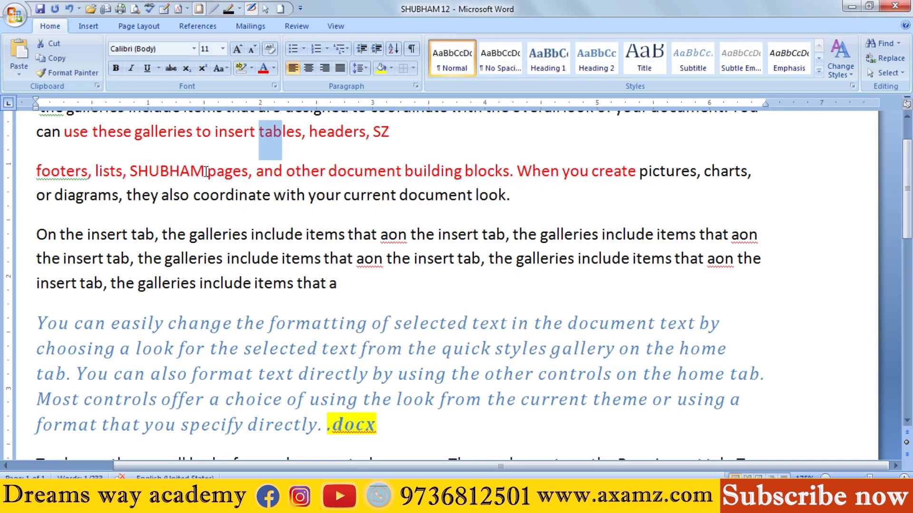
pyautogui.moveTo(206, 172); pyautogui.dragTo(131, 171)
pyautogui.moveTo(415, 258); pyautogui.dragTo(403, 259)
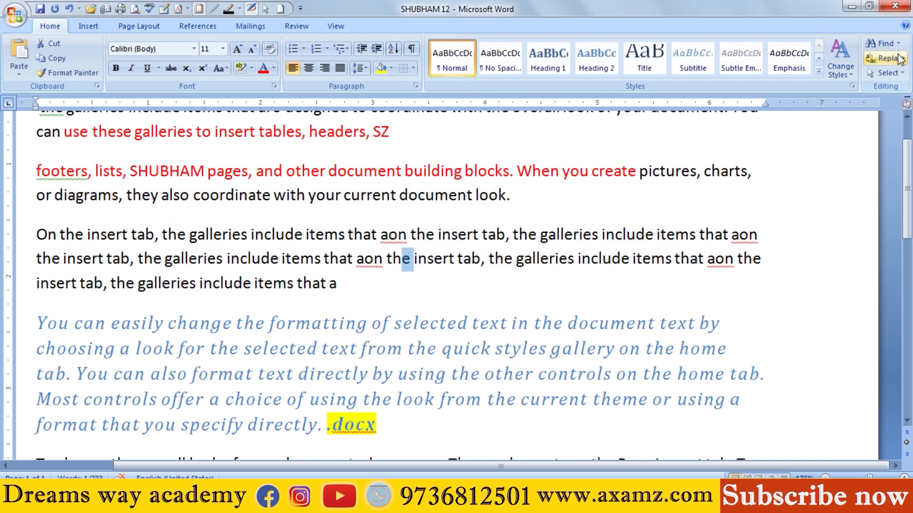
# Step: Select the entire document contents and clear the selection again at the end of the first line
pyautogui.click(887, 73)
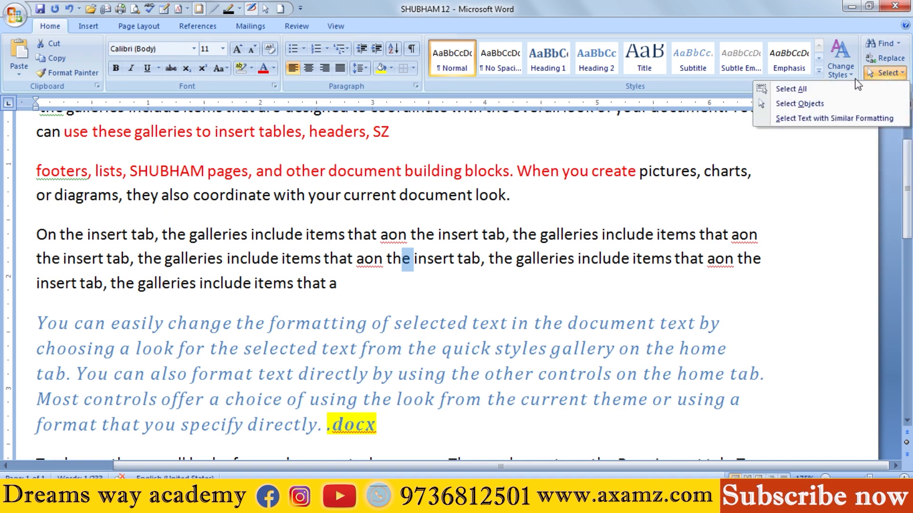
pyautogui.click(840, 62)
pyautogui.click(881, 75)
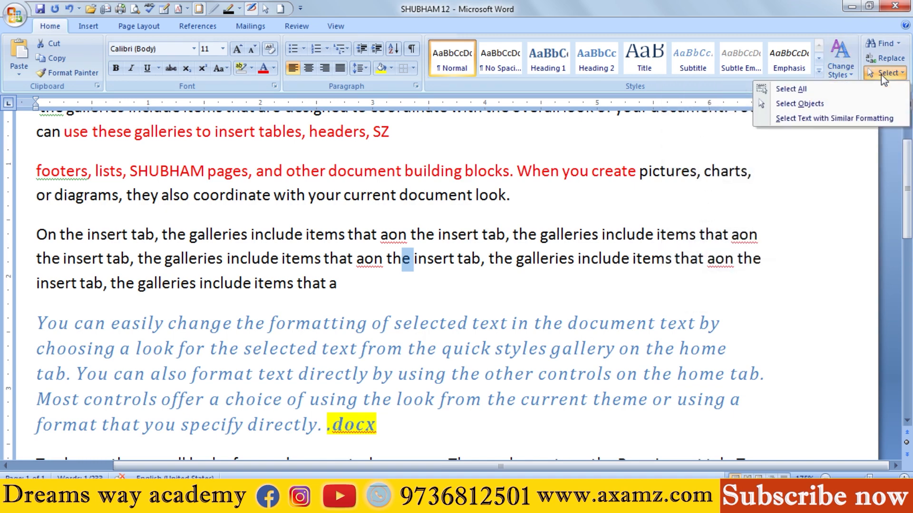
pyautogui.click(812, 87)
pyautogui.click(348, 142)
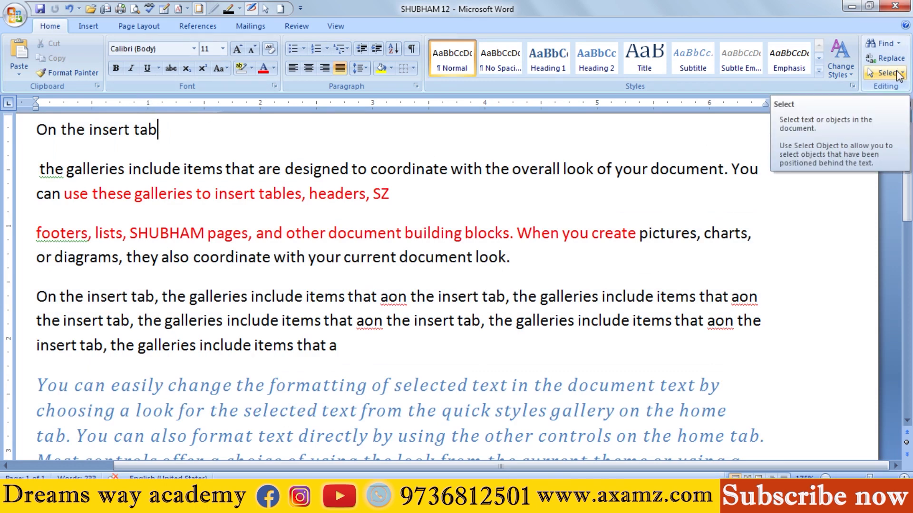
pyautogui.click(14, 16)
pyautogui.click(430, 165)
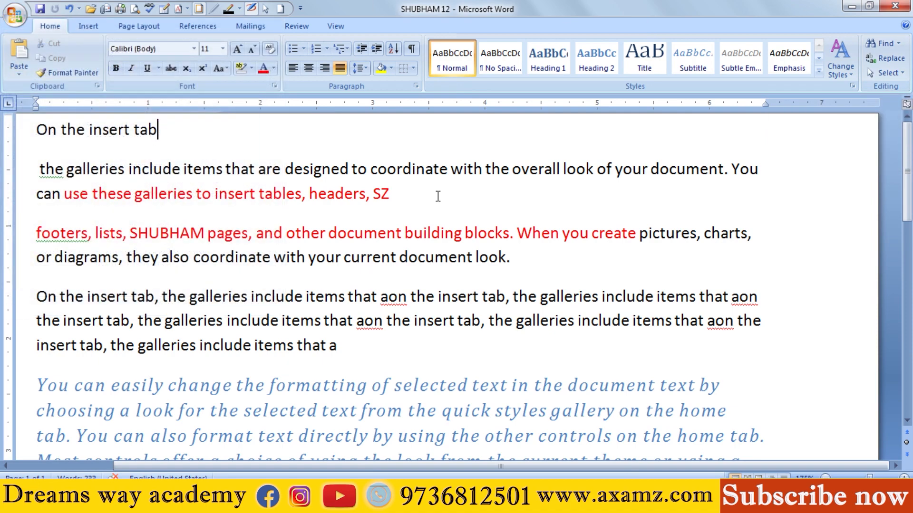
pyautogui.click(114, 70)
# Step: Bring up the commands for inserting pages, tables, illustrations, links, headers and symbols
pyautogui.click(87, 27)
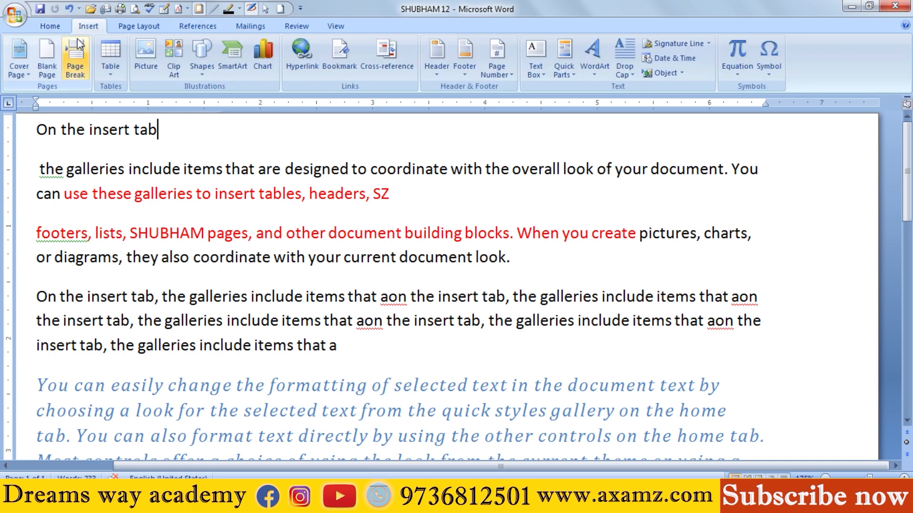